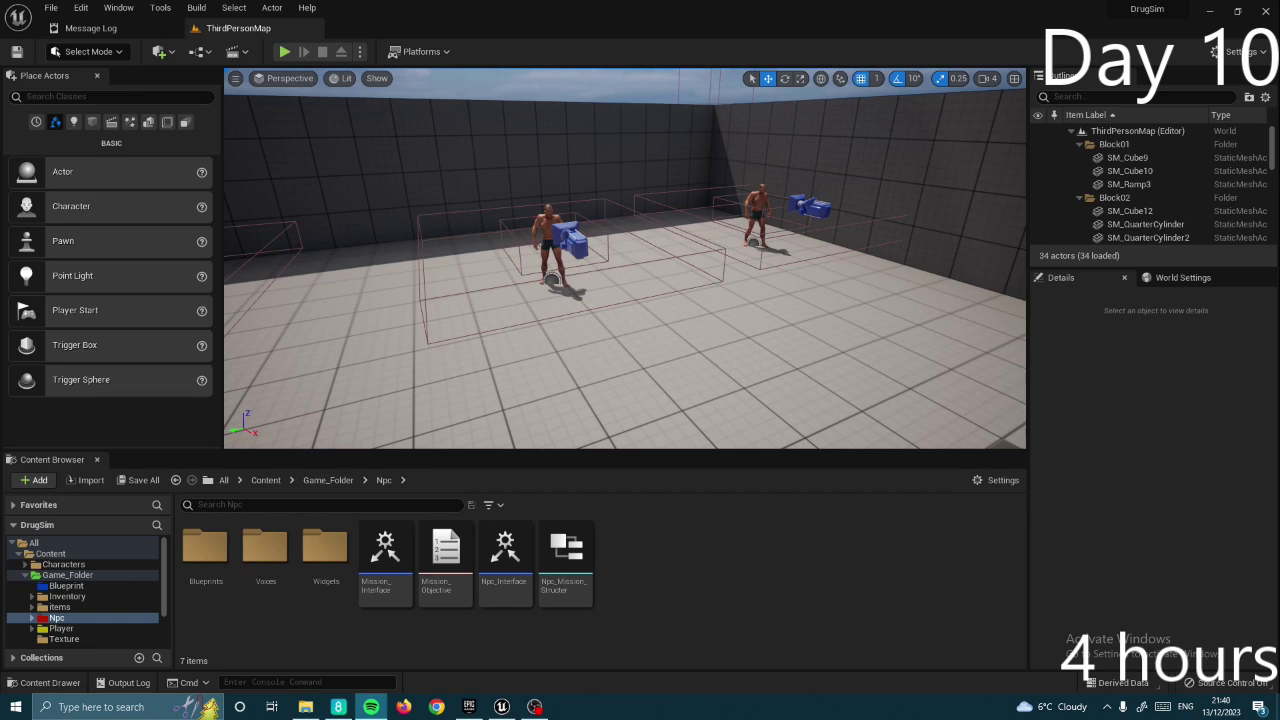
- Open the BP_ThirdPersonCharacter blueprint from the Game_Folder > Blueprint folder
{"action": "right_click_drag", "start_coordinate": [678, 215], "coordinate": [678, 215]}
{"action": "double_click", "coordinate": [218, 554]}
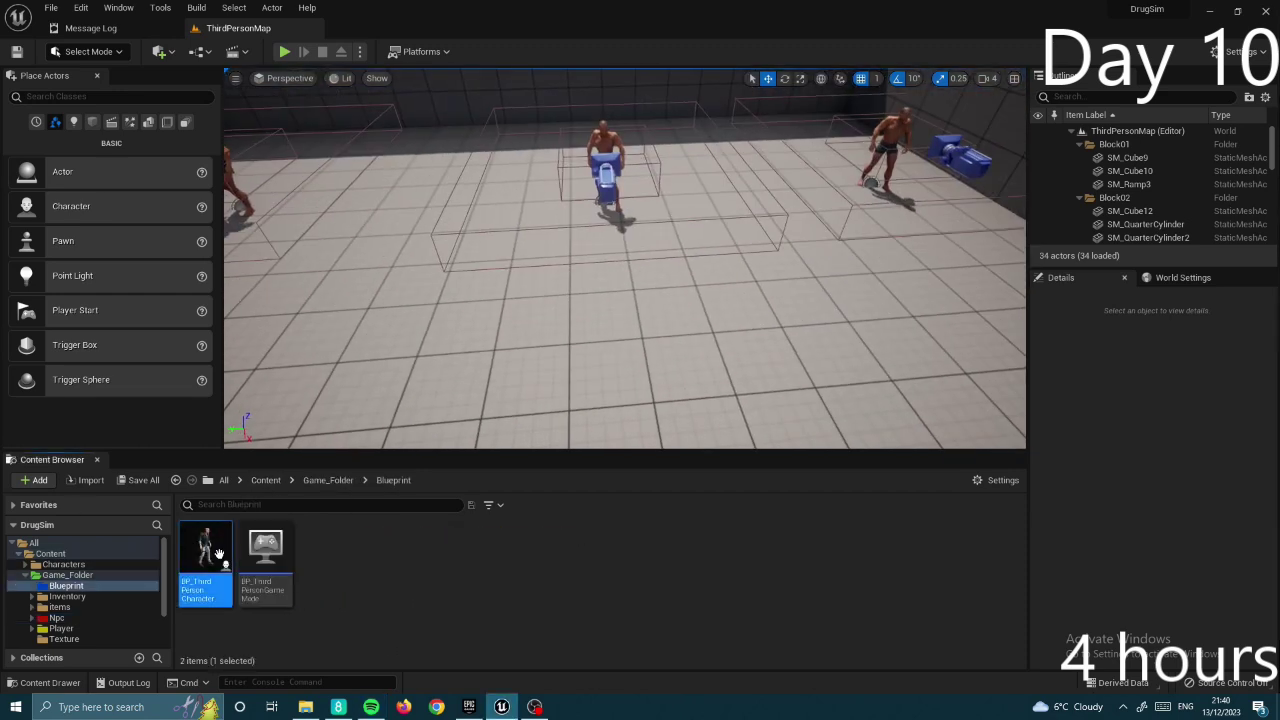
{"action": "double_click", "coordinate": [218, 554]}
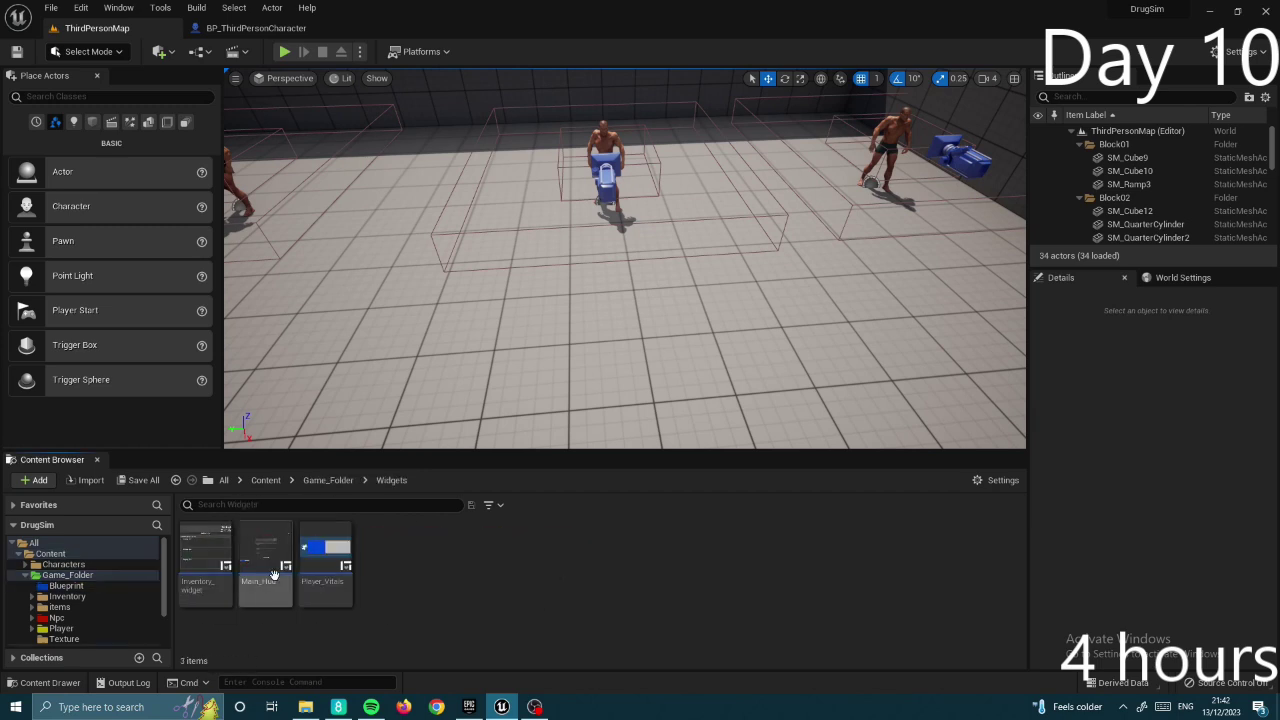
{"action": "type", "text": "InventoryGrid"}
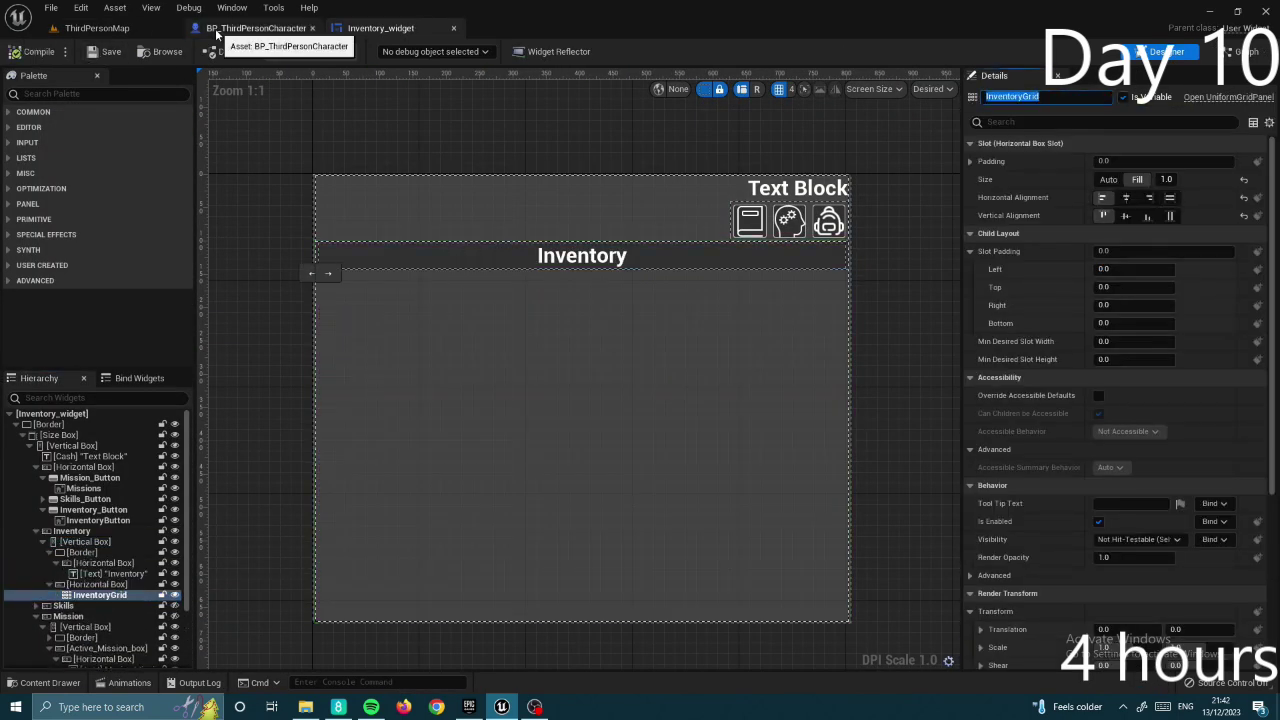
- Return to BP_ThirdPersonCharacter's Add Item to Inventory function graph
{"action": "left_click", "coordinate": [216, 33]}
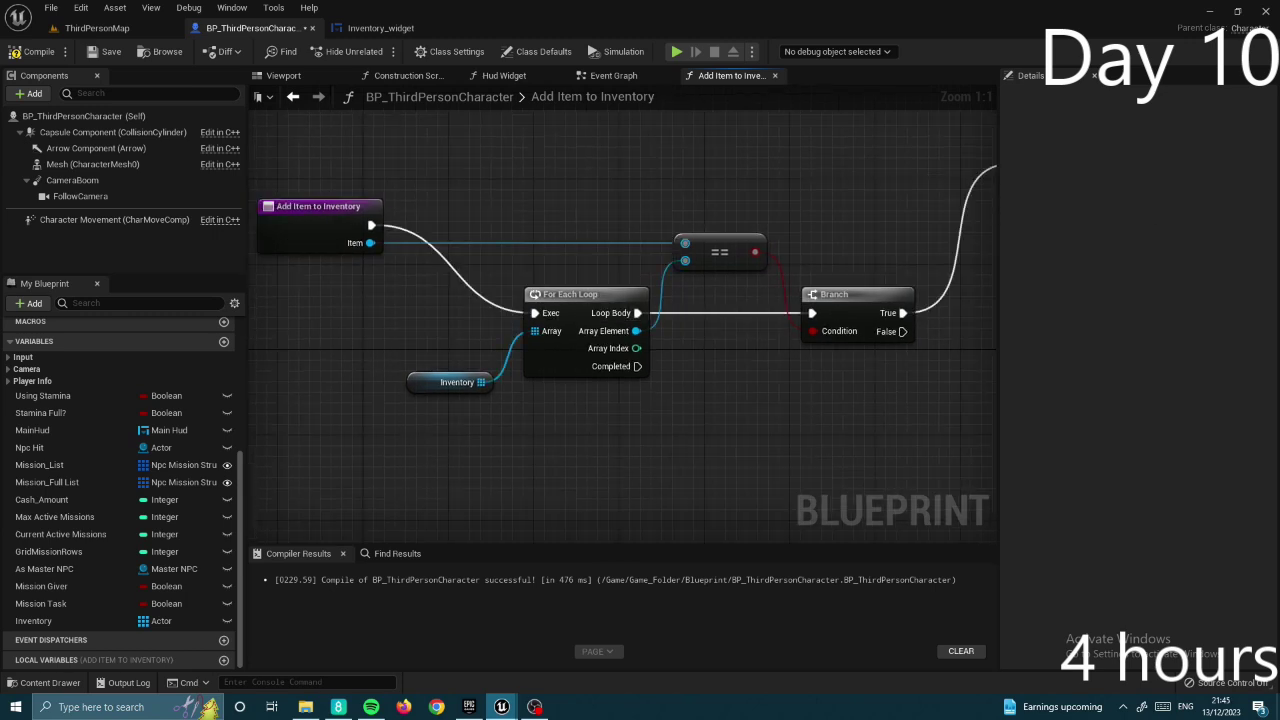
- Pan the Add Item to Inventory graph to show the equality check feeding the Branch
{"action": "right_click_drag", "start_coordinate": [663, 317], "coordinate": [667, 309]}
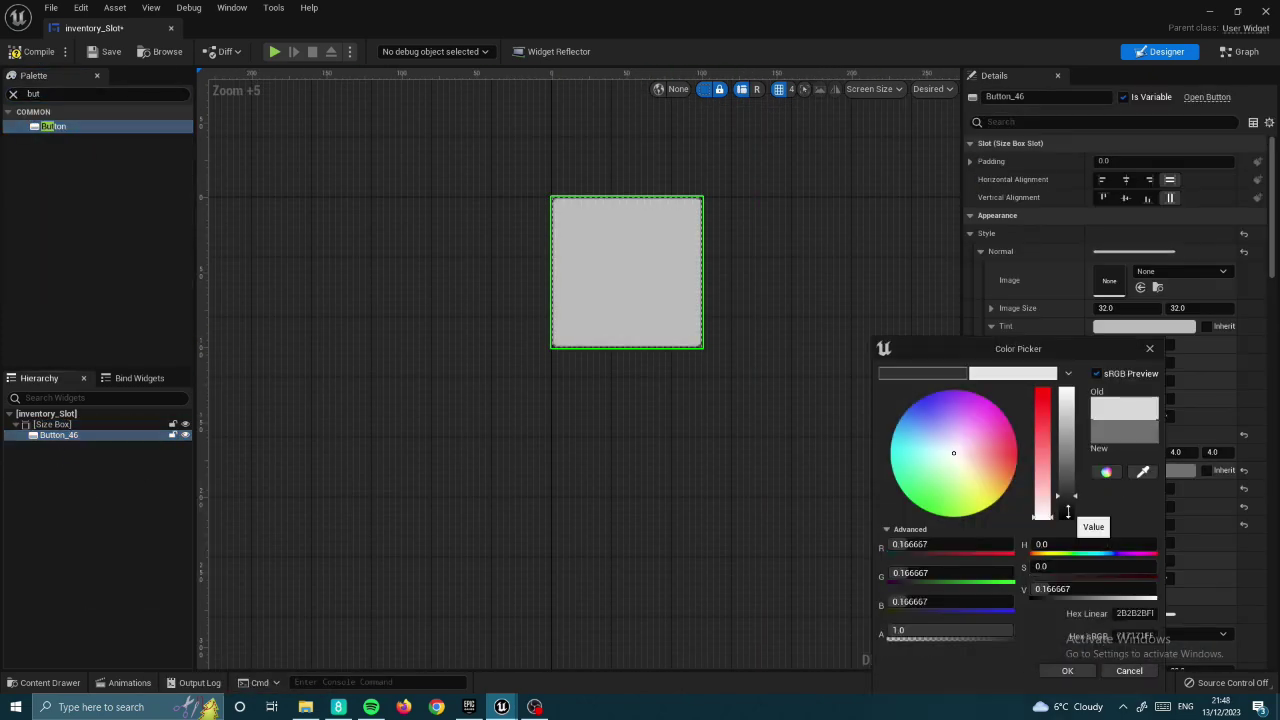
- Darken the button's tint, place an image inside it, and draw it as a Rounded Box
{"action": "left_click", "coordinate": [1076, 675]}
{"action": "left_click", "coordinate": [981, 251]}
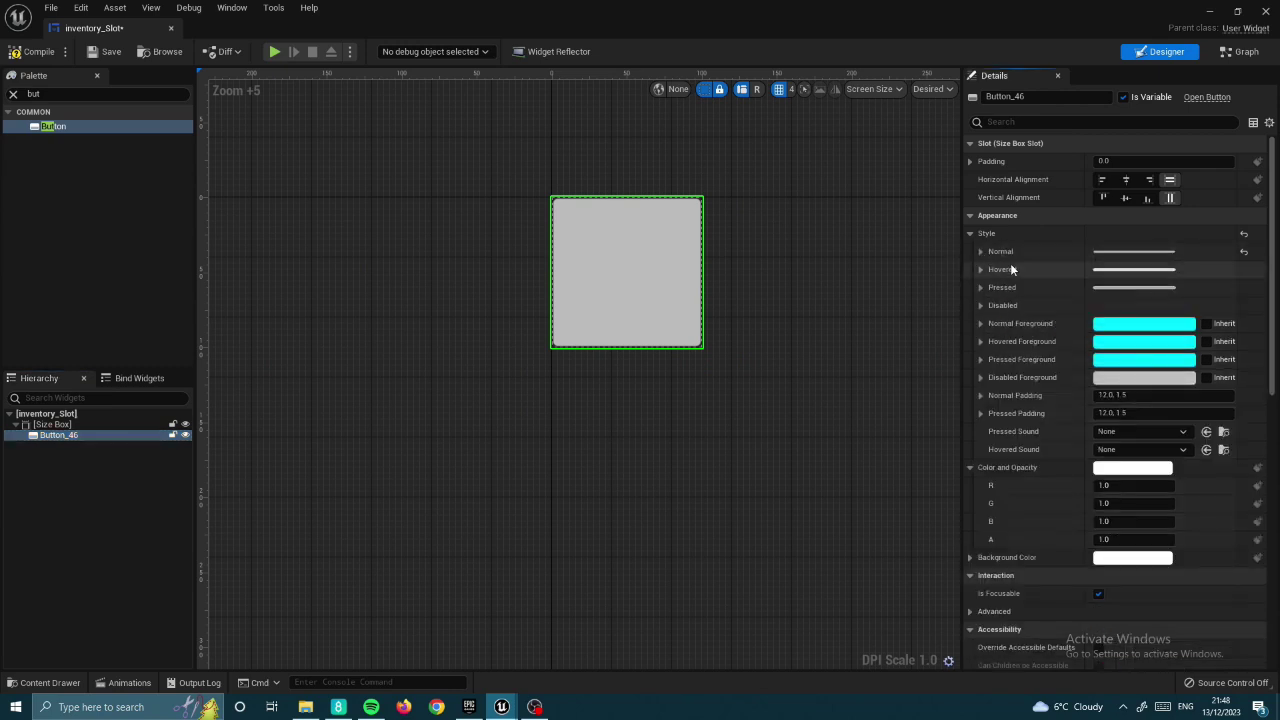
{"action": "left_click", "coordinate": [981, 251]}
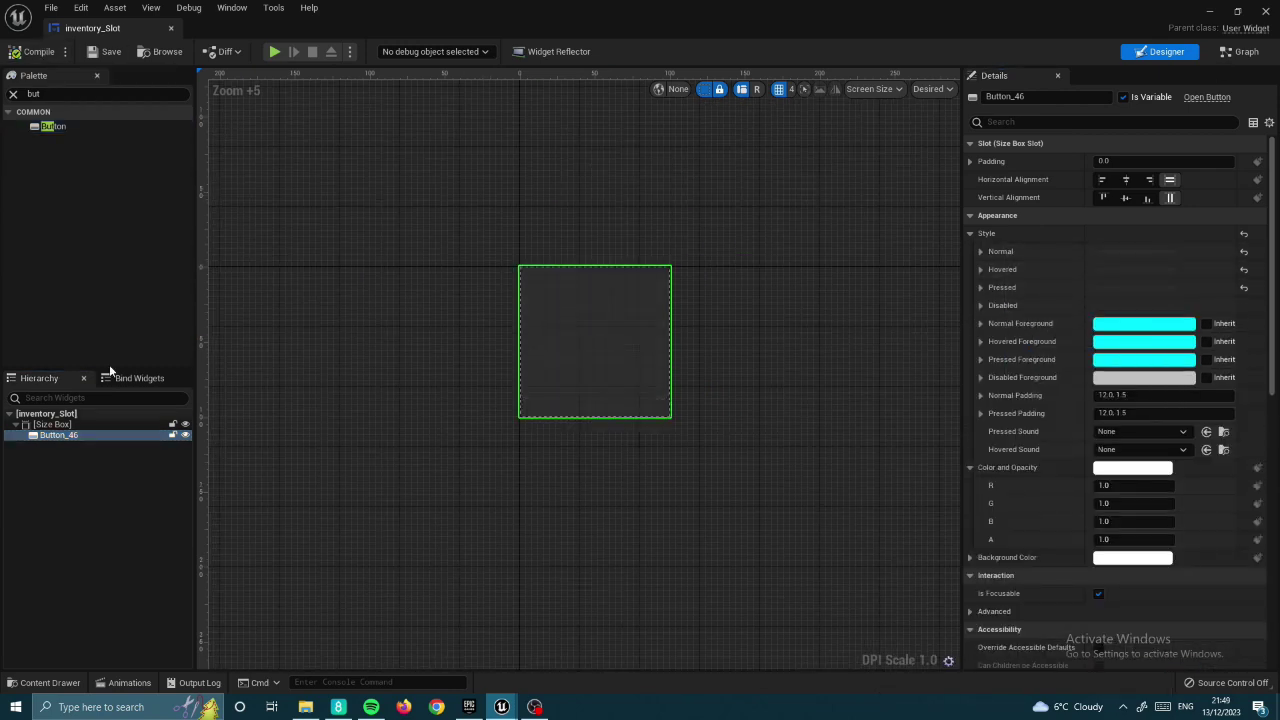
{"action": "left_click_drag", "start_coordinate": [56, 439], "coordinate": [57, 440]}
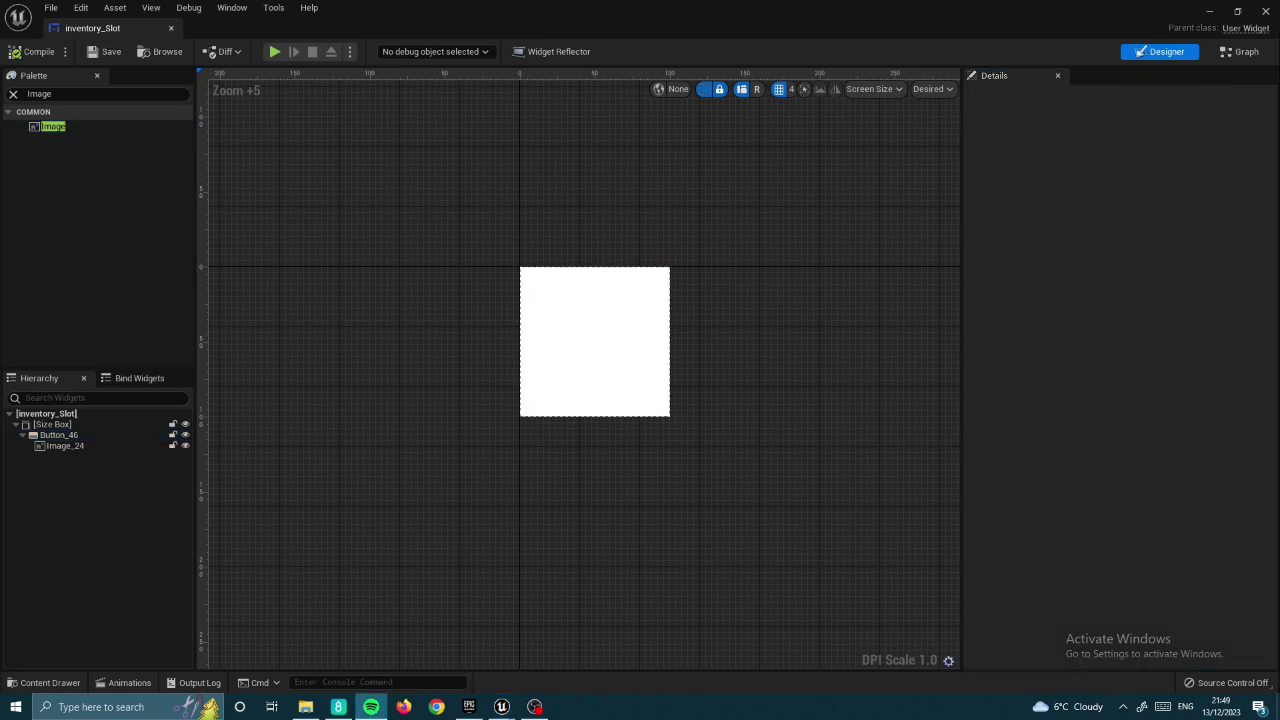
{"action": "left_click", "coordinate": [59, 435]}
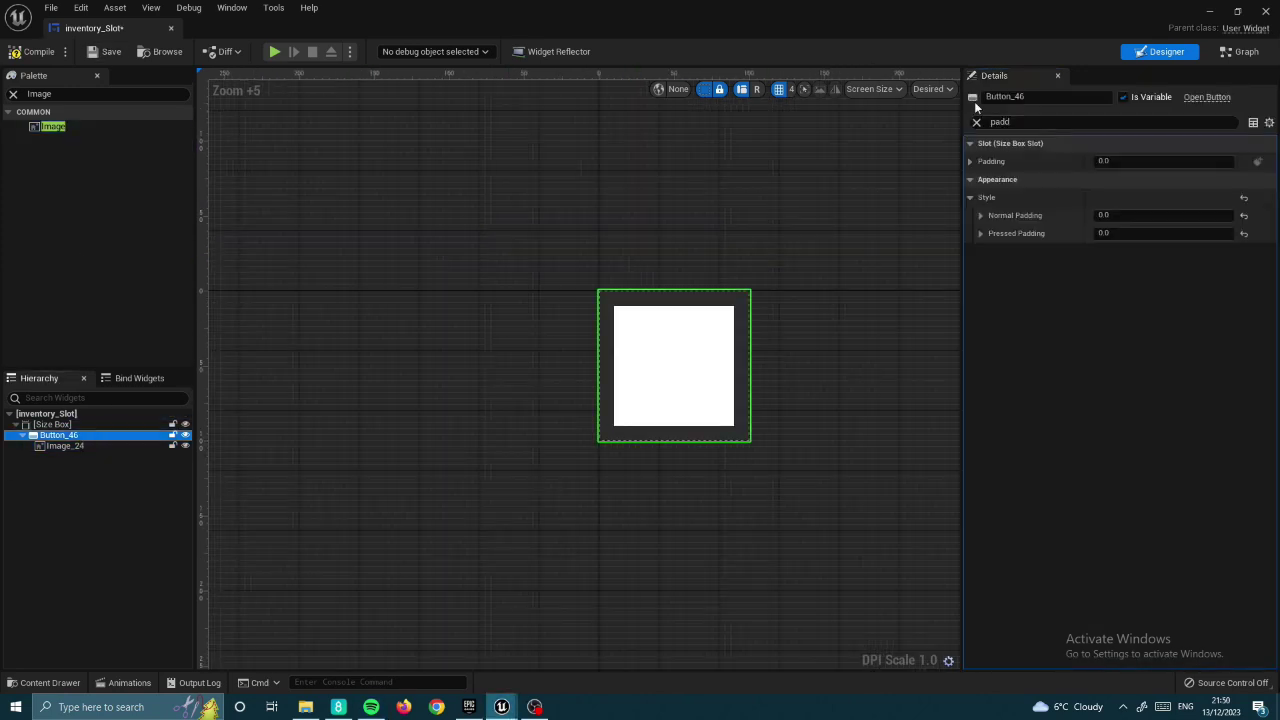
{"action": "left_click", "coordinate": [1130, 416]}
{"action": "left_click", "coordinate": [1120, 480]}
{"action": "scroll", "coordinate": [1130, 450], "scroll_direction": "down", "scroll_amount": 1}
{"action": "scroll", "coordinate": [1130, 450], "scroll_direction": "up", "scroll_amount": 1}
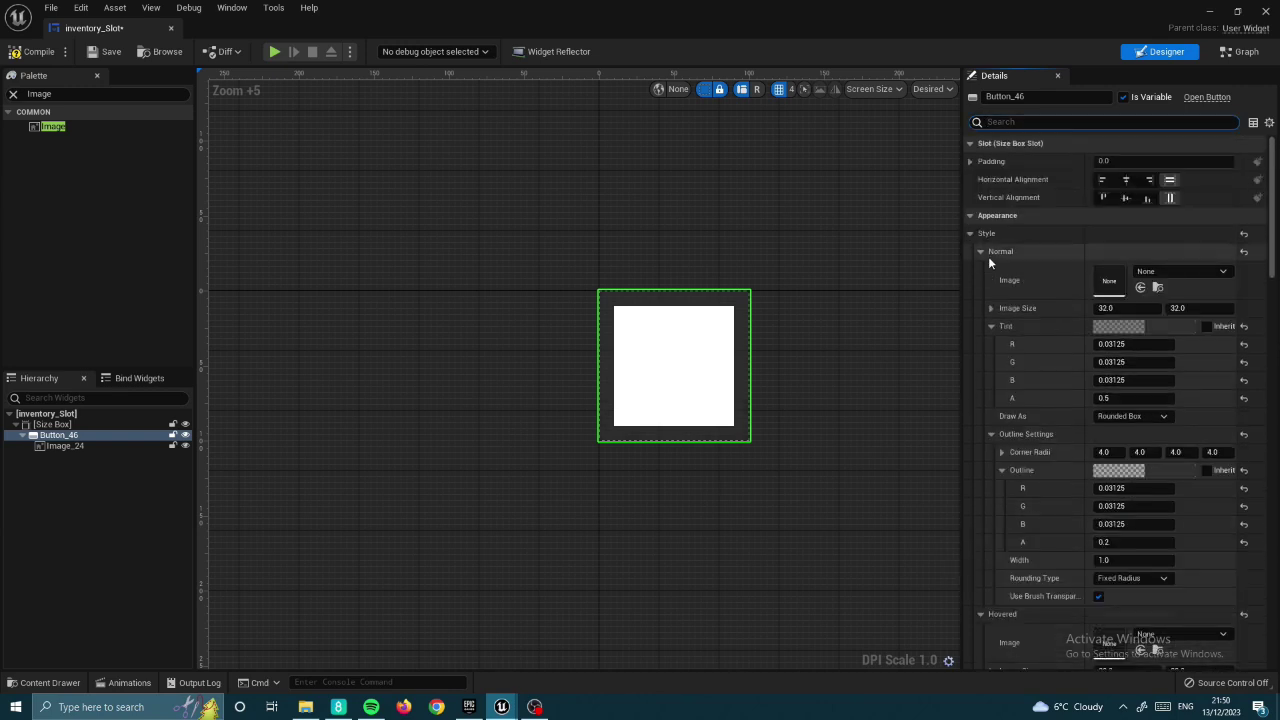
- Rename the image ItemThumbnail and add a Text element to the hierarchy
{"action": "left_click", "coordinate": [65, 445]}
{"action": "key", "text": "F2"}
{"action": "type", "text": "ItemThumbnail"}
{"action": "key", "text": "Return"}
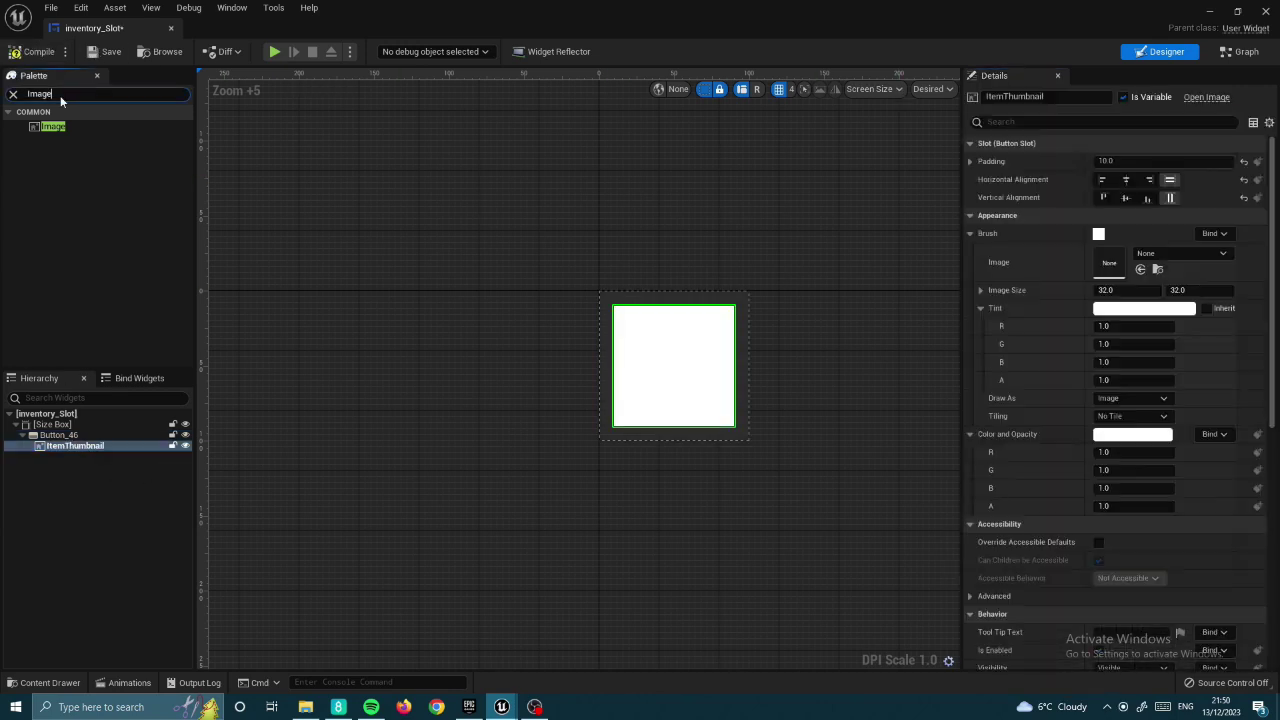
{"action": "double_click", "coordinate": [60, 93]}
{"action": "type", "text": "Text"}
{"action": "left_click_drag", "start_coordinate": [50, 140], "coordinate": [58, 447]}
- Wrap ItemThumbnail, move it into the Overlay, and name the text ItemQuanity
{"action": "left_click", "coordinate": [59, 435]}
{"action": "right_click", "coordinate": [60, 446]}
{"action": "mouse_move", "coordinate": [100, 481]}
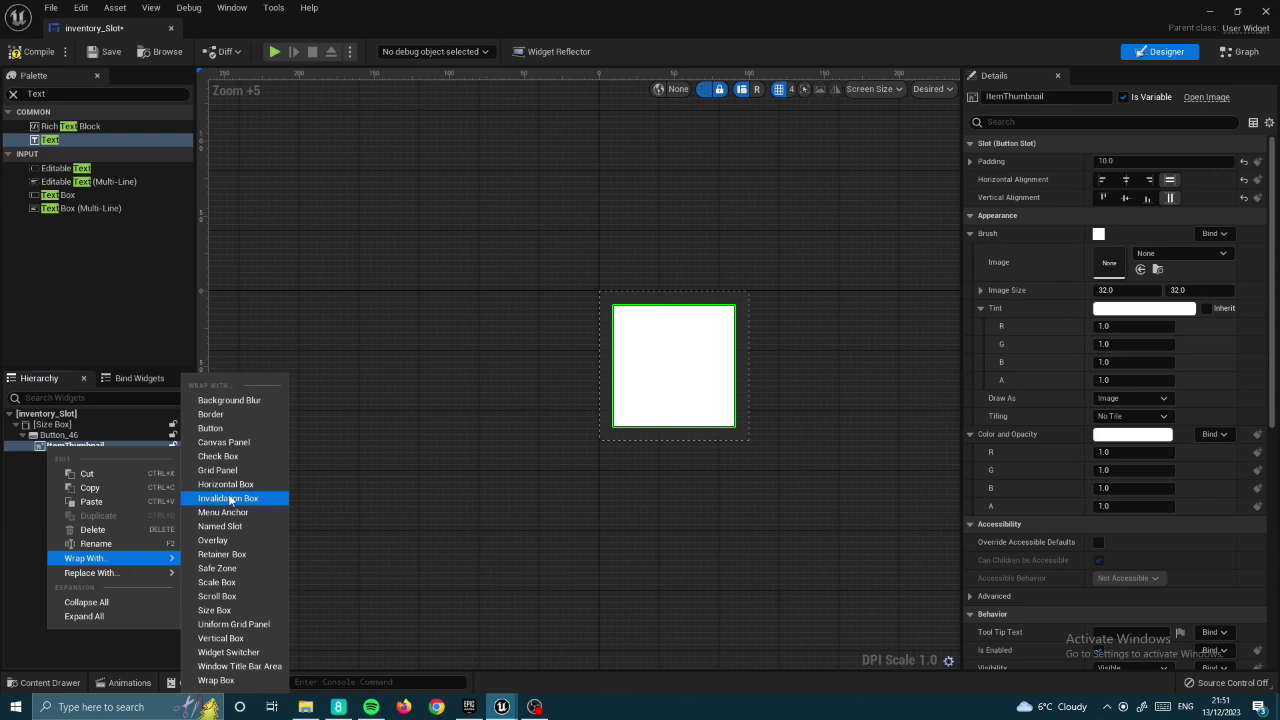
{"action": "left_click", "coordinate": [286, 494]}
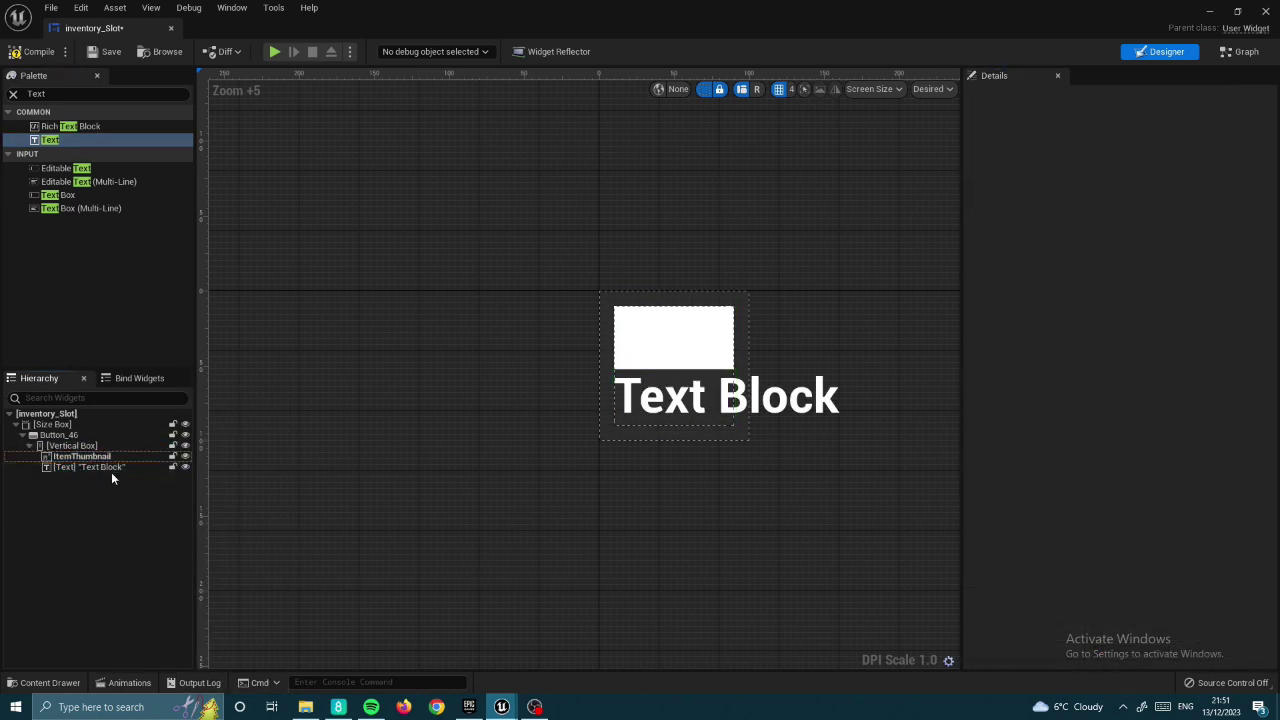
{"action": "left_click", "coordinate": [93, 455]}
{"action": "key", "text": "Delete"}
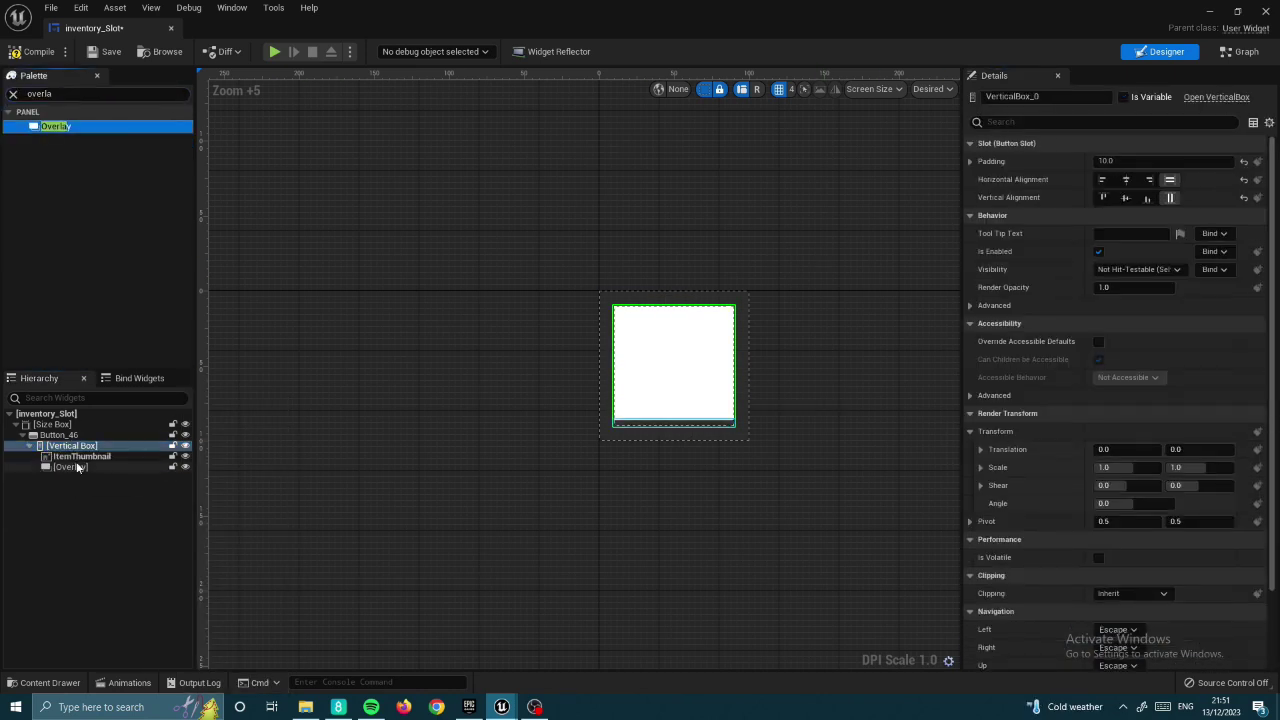
{"action": "left_click_drag", "start_coordinate": [77, 468], "coordinate": [70, 466]}
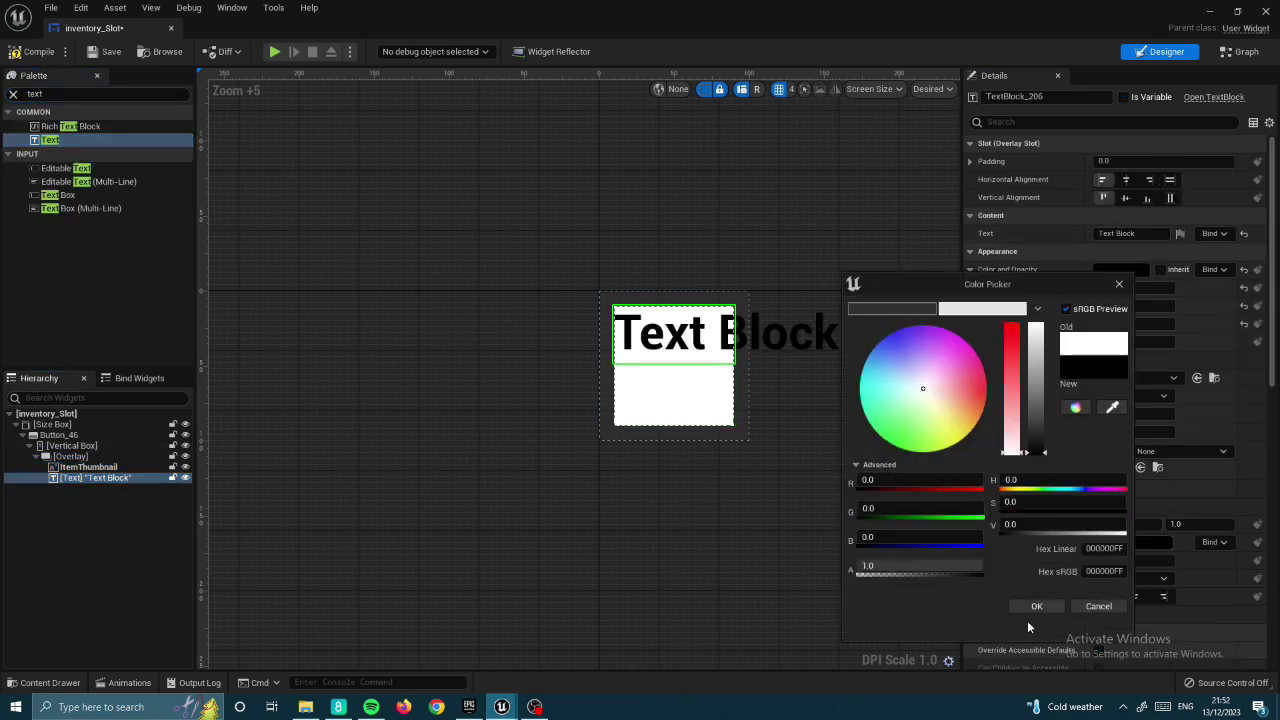
{"action": "type", "text": "ItemQuanity"}
{"action": "key", "text": "Return"}
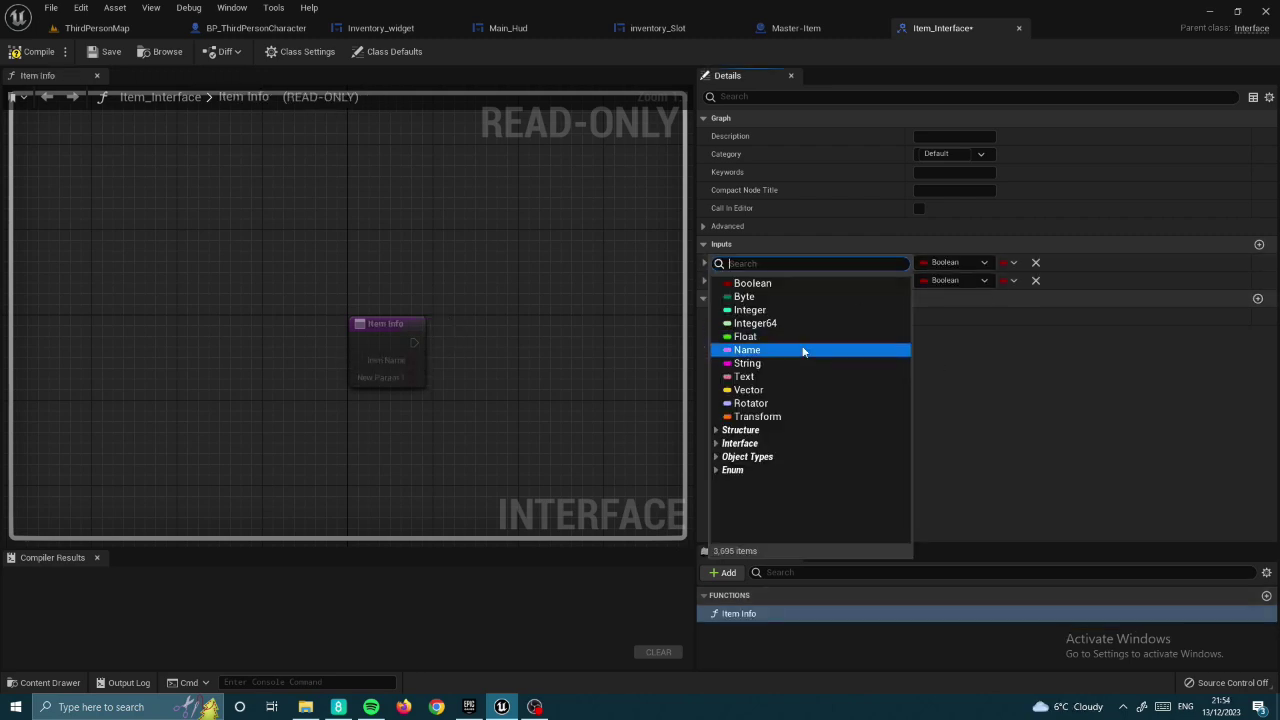
- Make Item Name a Text input, add Item Quanity, and set Item Thumbnail to Texture 2D
{"action": "left_click", "coordinate": [803, 349]}
{"action": "type", "text": "Item Q"}
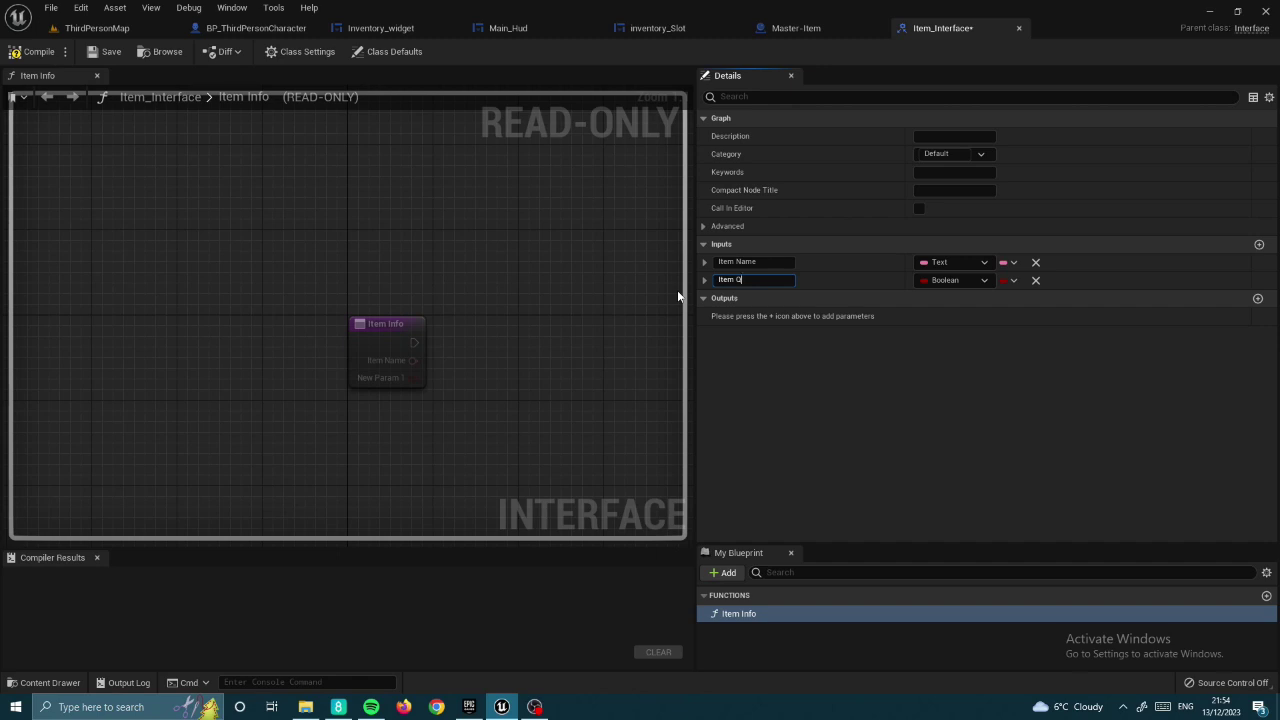
{"action": "type", "text": "nail"}
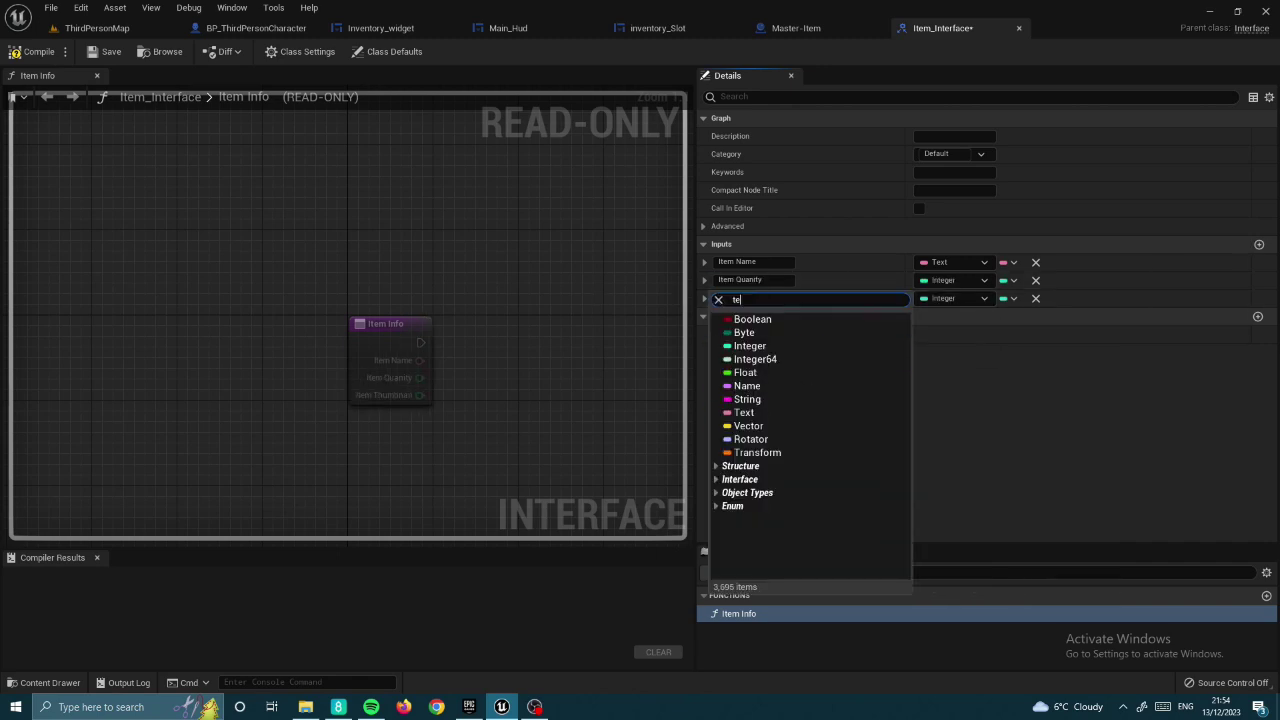
{"action": "left_click", "coordinate": [950, 298]}
{"action": "type", "text": "2d"}
{"action": "scroll", "coordinate": [975, 360], "scroll_direction": "down", "scroll_amount": 6}
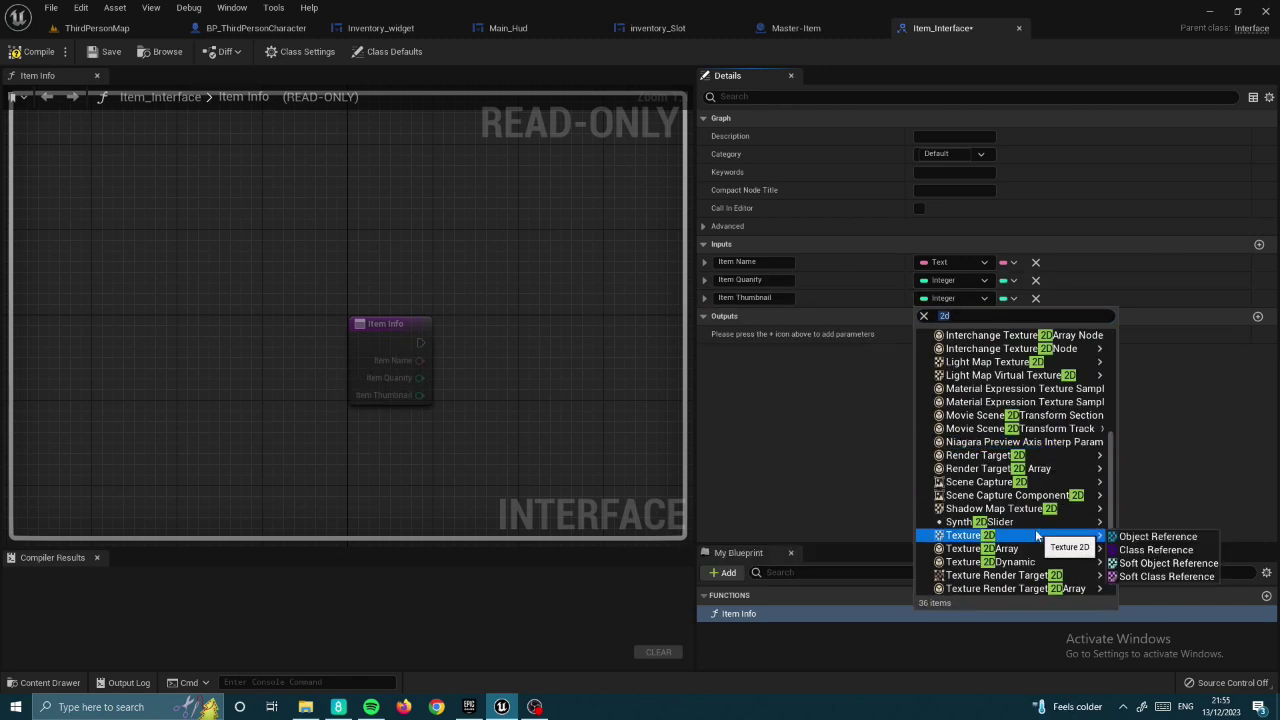
{"action": "left_click", "coordinate": [1150, 532]}
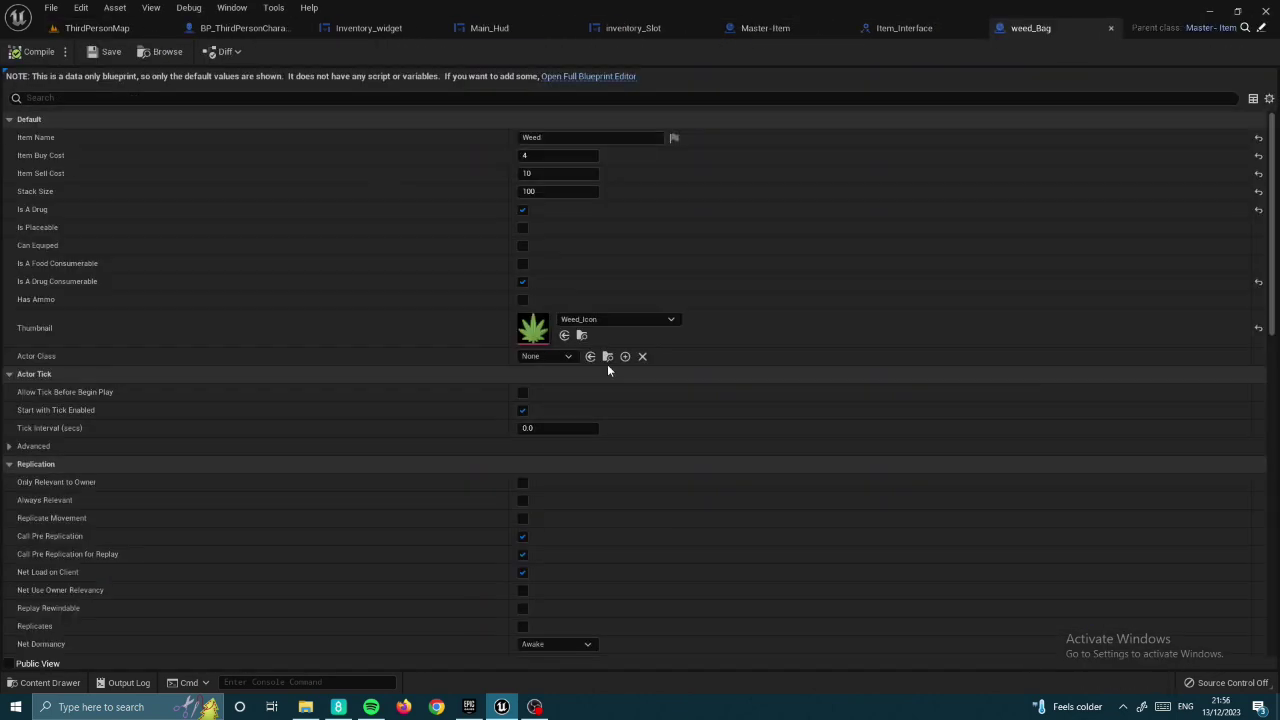
- Set Master-Item's Actor Class to weed_Bag and enter the Weed Bag item name
{"action": "left_click", "coordinate": [594, 363]}
{"action": "left_click", "coordinate": [557, 403]}
{"action": "left_click", "coordinate": [536, 140]}
{"action": "type", "text": "Weed Ba"}
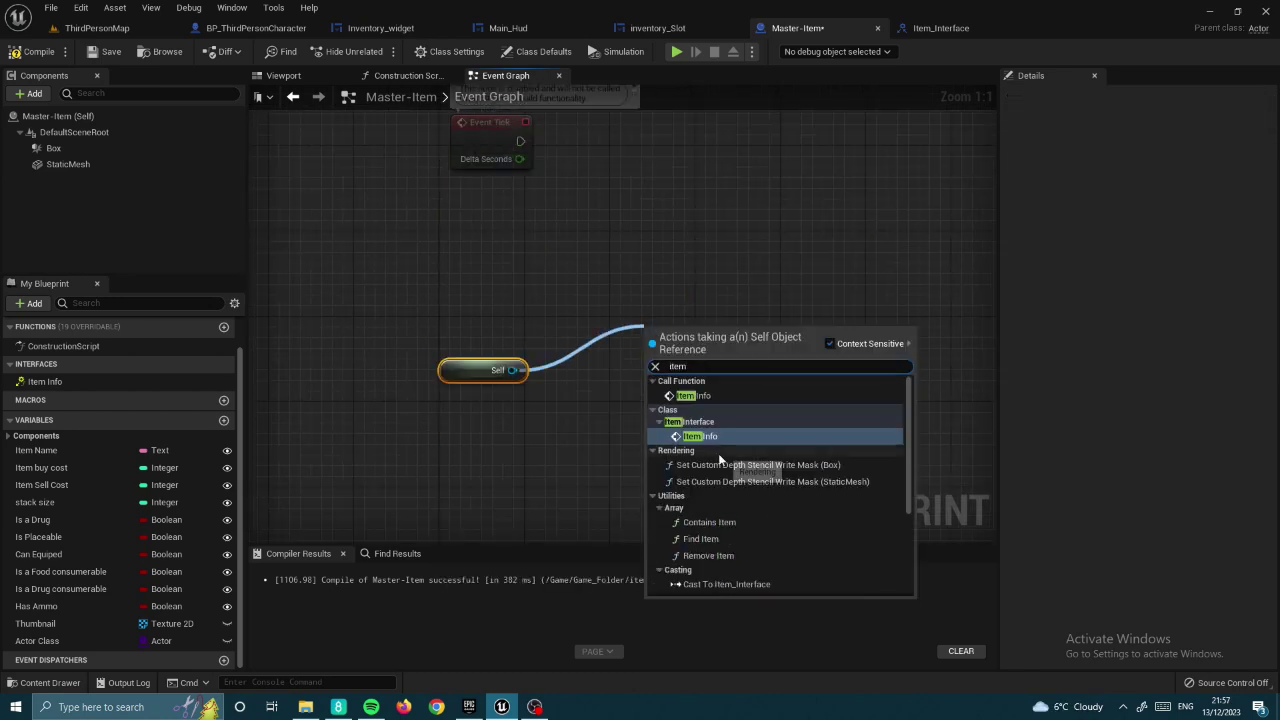
- Place the Item Info message call and wire Self and Item Name into it
{"action": "left_click", "coordinate": [700, 436]}
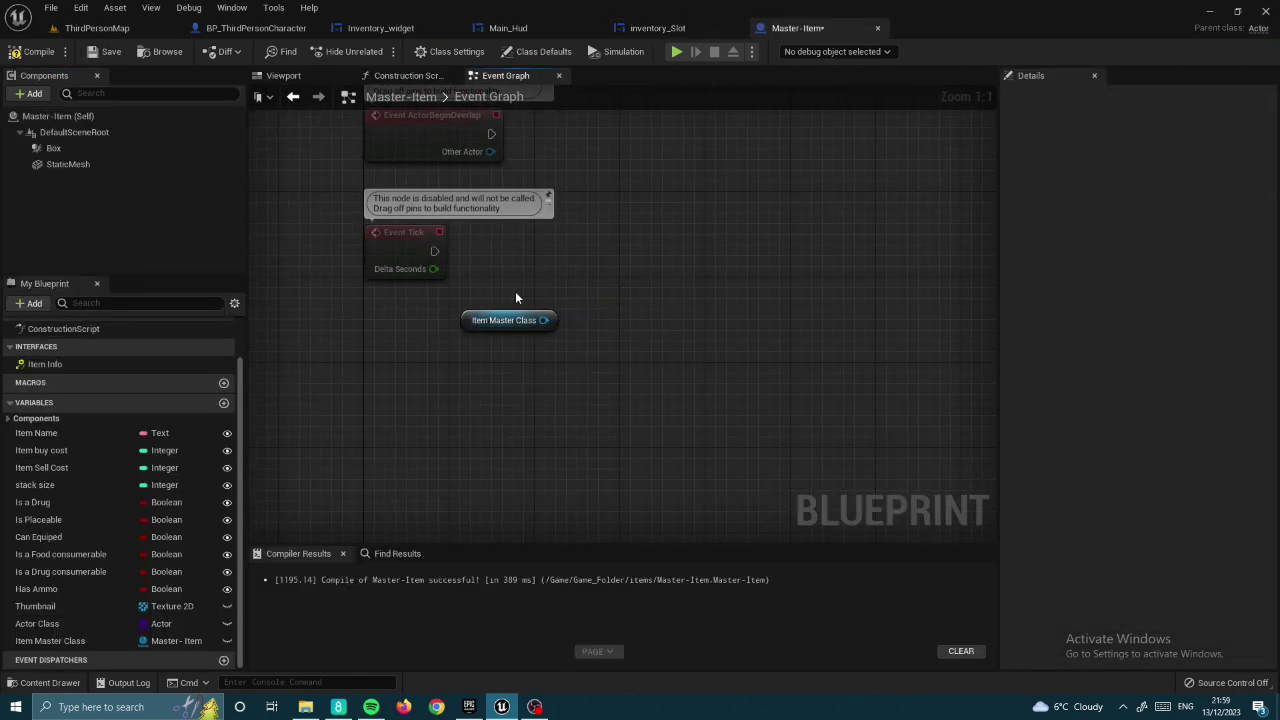
{"action": "left_click", "coordinate": [612, 517]}
{"action": "left_click_drag", "start_coordinate": [584, 271], "coordinate": [457, 308]}
{"action": "left_click", "coordinate": [500, 357]}
{"action": "left_click_drag", "start_coordinate": [36, 433], "coordinate": [519, 289]}
{"action": "left_click", "coordinate": [223, 402]}
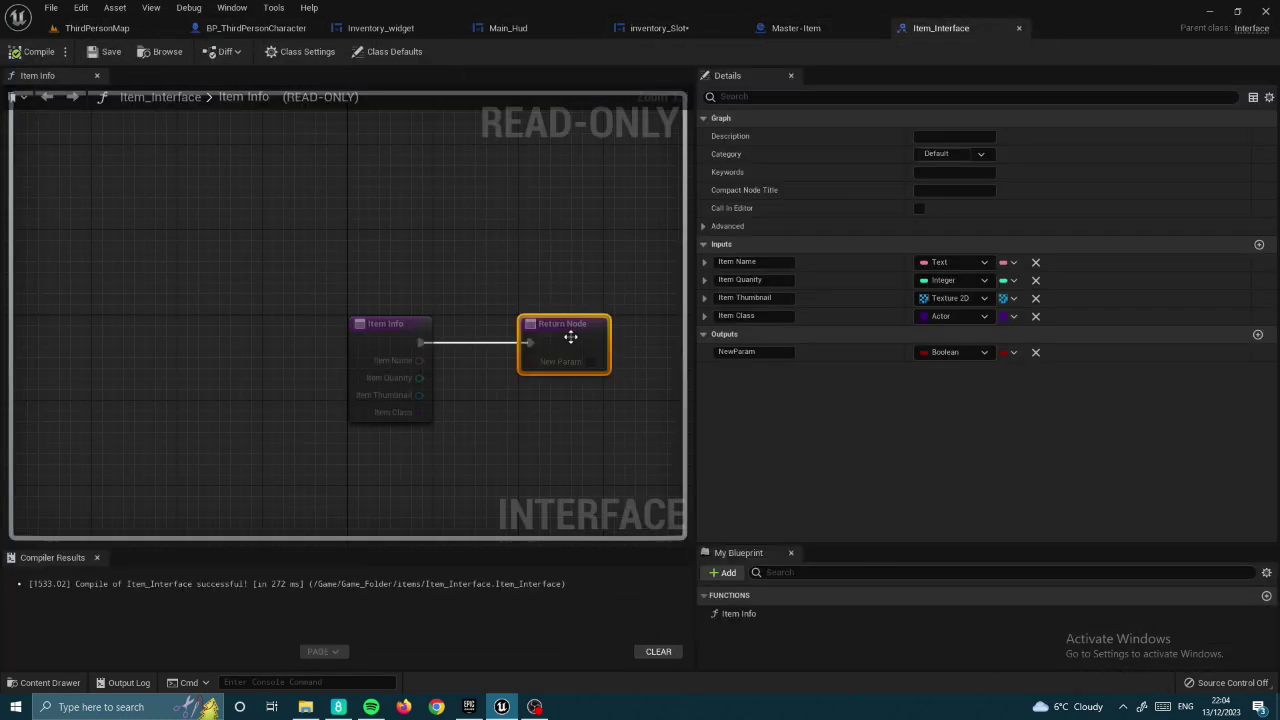
- Give Item Info outputs Item name (Text) and Item quanity (Integer)
{"action": "left_click", "coordinate": [756, 289]}
{"action": "type", "text": "Item nam"}
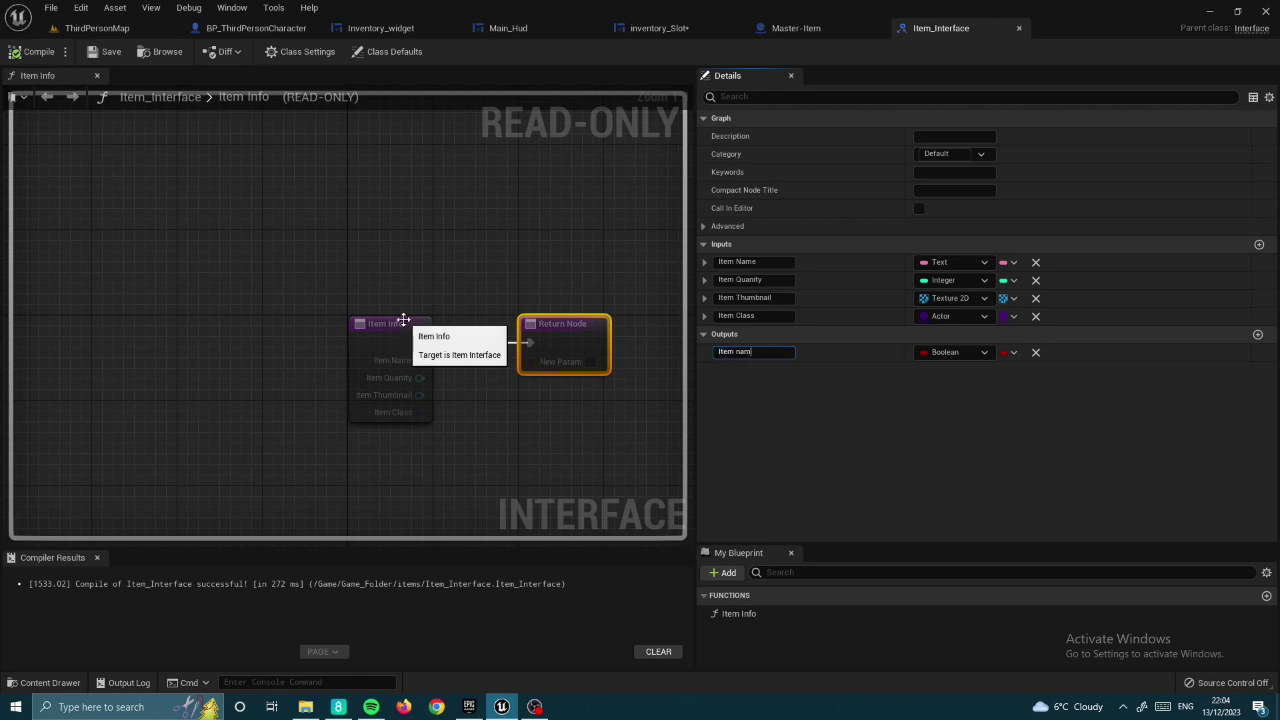
{"action": "type", "text": "e"}
{"action": "left_click", "coordinate": [950, 352]}
{"action": "left_click", "coordinate": [949, 482]}
{"action": "left_click", "coordinate": [1258, 334]}
{"action": "type", "text": "Item quanity"}
{"action": "left_click", "coordinate": [950, 370]}
{"action": "left_click", "coordinate": [955, 434]}
- Add a Texture 2D thumbnail output and an Item class Actor output to Item Info
{"action": "left_click", "coordinate": [1258, 334]}
{"action": "left_click", "coordinate": [950, 388]}
{"action": "left_click", "coordinate": [971, 392]}
{"action": "left_click", "coordinate": [1258, 334]}
{"action": "type", "text": "Item class"}
{"action": "left_click", "coordinate": [950, 406]}
{"action": "left_click", "coordinate": [1070, 343]}
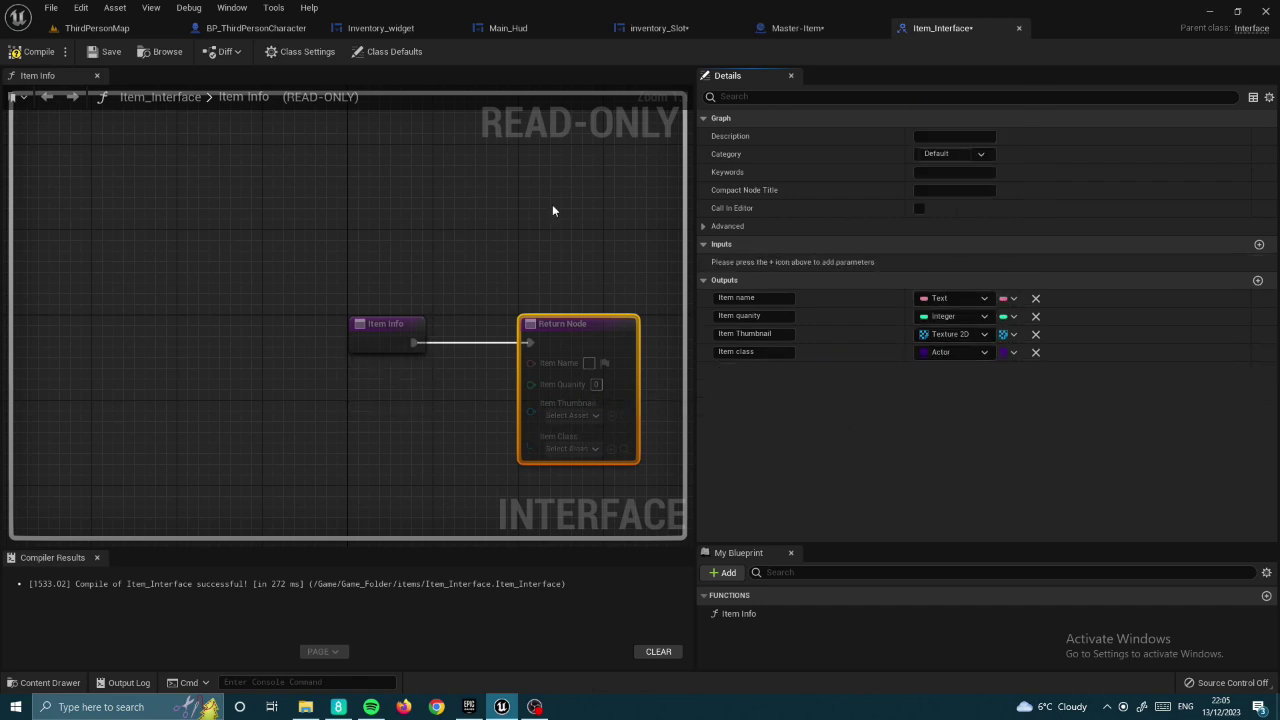
- In Master-Item's Item Info, wire Item Name, Item Quanity and Thumbnail into the Return Node
{"action": "left_click", "coordinate": [690, 28]}
{"action": "left_click", "coordinate": [768, 30]}
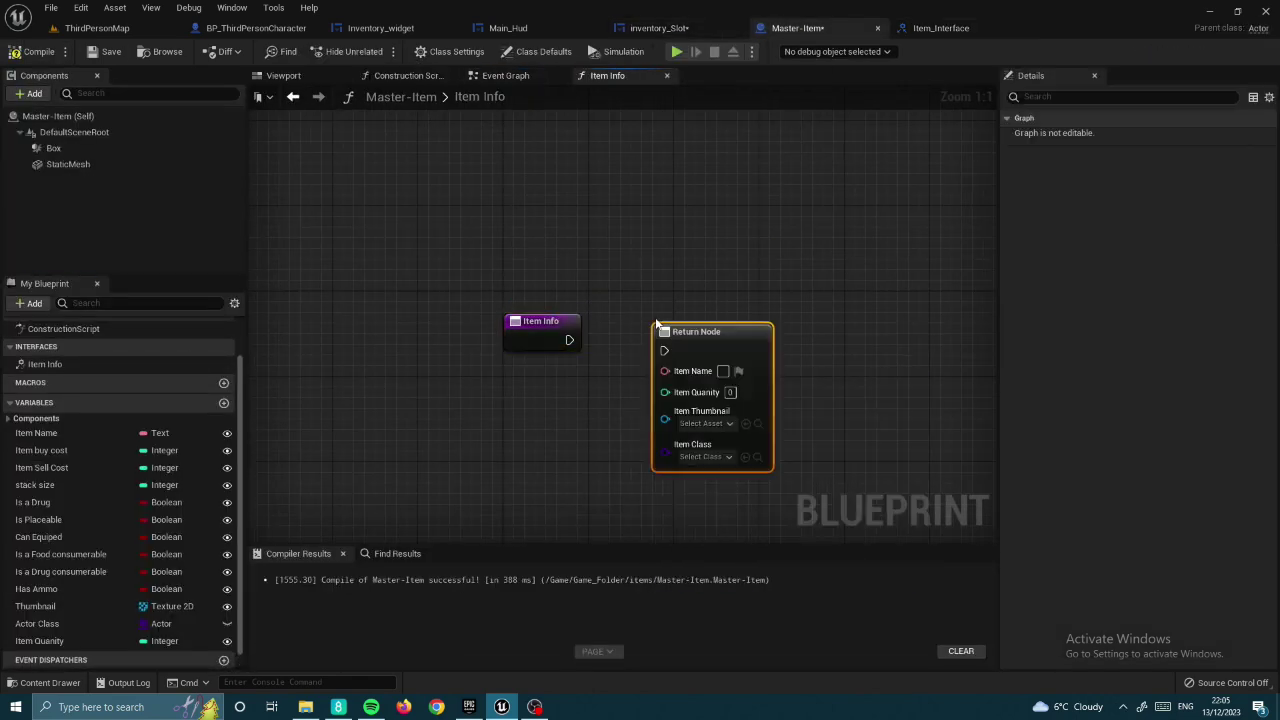
{"action": "left_click_drag", "start_coordinate": [580, 340], "coordinate": [738, 340]}
{"action": "left_click_drag", "start_coordinate": [36, 433], "coordinate": [738, 357]}
{"action": "left_click_drag", "start_coordinate": [39, 641], "coordinate": [738, 375]}
{"action": "left_click_drag", "start_coordinate": [35, 606], "coordinate": [758, 453]}
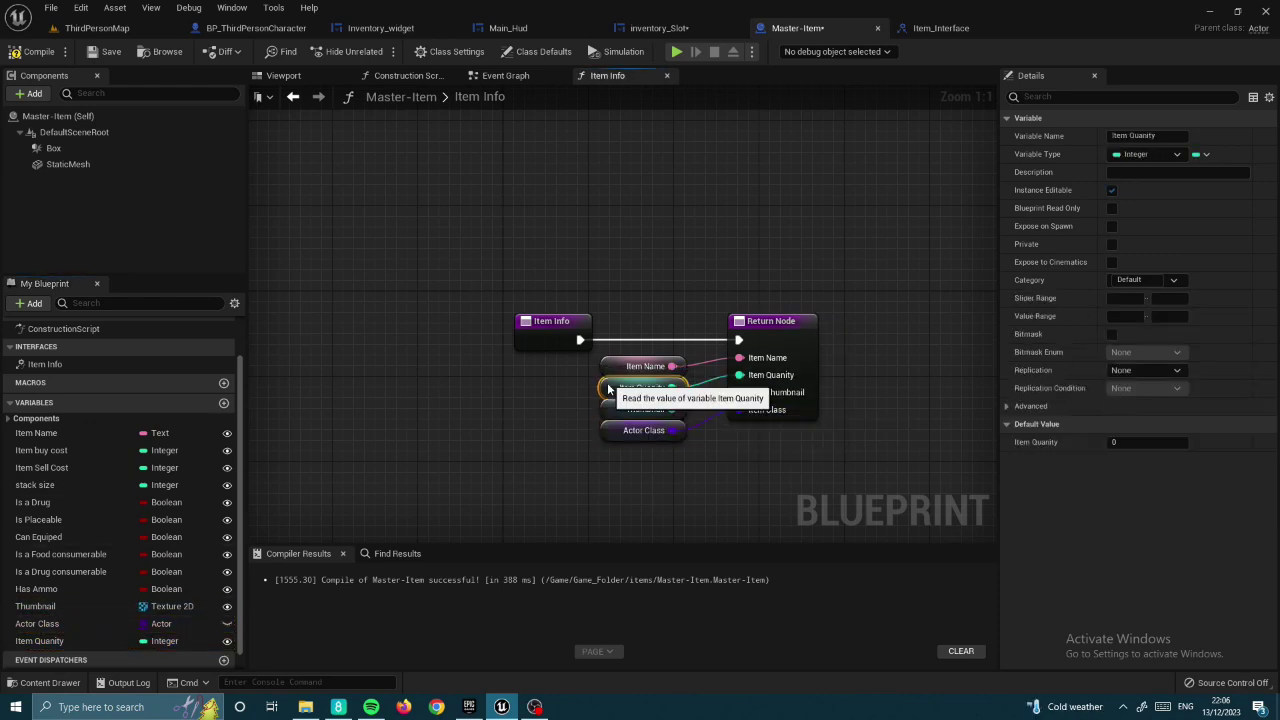
{"action": "left_click", "coordinate": [940, 28]}
{"action": "left_click", "coordinate": [657, 28]}
- Remove the old Item Info nodes and add Get Actor Of Class after Event Construct
{"action": "key", "text": "Delete"}
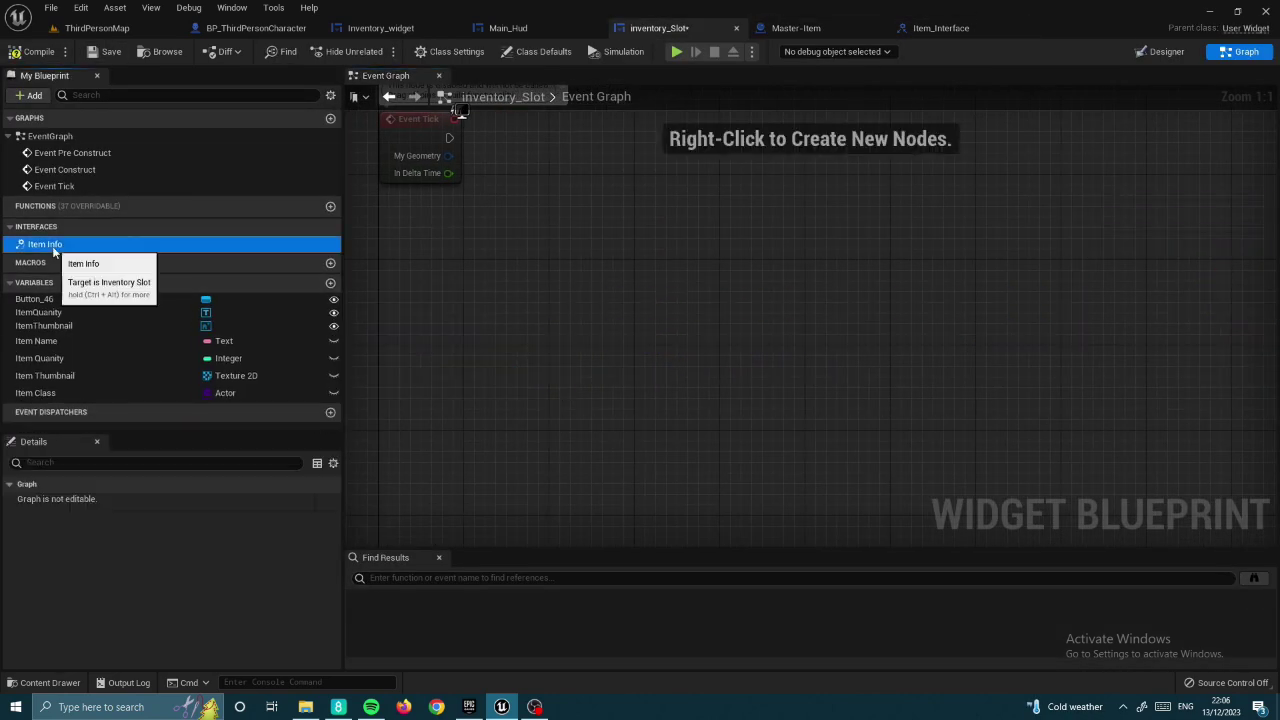
{"action": "double_click", "coordinate": [45, 245]}
{"action": "double_click", "coordinate": [64, 169]}
{"action": "left_click_drag", "start_coordinate": [541, 351], "coordinate": [659, 348]}
{"action": "type", "text": "get pla"}
{"action": "key", "text": "Return"}
{"action": "key", "text": "Delete"}
{"action": "right_click", "coordinate": [691, 379]}
{"action": "type", "text": "get actor of class"}
{"action": "key", "text": "Return"}
- Call Item Info on the returned actor and store its Item Name and Item Quantity
{"action": "mouse_move", "coordinate": [700, 382]}
{"action": "left_mouse_down"}
{"action": "mouse_move", "coordinate": [560, 338]}
{"action": "mouse_move", "coordinate": [841, 453]}
{"action": "left_mouse_up"}
{"action": "right_click", "coordinate": [832, 249]}
{"action": "key", "text": "Escape"}
{"action": "key", "text": "Delete"}
{"action": "left_click_drag", "start_coordinate": [682, 374], "coordinate": [812, 328]}
{"action": "left_click", "coordinate": [850, 417]}
{"action": "mouse_move", "coordinate": [36, 341]}
{"action": "left_mouse_down"}
{"action": "mouse_move", "coordinate": [953, 334]}
{"action": "mouse_move", "coordinate": [955, 290]}
{"action": "left_mouse_up"}
{"action": "left_click_drag", "start_coordinate": [39, 358], "coordinate": [1046, 350], "text": "alt"}
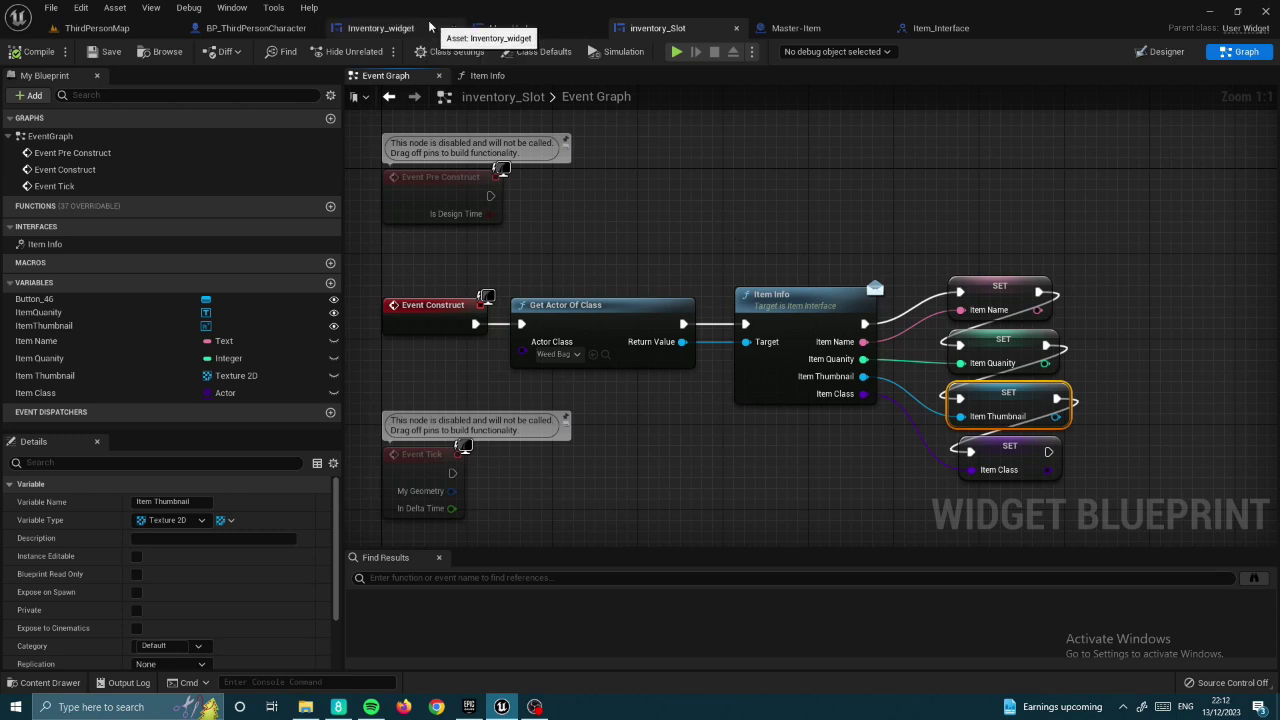
{"action": "left_click", "coordinate": [255, 27]}
- Add a new Actor member to the Npc_Mission_Structer struct
{"action": "left_click", "coordinate": [1019, 370]}
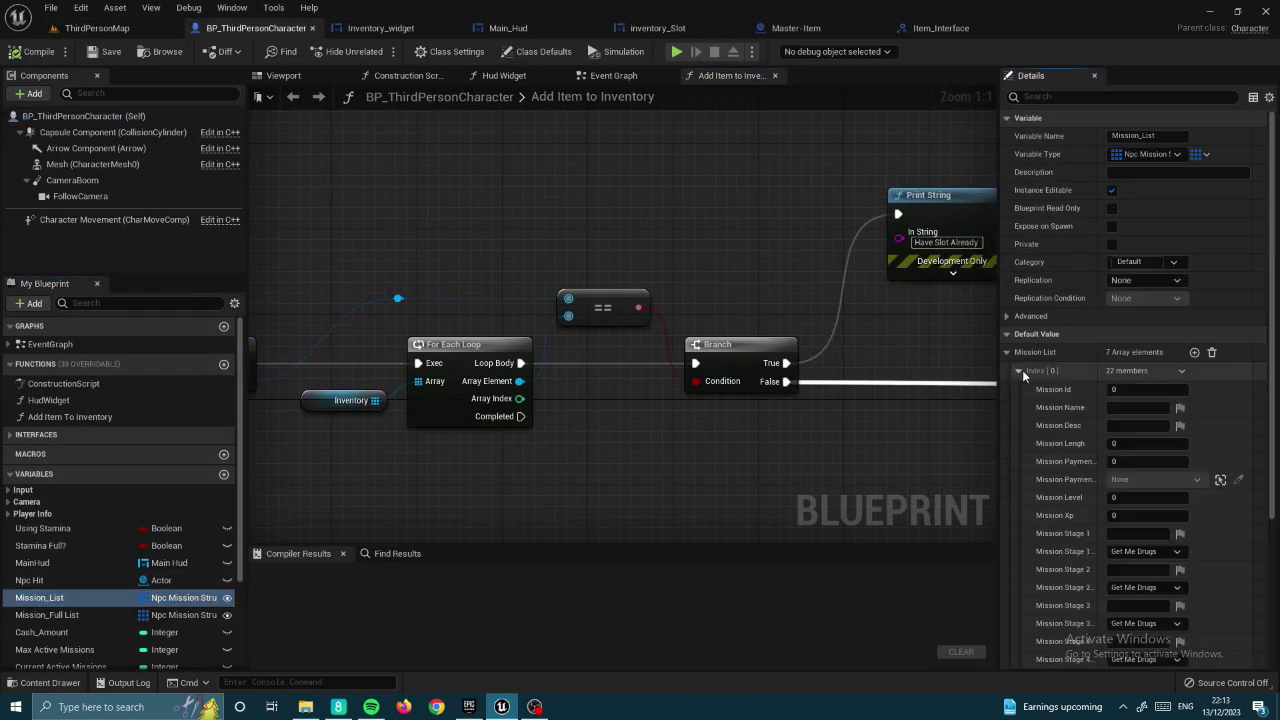
{"action": "scroll", "coordinate": [1160, 510], "scroll_direction": "down", "scroll_amount": 1}
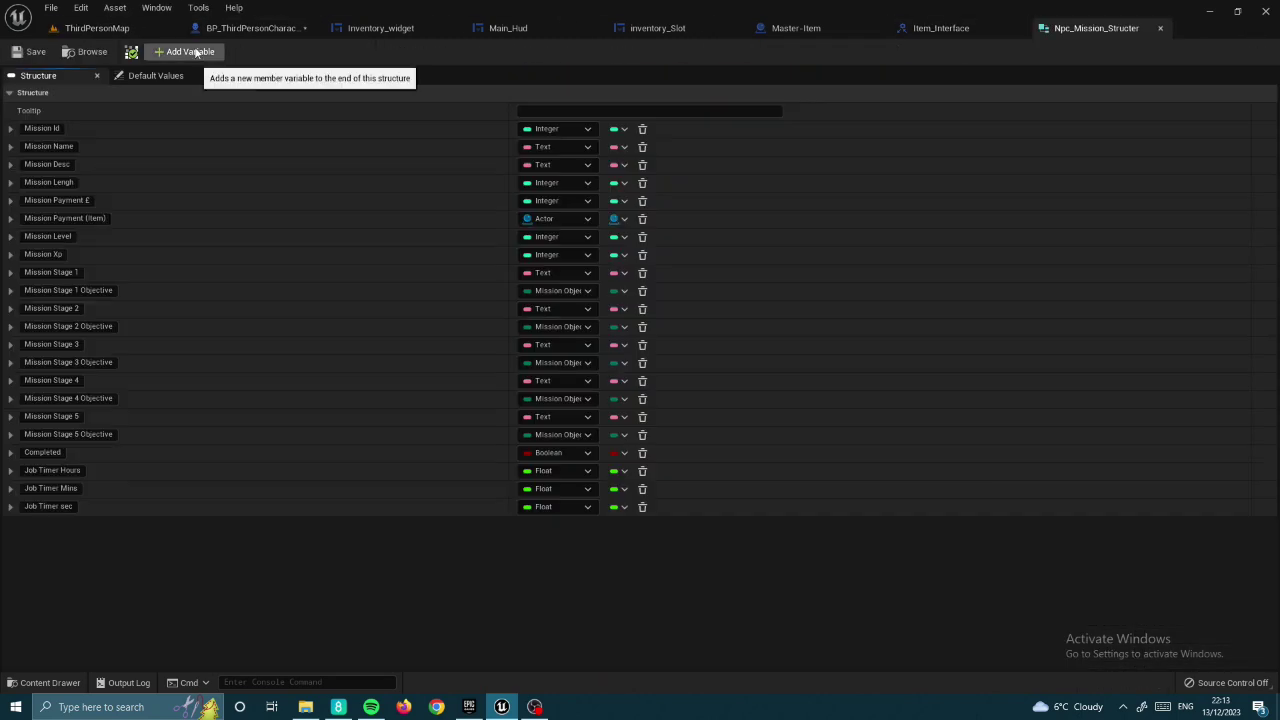
{"action": "left_click", "coordinate": [190, 52]}
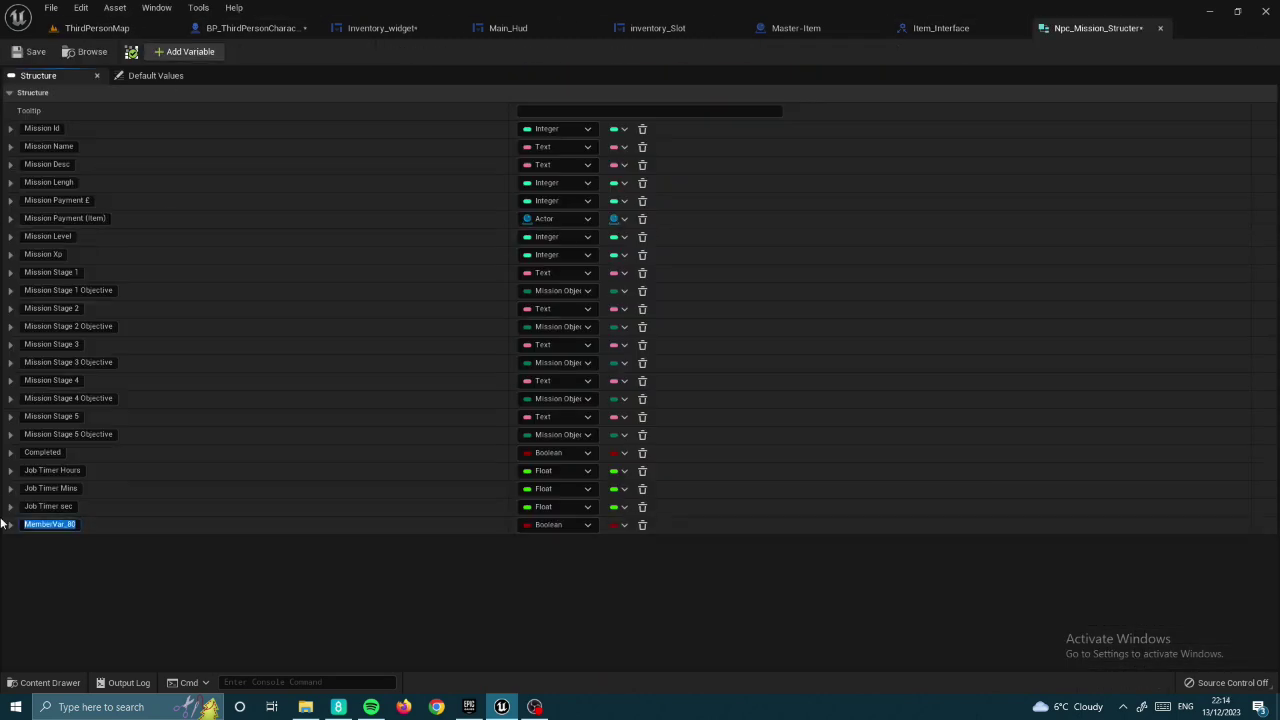
{"action": "type", "text": "Actor"}
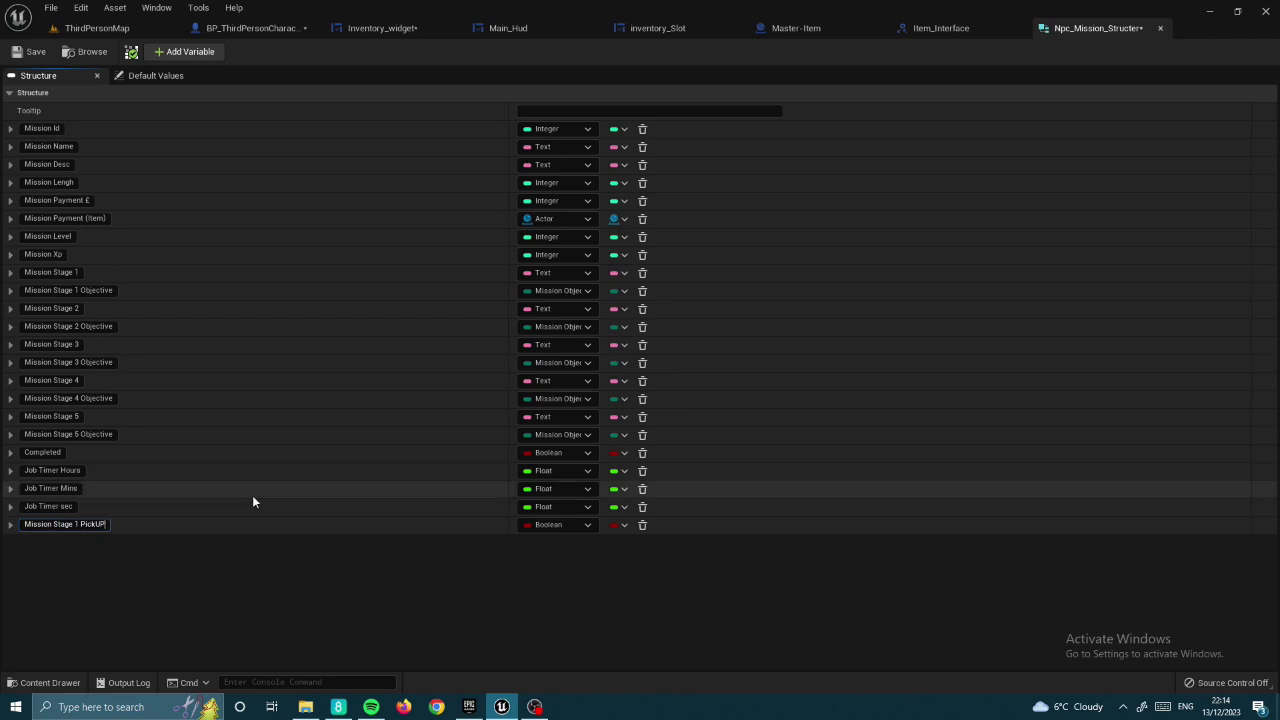
{"action": "left_click", "coordinate": [555, 524]}
{"action": "type", "text": "actor"}
{"action": "mouse_move", "coordinate": [593, 470]}
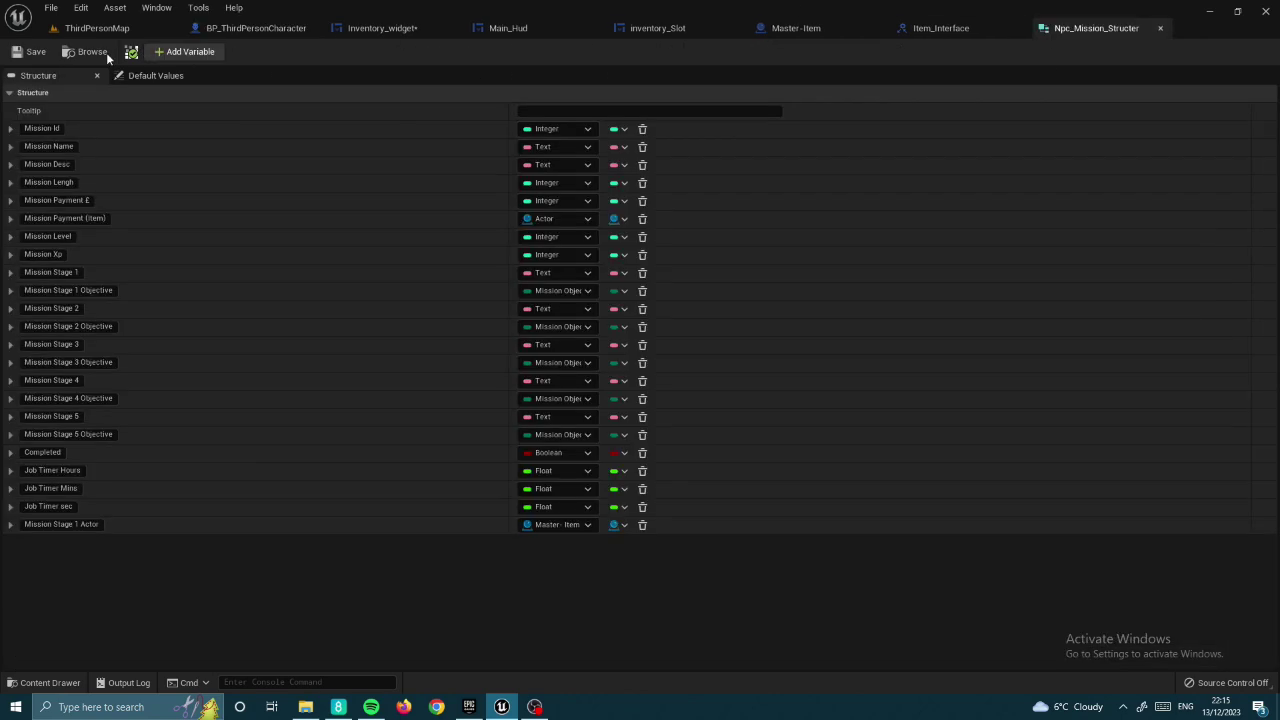
- Recompile BP_ThirdPersonCharacter after the struct change
{"action": "left_click", "coordinate": [256, 28]}
{"action": "double_click", "coordinate": [43, 547]}
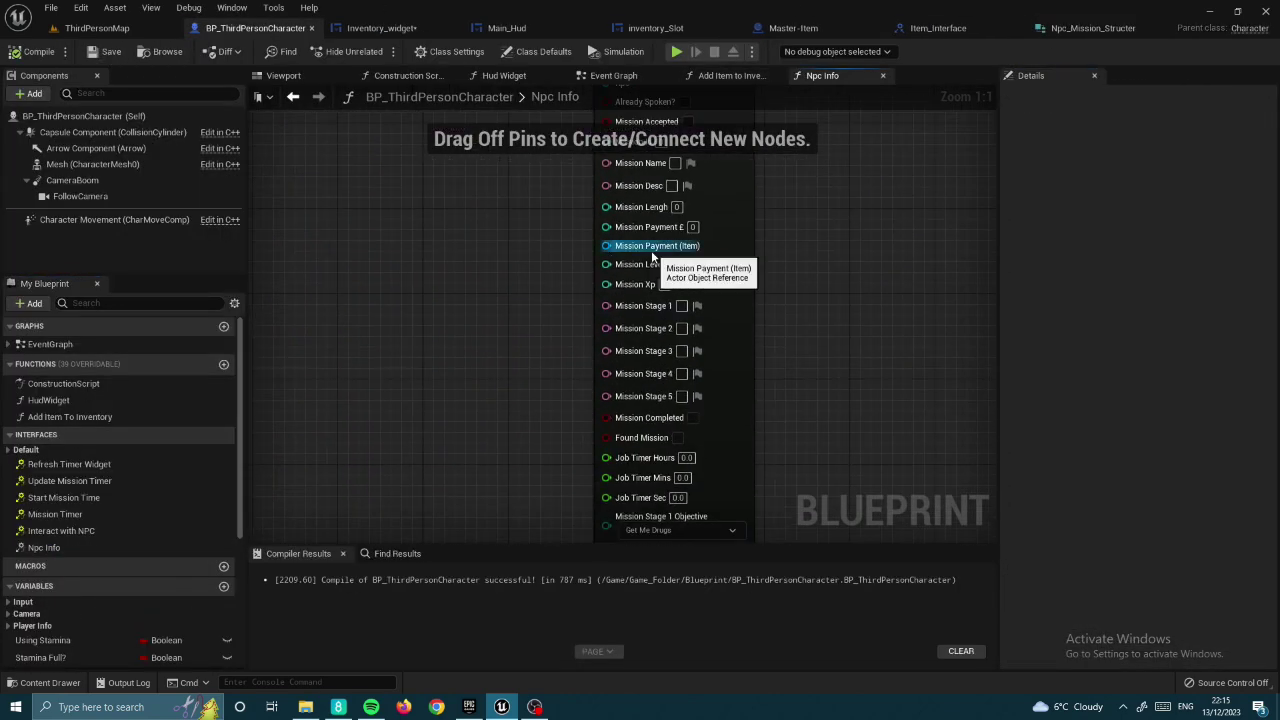
{"action": "left_click", "coordinate": [625, 75]}
{"action": "left_click", "coordinate": [1065, 30]}
{"action": "left_click", "coordinate": [256, 28]}
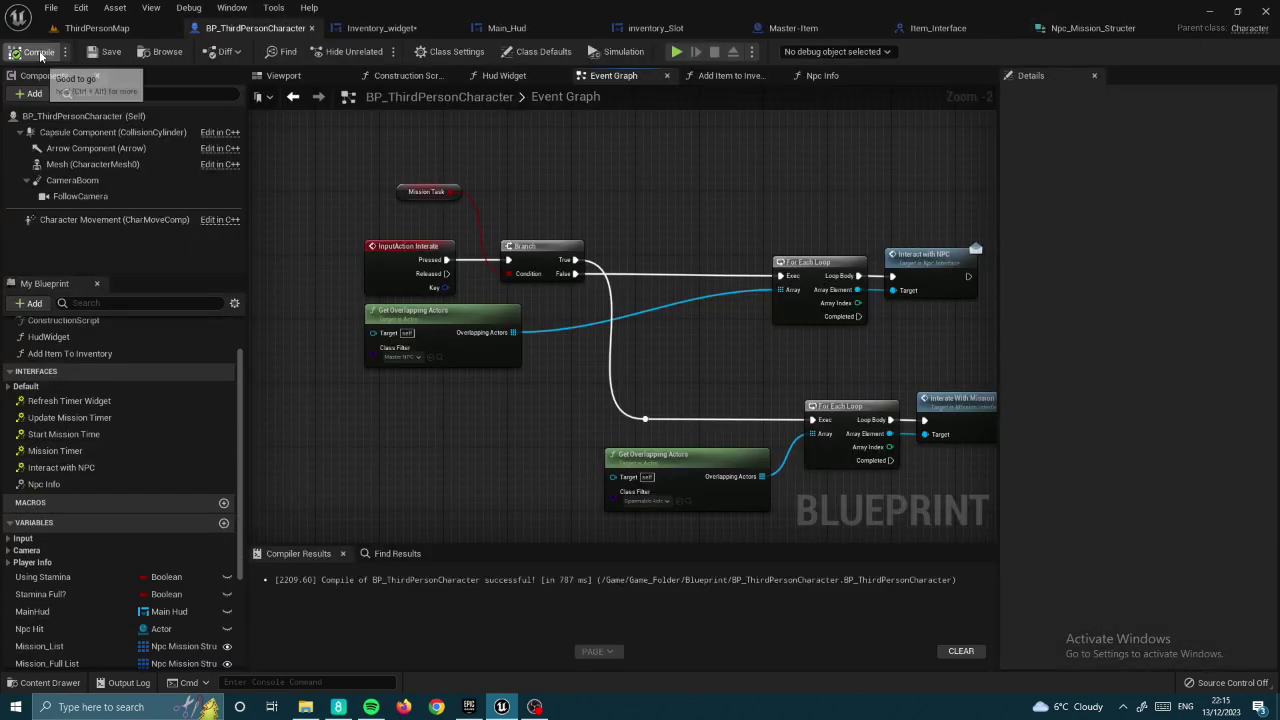
{"action": "left_click", "coordinate": [39, 603]}
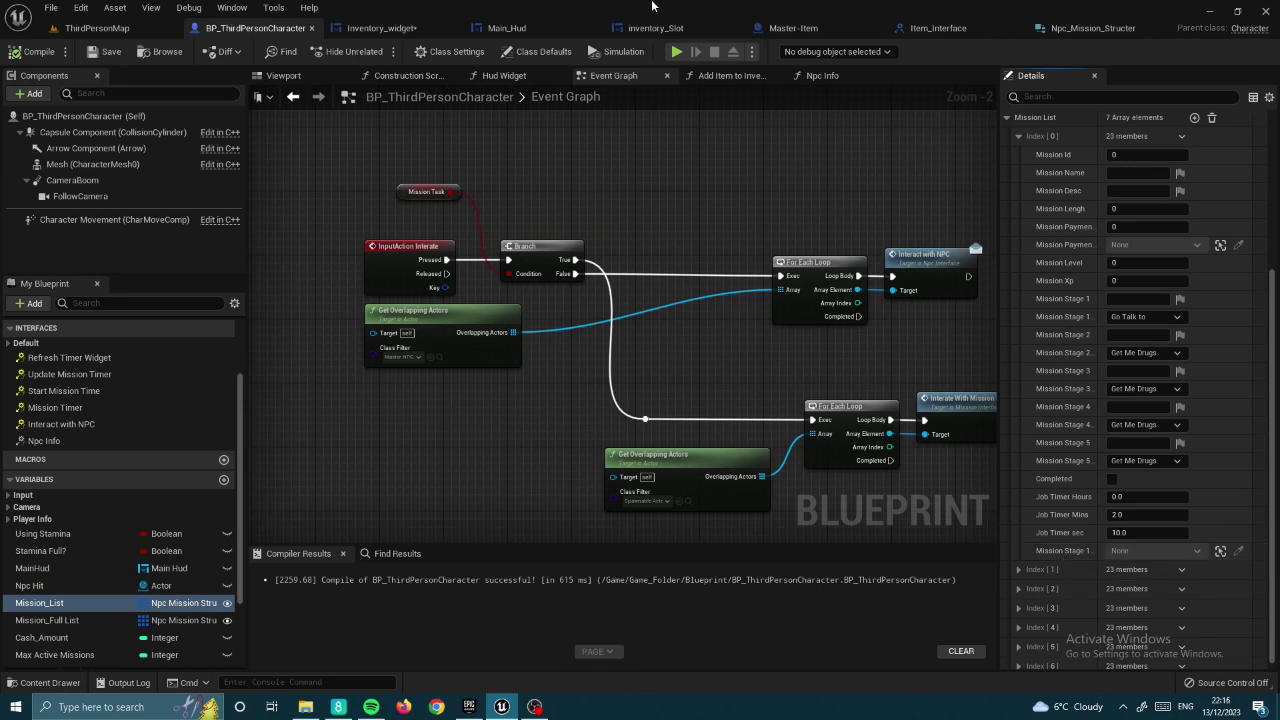
- Set the Actor member's type to Actor and add an Amount member of type Integer
{"action": "left_click", "coordinate": [1093, 28]}
{"action": "left_click", "coordinate": [557, 524]}
{"action": "type", "text": "actor"}
{"action": "left_click", "coordinate": [580, 470]}
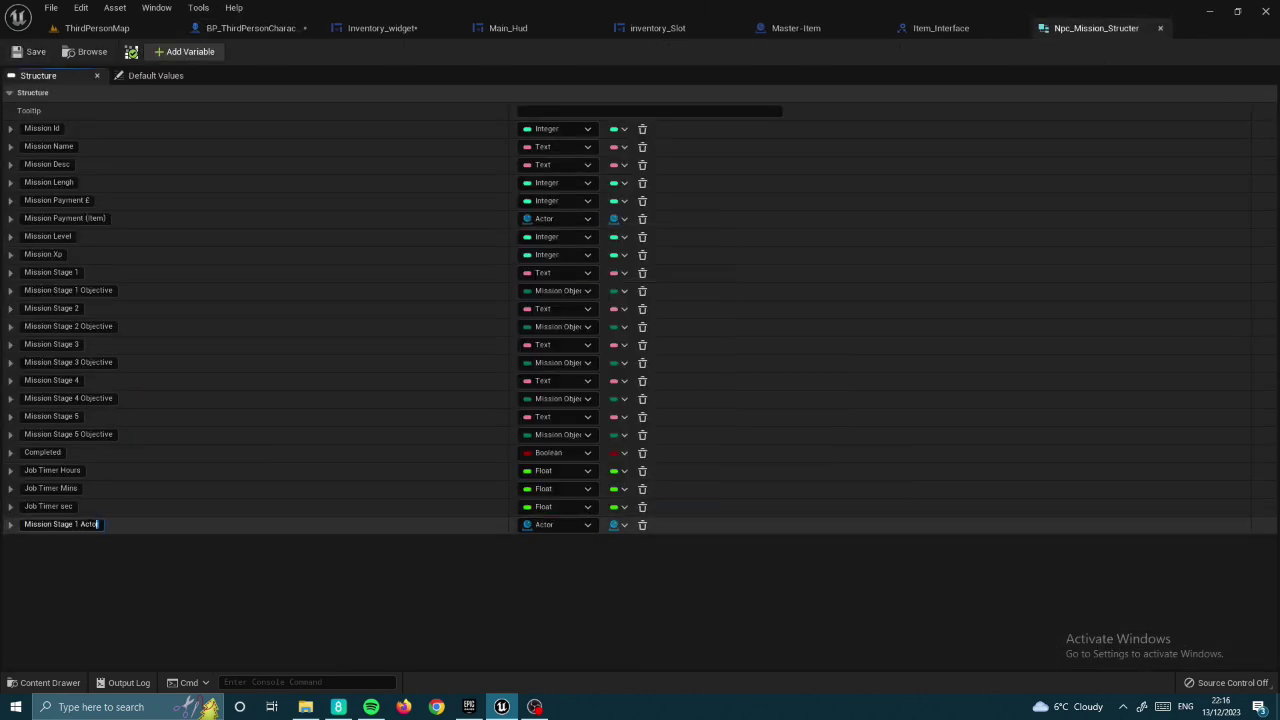
{"action": "left_click", "coordinate": [184, 51]}
{"action": "type", "text": "Amount"}
{"action": "left_click", "coordinate": [557, 542]}
{"action": "left_click", "coordinate": [609, 297]}
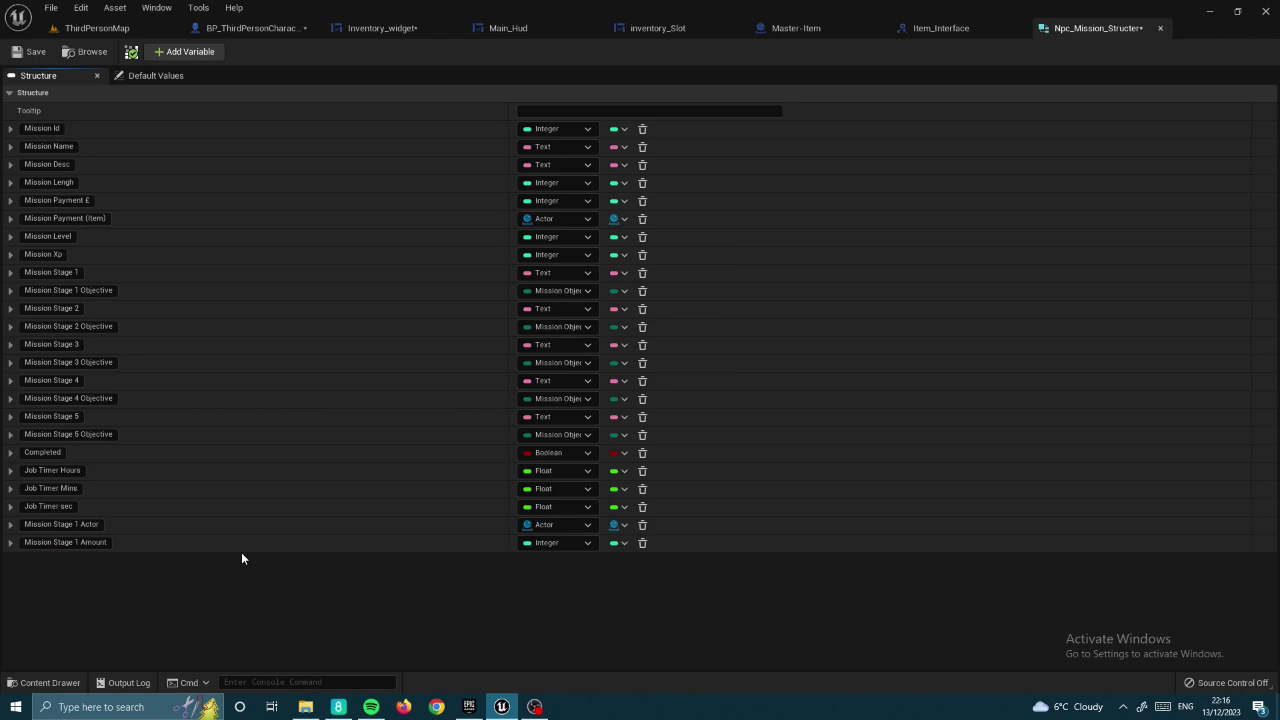
- Rename the members Mission Stage collect Actor and Mission Stage collect Amount
{"action": "left_click_drag", "start_coordinate": [112, 542], "coordinate": [37, 542]}
{"action": "type", "text": "ssion Stage Amount"}
{"action": "key", "text": "Return"}
{"action": "double_click", "coordinate": [60, 524]}
{"action": "type", "text": "Mission Stage Actor"}
{"action": "key", "text": "Return"}
{"action": "left_click", "coordinate": [73, 524]}
{"action": "type", "text": "collect"}
{"action": "left_click", "coordinate": [73, 542]}
{"action": "type", "text": "collect"}
{"action": "key", "text": "Return"}
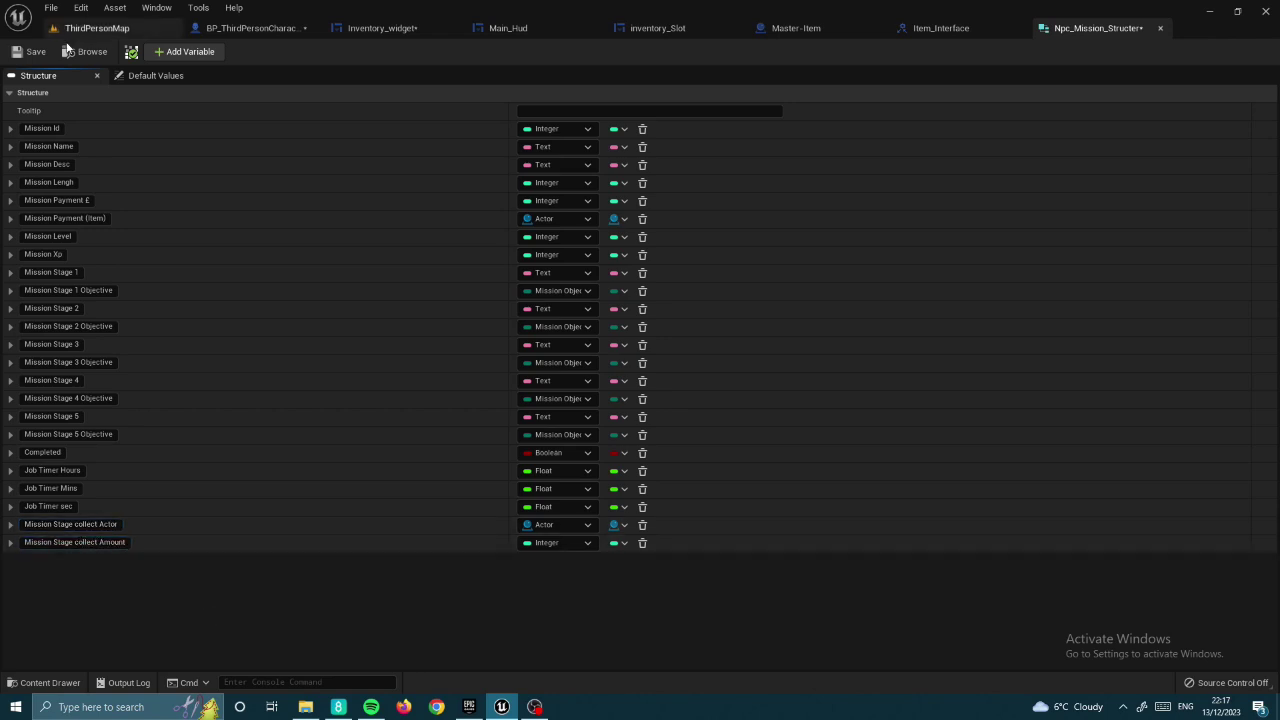
- Save Npc_Mission_Structer and return to the ThirdPersonMap level
{"action": "left_click", "coordinate": [27, 53]}
{"action": "left_click", "coordinate": [250, 28]}
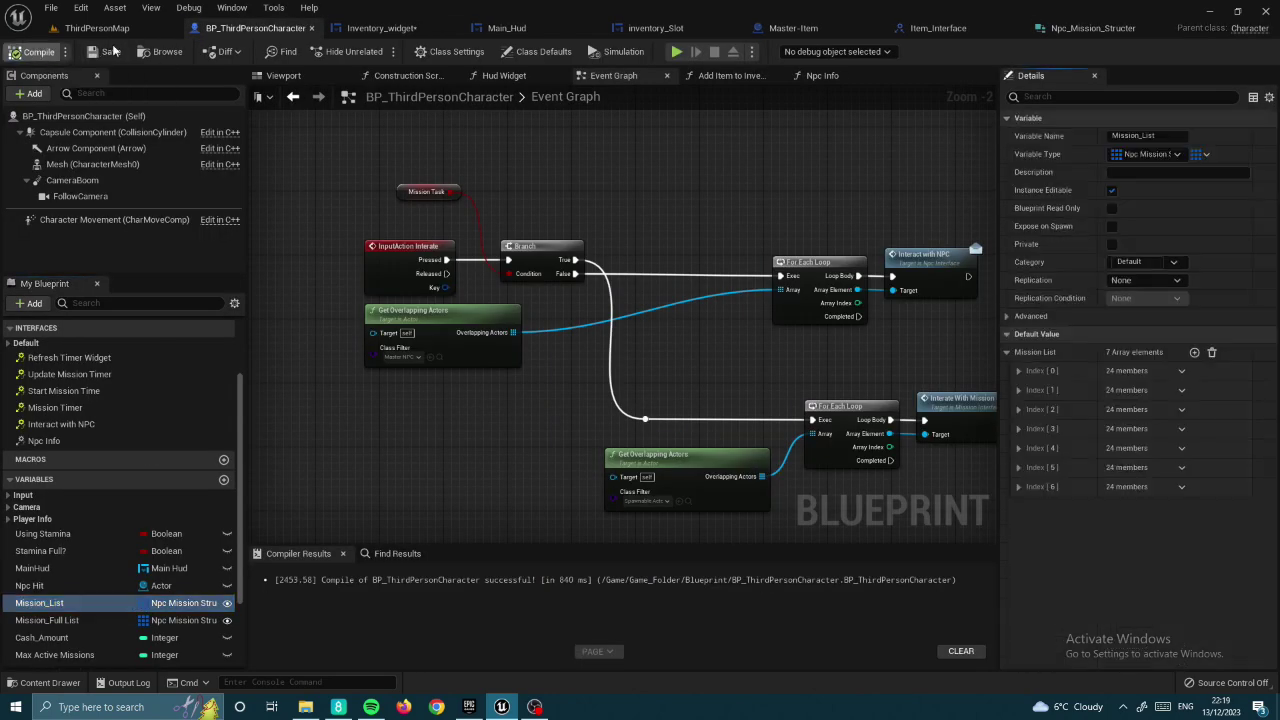
{"action": "scroll", "coordinate": [1155, 467], "scroll_direction": "down", "scroll_amount": 5}
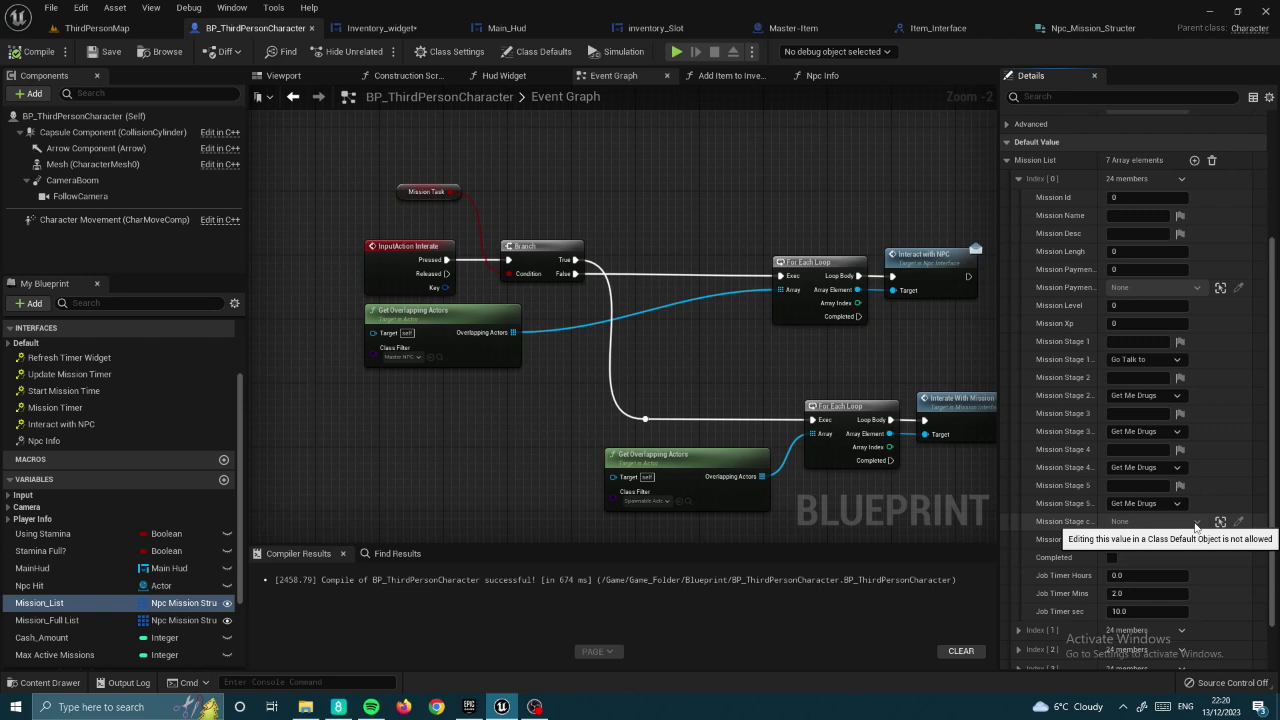
{"action": "left_click", "coordinate": [133, 31]}
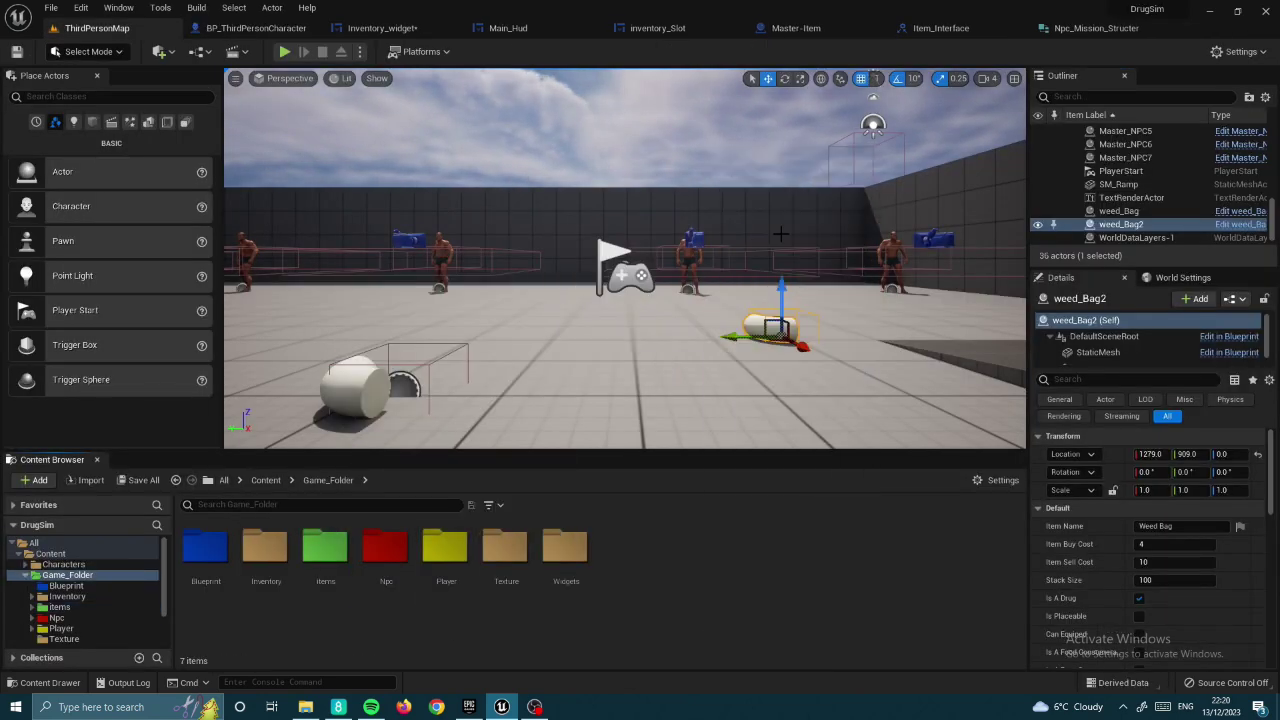
- Create an Actor Blueprint named MasterMission in Missions and give it a Box collision component
{"action": "left_click", "coordinate": [66, 617]}
{"action": "right_click", "coordinate": [338, 512]}
{"action": "left_click", "coordinate": [500, 300]}
{"action": "type", "text": "MasterMission"}
{"action": "key", "text": "Return"}
{"action": "double_click", "coordinate": [205, 548]}
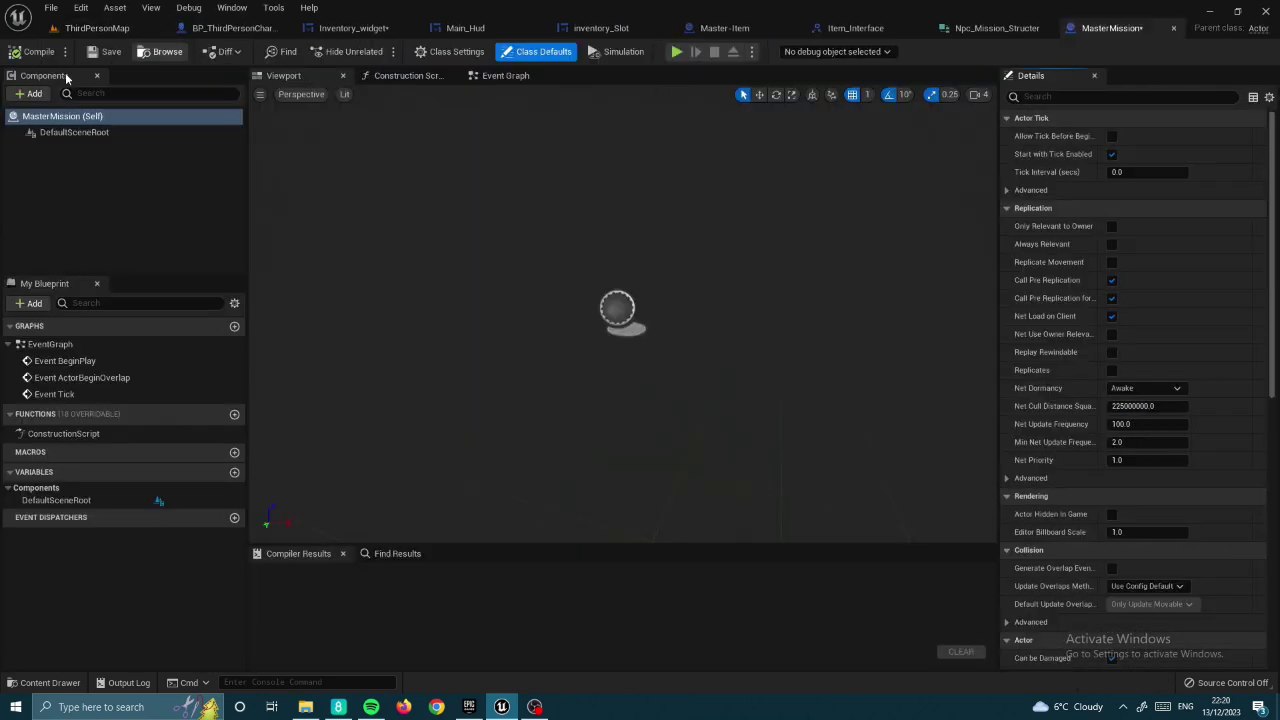
{"action": "left_click", "coordinate": [34, 93]}
{"action": "left_click", "coordinate": [70, 134]}
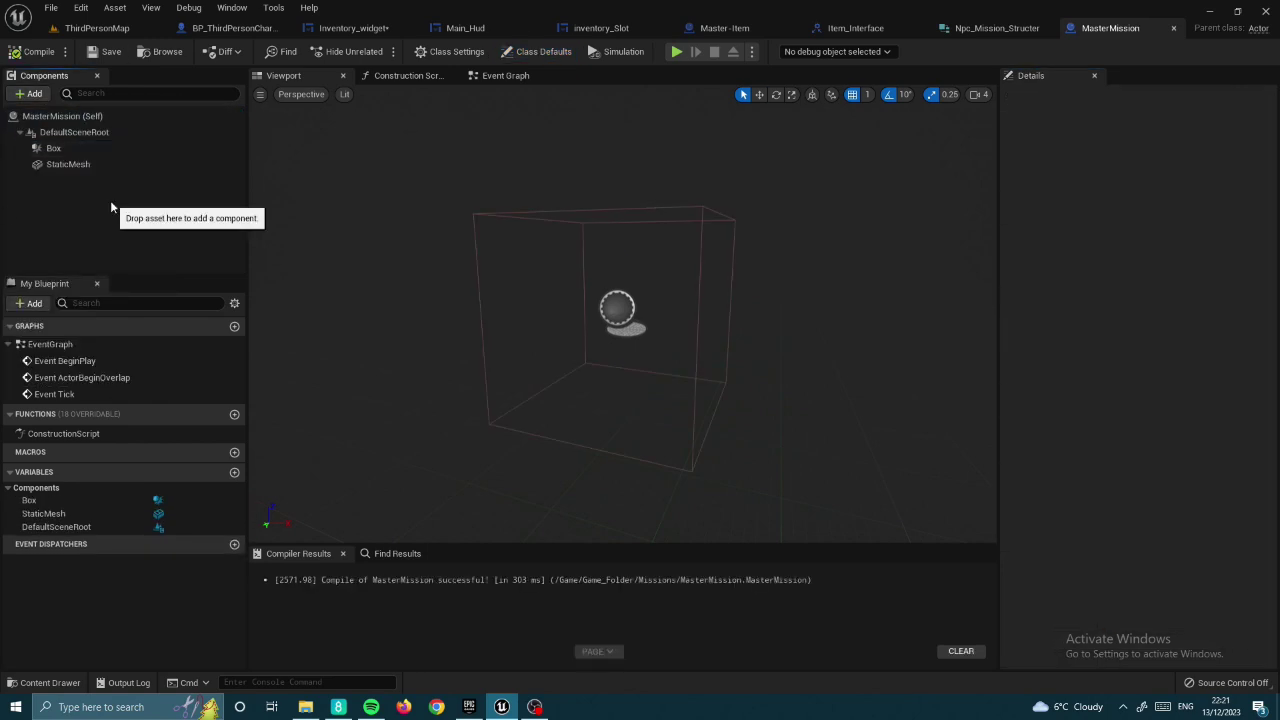
- Add the mission variables, including Mission Name and Mission Stage 1
{"action": "left_click", "coordinate": [234, 472]}
{"action": "type", "text": "Mission Name"}
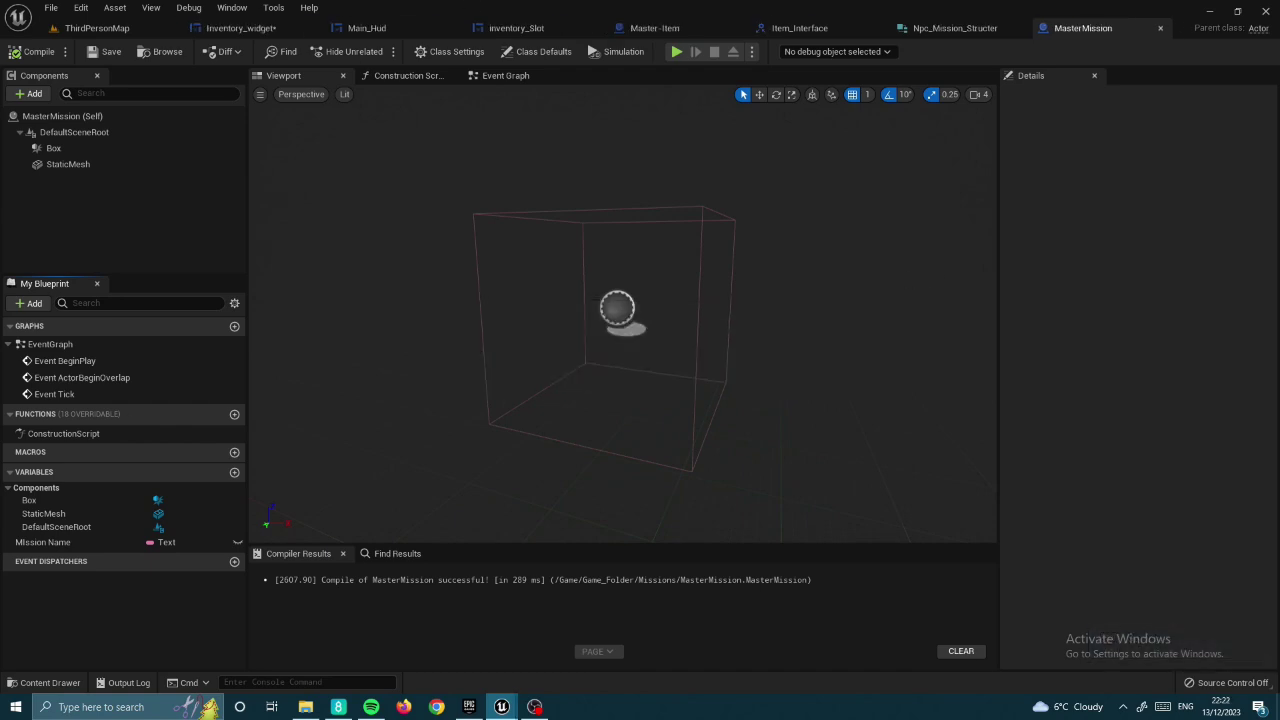
{"action": "left_click", "coordinate": [234, 472]}
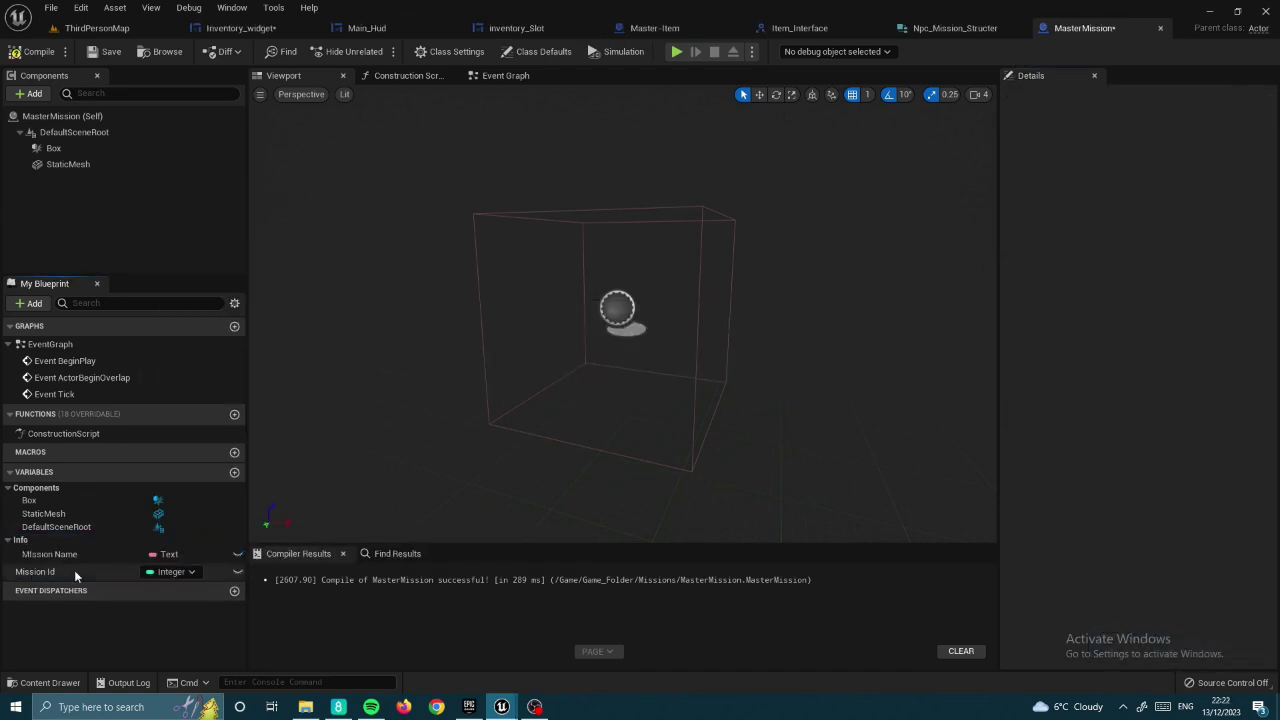
{"action": "left_click", "coordinate": [233, 472]}
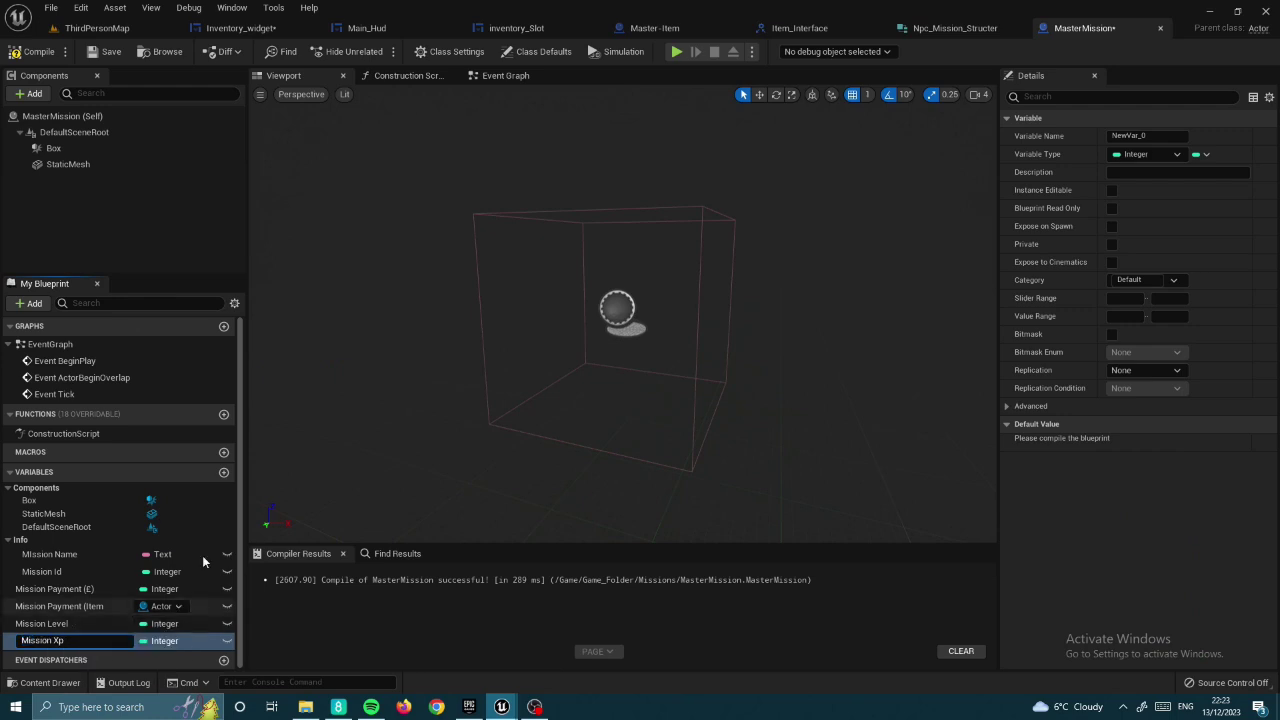
{"action": "left_click", "coordinate": [223, 472]}
{"action": "type", "text": "1"}
{"action": "key", "text": "Return"}
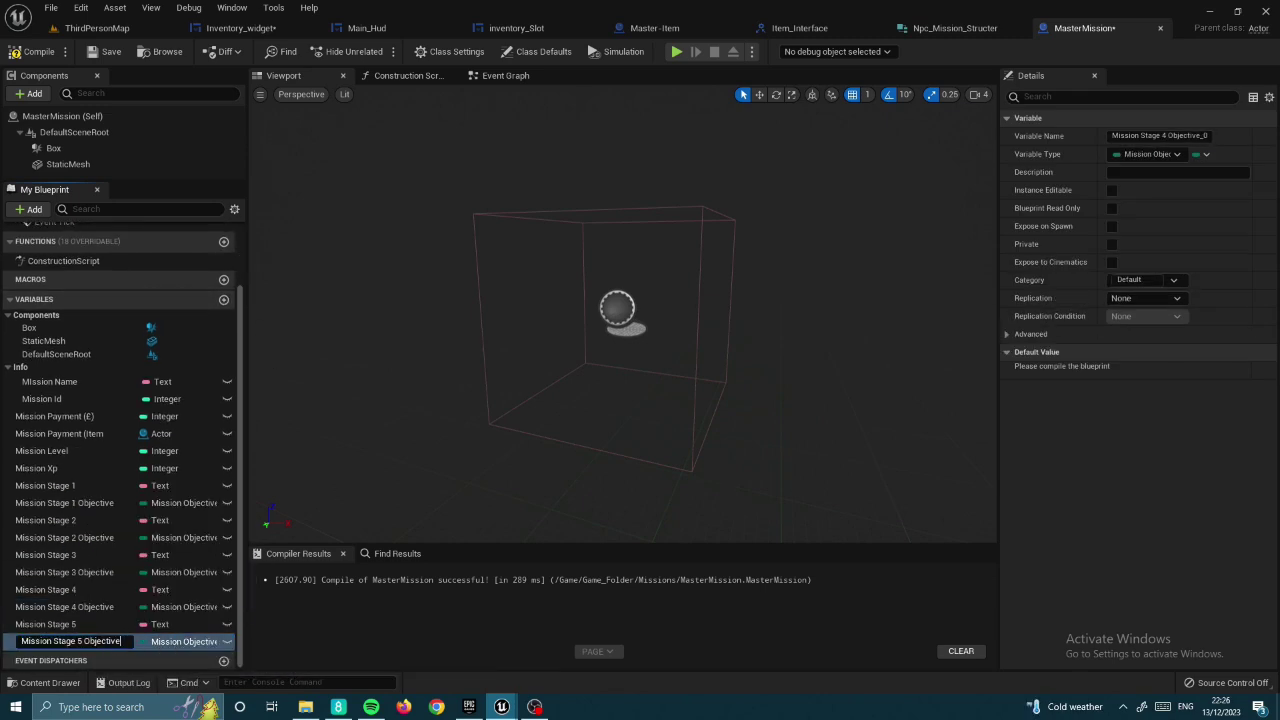
- Make the collect variable an Actor reference and add Mission Collect Amount in the Mission category
{"action": "type", "text": "Miss"}
{"action": "left_click", "coordinate": [175, 640]}
{"action": "type", "text": "act"}
{"action": "left_click", "coordinate": [171, 560]}
{"action": "left_click", "coordinate": [224, 280]}
{"action": "type", "text": "Mission Collect Amount"}
{"action": "left_click", "coordinate": [96, 423]}
{"action": "key", "text": "Down"}
{"action": "key", "text": "Down"}
{"action": "key", "text": "Down"}
{"action": "key", "text": "Down"}
{"action": "key", "text": "Down"}
{"action": "key", "text": "Down"}
{"action": "key", "text": "Down"}
{"action": "key", "text": "Down"}
{"action": "key", "text": "Down"}
{"action": "key", "text": "Down"}
{"action": "key", "text": "Down"}
{"action": "key", "text": "Down"}
{"action": "left_click", "coordinate": [1173, 280]}
{"action": "left_click", "coordinate": [1169, 312]}
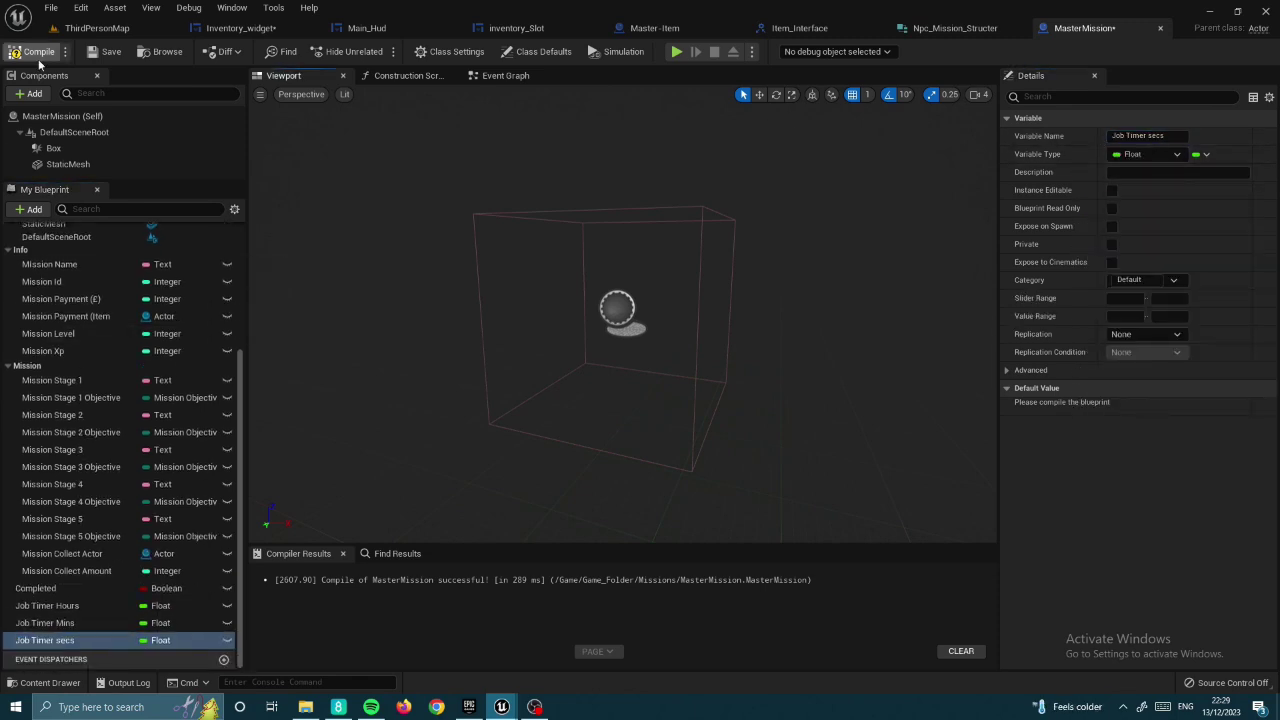
- Compile MasterMission, check the Completed and Job Timer Mins/secs variables, and save it
{"action": "left_click", "coordinate": [39, 60]}
{"action": "scroll", "coordinate": [206, 420], "scroll_direction": "up", "scroll_amount": 2}
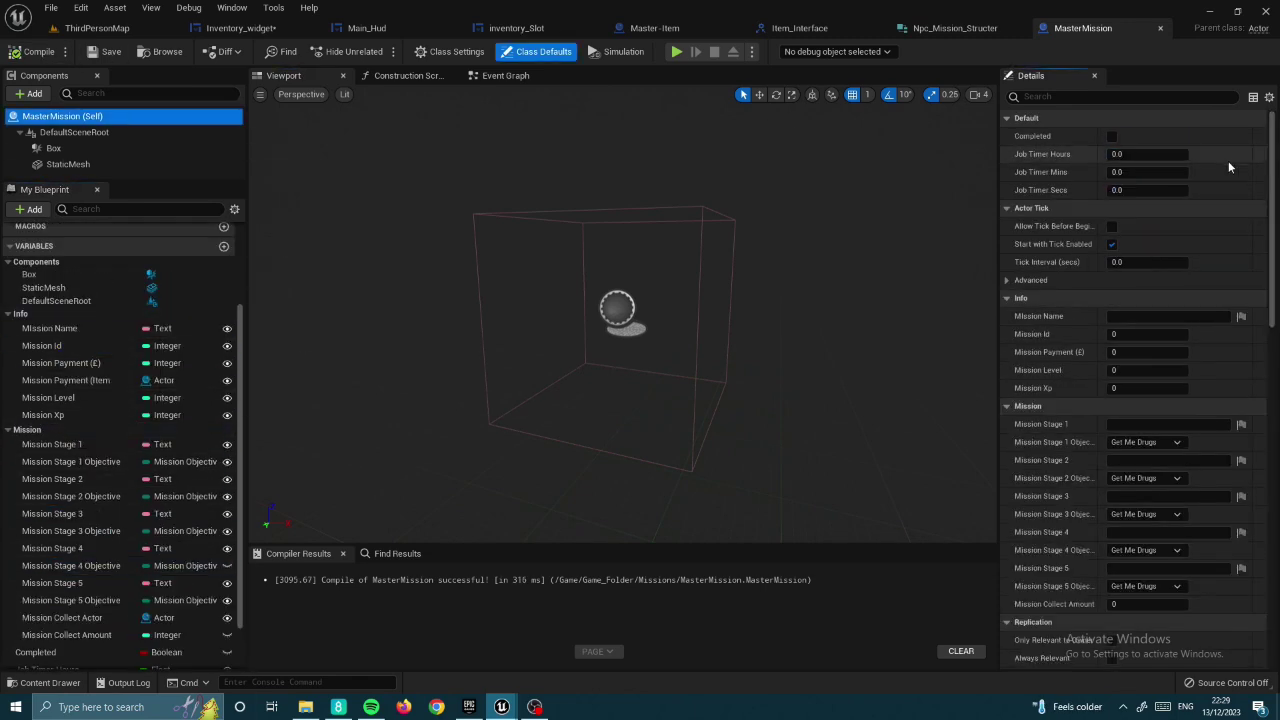
{"action": "scroll", "coordinate": [120, 450], "scroll_direction": "down", "scroll_amount": 2}
{"action": "left_click", "coordinate": [42, 368]}
{"action": "left_click", "coordinate": [52, 622]}
{"action": "left_click", "coordinate": [100, 640]}
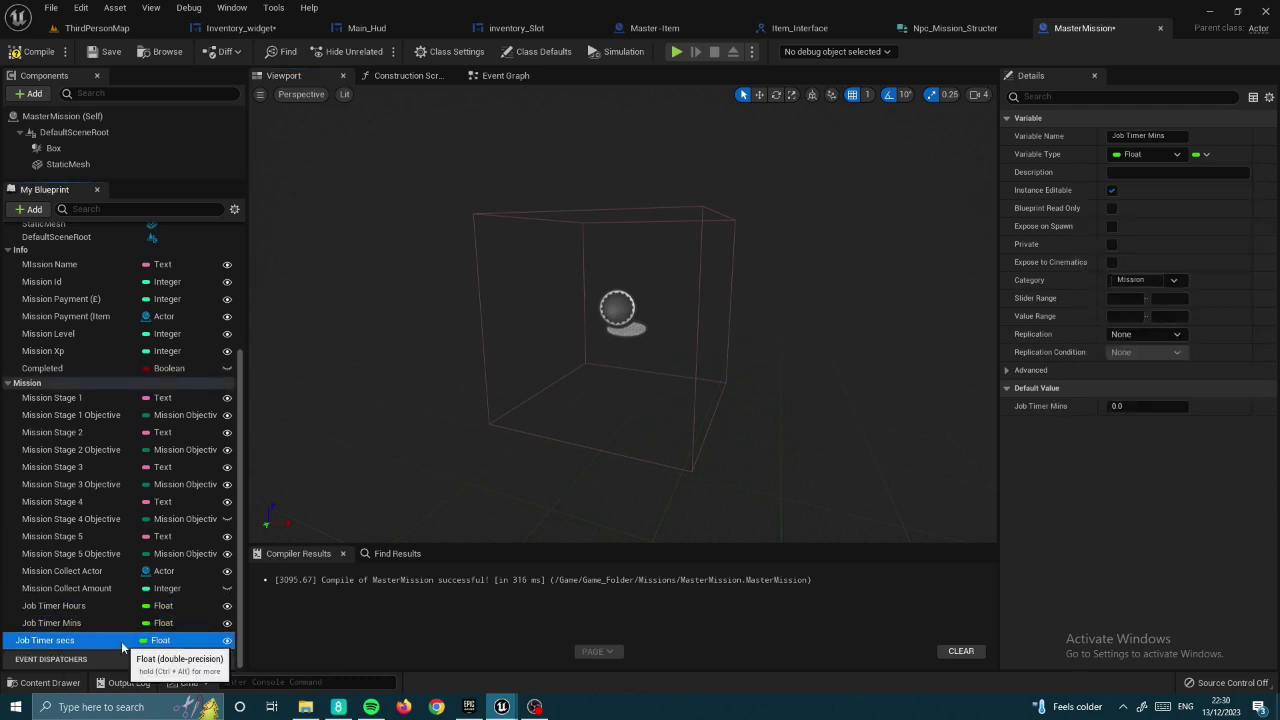
{"action": "left_click", "coordinate": [37, 54]}
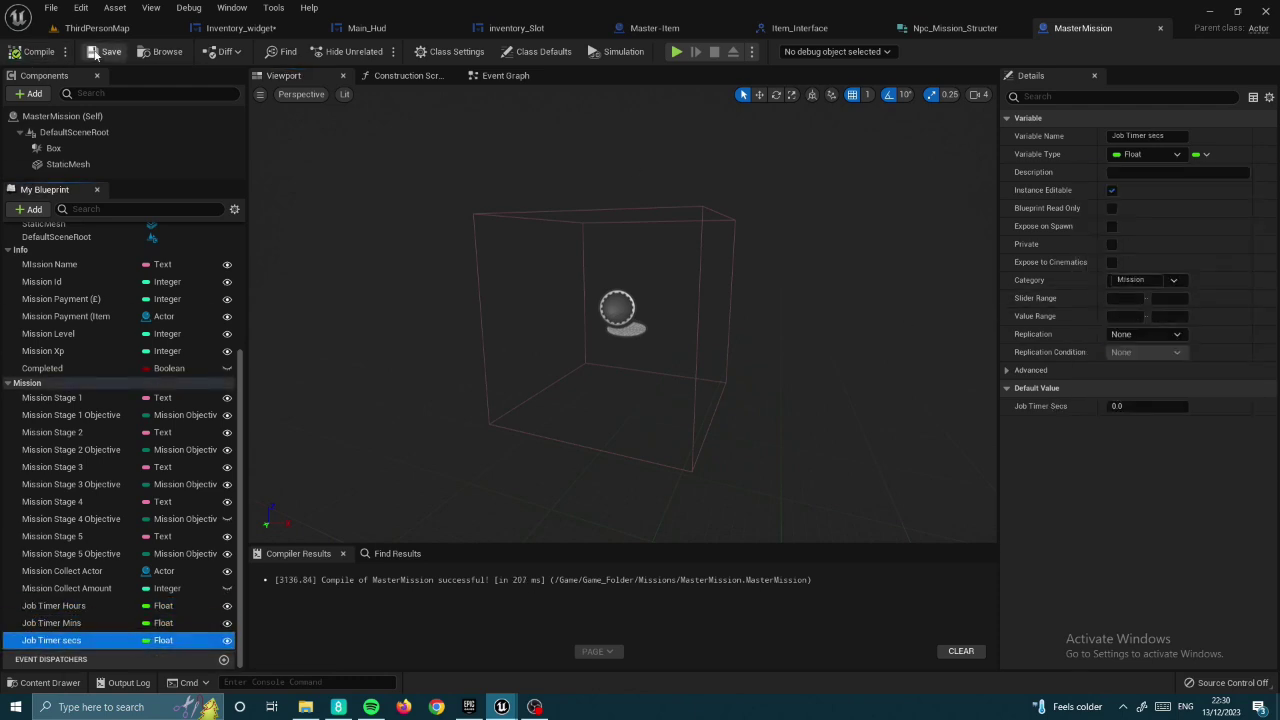
{"action": "left_click", "coordinate": [98, 53]}
{"action": "left_click", "coordinate": [456, 51]}
{"action": "left_click", "coordinate": [1228, 380]}
- Give Mission Info a Mission Payment (item) output of type Master - Item, compile, and close MasterMission
{"action": "left_click", "coordinate": [1100, 414]}
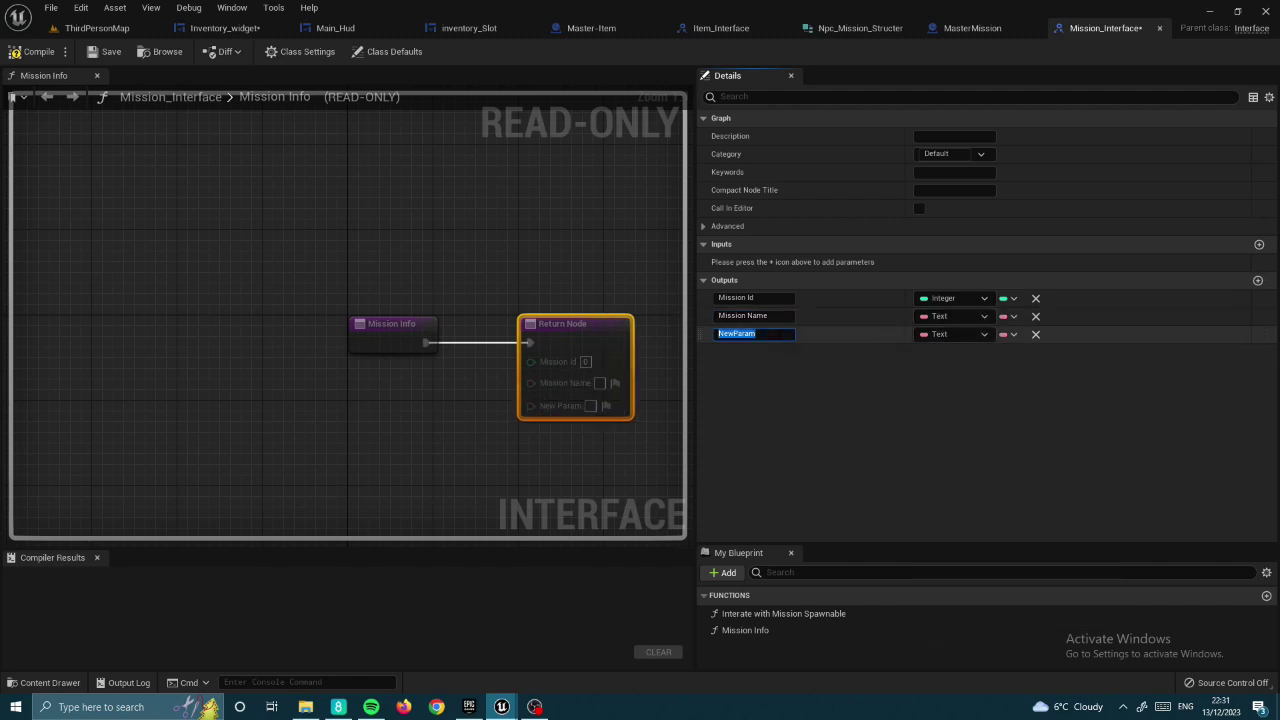
{"action": "left_click", "coordinate": [1258, 280]}
{"action": "type", "text": "Mission Payment (item)"}
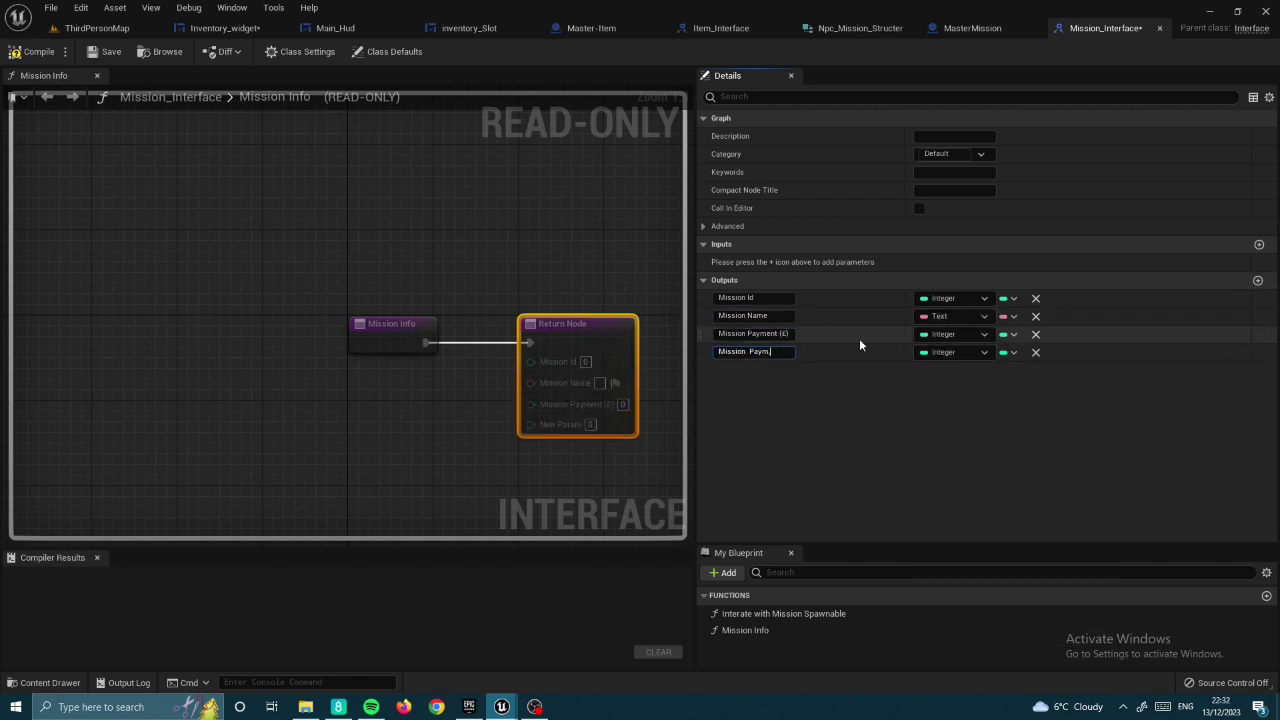
{"action": "left_click", "coordinate": [950, 352]}
{"action": "type", "text": "master item"}
{"action": "key", "text": "Return"}
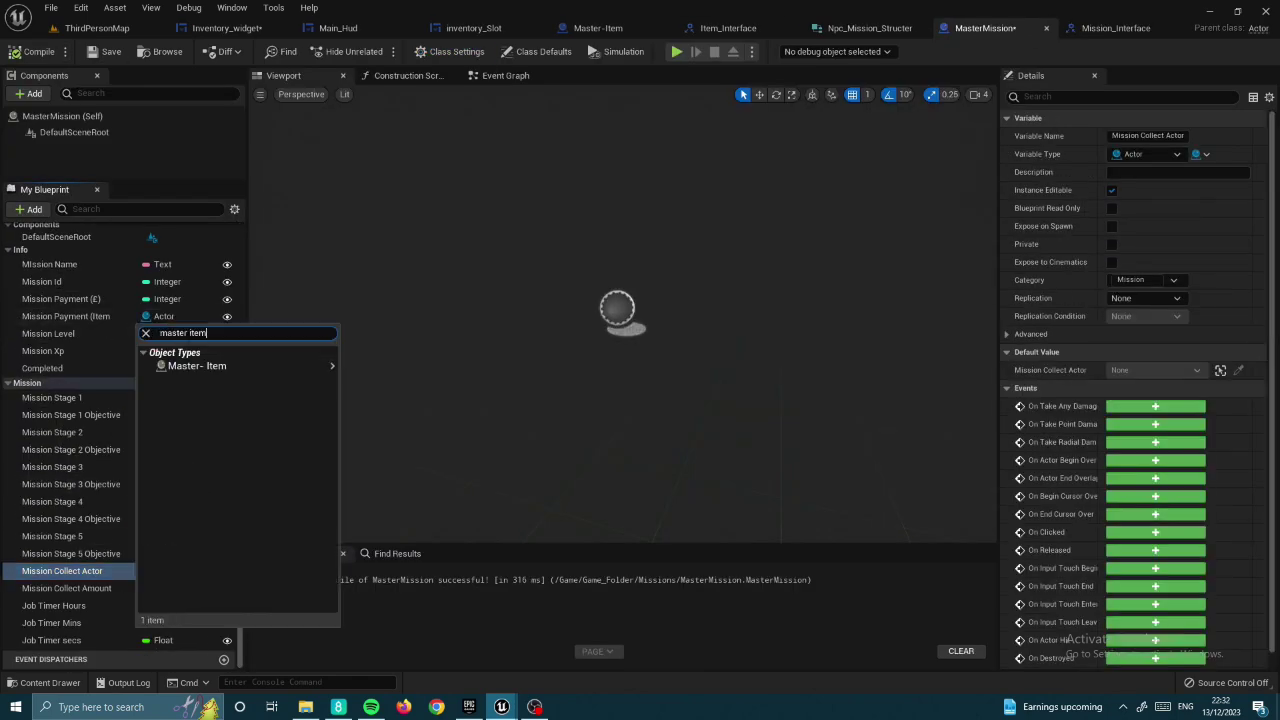
{"action": "key", "text": "Return"}
{"action": "key", "text": "F7"}
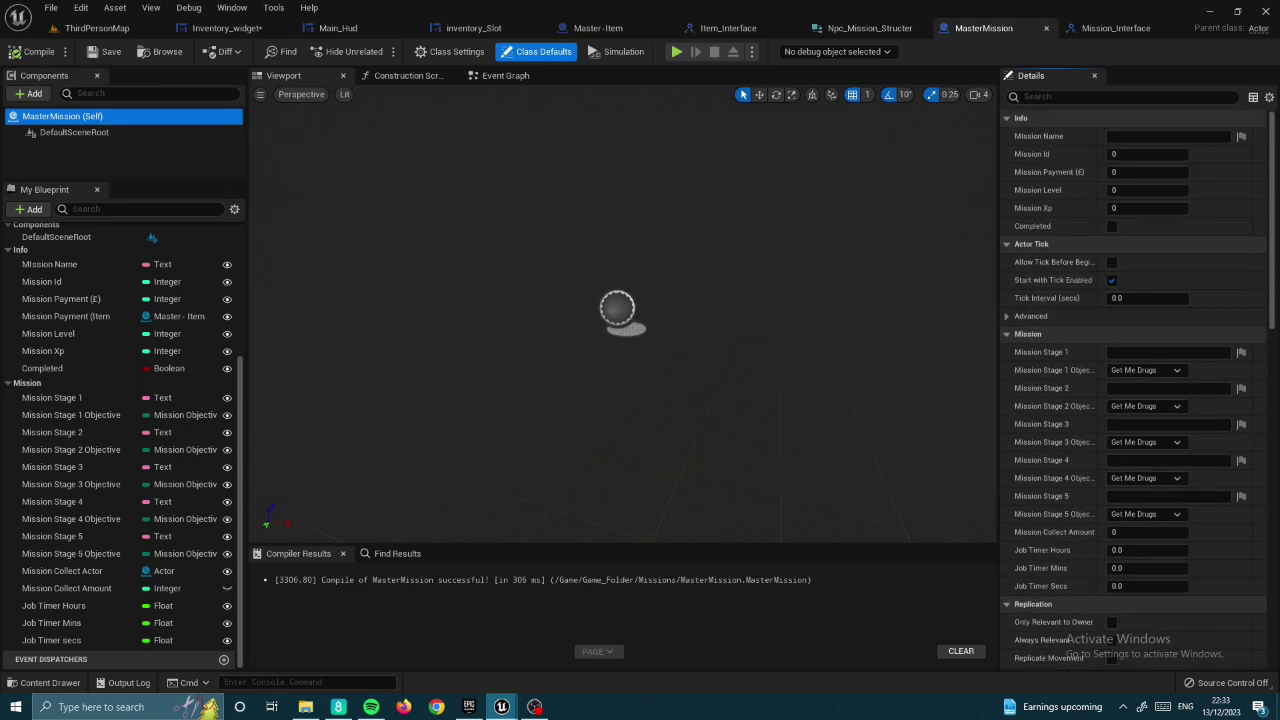
{"action": "left_click", "coordinate": [1046, 27]}
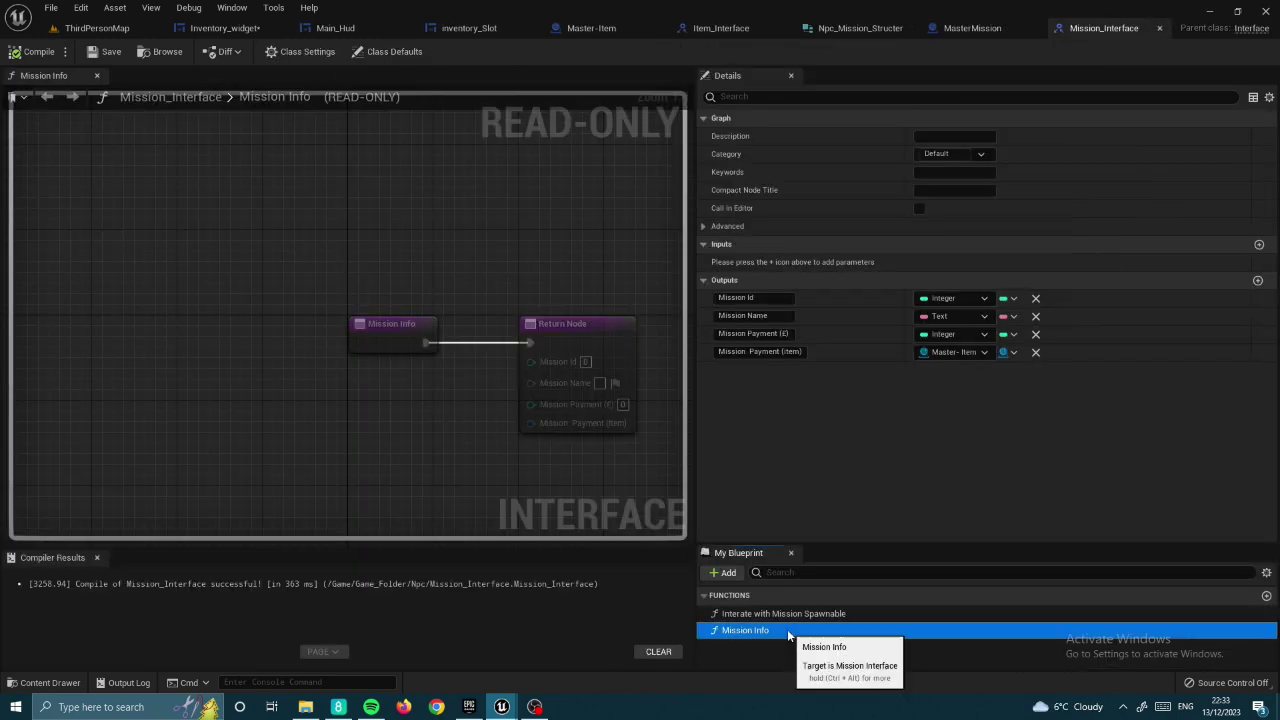
- Create a structure asset in Missions, then delete it again
{"action": "double_click", "coordinate": [386, 548]}
{"action": "right_click", "coordinate": [272, 555]}
{"action": "left_click", "coordinate": [514, 534]}
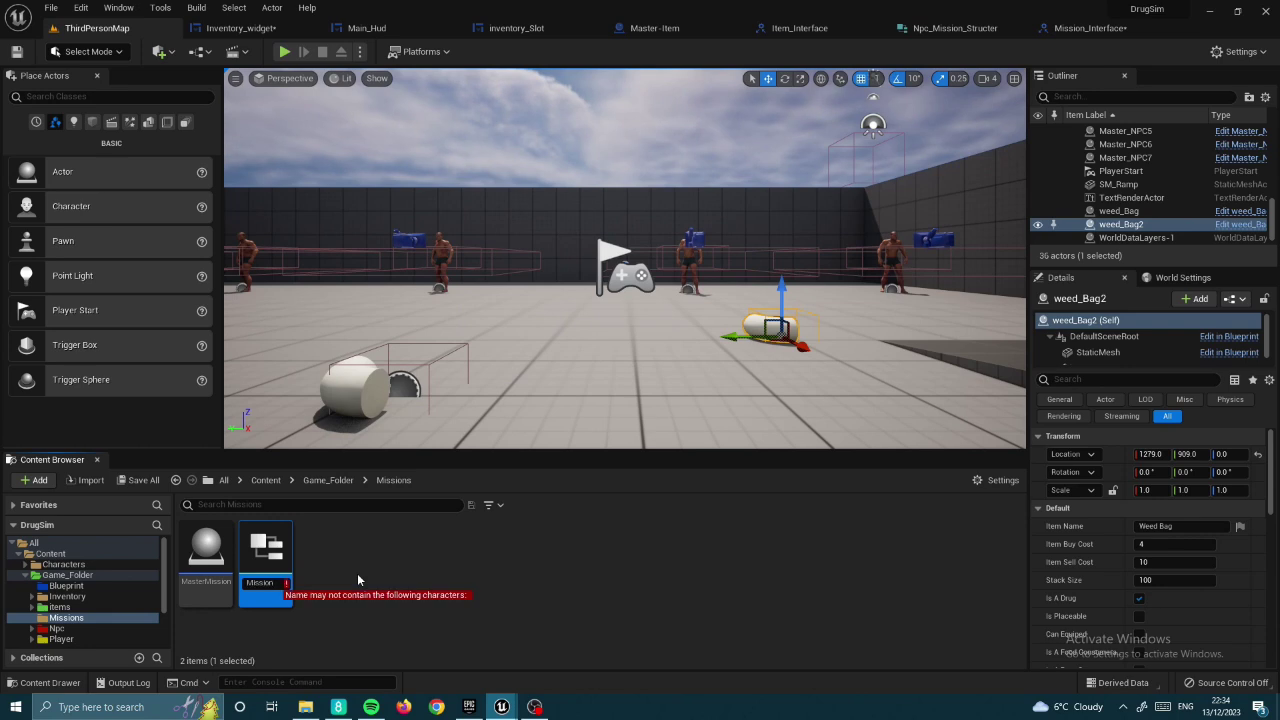
{"action": "key", "text": "Delete"}
{"action": "left_click", "coordinate": [544, 569]}
- Create a mission data table and add a row to it
{"action": "right_click", "coordinate": [320, 555]}
{"action": "left_click", "coordinate": [614, 326]}
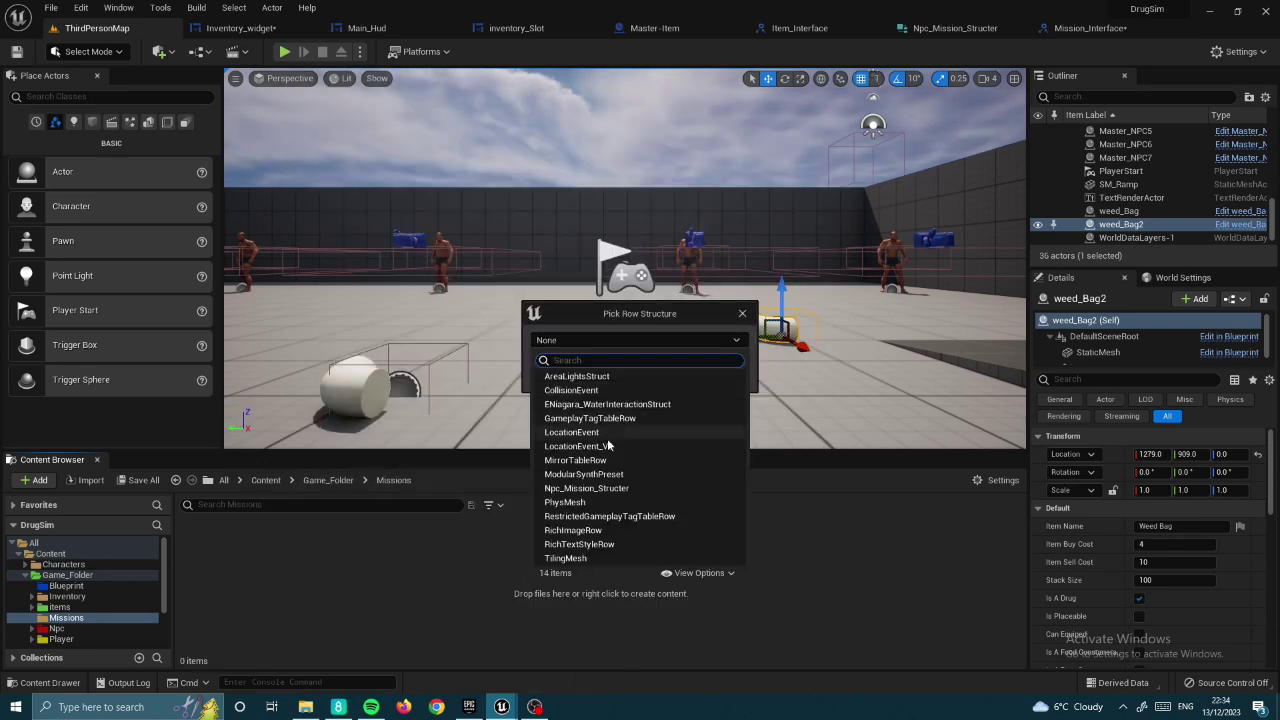
{"action": "left_click", "coordinate": [694, 574]}
{"action": "type", "text": "dataTAble"}
{"action": "key", "text": "Return"}
{"action": "double_click", "coordinate": [222, 561]}
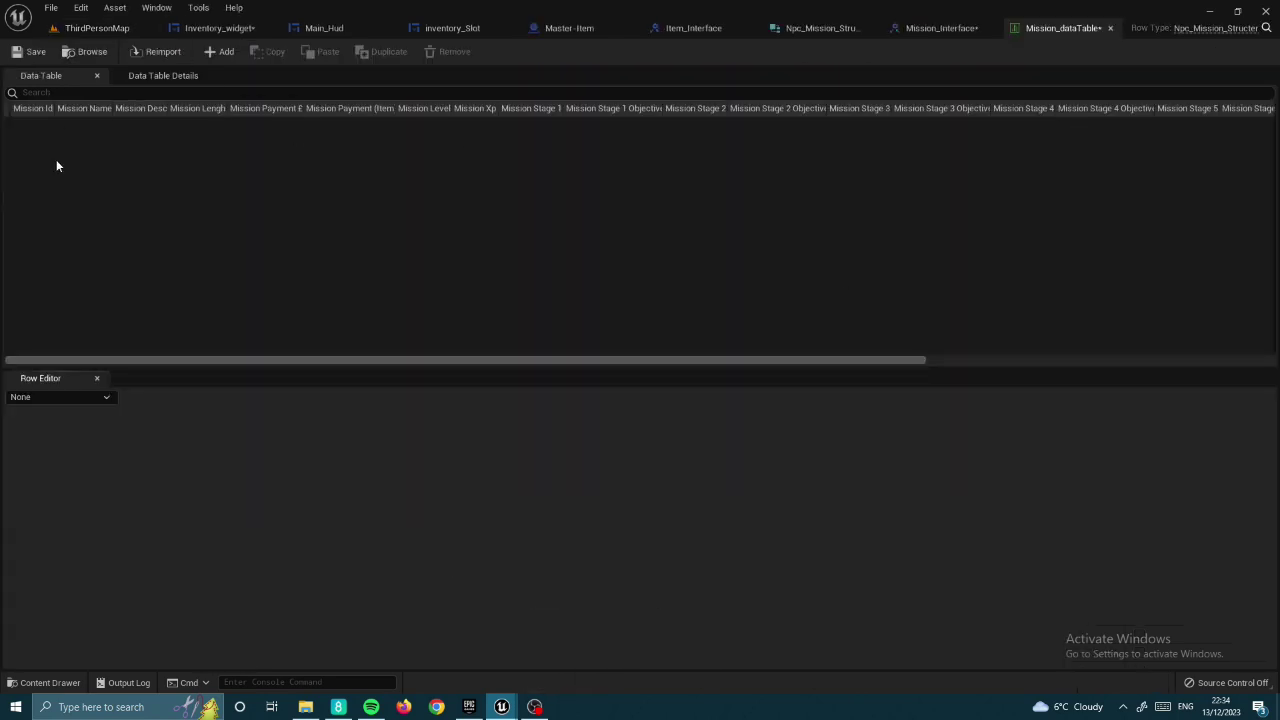
{"action": "left_click", "coordinate": [220, 51]}
{"action": "scroll", "coordinate": [671, 590], "scroll_direction": "down", "scroll_amount": 5}
{"action": "left_click", "coordinate": [97, 28]}
- Open Npc_Mission_Structer and set a field's type to an Actor class reference
{"action": "double_click", "coordinate": [328, 518]}
{"action": "double_click", "coordinate": [563, 543]}
{"action": "left_click", "coordinate": [578, 222]}
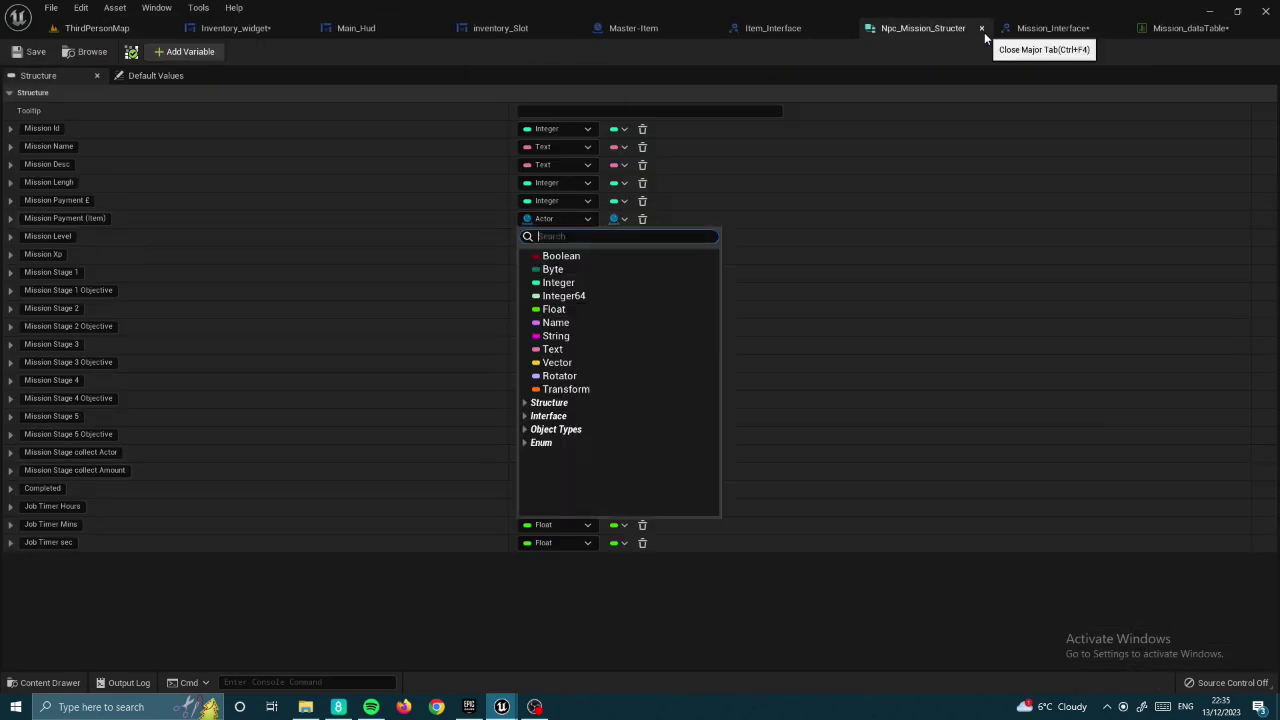
{"action": "left_click", "coordinate": [981, 28]}
{"action": "double_click", "coordinate": [385, 550]}
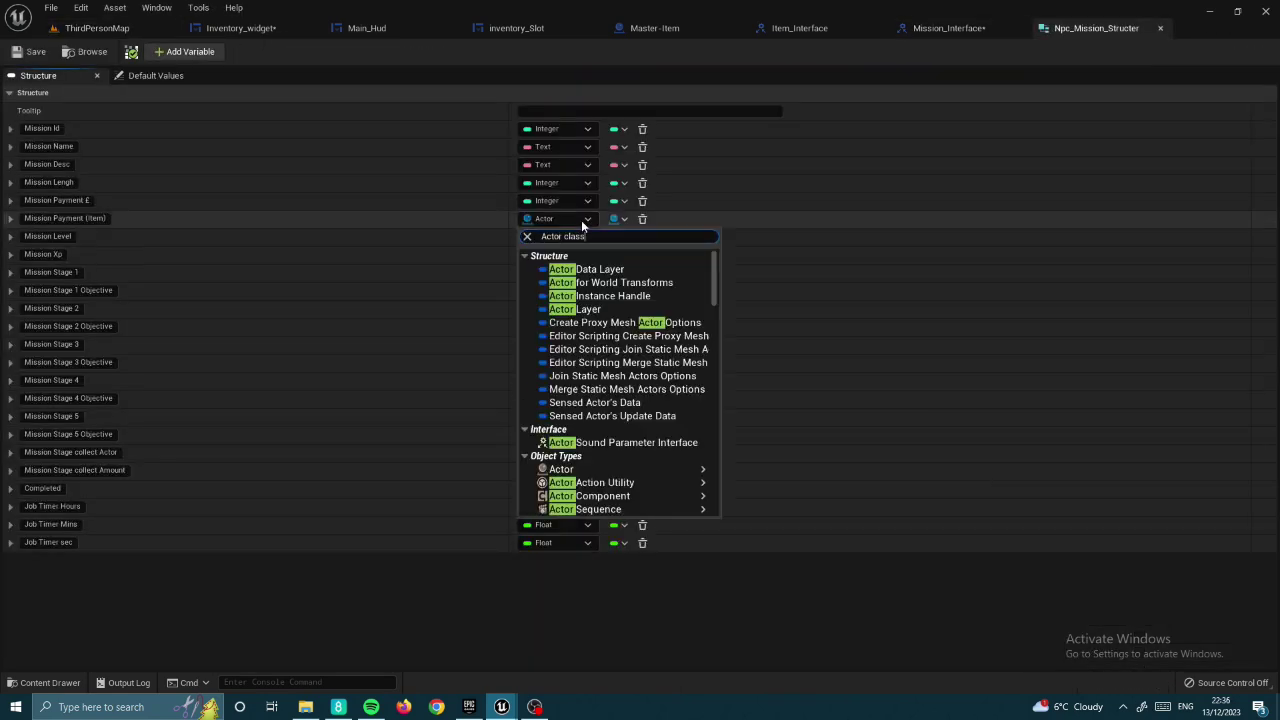
{"action": "type", "text": "Actor class"}
{"action": "mouse_move", "coordinate": [561, 469]}
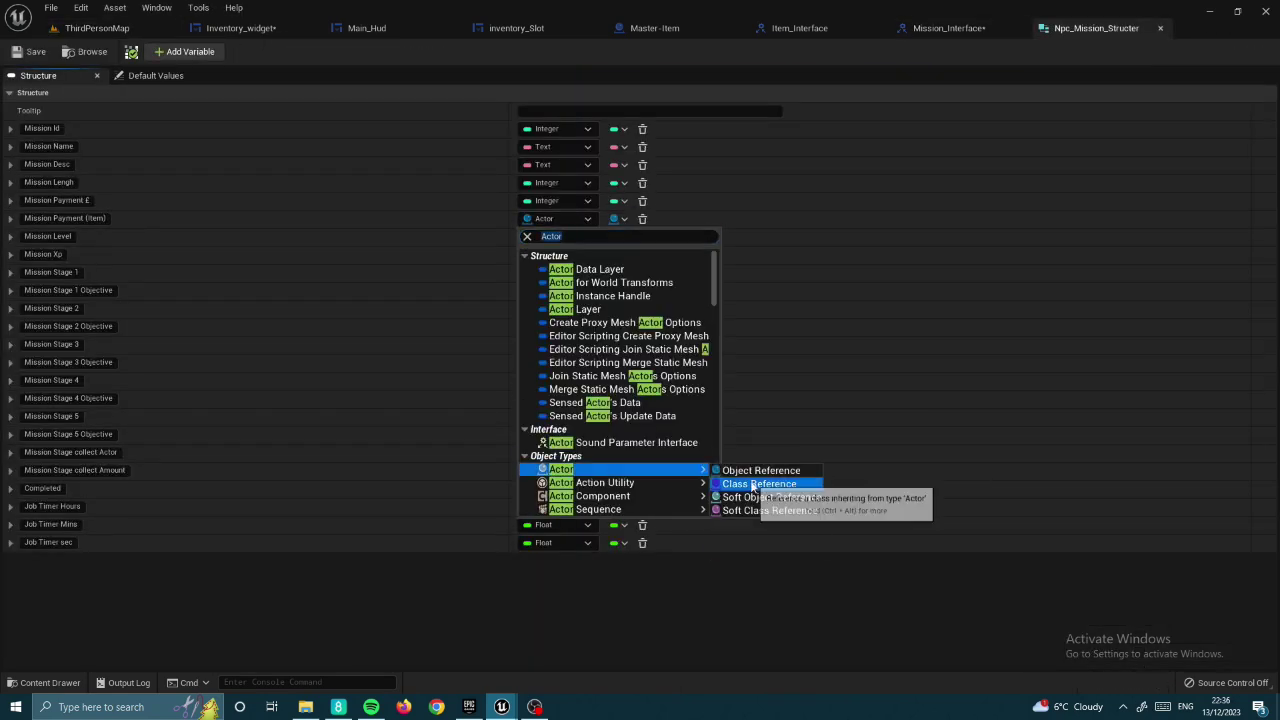
{"action": "left_click", "coordinate": [770, 487]}
{"action": "left_click", "coordinate": [587, 452]}
{"action": "type", "text": "Actor class"}
{"action": "mouse_move", "coordinate": [560, 396]}
{"action": "left_click", "coordinate": [834, 410]}
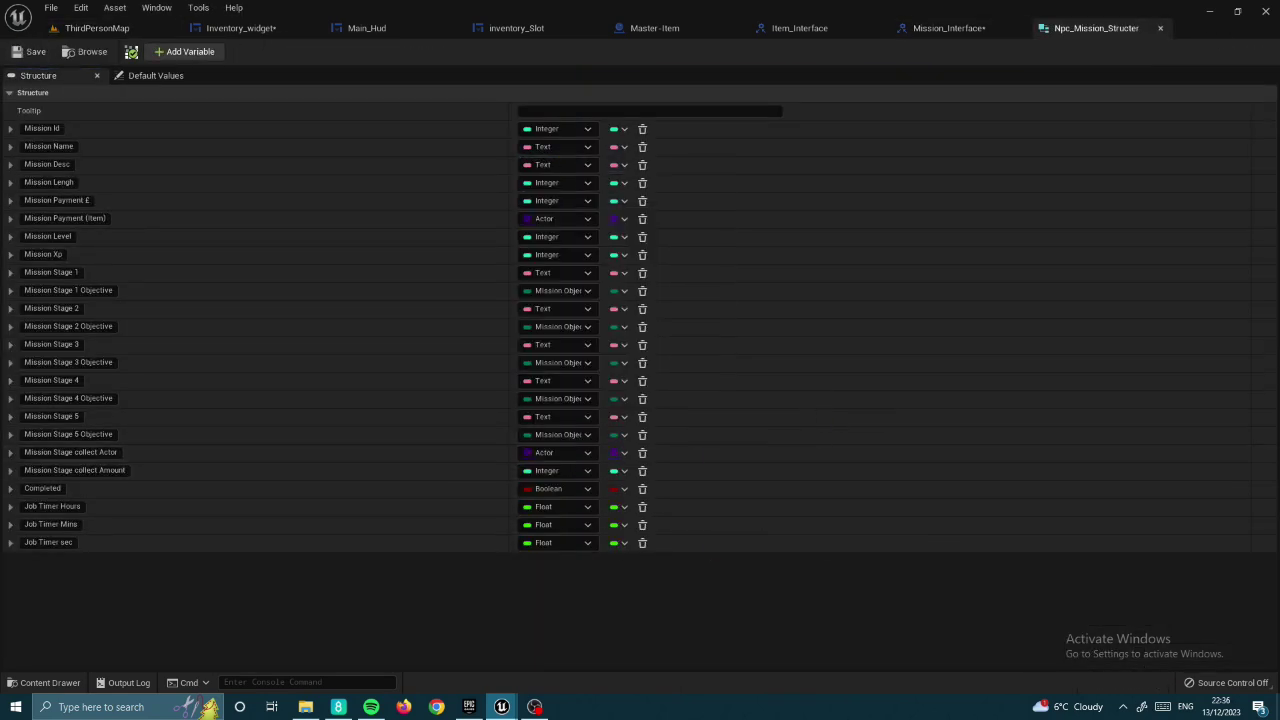
- Make Mission Payment (Item) and Mission Stage collect Actor Master-Item references, then close the structure
{"action": "left_click", "coordinate": [587, 218]}
{"action": "type", "text": "master"}
{"action": "left_click", "coordinate": [766, 260]}
{"action": "left_click", "coordinate": [587, 452]}
{"action": "type", "text": "master"}
{"action": "left_click", "coordinate": [766, 197]}
{"action": "left_click", "coordinate": [1160, 28]}
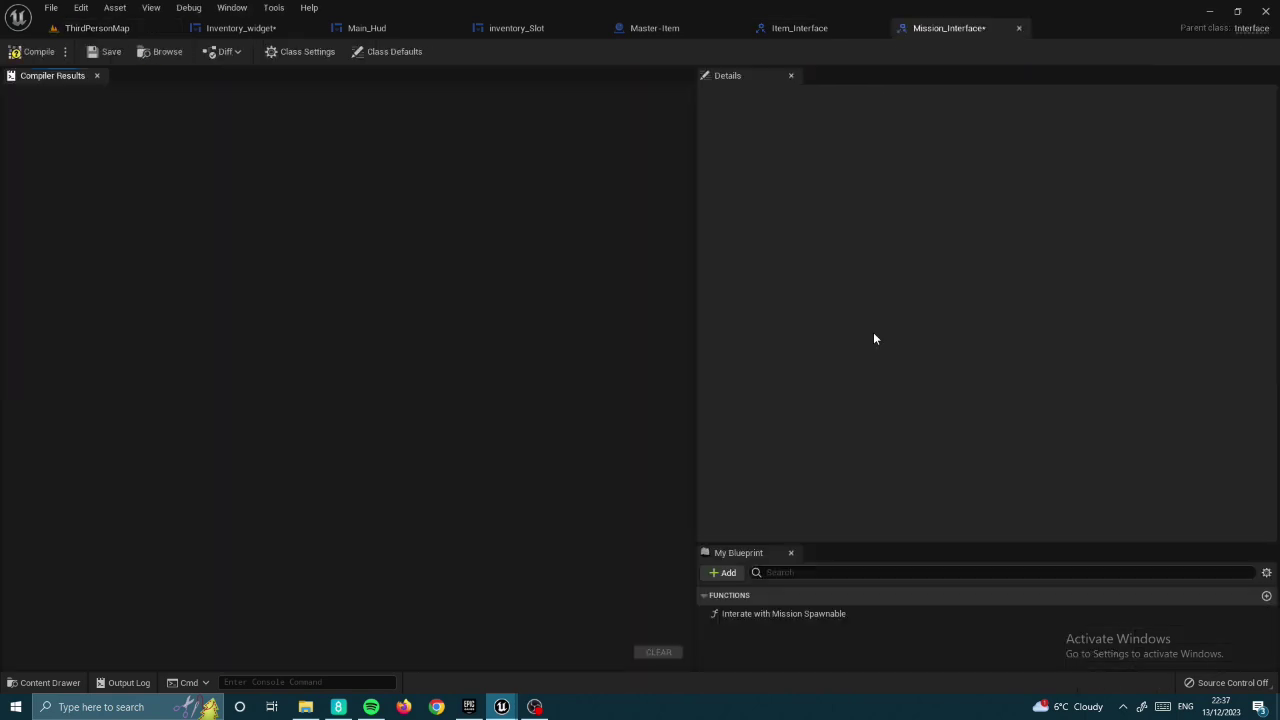
- Close Mission_Interface, cancel an accidental Item_Interface deletion, and check the inventory_Slot graph
{"action": "left_click", "coordinate": [985, 28]}
{"action": "key", "text": "Delete"}
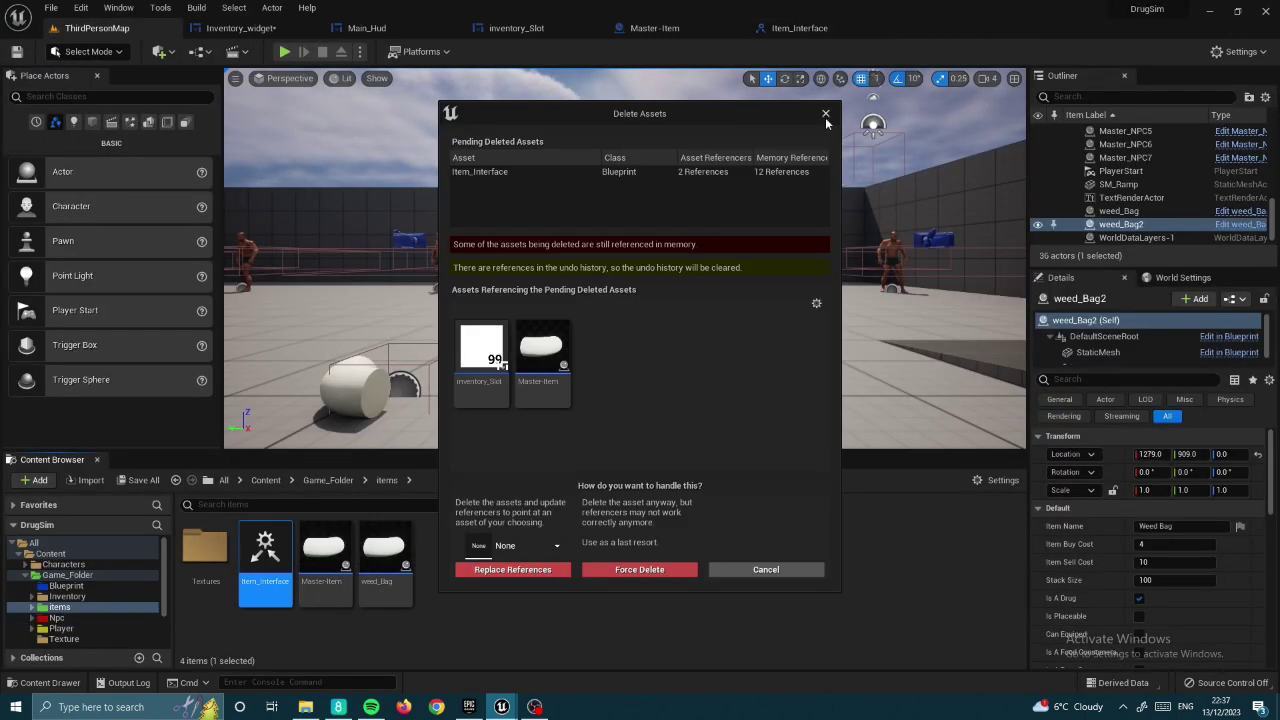
{"action": "left_click", "coordinate": [829, 117]}
{"action": "left_click", "coordinate": [516, 28]}
{"action": "left_click", "coordinate": [528, 191]}
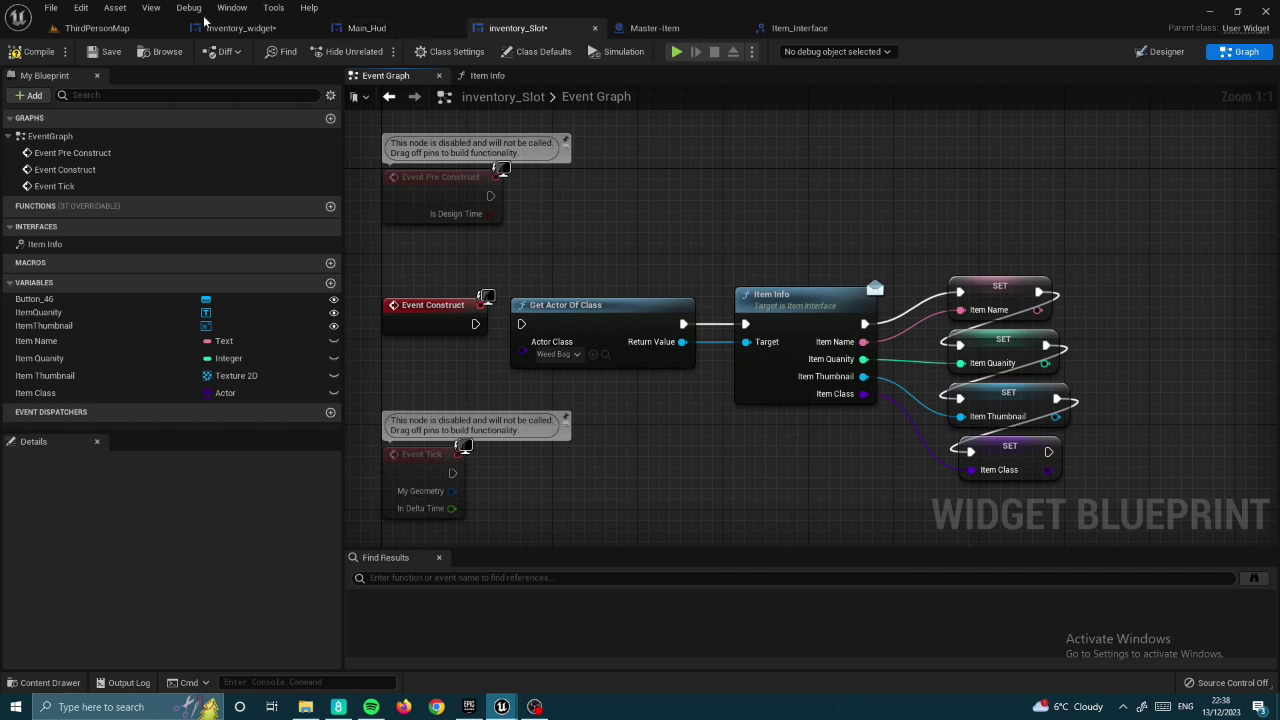
{"action": "left_click", "coordinate": [97, 28]}
- Delete the mission interaction visibility nodes from Spawnable_Actor's event graph
{"action": "double_click", "coordinate": [257, 543]}
{"action": "left_click_drag", "start_coordinate": [434, 287], "coordinate": [898, 434]}
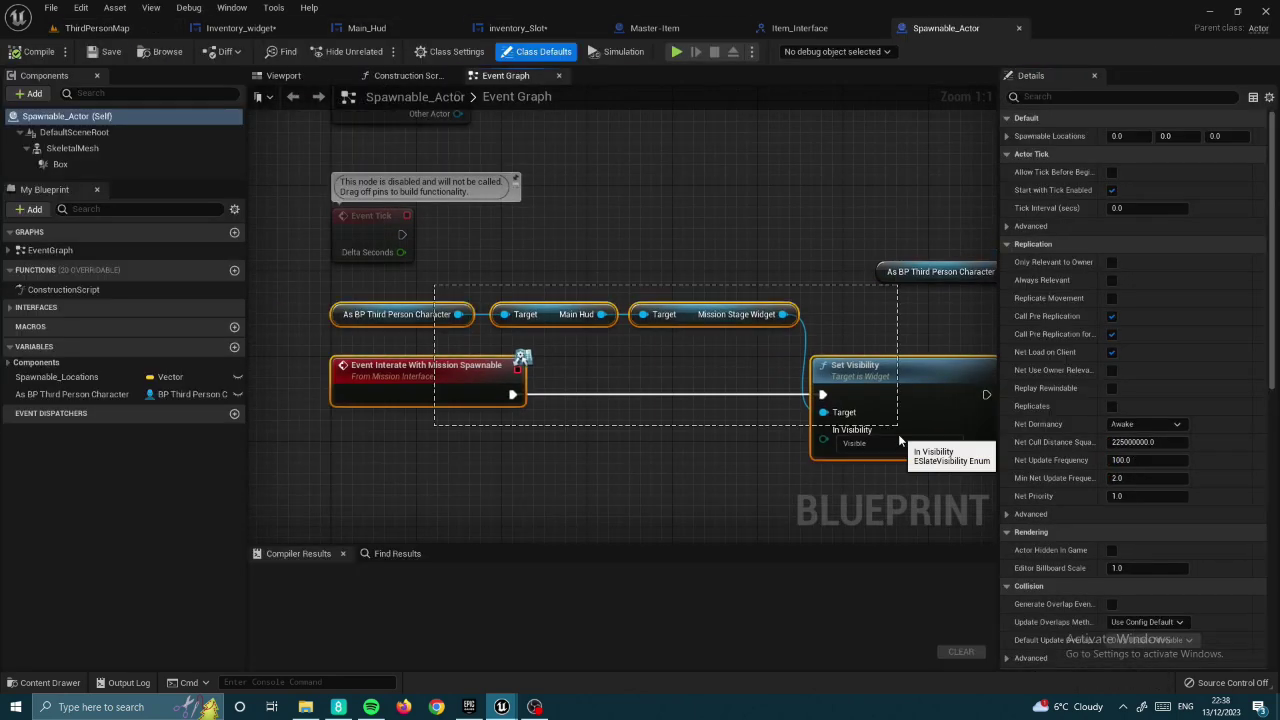
{"action": "key", "text": "Delete"}
{"action": "right_click_drag", "start_coordinate": [657, 445], "coordinate": [552, 180]}
{"action": "scroll", "coordinate": [552, 200], "scroll_direction": "down", "scroll_amount": 3}
{"action": "left_click_drag", "start_coordinate": [468, 186], "coordinate": [553, 244]}
{"action": "scroll", "coordinate": [553, 244], "scroll_direction": "up", "scroll_amount": 5}
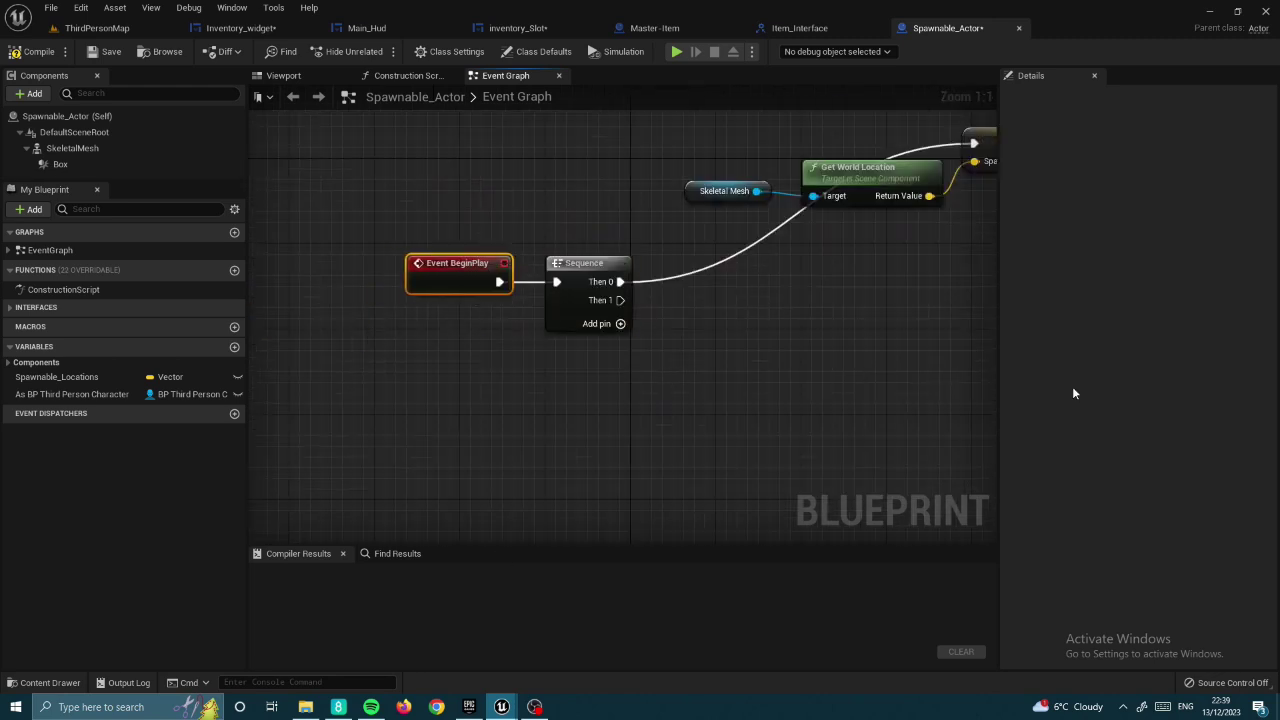
- Open BP_ThirdPersonCharacter and Npc-Mission-Widget, reviewing Item_Interface and Main_Hud along the way
{"action": "left_click", "coordinate": [97, 28]}
{"action": "left_click", "coordinate": [66, 585]}
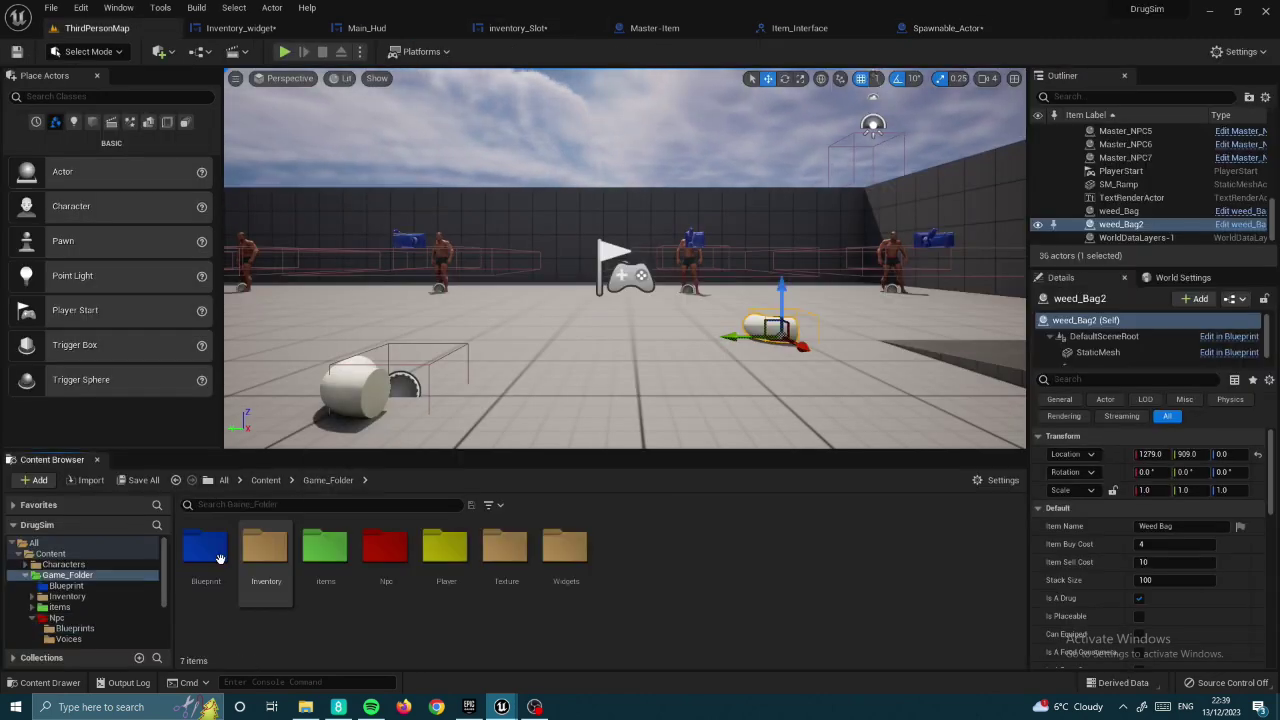
{"action": "double_click", "coordinate": [203, 560]}
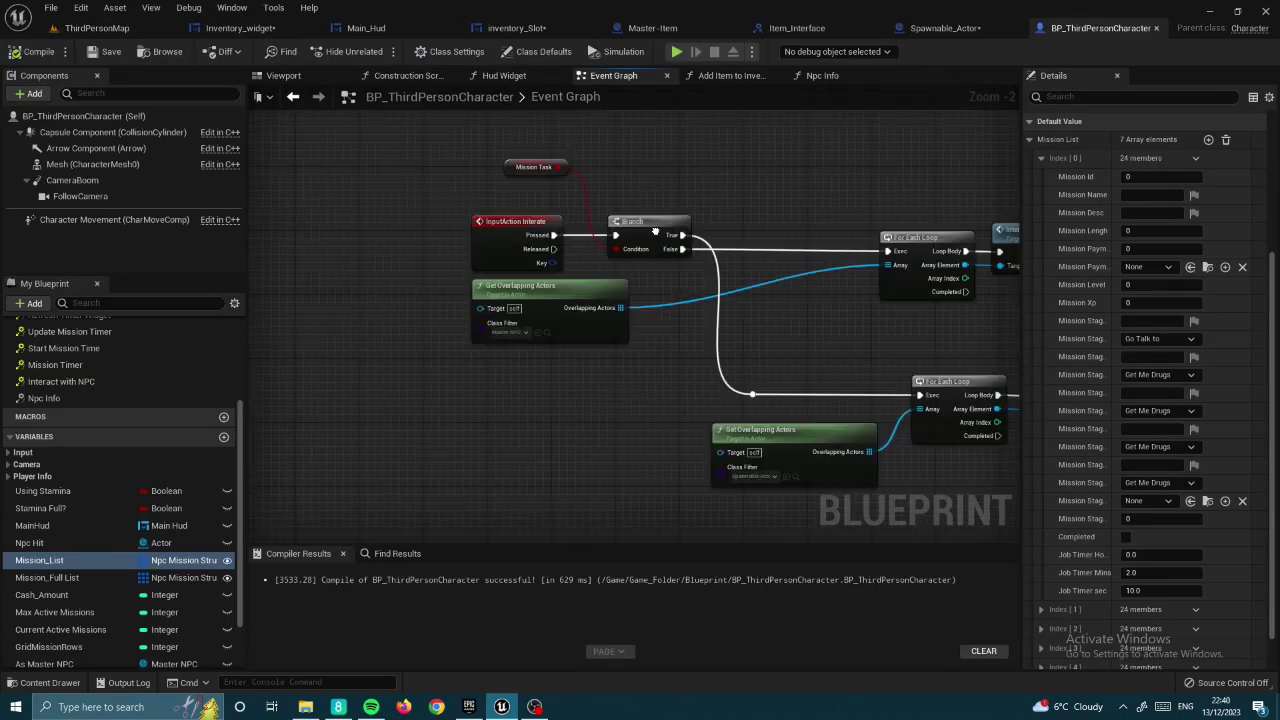
{"action": "left_click", "coordinate": [800, 28]}
{"action": "left_click", "coordinate": [426, 30]}
{"action": "left_click", "coordinate": [97, 28]}
{"action": "left_click", "coordinate": [70, 581]}
{"action": "double_click", "coordinate": [376, 553]}
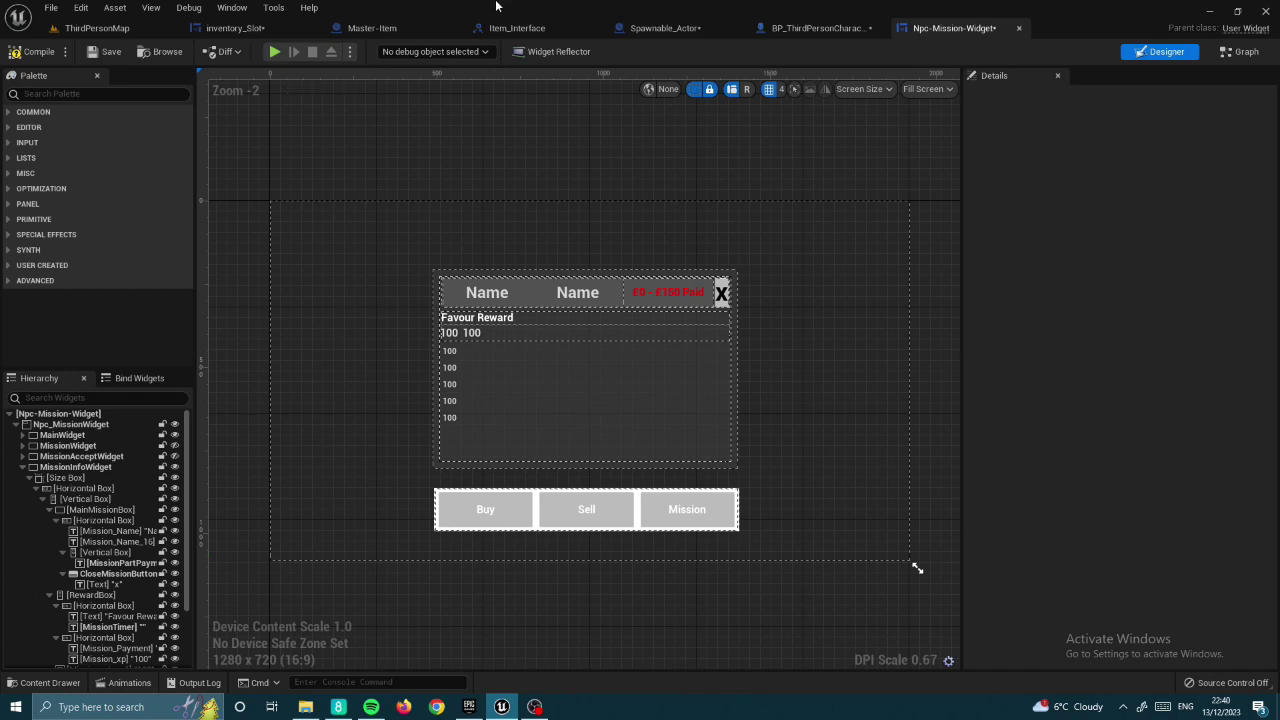
{"action": "left_click", "coordinate": [505, 28]}
{"action": "left_click", "coordinate": [955, 28]}
- In Npc-Mission-Widget's Item Info function, wire Mission Name to Item Name, then delete the getter
{"action": "left_click", "coordinate": [441, 53]}
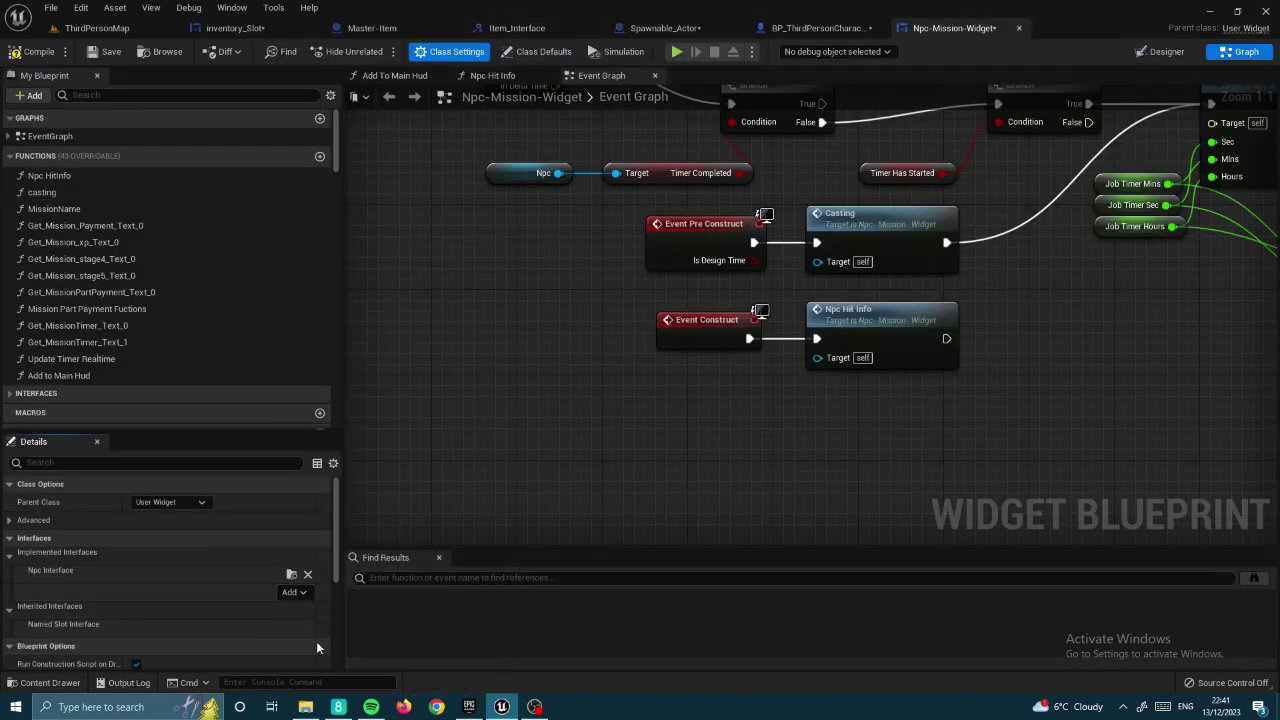
{"action": "scroll", "coordinate": [170, 300], "scroll_direction": "down", "scroll_amount": 5}
{"action": "double_click", "coordinate": [44, 300]}
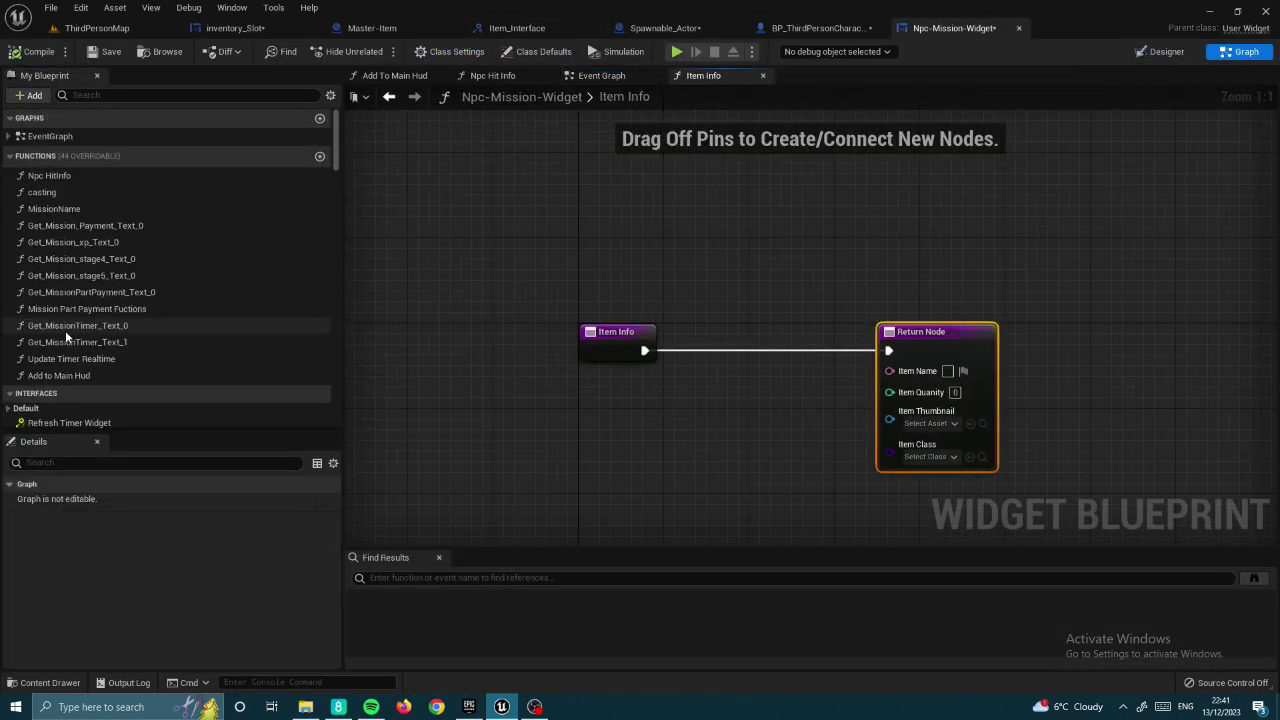
{"action": "left_click_drag", "start_coordinate": [49, 363], "coordinate": [771, 380]}
{"action": "key", "text": "Delete"}
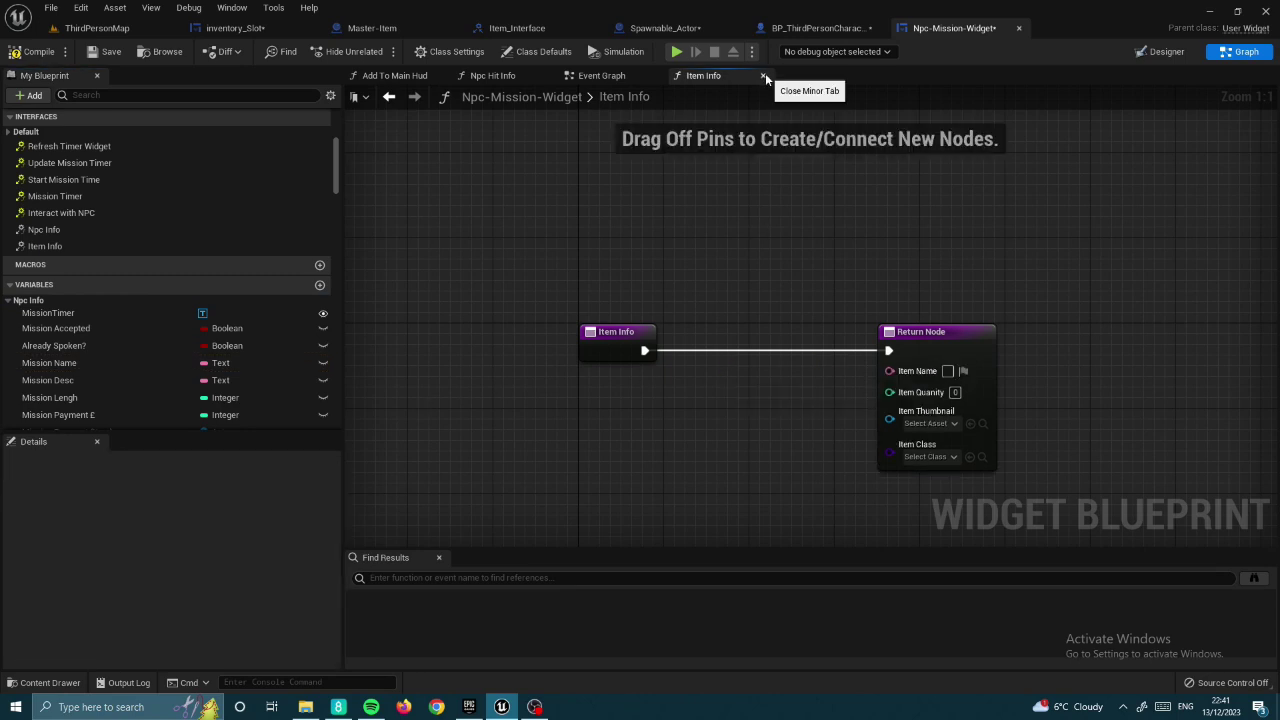
{"action": "left_click", "coordinate": [517, 28]}
- Add a new interface function with an Npc NAme output and a second output
{"action": "left_click", "coordinate": [724, 572]}
{"action": "left_click", "coordinate": [718, 634]}
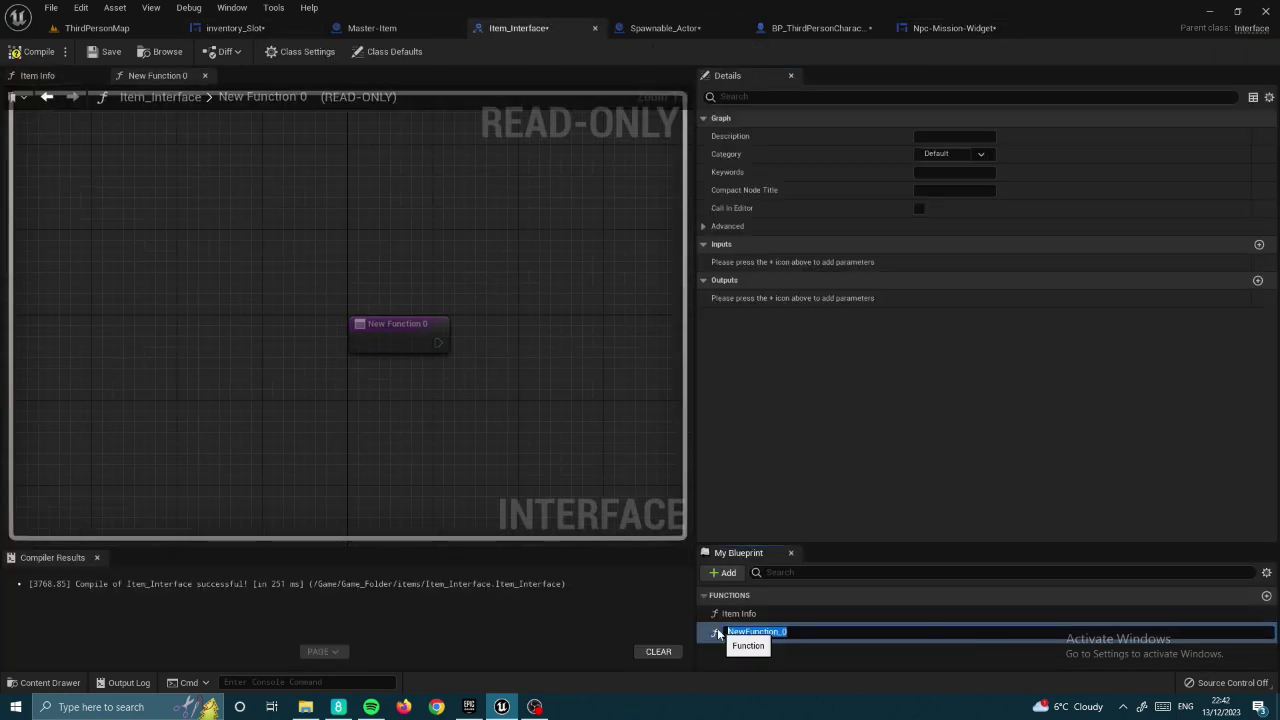
{"action": "type", "text": "Send Mission To NPC"}
{"action": "left_click", "coordinate": [1258, 280]}
{"action": "type", "text": "Npc NAme"}
{"action": "left_click", "coordinate": [950, 298]}
{"action": "left_click", "coordinate": [760, 414]}
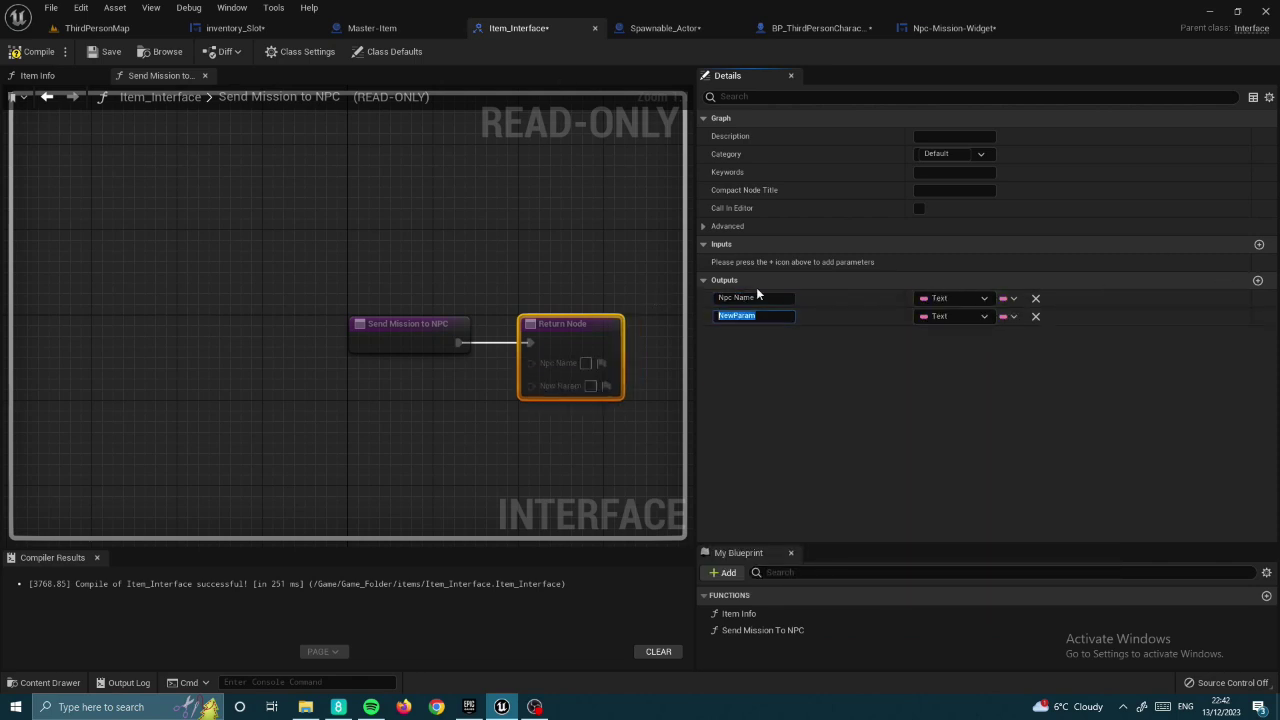
- Return to Npc-Mission-Widget and show its implemented interfaces
{"action": "left_click", "coordinate": [97, 28]}
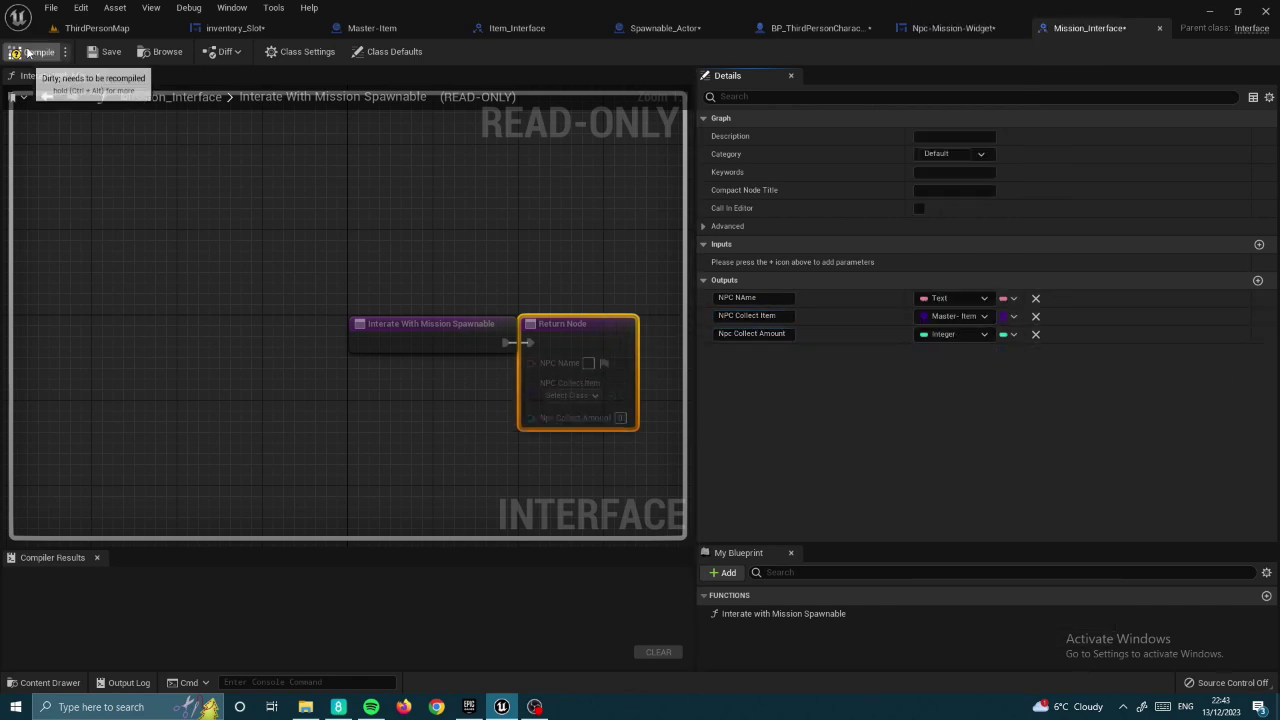
{"action": "left_click", "coordinate": [962, 30]}
{"action": "left_click", "coordinate": [450, 51]}
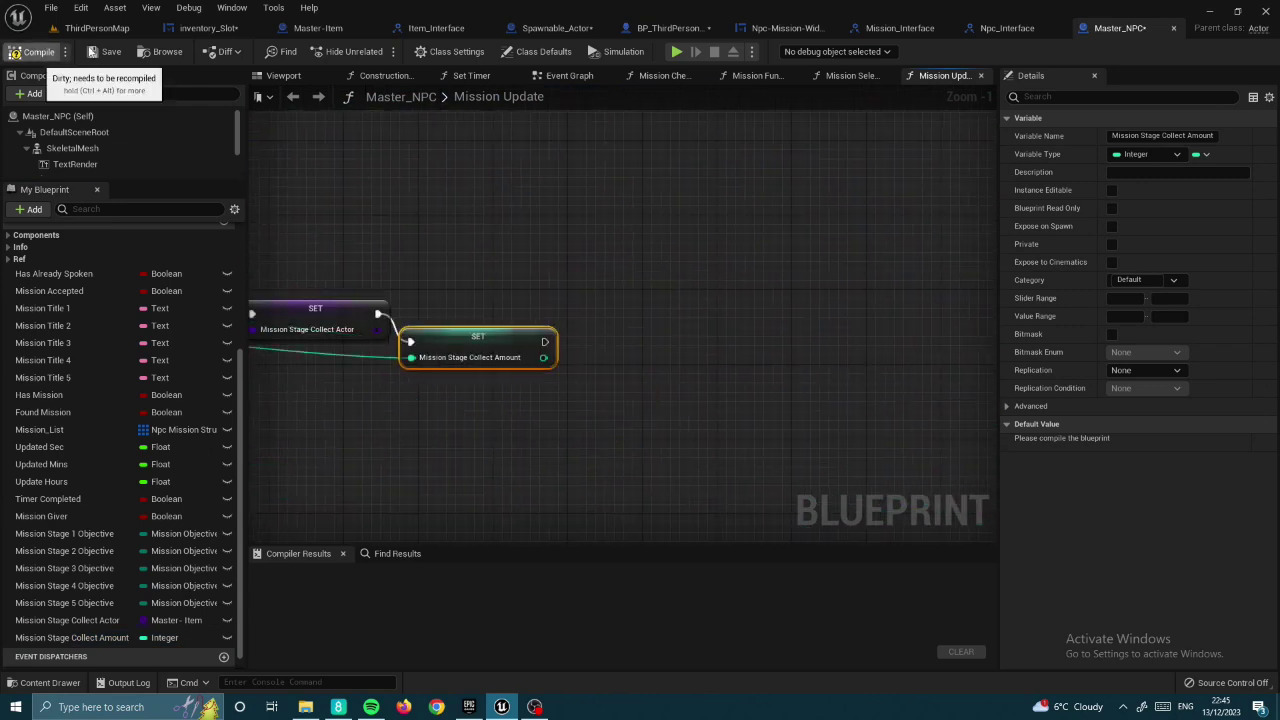
- Compile Master_NPC and retype Npc Info's Mission Payment (Item) output as a Master-Item reference
{"action": "left_click", "coordinate": [36, 52]}
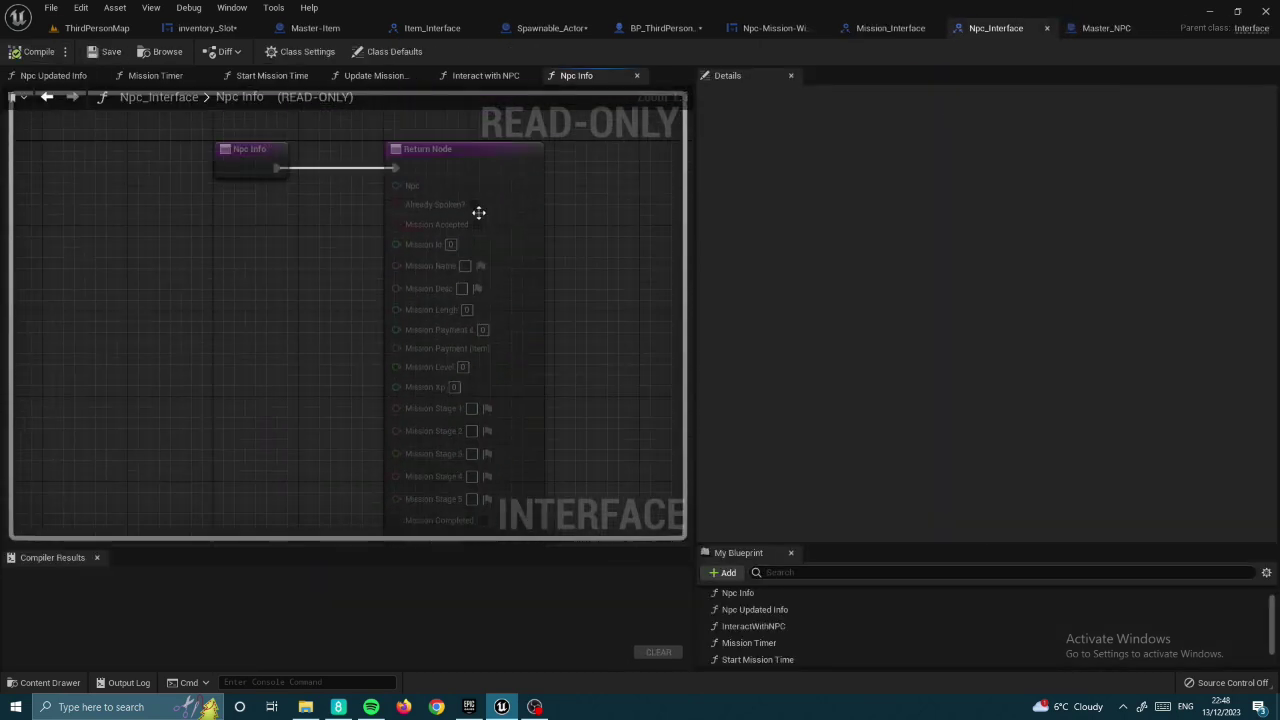
{"action": "left_click", "coordinate": [479, 212]}
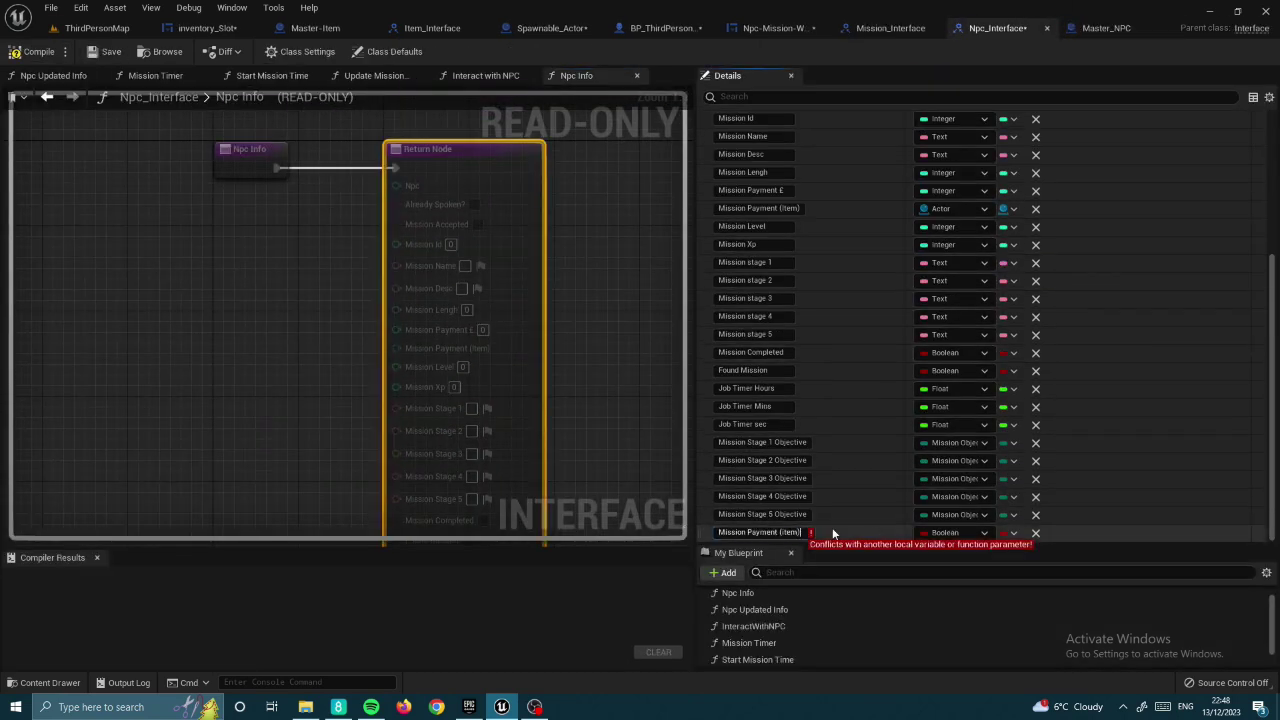
{"action": "left_click", "coordinate": [955, 532]}
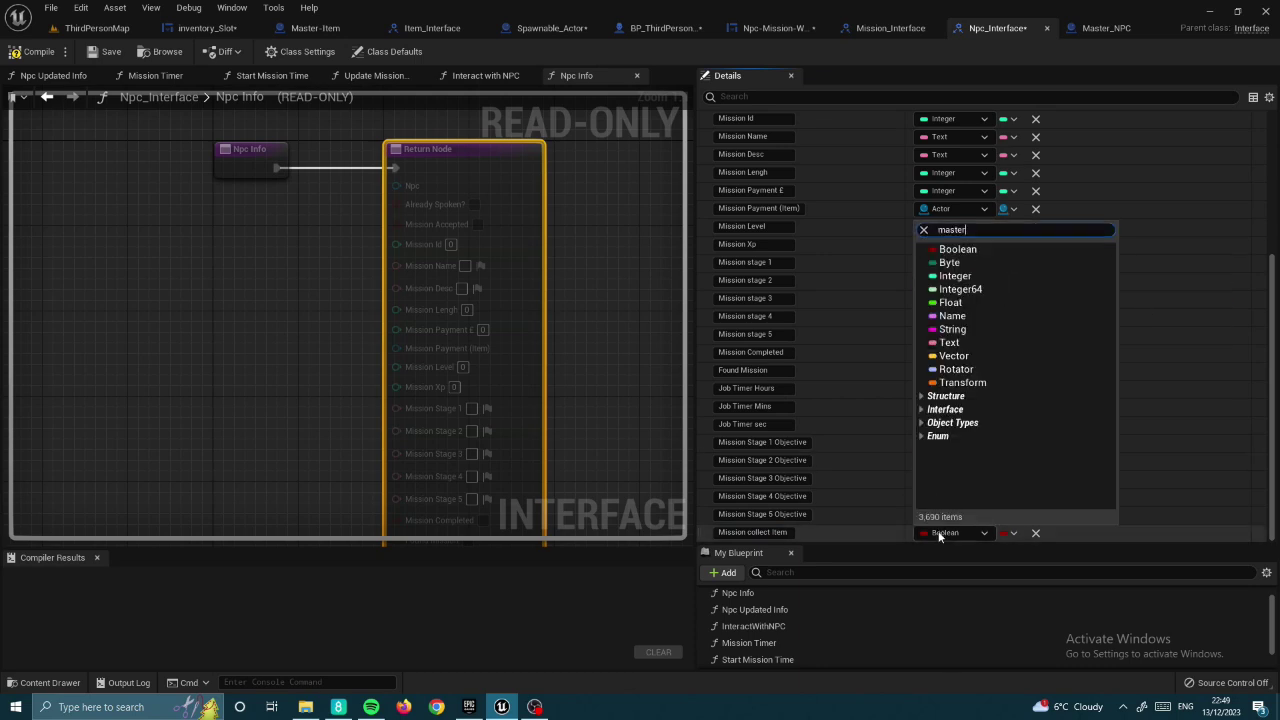
{"action": "left_click", "coordinate": [968, 247]}
{"action": "left_click", "coordinate": [968, 252]}
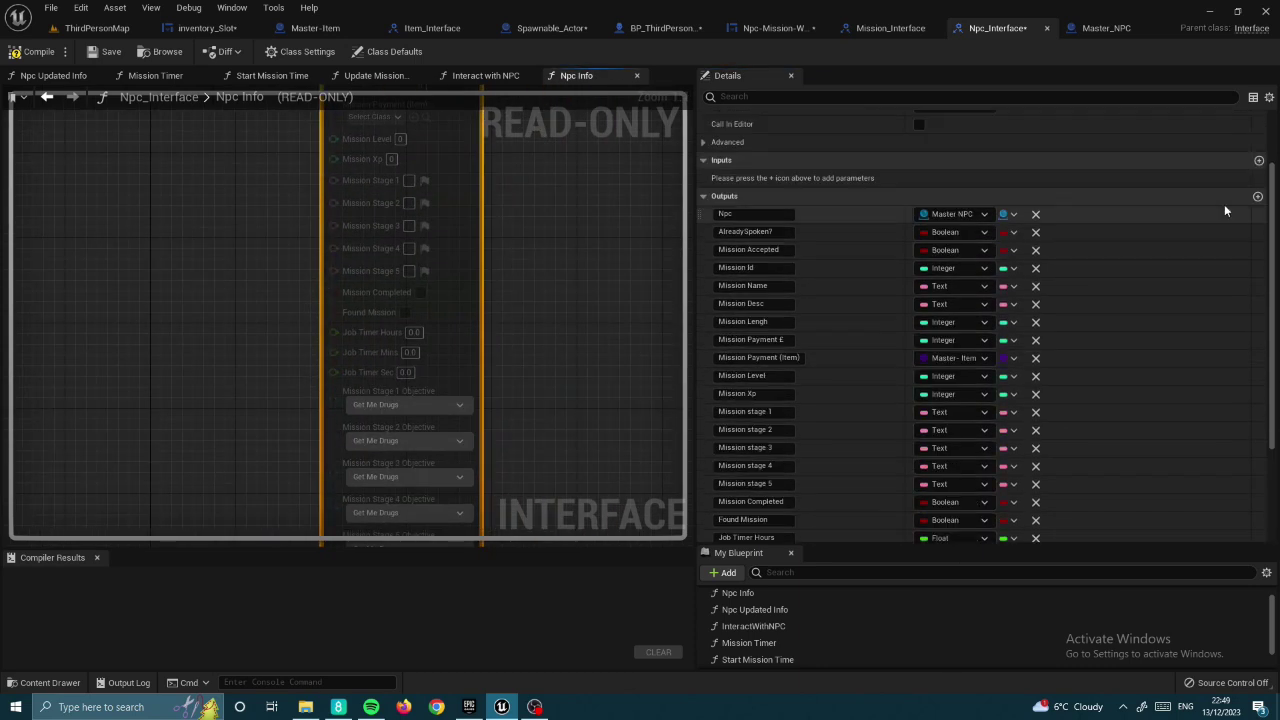
- Compile Npc_Interface and jump to the node causing the compile error in Npc-Mission-Widget
{"action": "left_click", "coordinate": [99, 55]}
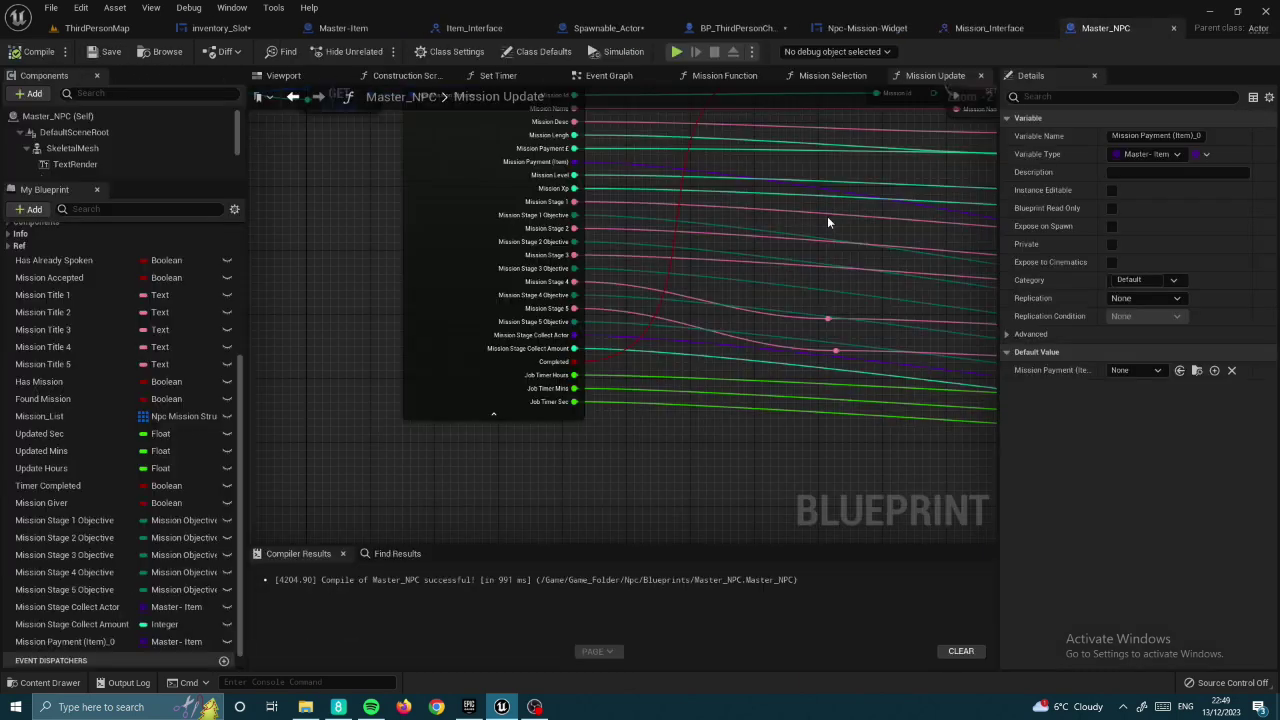
{"action": "left_click", "coordinate": [613, 75]}
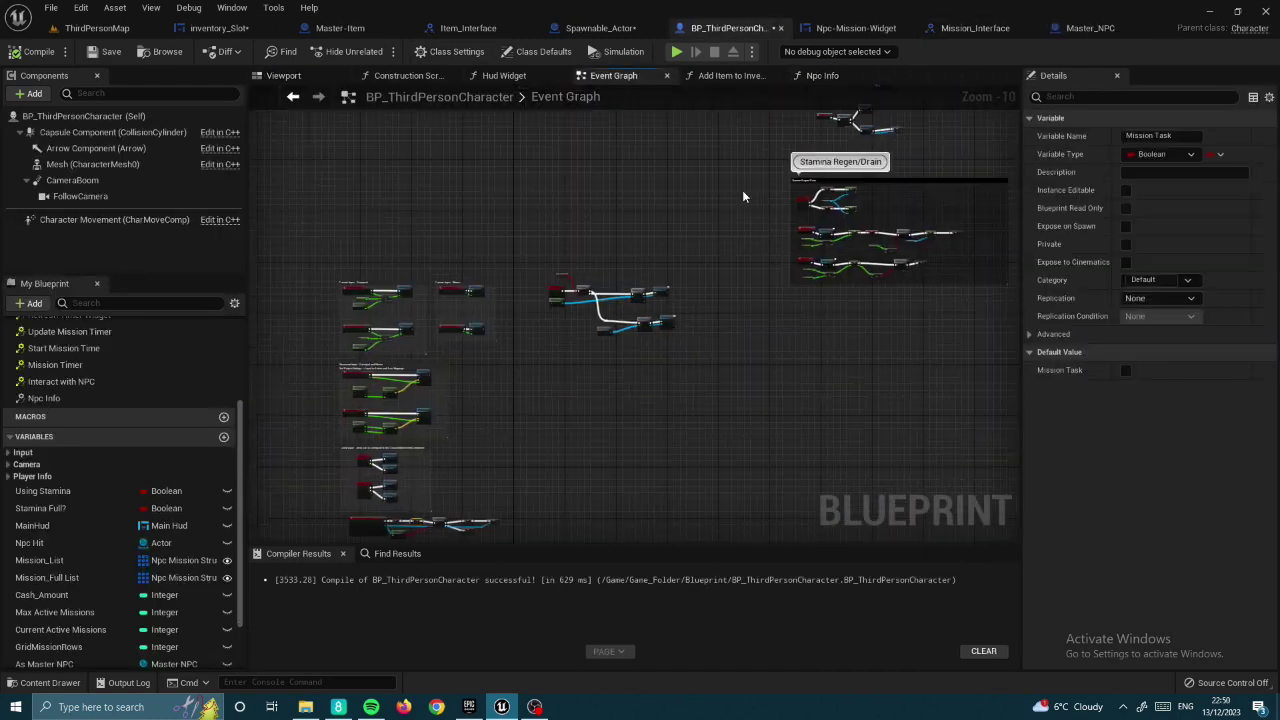
{"action": "left_click", "coordinate": [850, 27]}
{"action": "mouse_move", "coordinate": [732, 444]}
{"action": "right_mouse_down"}
{"action": "mouse_move", "coordinate": [733, 112]}
{"action": "mouse_move", "coordinate": [576, 312]}
{"action": "right_mouse_up"}
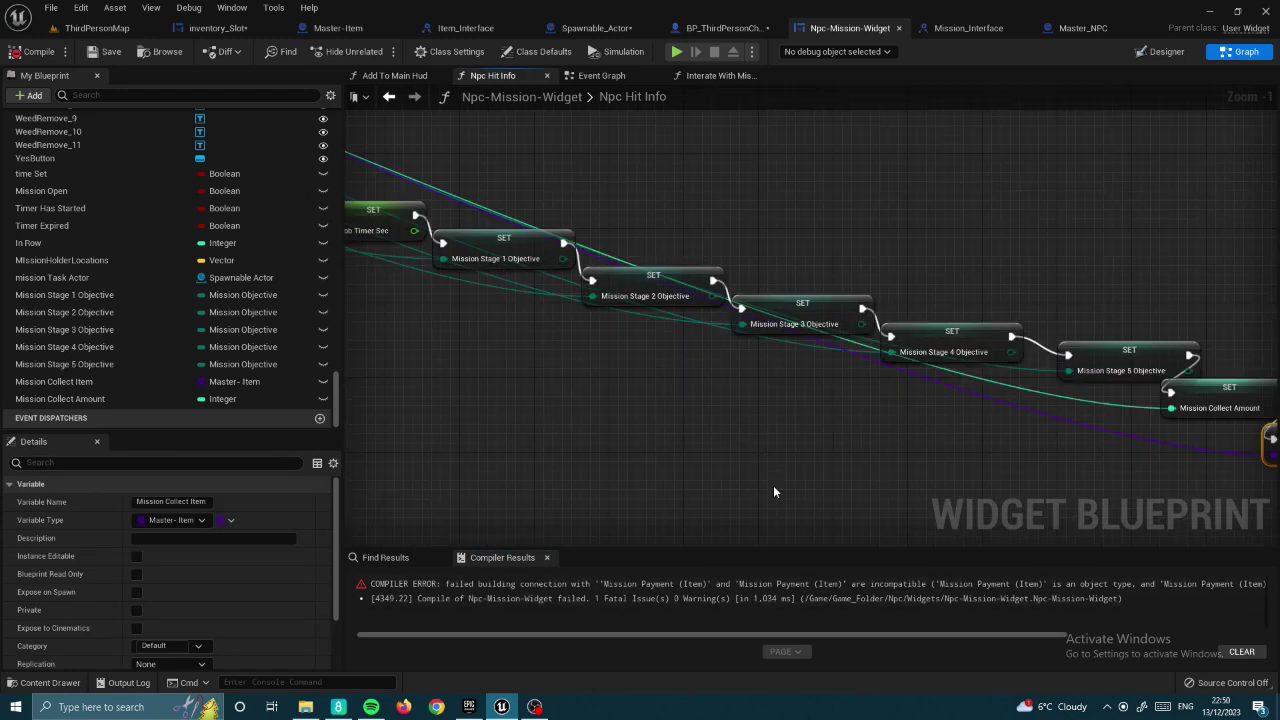
{"action": "scroll", "coordinate": [740, 590], "scroll_direction": "right", "scroll_amount": 3}
{"action": "left_click", "coordinate": [871, 587]}
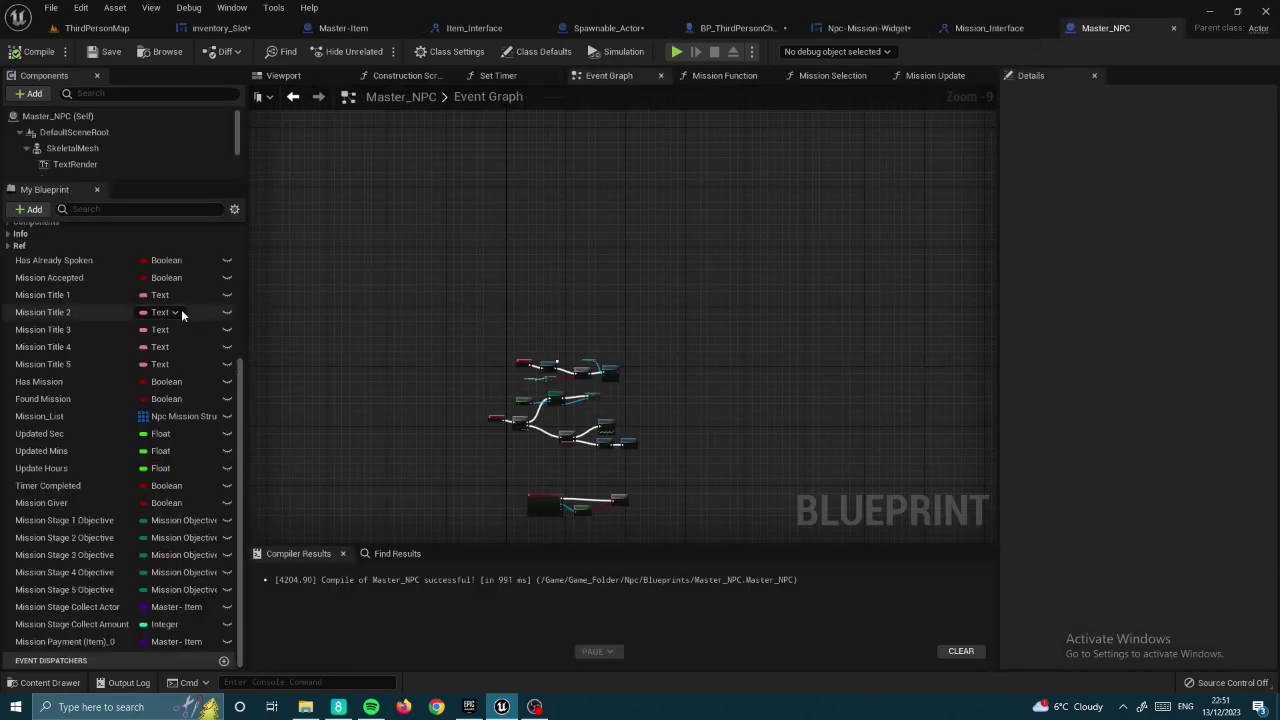
- Inspect Master_NPC's Mission Function, Mission Selection and Mission Update graphs
{"action": "left_click", "coordinate": [1083, 27]}
{"action": "double_click", "coordinate": [59, 295]}
{"action": "double_click", "coordinate": [61, 312]}
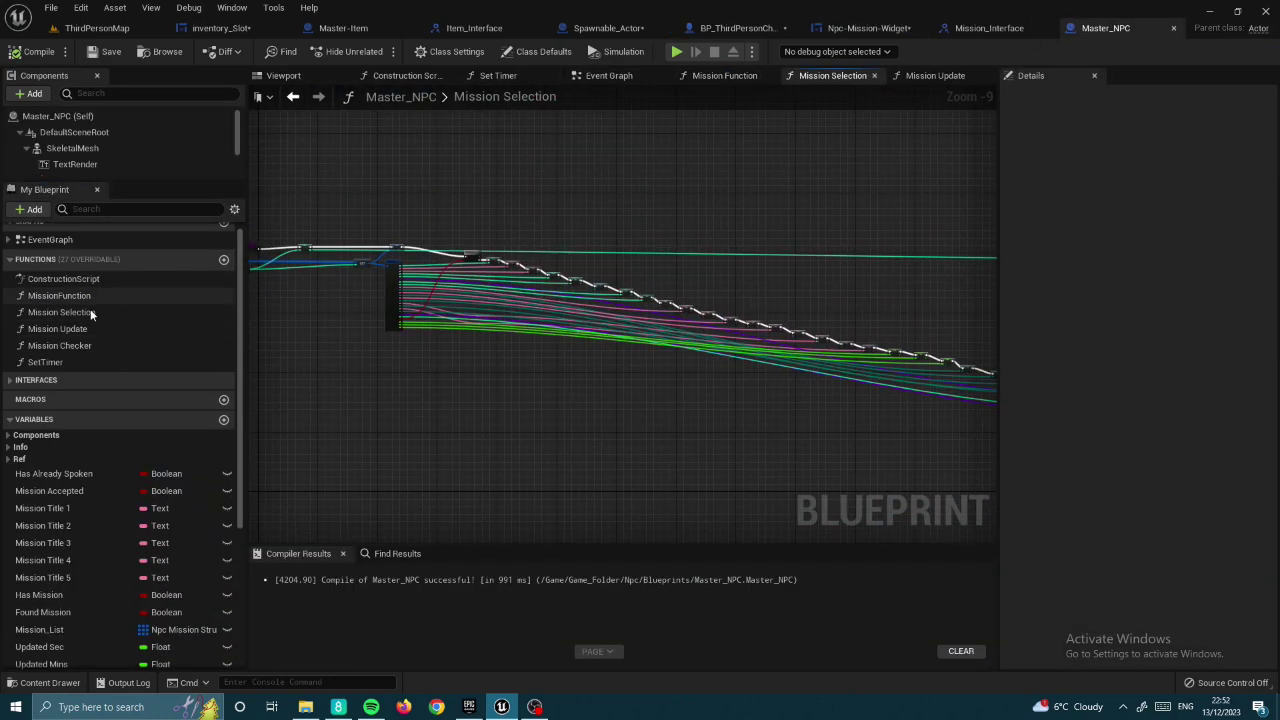
{"action": "double_click", "coordinate": [100, 329]}
- Promote Mission Payment (Item) to a variable and use its getter in Interate With Mission Spawnable
{"action": "left_click", "coordinate": [849, 27]}
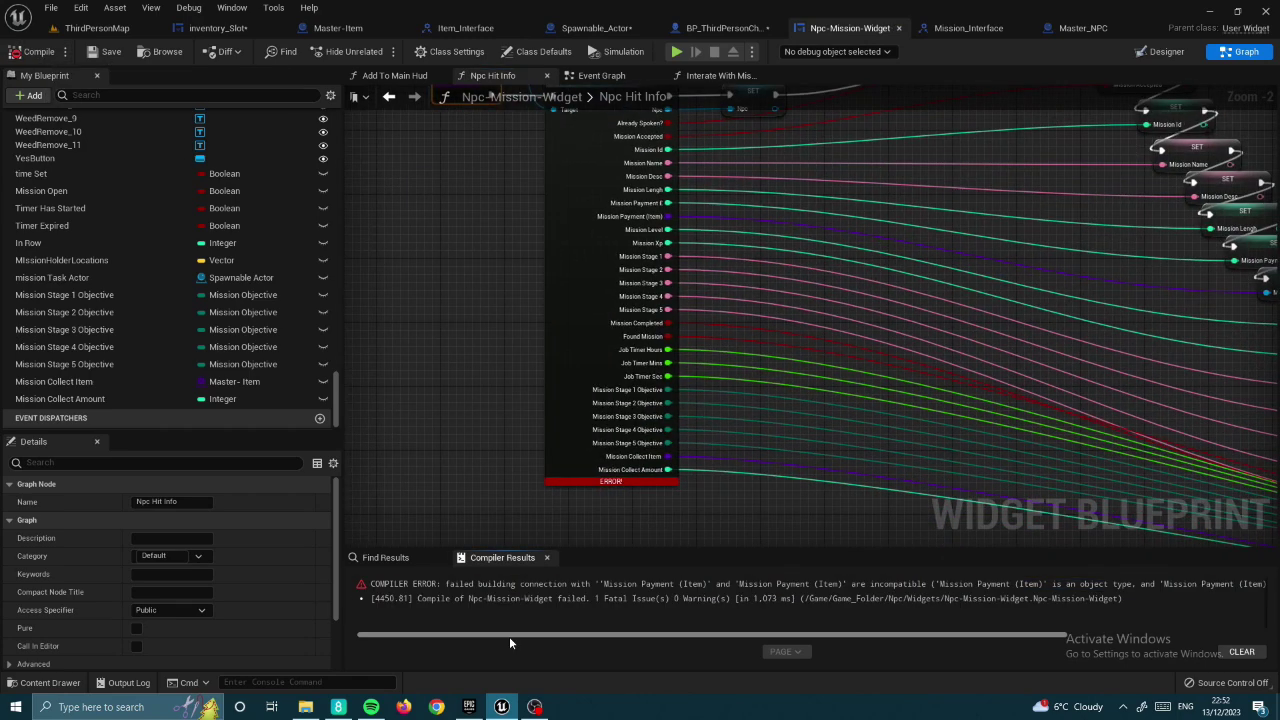
{"action": "left_click_drag", "start_coordinate": [668, 216], "coordinate": [1054, 333]}
{"action": "left_click", "coordinate": [1060, 345]}
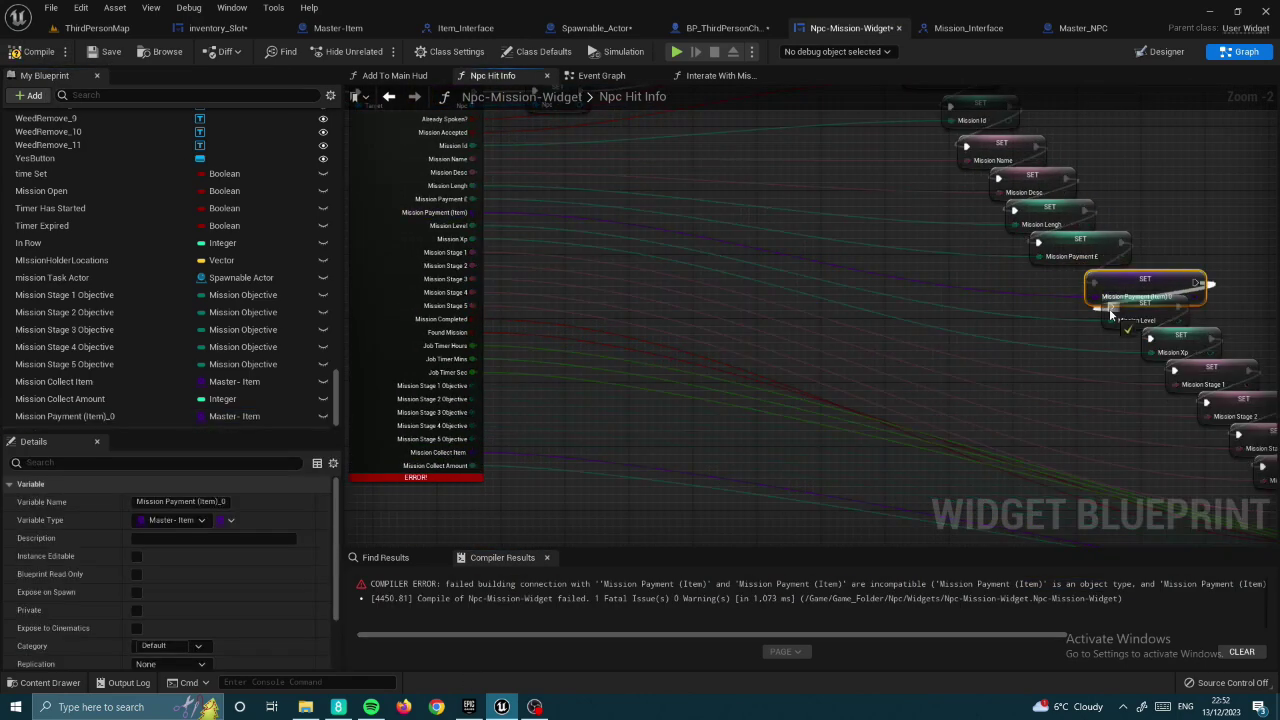
{"action": "scroll", "coordinate": [1110, 315], "scroll_direction": "down", "scroll_amount": 1}
{"action": "left_click_drag", "start_coordinate": [565, 441], "coordinate": [831, 497]}
{"action": "left_click", "coordinate": [601, 75]}
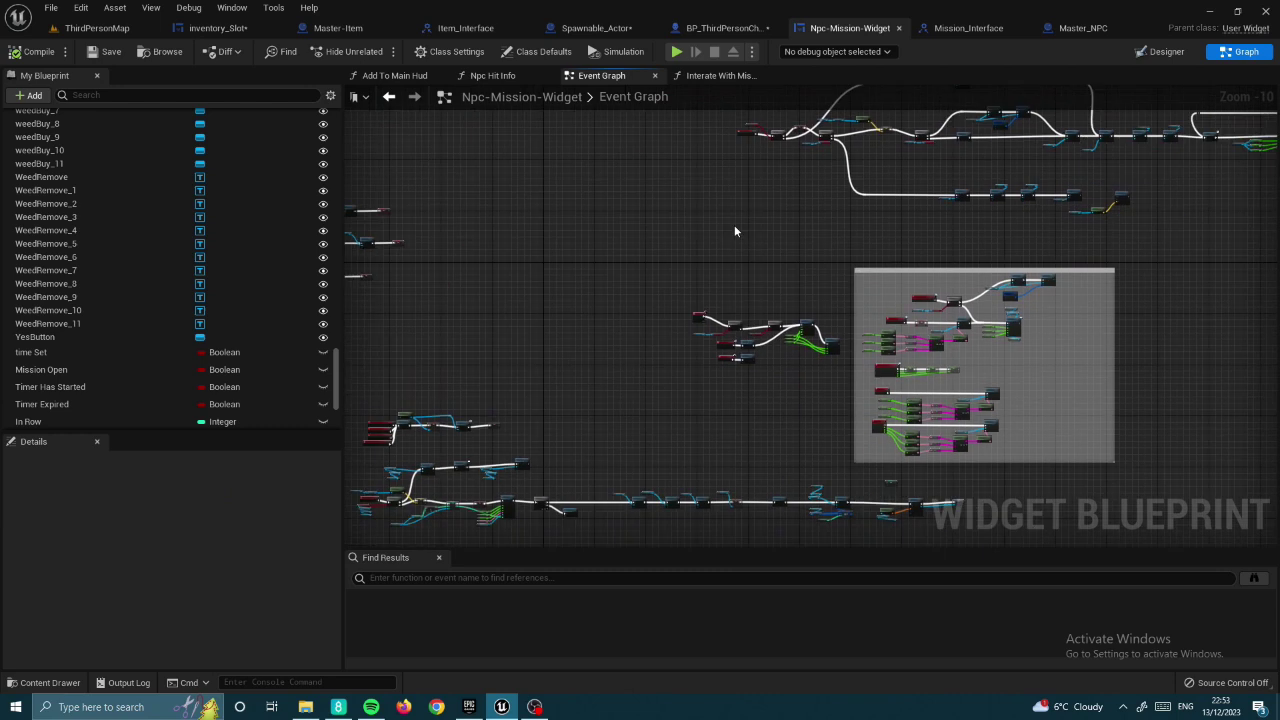
{"action": "left_click", "coordinate": [718, 75]}
{"action": "left_click_drag", "start_coordinate": [65, 381], "coordinate": [748, 382]}
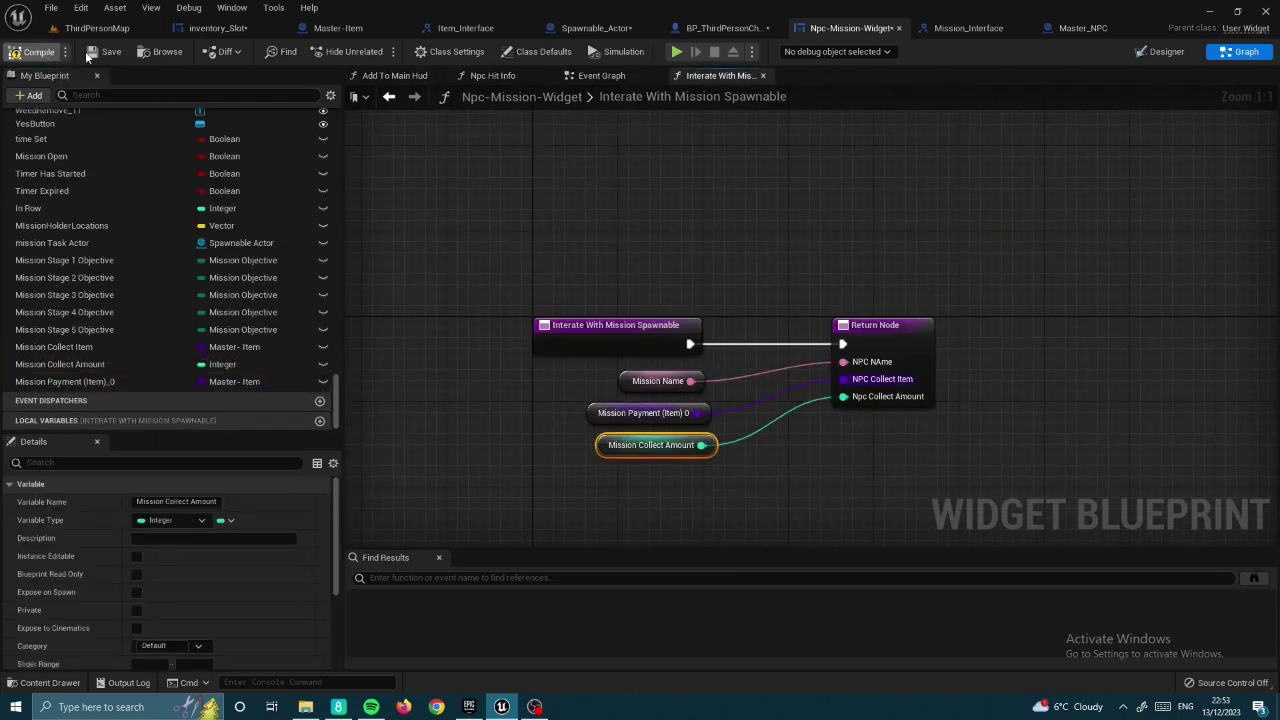
- Add an Interate With Mission Spawnable call in the widget's event graph and connect its target
{"action": "left_click", "coordinate": [642, 72]}
{"action": "left_click_drag", "start_coordinate": [820, 280], "coordinate": [895, 343]}
{"action": "type", "text": "default"}
{"action": "key", "text": "Escape"}
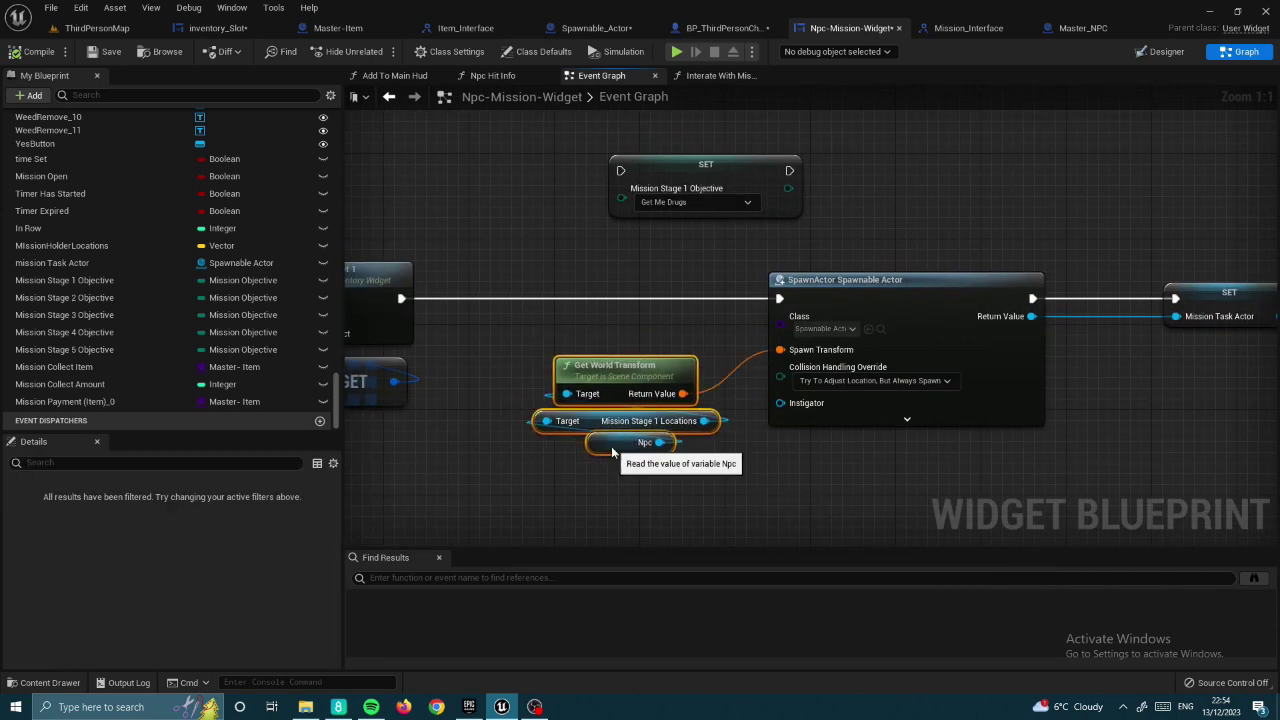
{"action": "left_click", "coordinate": [968, 28]}
{"action": "type", "text": "Mission Task Actor"}
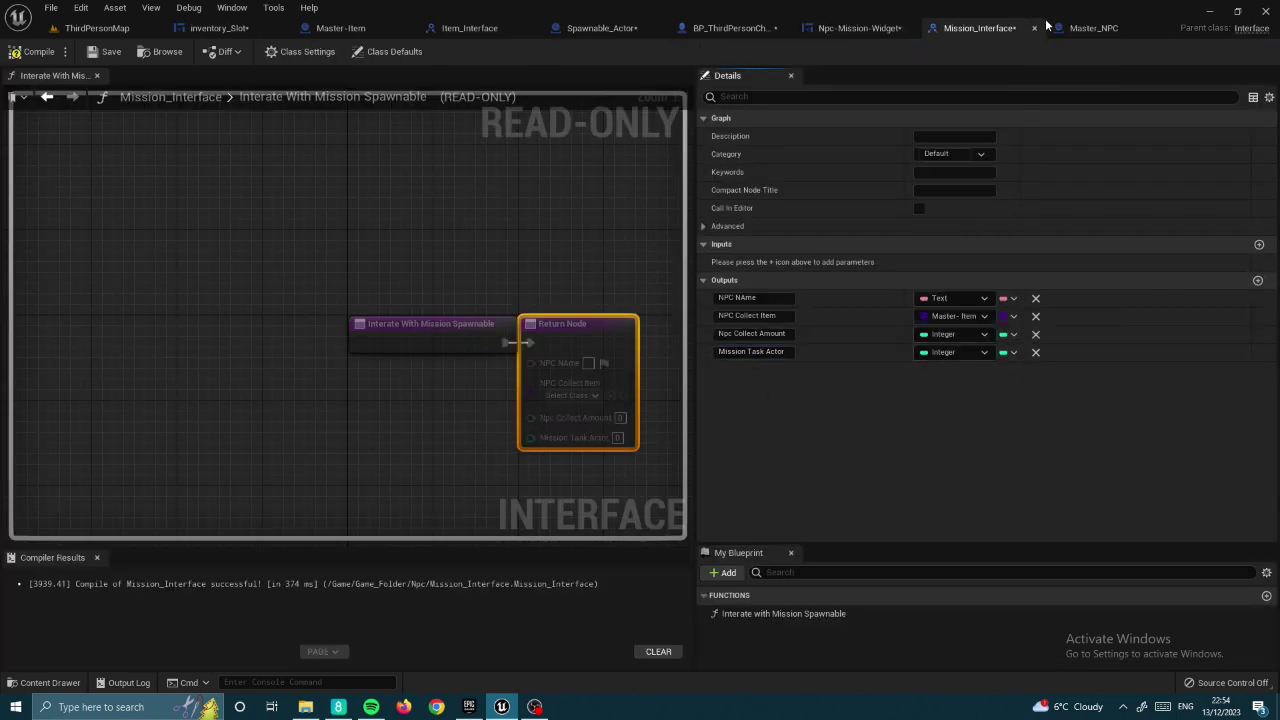
{"action": "key", "text": "ctrl+Tab"}
{"action": "key", "text": "ctrl+Tab"}
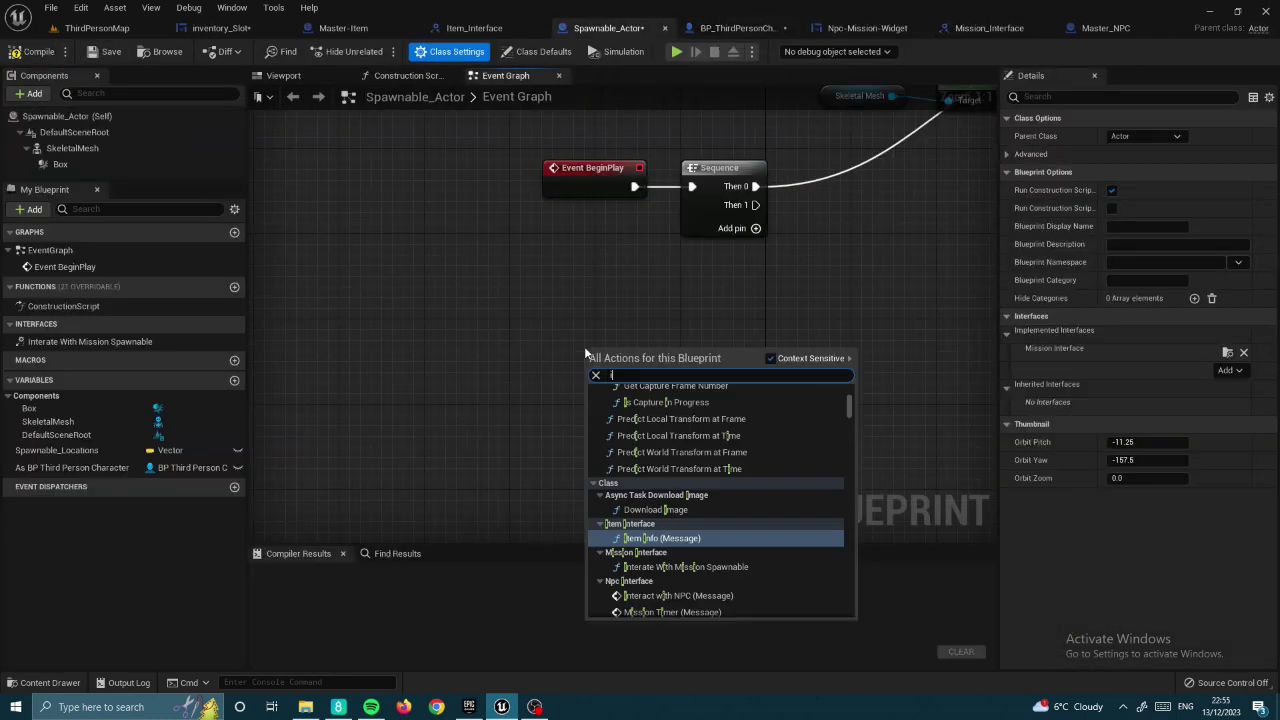
{"action": "type", "text": "event"}
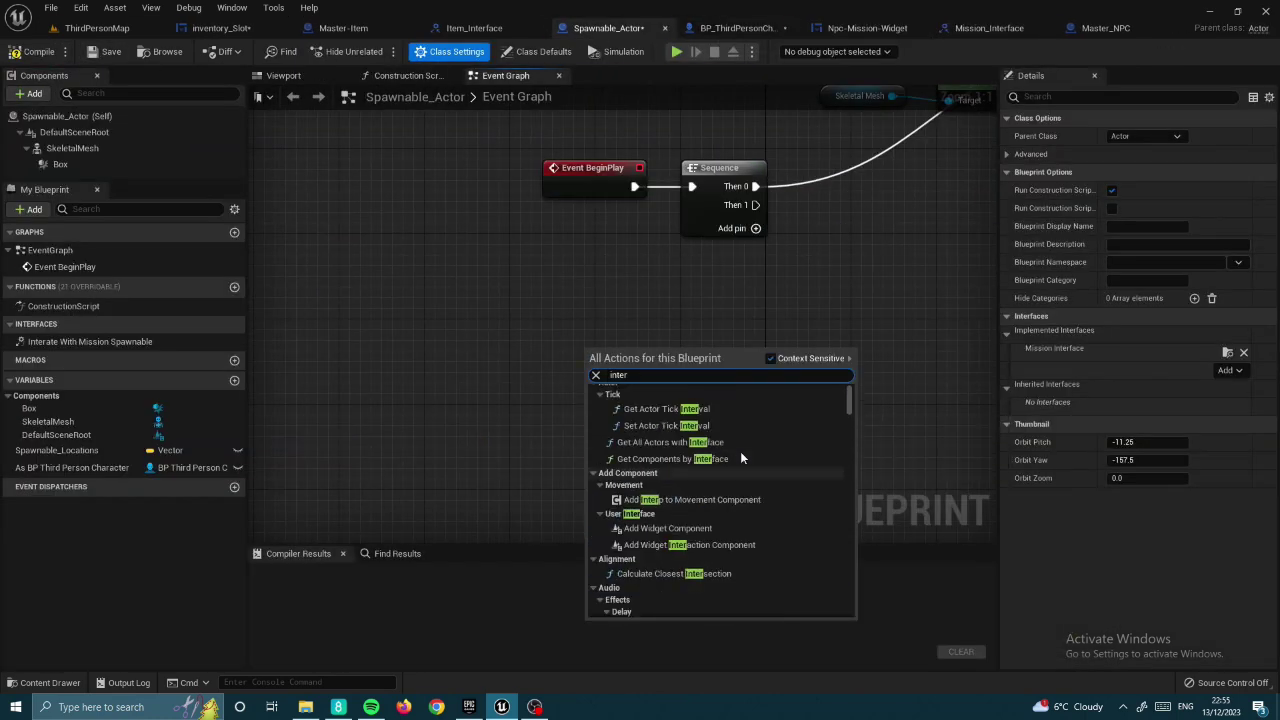
{"action": "left_click_drag", "start_coordinate": [90, 341], "coordinate": [678, 376]}
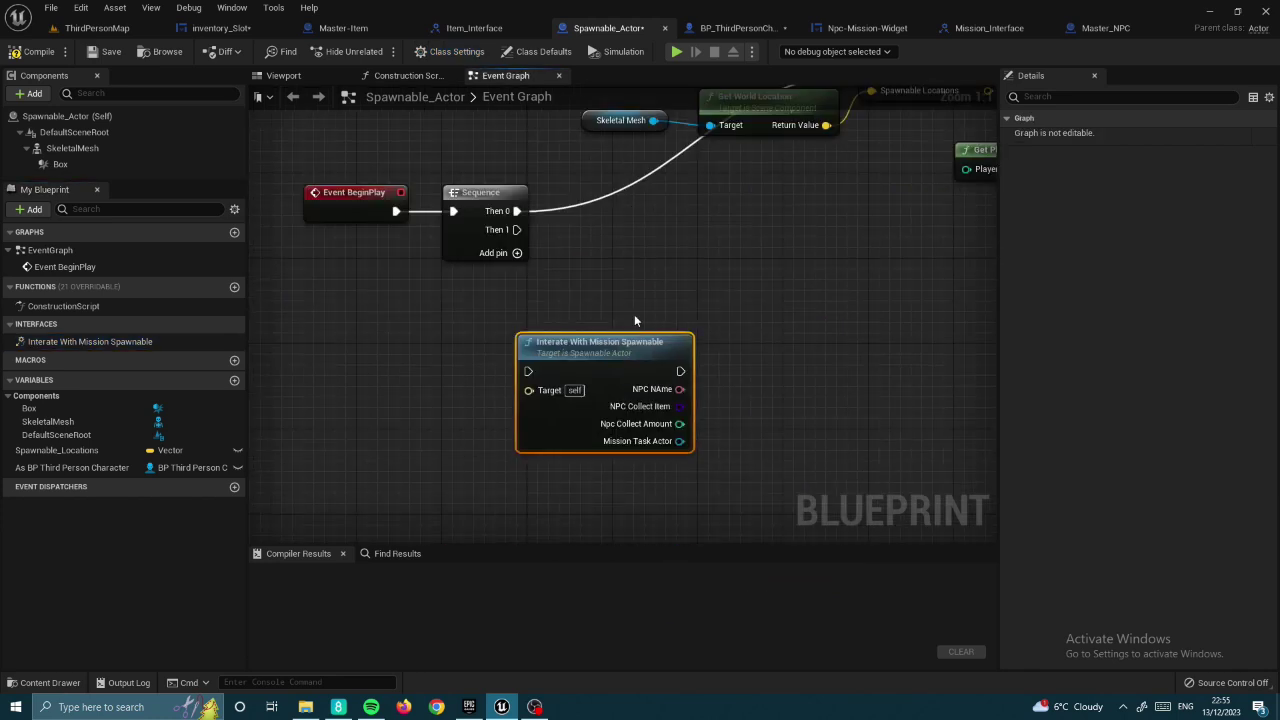
{"action": "left_click_drag", "start_coordinate": [617, 344], "coordinate": [740, 275]}
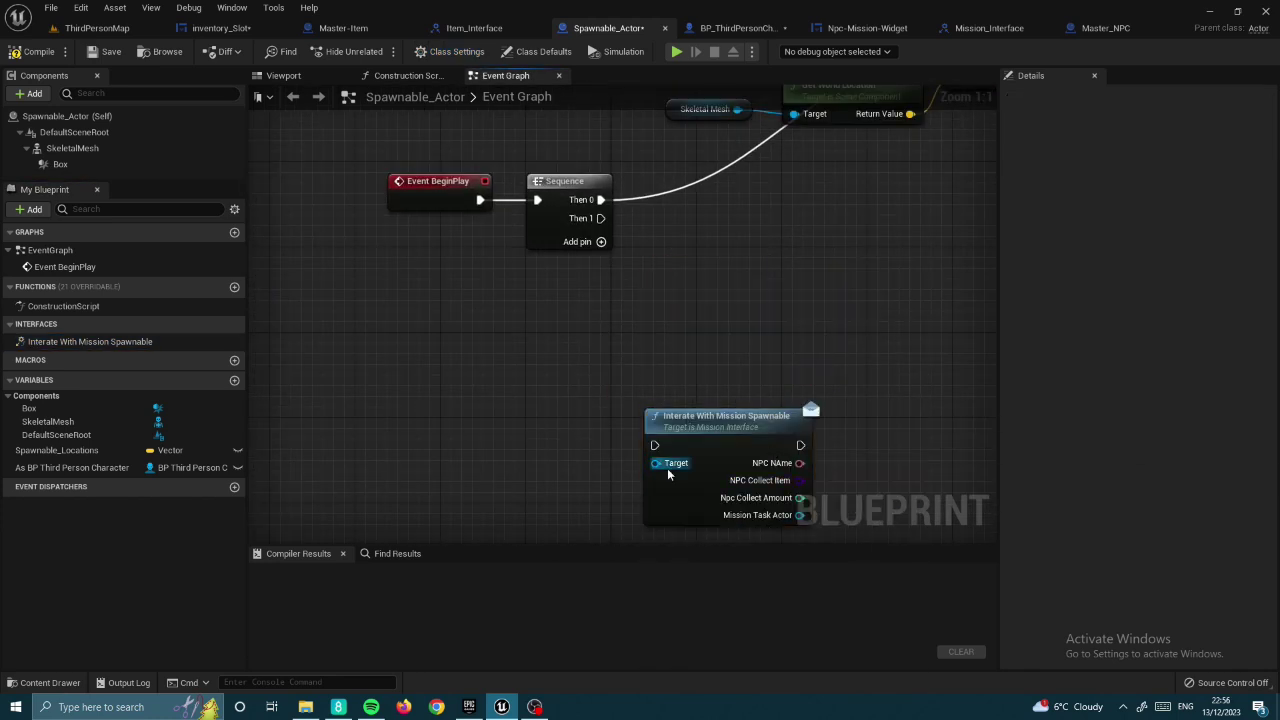
{"action": "left_click_drag", "start_coordinate": [655, 463], "coordinate": [449, 423]}
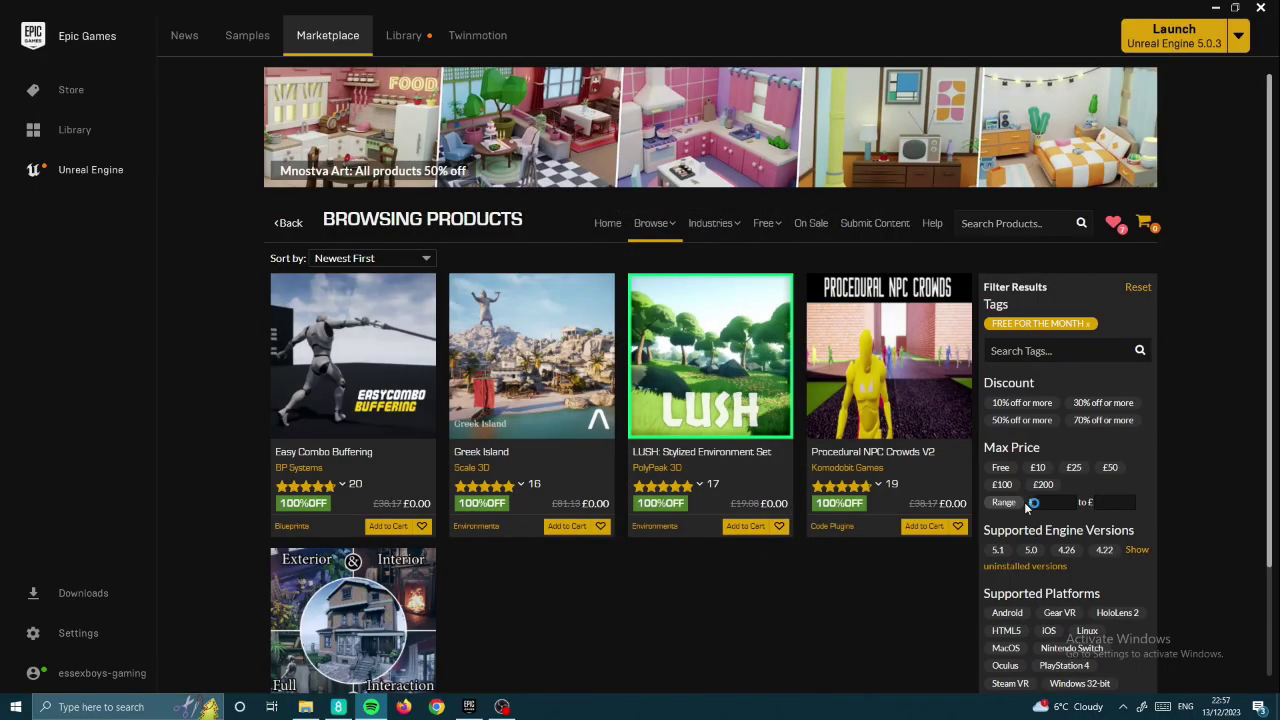
- Dismiss the MegascansPlugin incompatibility warning so the DrugSim project reloads
{"action": "left_click", "coordinate": [745, 398]}
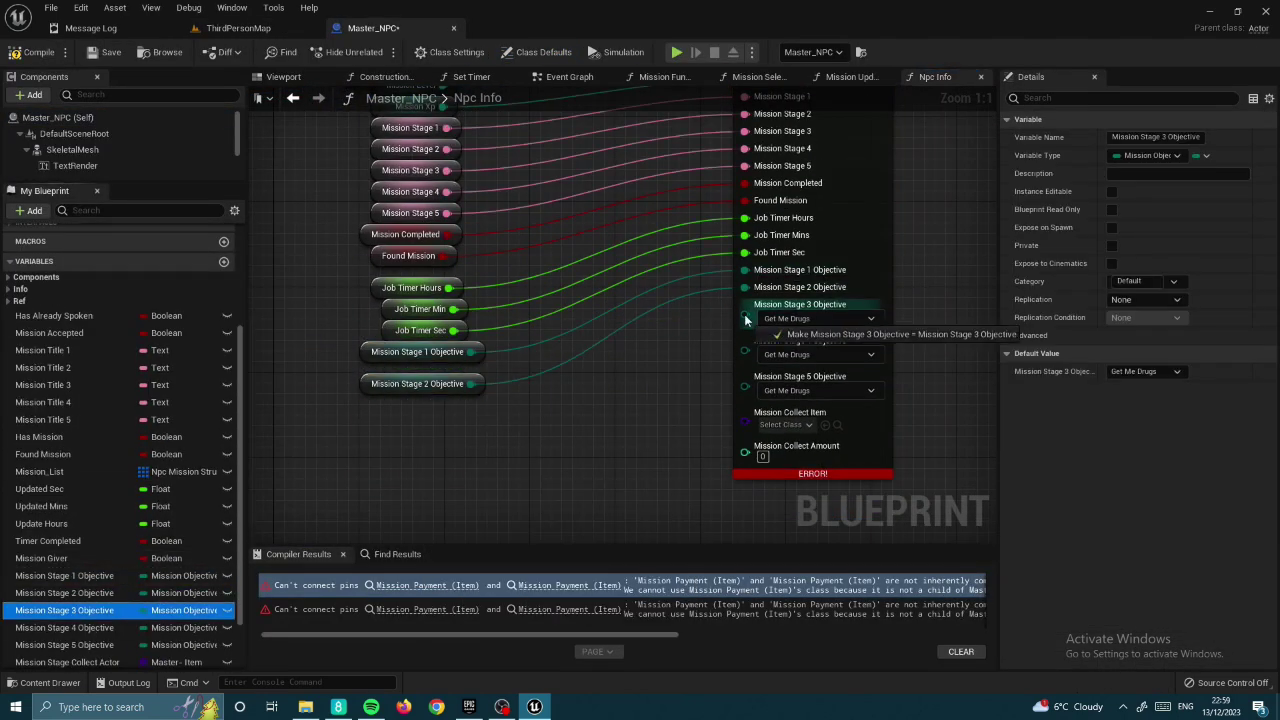
- Wire Mission Stage 3 and 4 objectives into the struct, playtest, then open Spawnable_Actor
{"action": "left_click_drag", "start_coordinate": [745, 318], "coordinate": [701, 358]}
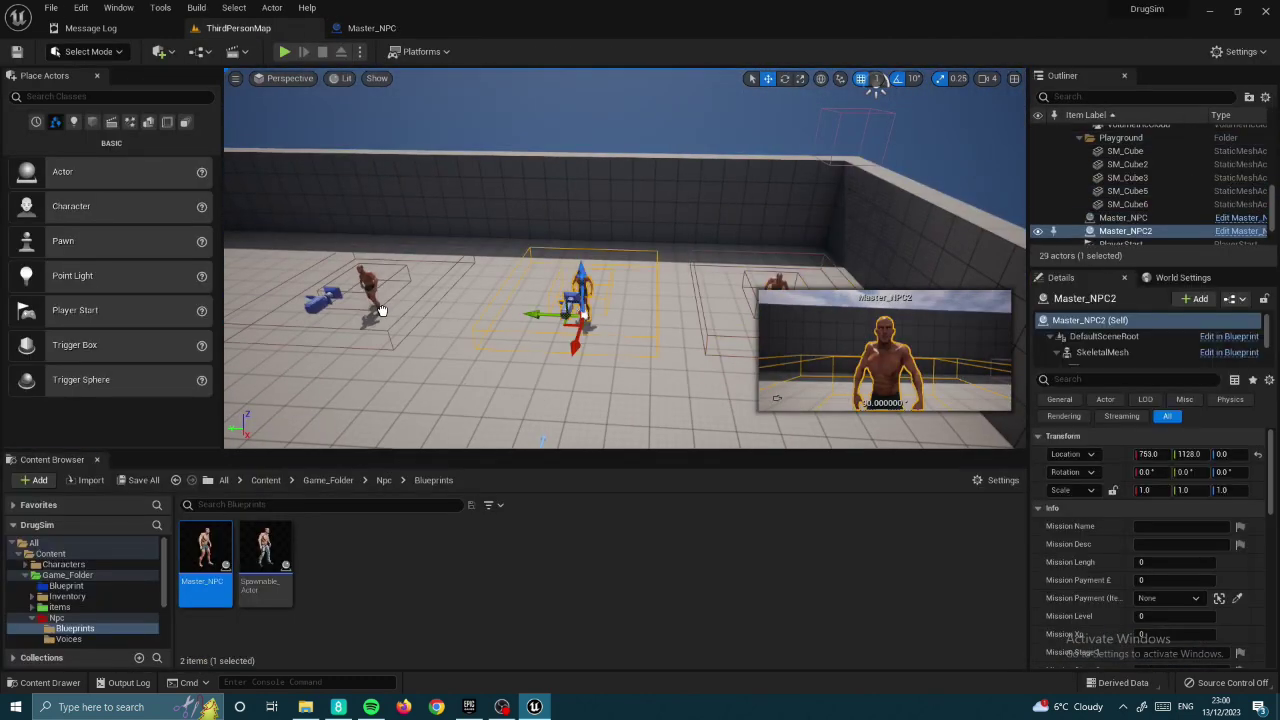
{"action": "key", "text": "alt+p"}
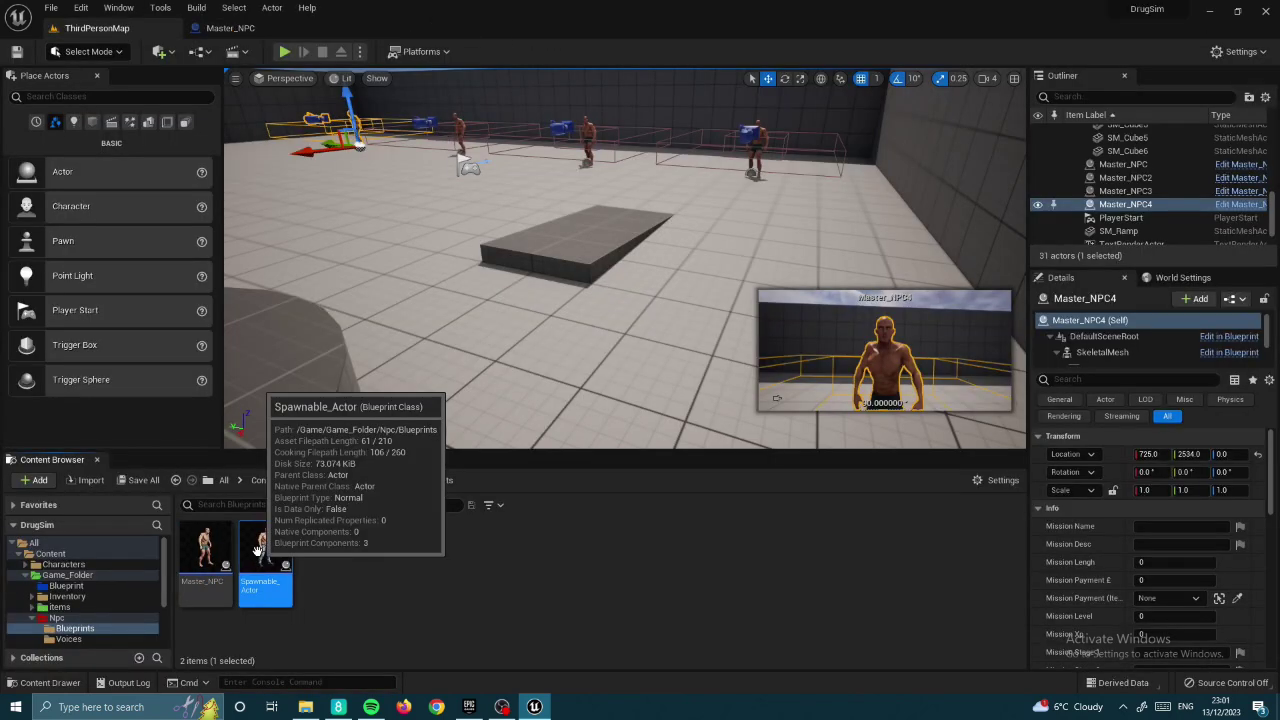
{"action": "double_click", "coordinate": [258, 550]}
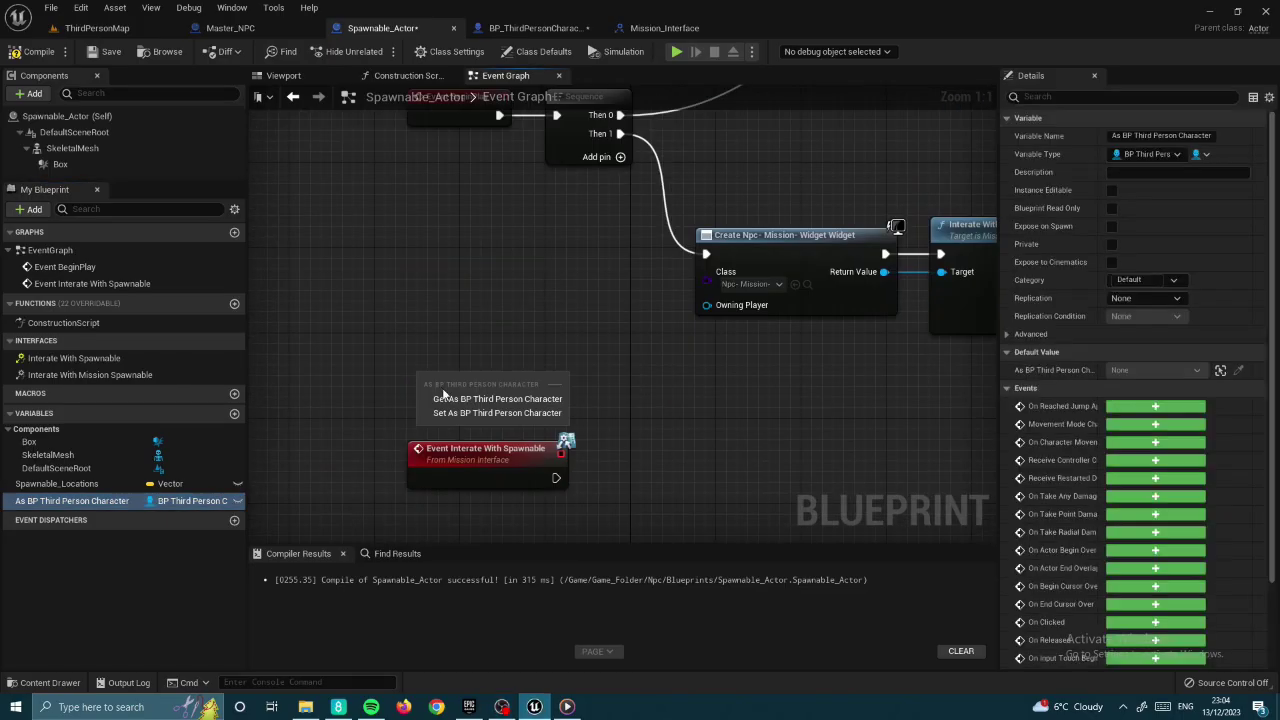
- Call Interate With Spawnable on the third-person character's Main Hud reference
{"action": "left_click", "coordinate": [445, 398]}
{"action": "left_click_drag", "start_coordinate": [709, 398], "coordinate": [789, 423]}
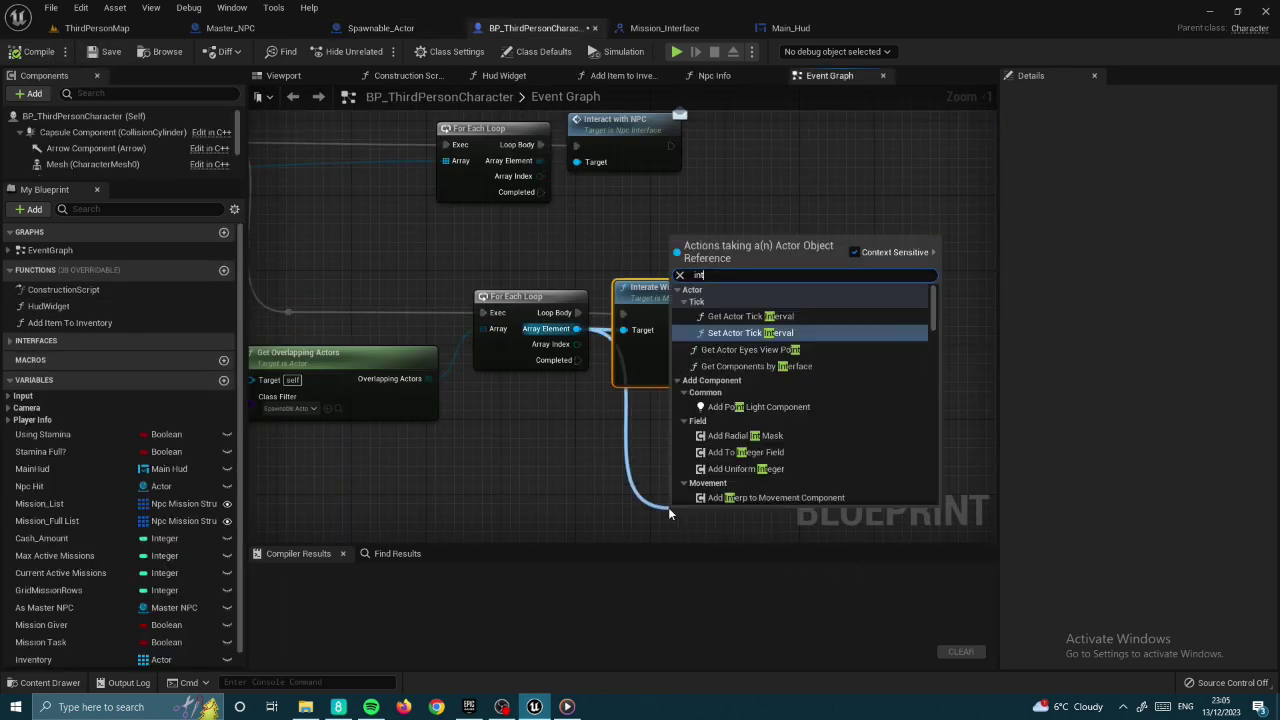
{"action": "left_click", "coordinate": [794, 379]}
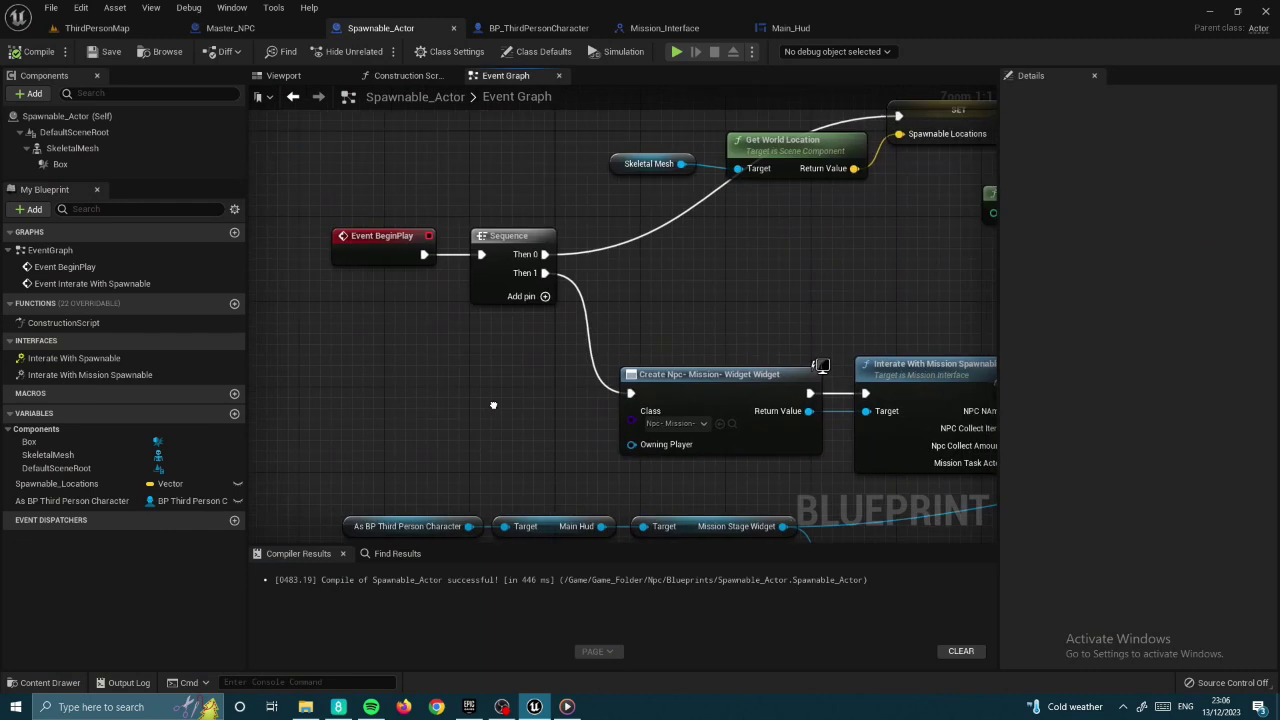
{"action": "right_click_drag", "start_coordinate": [493, 405], "coordinate": [576, 237]}
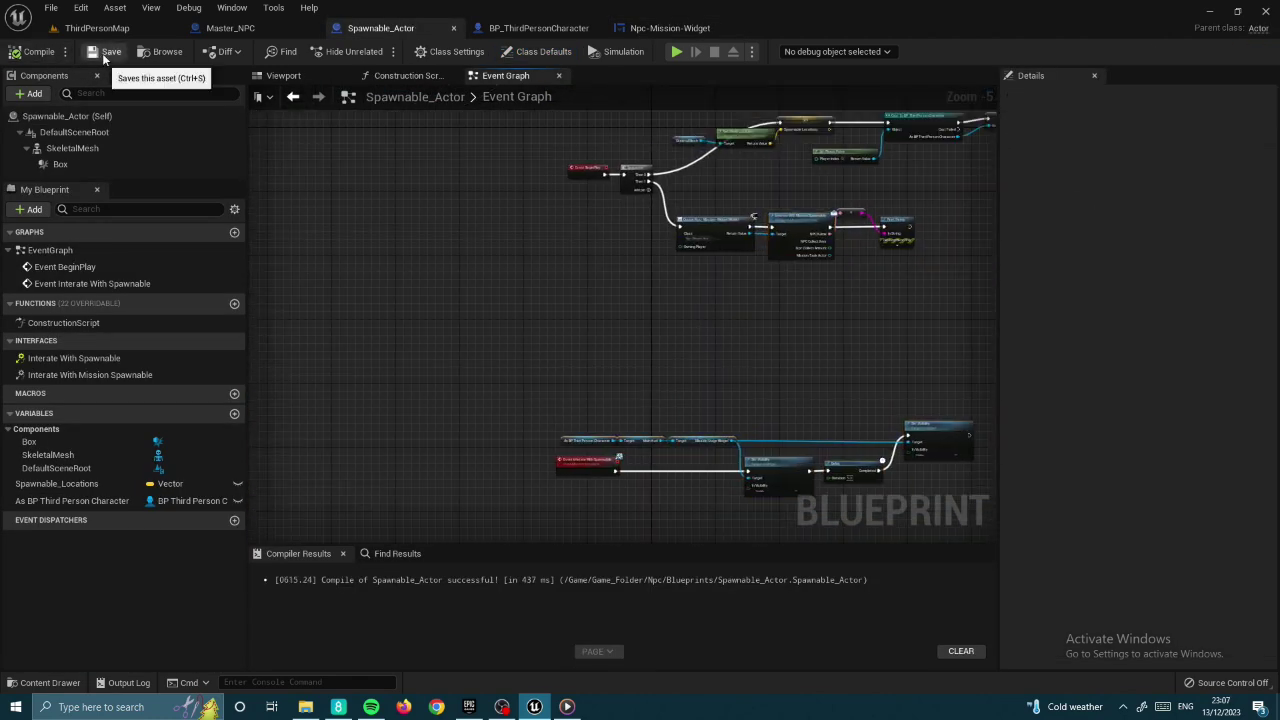
- Call Testfdds on the spawned actor from the widget, passing Self as Npc Widget
{"action": "left_click", "coordinate": [655, 28]}
{"action": "left_click", "coordinate": [634, 79]}
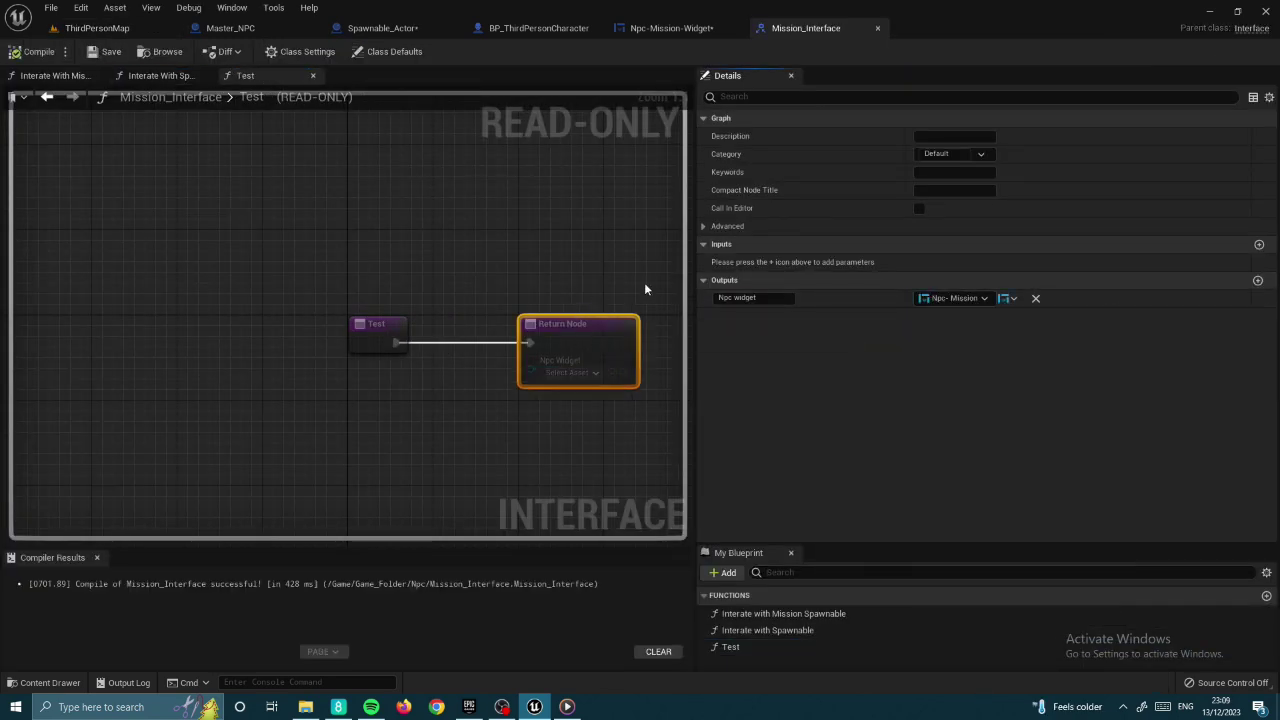
{"action": "left_click", "coordinate": [667, 28]}
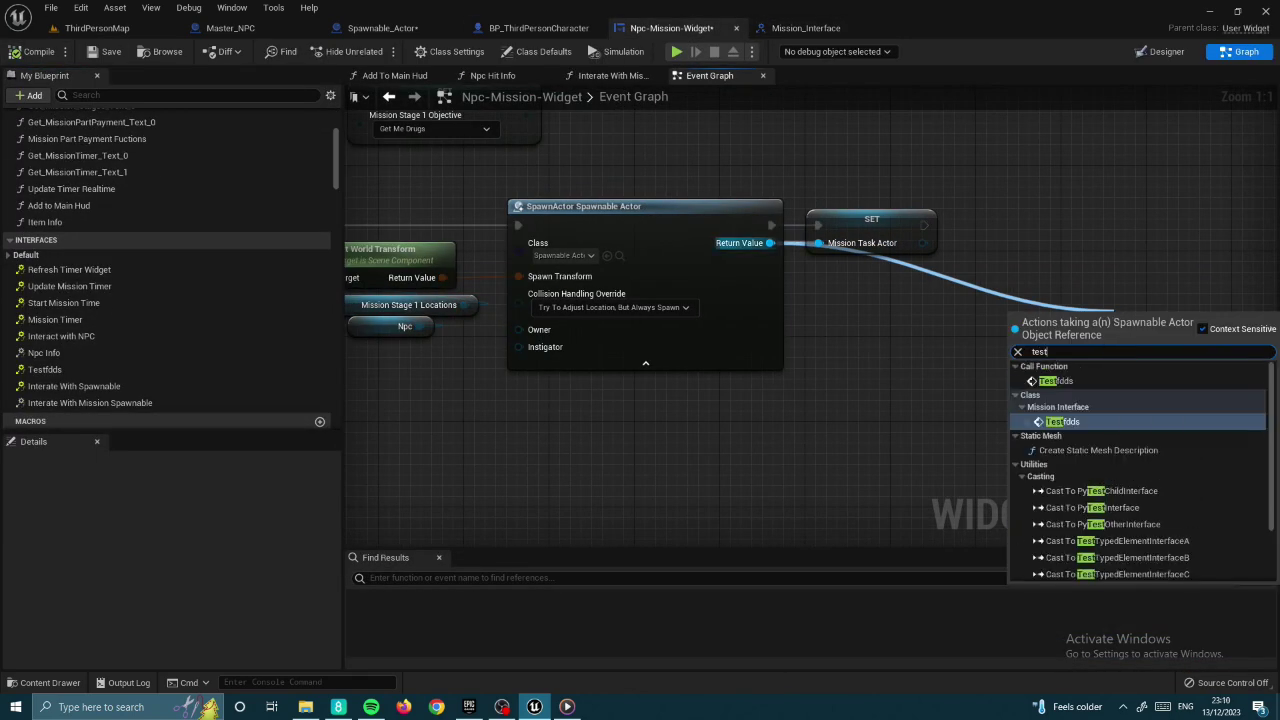
{"action": "left_click", "coordinate": [1131, 446]}
{"action": "left_click_drag", "start_coordinate": [985, 264], "coordinate": [882, 318]}
{"action": "left_click", "coordinate": [945, 392]}
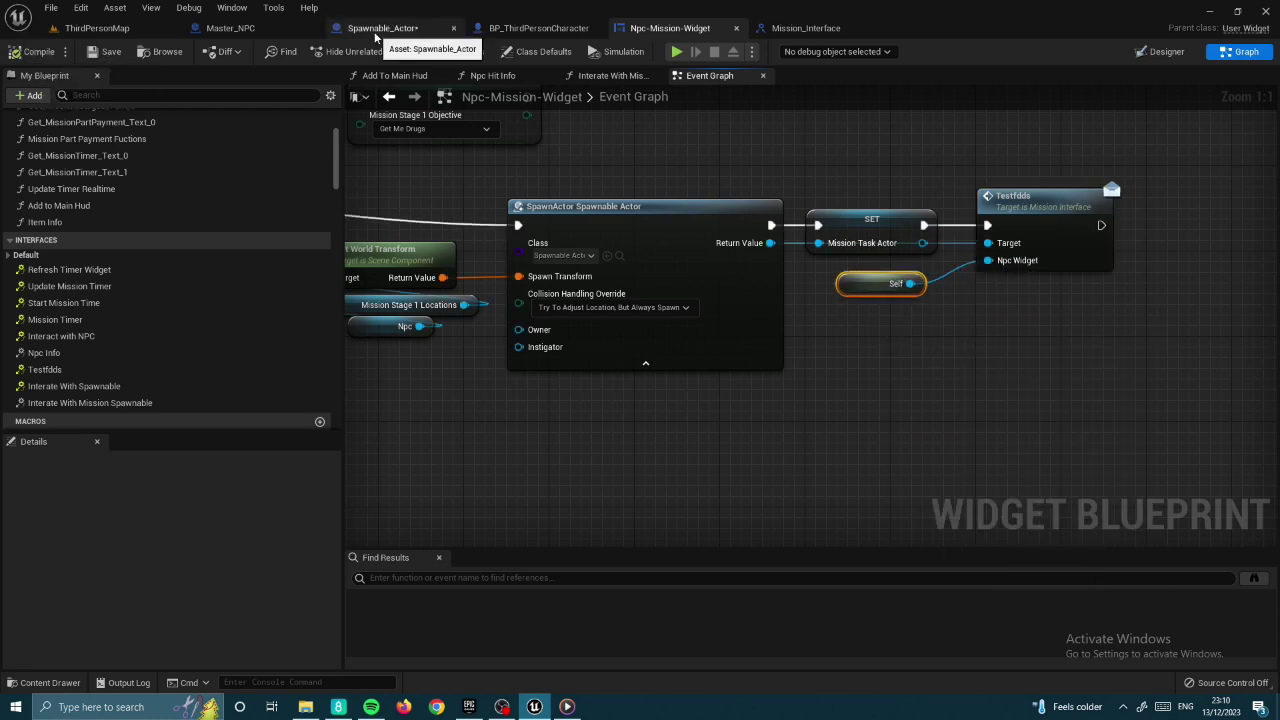
- Place the Event Testfdds node in Spawnable_Actor beside the interface call
{"action": "left_click", "coordinate": [383, 28]}
{"action": "scroll", "coordinate": [724, 178], "scroll_direction": "down", "scroll_amount": 3}
{"action": "scroll", "coordinate": [500, 171], "scroll_direction": "up", "scroll_amount": 3}
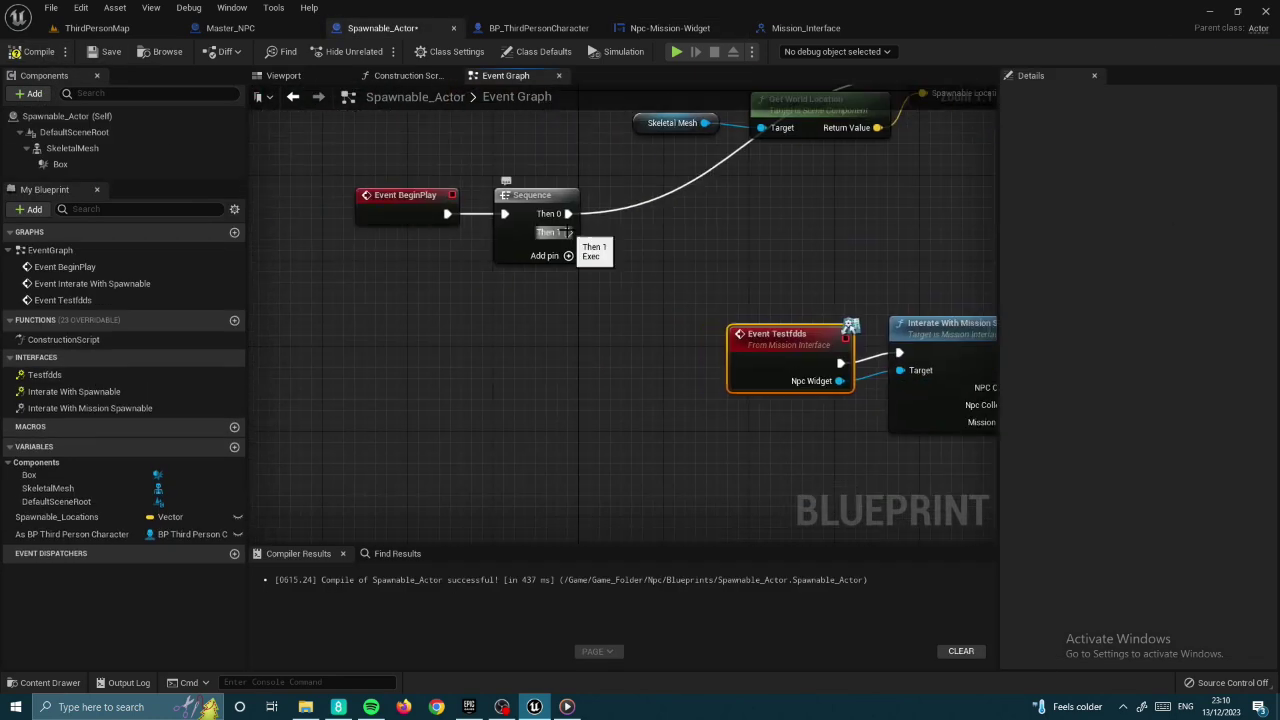
{"action": "right_click_drag", "start_coordinate": [700, 300], "coordinate": [355, 307]}
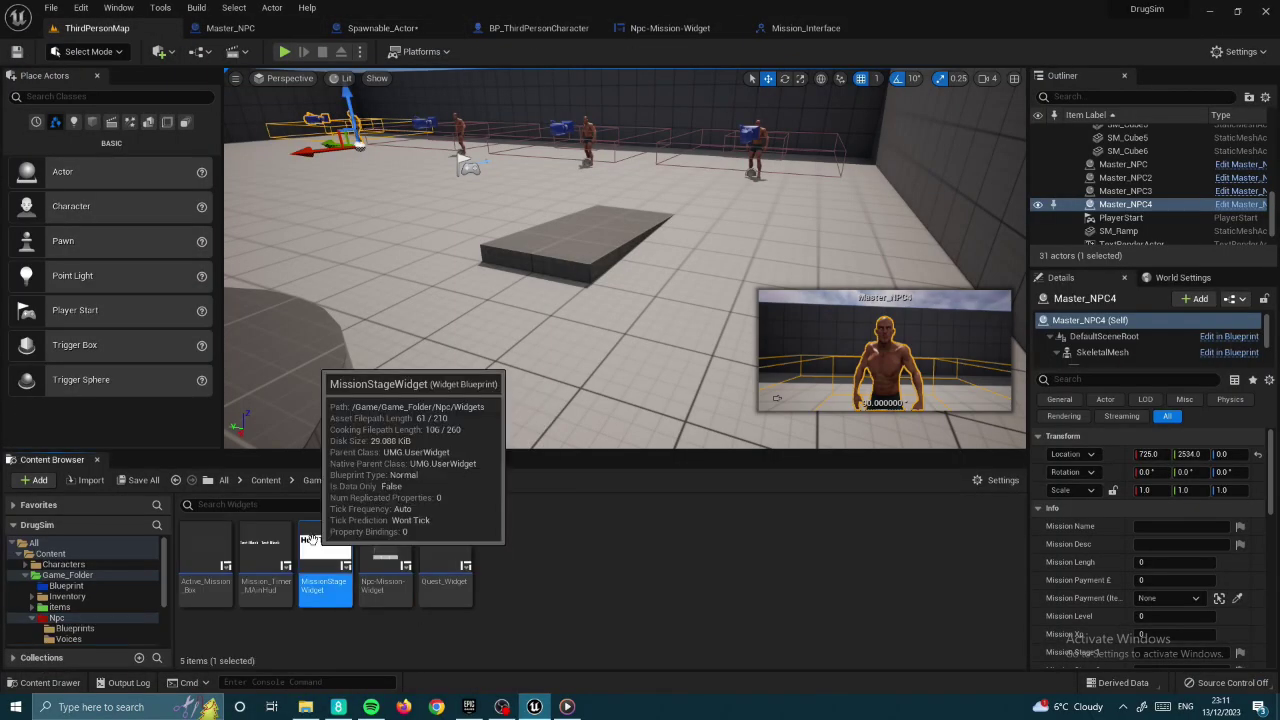
- Edit the MissionStageWidget message text to 'To {Mission Owner} Now Hurry U'
{"action": "double_click", "coordinate": [311, 538]}
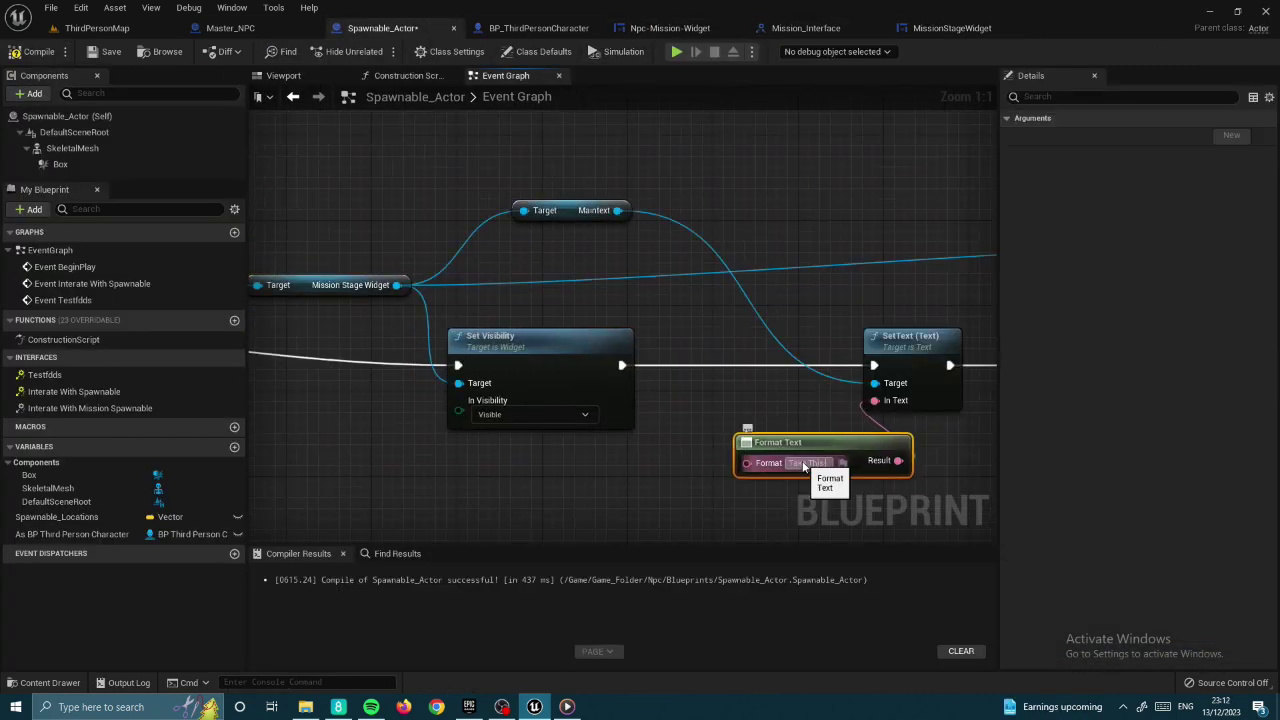
{"action": "type", "text": "To {Mission Owner} Now Hurry U"}
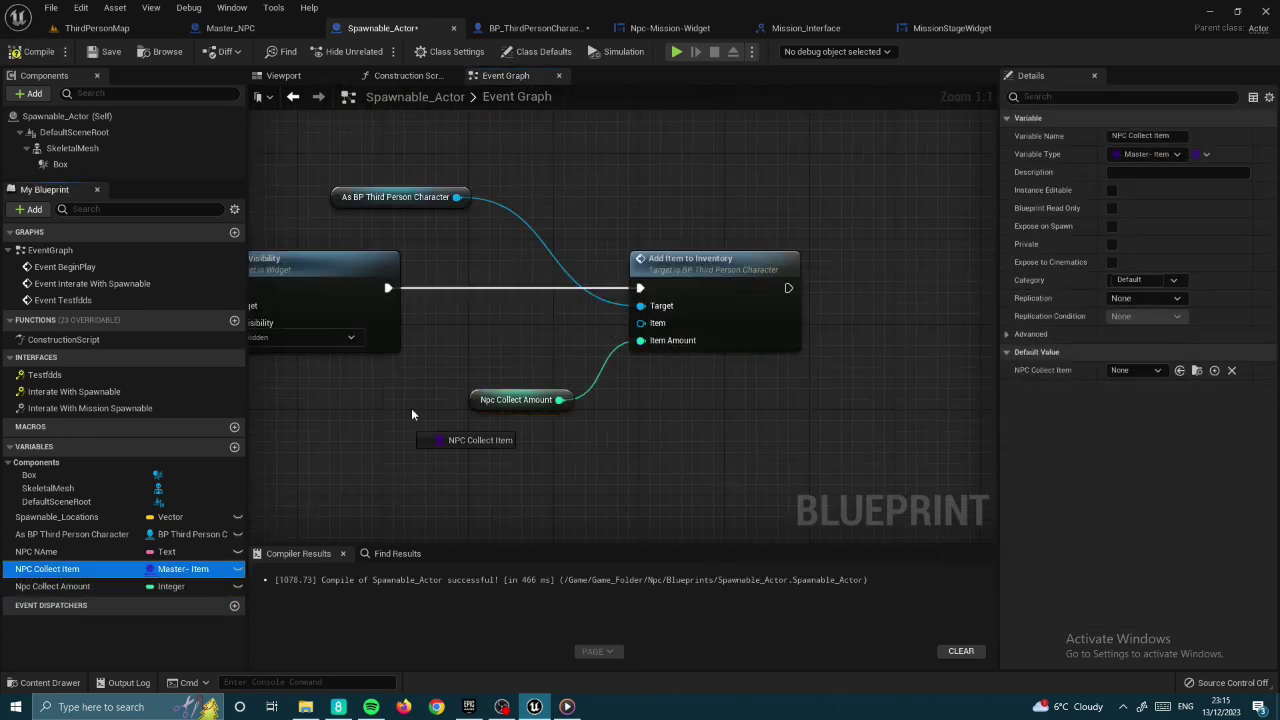
- Add a Get Class Defaults node fed by the NPC Collect Item getter
{"action": "left_click_drag", "start_coordinate": [411, 414], "coordinate": [450, 368]}
{"action": "left_click_drag", "start_coordinate": [512, 366], "coordinate": [557, 345]}
{"action": "type", "text": "get class"}
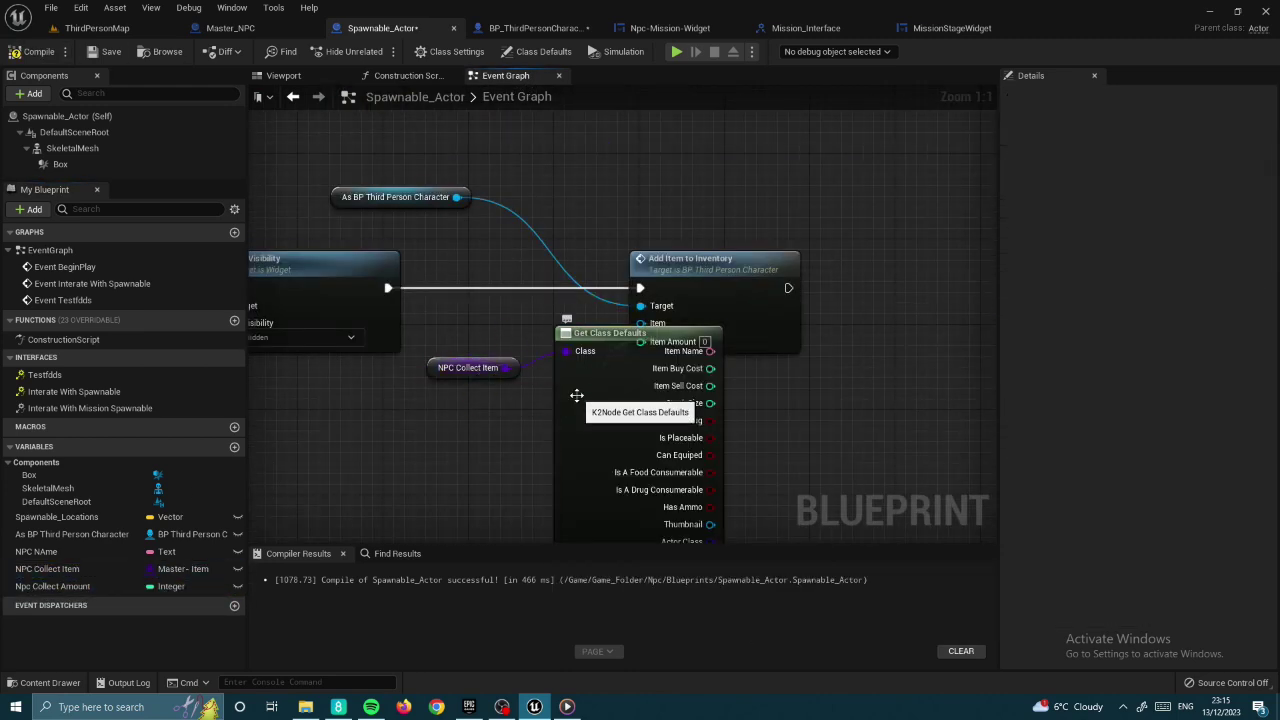
{"action": "left_click", "coordinate": [614, 409]}
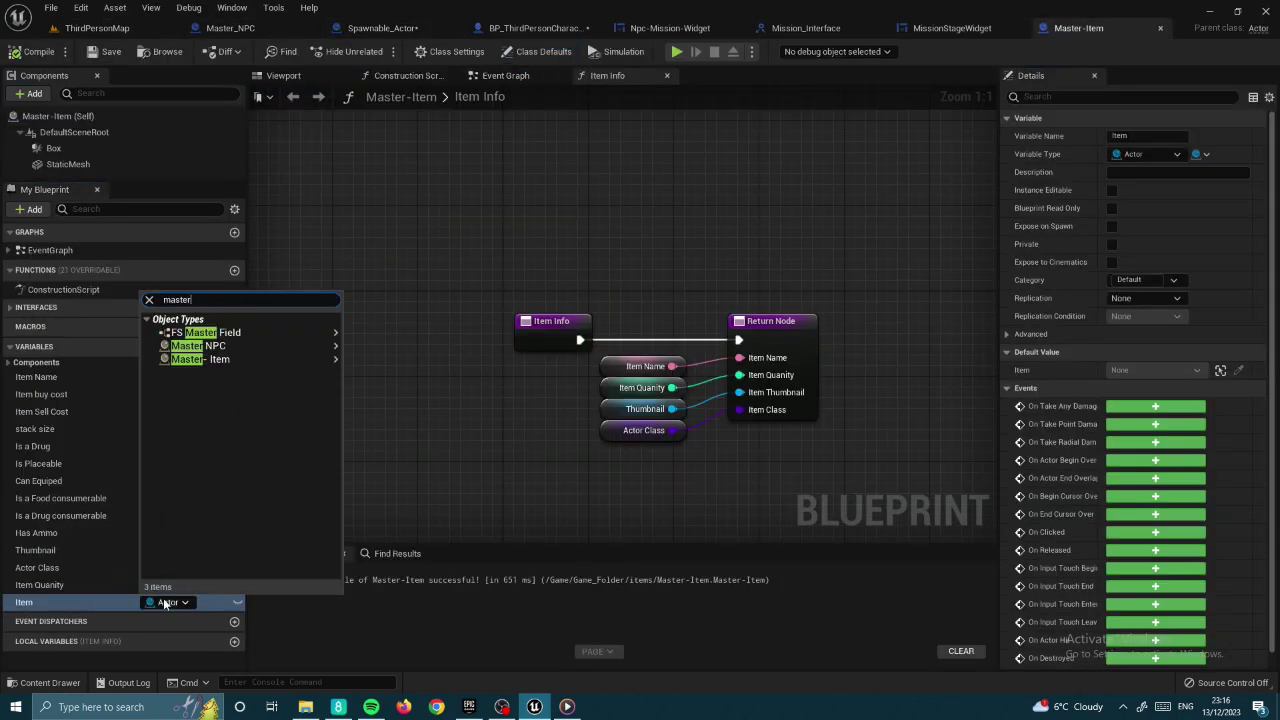
- Make the Item variable a Master-Item and connect NPC Collect Item to Add Item to Inventory
{"action": "left_click", "coordinate": [200, 359]}
{"action": "left_click", "coordinate": [39, 51]}
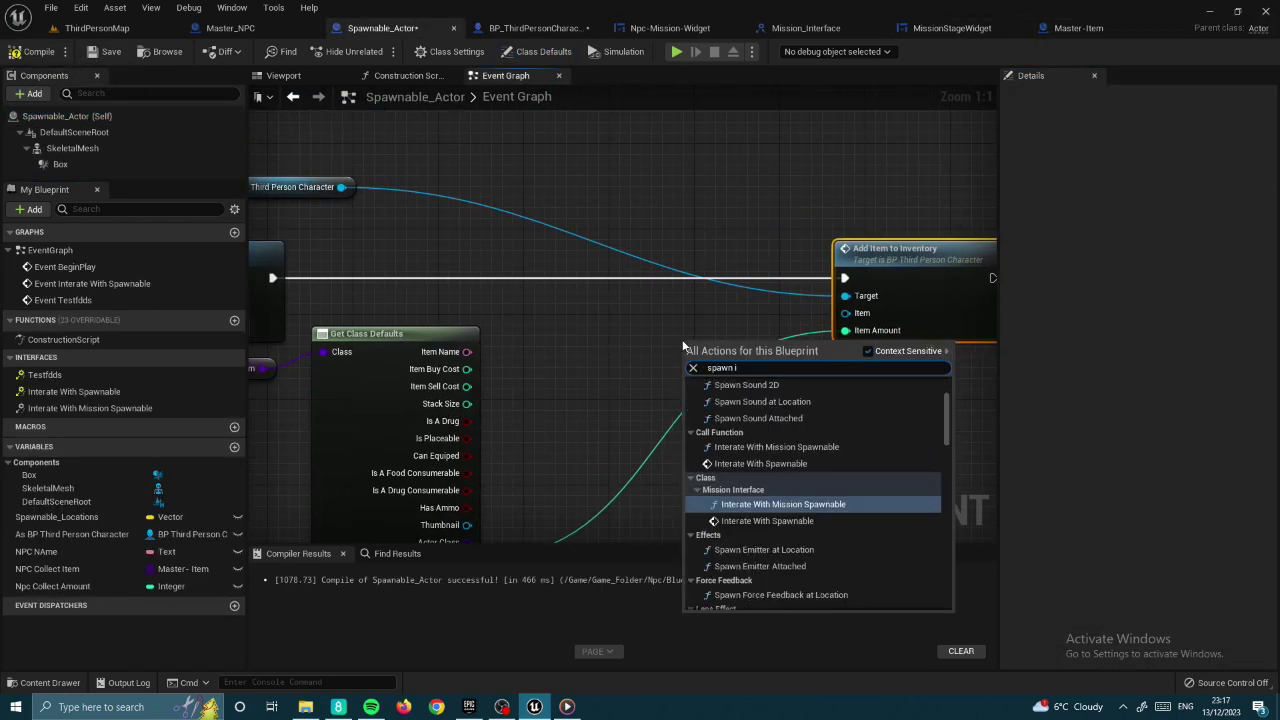
{"action": "left_click", "coordinate": [680, 308]}
{"action": "left_click", "coordinate": [644, 308]}
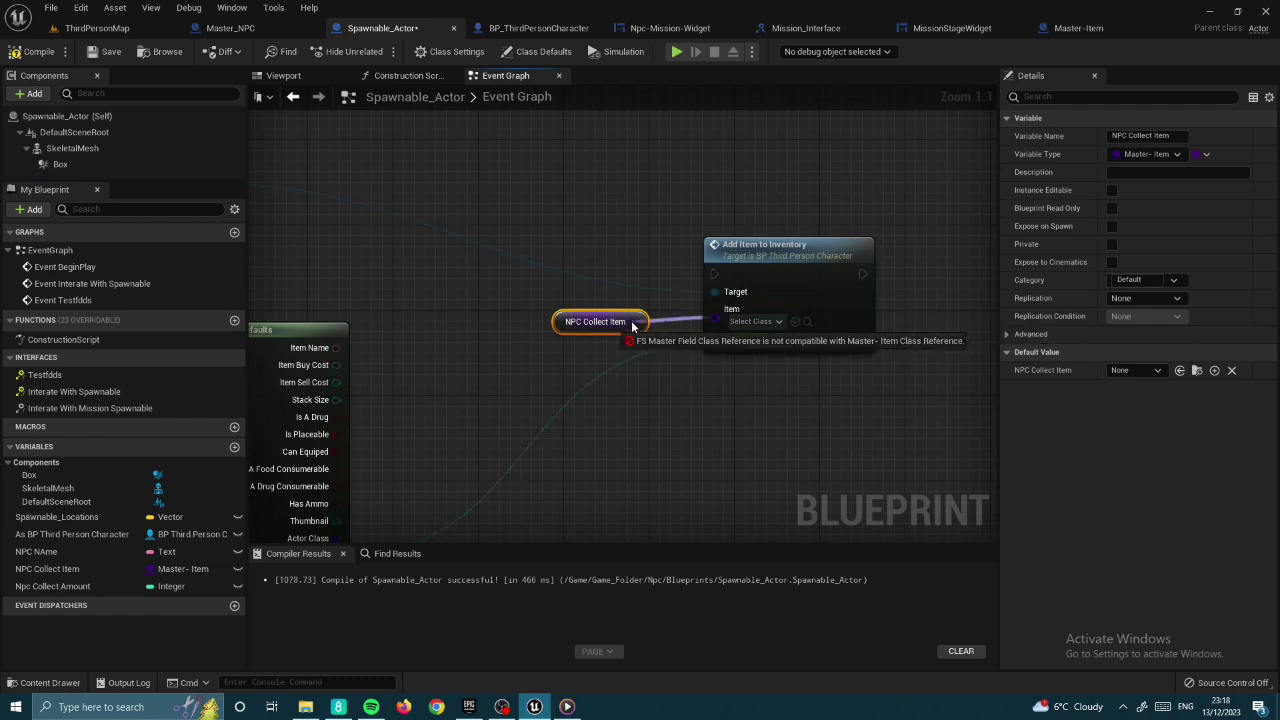
{"action": "left_click_drag", "start_coordinate": [632, 326], "coordinate": [508, 348]}
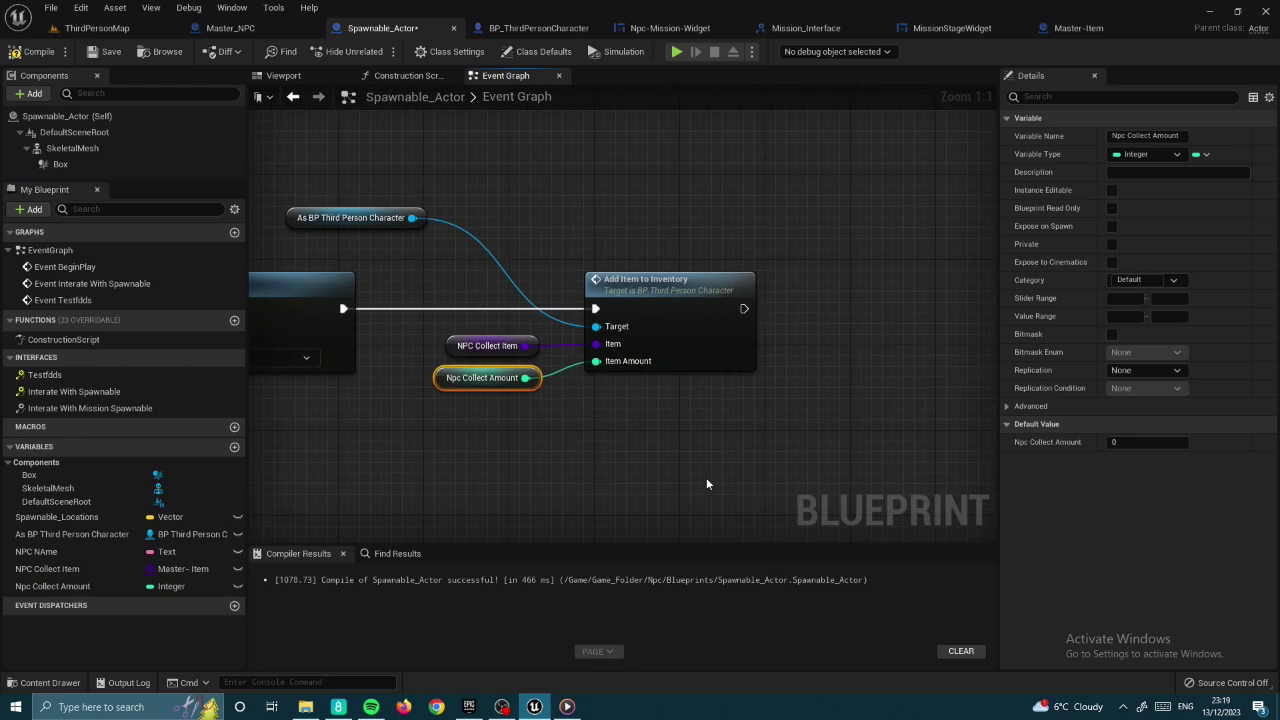
{"action": "left_click", "coordinate": [560, 31]}
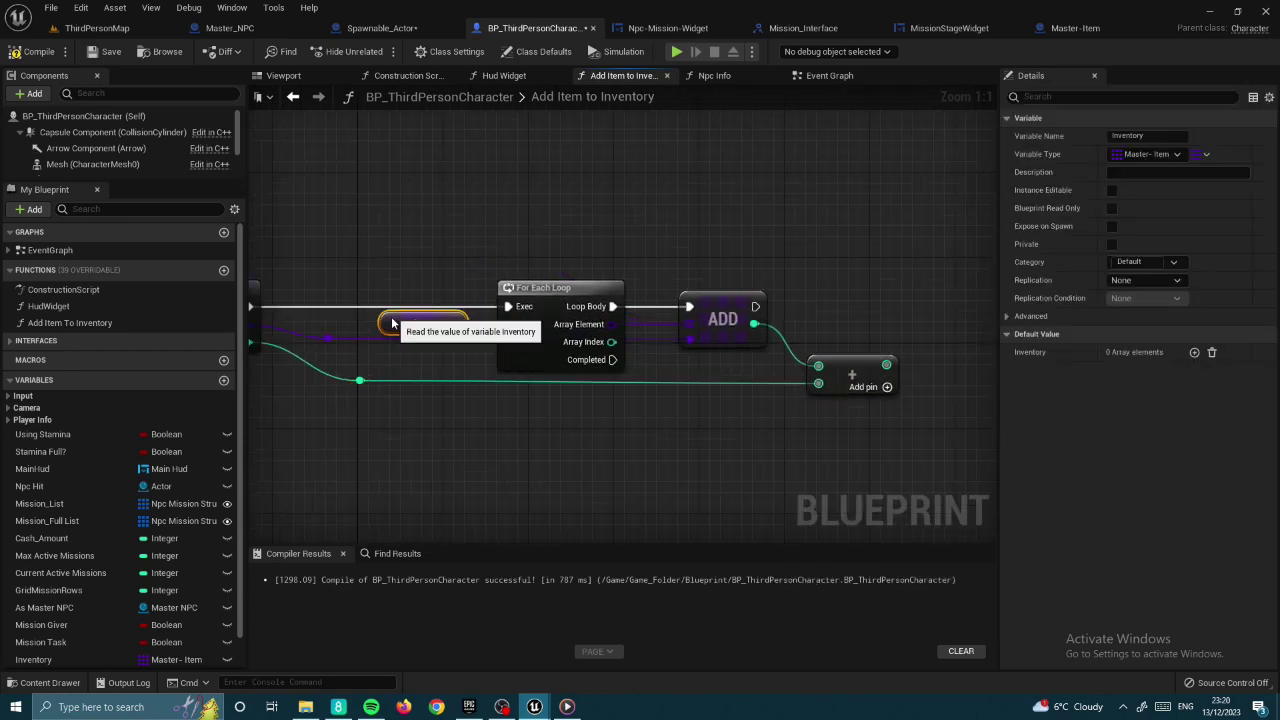
- Add a getter node off the For Each Loop's array element near Add Child to Uniform Grid
{"action": "mouse_move", "coordinate": [392, 322]}
{"action": "right_mouse_down"}
{"action": "mouse_move", "coordinate": [433, 199]}
{"action": "mouse_move", "coordinate": [723, 214]}
{"action": "right_mouse_up"}
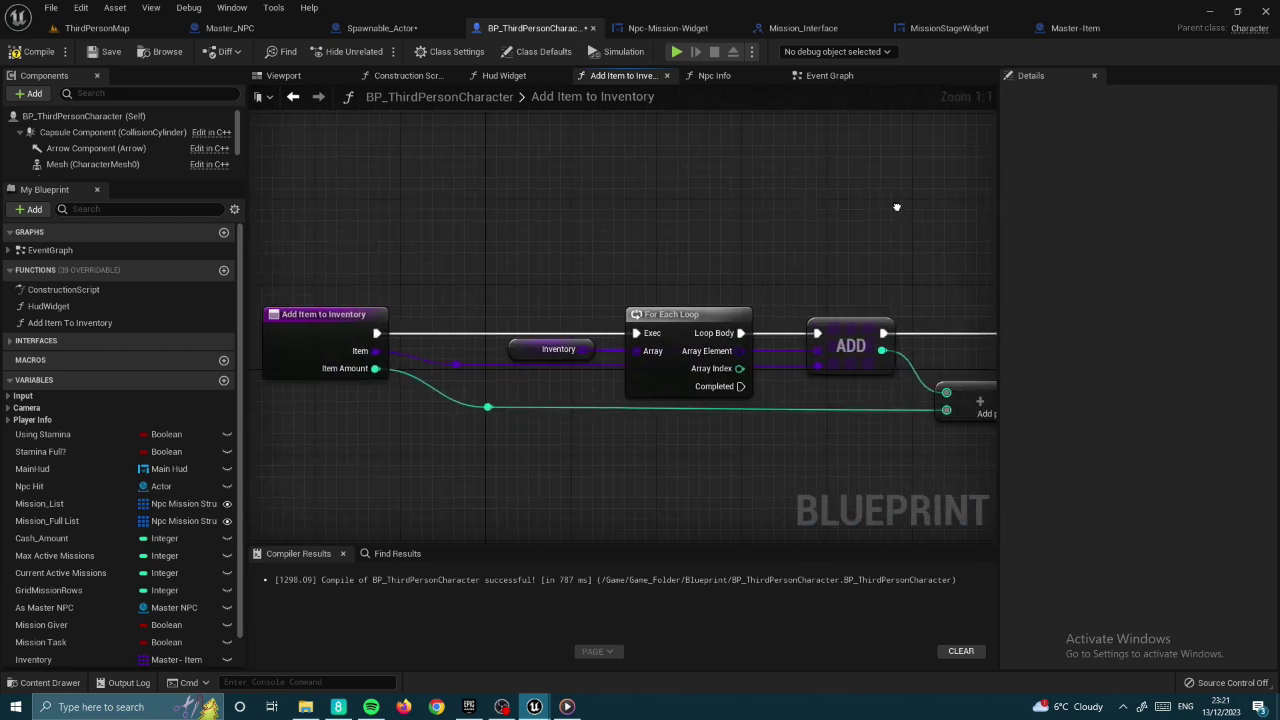
{"action": "left_click_drag", "start_coordinate": [492, 308], "coordinate": [748, 446]}
{"action": "type", "text": "get i"}
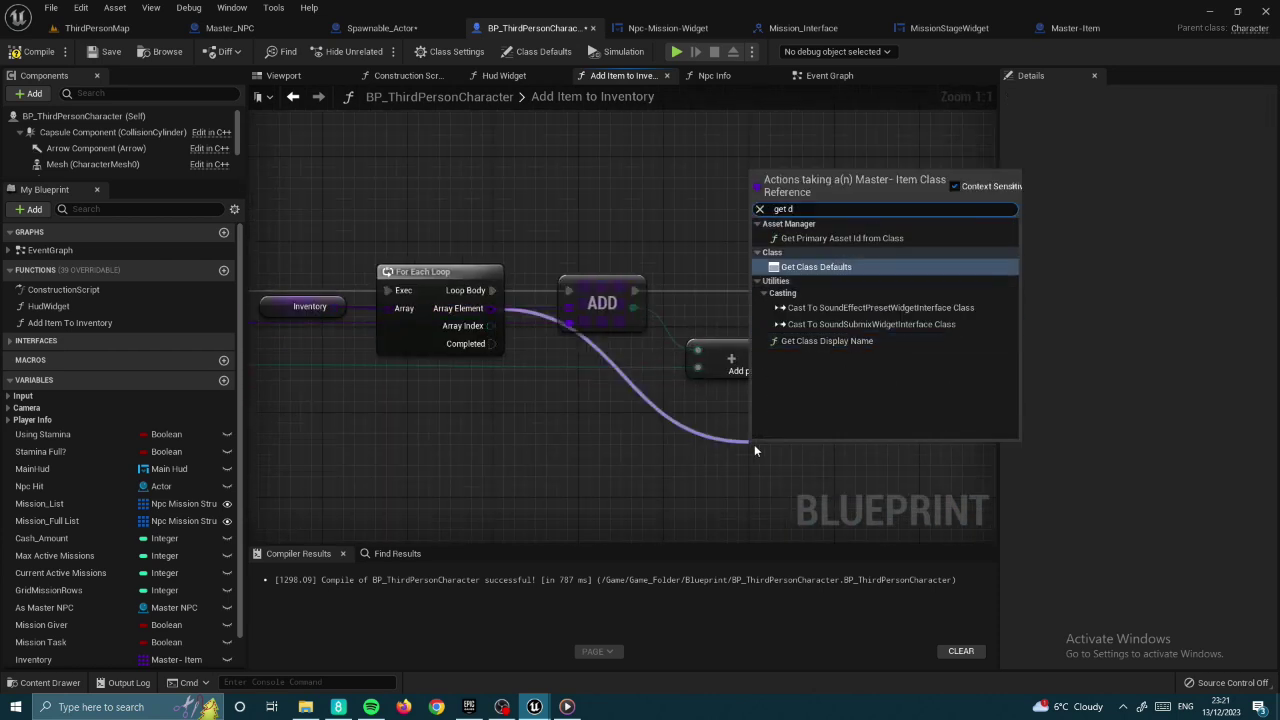
{"action": "key", "text": "Return"}
{"action": "mouse_move", "coordinate": [733, 271]}
{"action": "right_mouse_down"}
{"action": "mouse_move", "coordinate": [745, 420]}
{"action": "mouse_move", "coordinate": [770, 425]}
{"action": "right_mouse_up"}
- Change the Inventory variable's type and add an array ADD node from Inventory
{"action": "left_click", "coordinate": [1143, 153]}
{"action": "left_click", "coordinate": [1112, 217]}
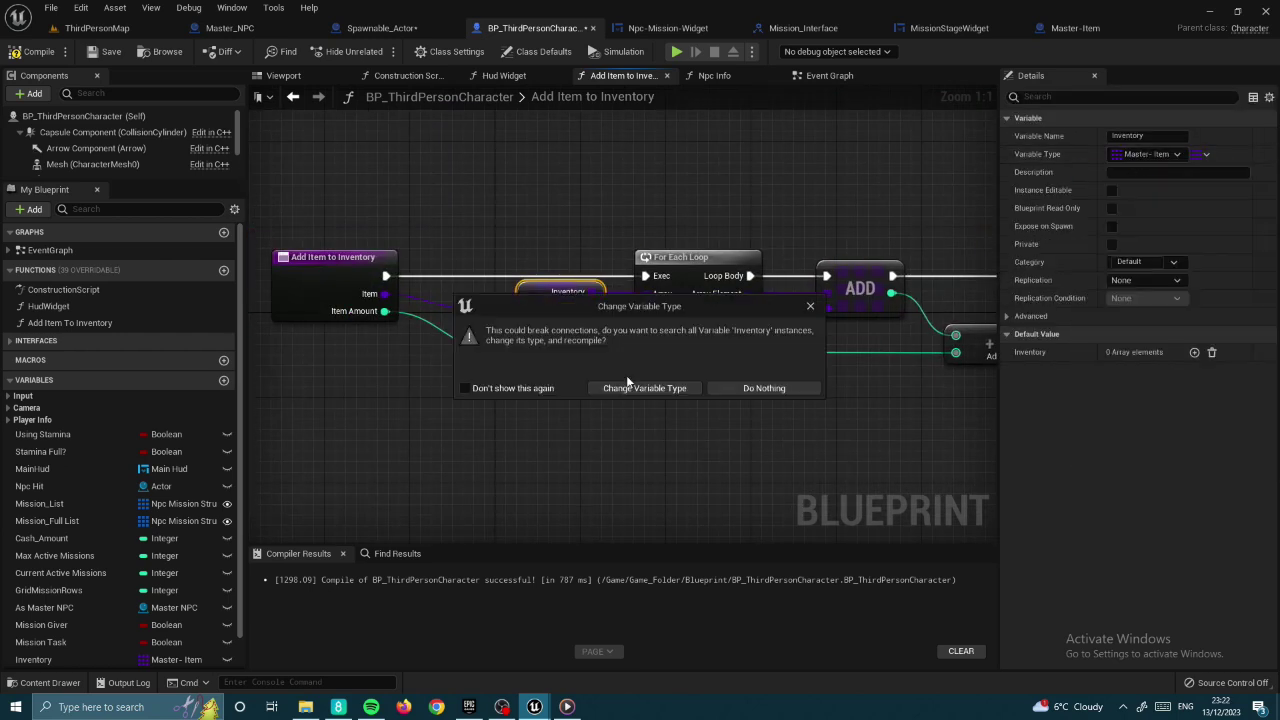
{"action": "type", "text": "for e"}
{"action": "key", "text": "Return"}
{"action": "left_click_drag", "start_coordinate": [655, 292], "coordinate": [766, 397]}
{"action": "type", "text": "Add"}
{"action": "key", "text": "Return"}
{"action": "left_click_drag", "start_coordinate": [628, 291], "coordinate": [643, 366]}
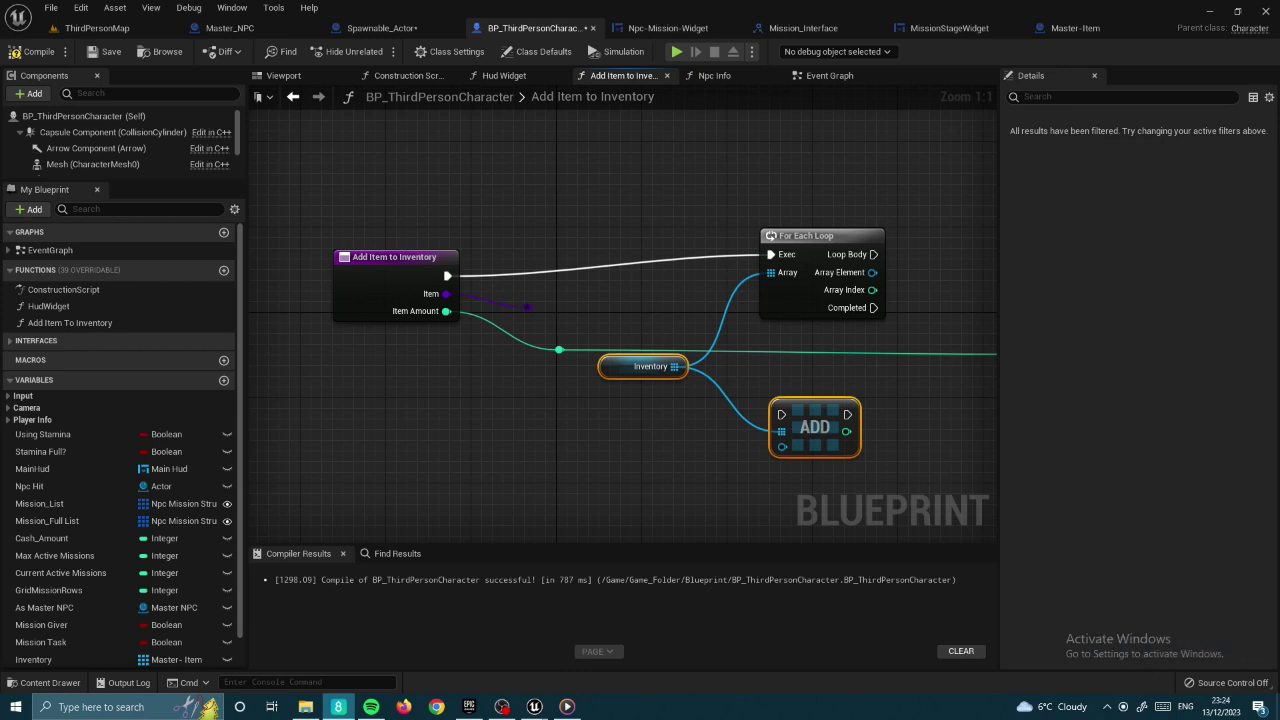
- Construct a Master-Item from the Item input and add a Create Widget node set to Inventory Slot
{"action": "left_click_drag", "start_coordinate": [448, 284], "coordinate": [555, 295]}
{"action": "left_click", "coordinate": [651, 457]}
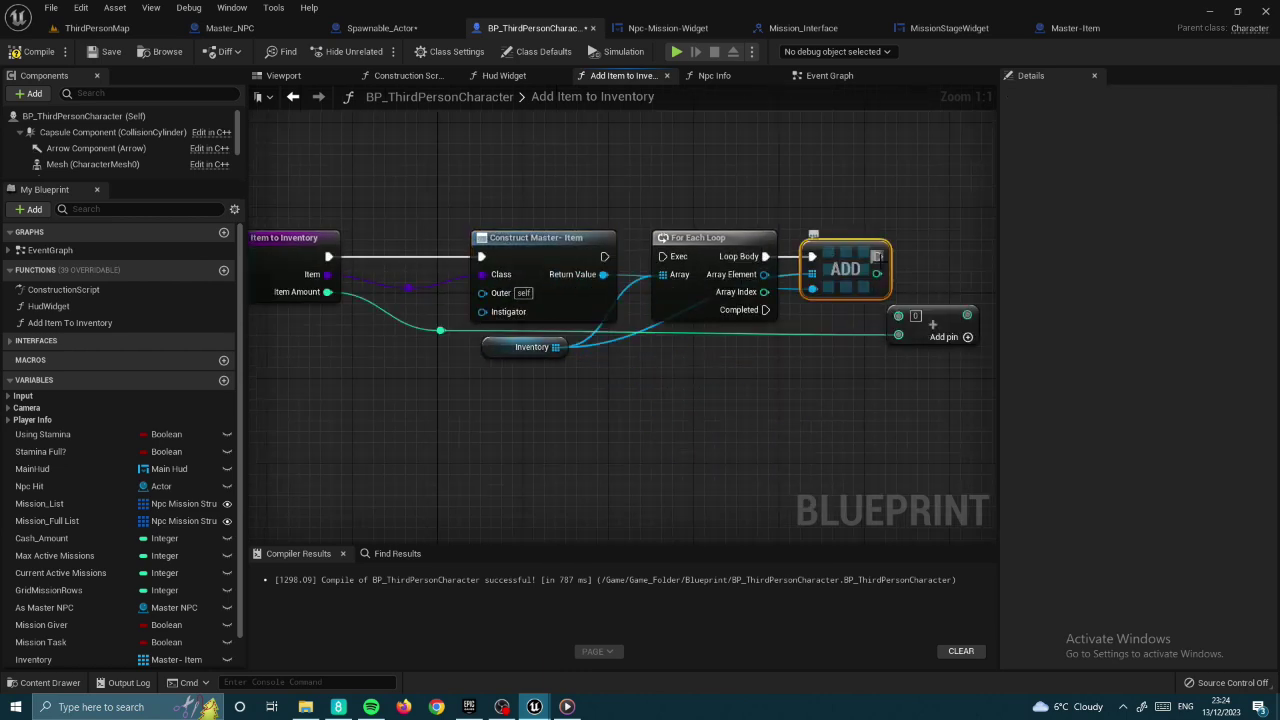
{"action": "left_click_drag", "start_coordinate": [877, 272], "coordinate": [978, 315]}
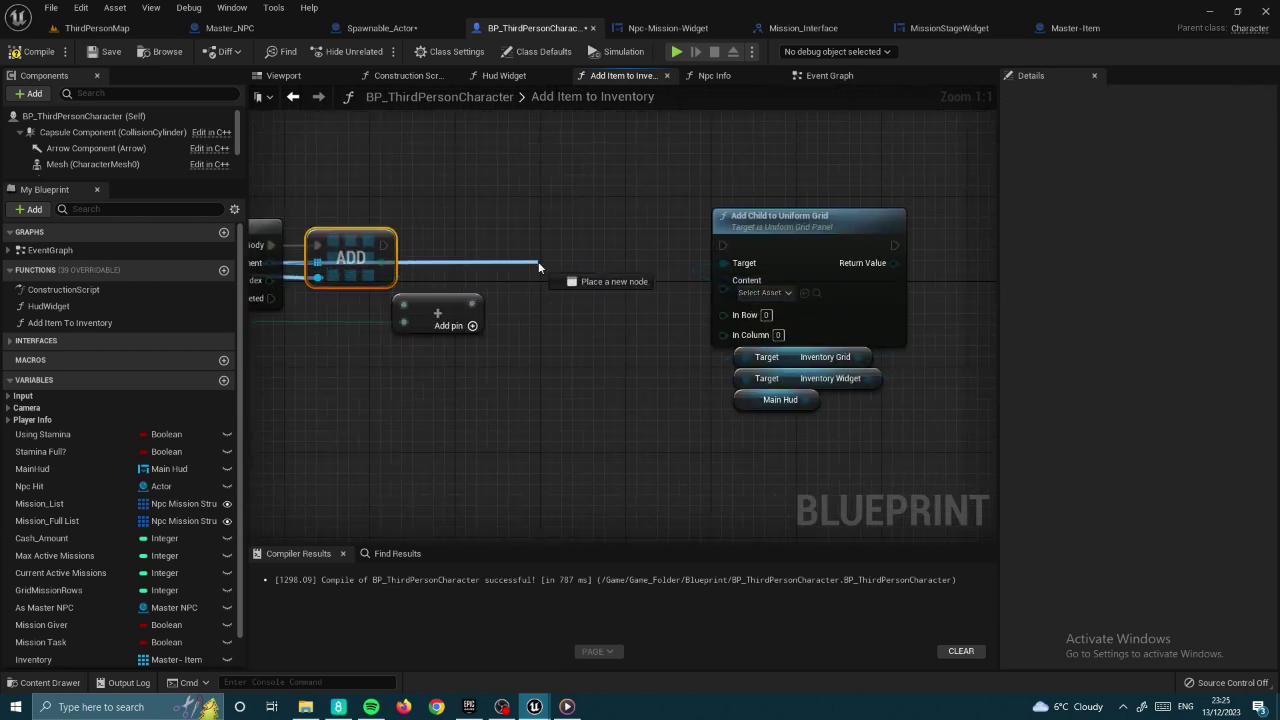
{"action": "right_click", "coordinate": [582, 457]}
{"action": "left_click", "coordinate": [650, 300]}
{"action": "left_click", "coordinate": [760, 456]}
{"action": "left_click", "coordinate": [758, 430]}
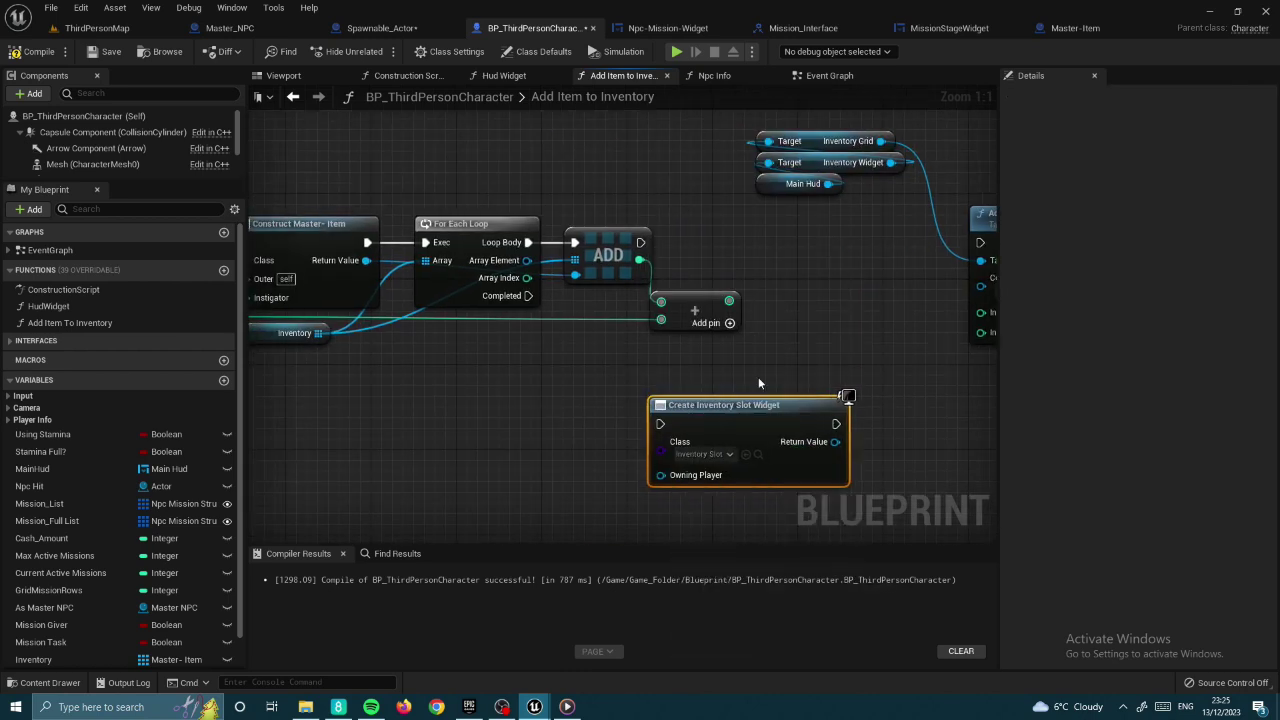
- Undo and restore the ADD node, then try wiring the item class into the widget's Class input
{"action": "right_click_drag", "start_coordinate": [608, 362], "coordinate": [751, 339]}
{"action": "left_click", "coordinate": [559, 221]}
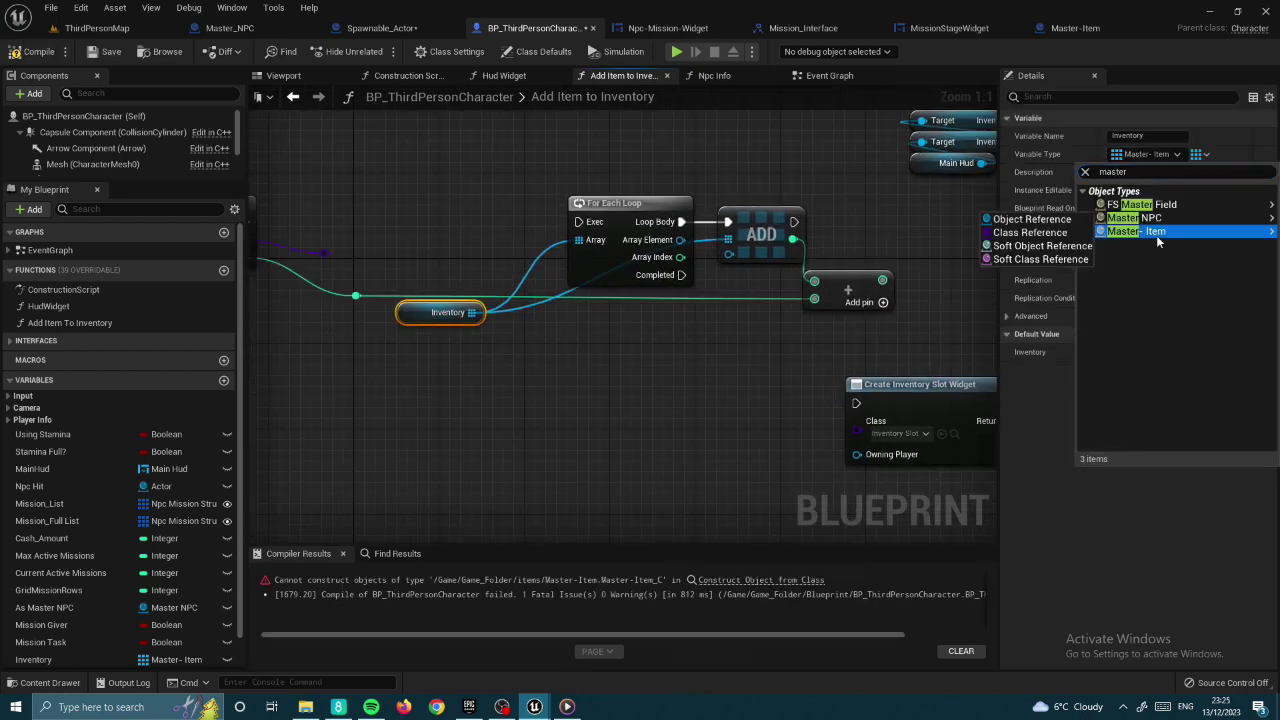
{"action": "key", "text": "ctrl+z"}
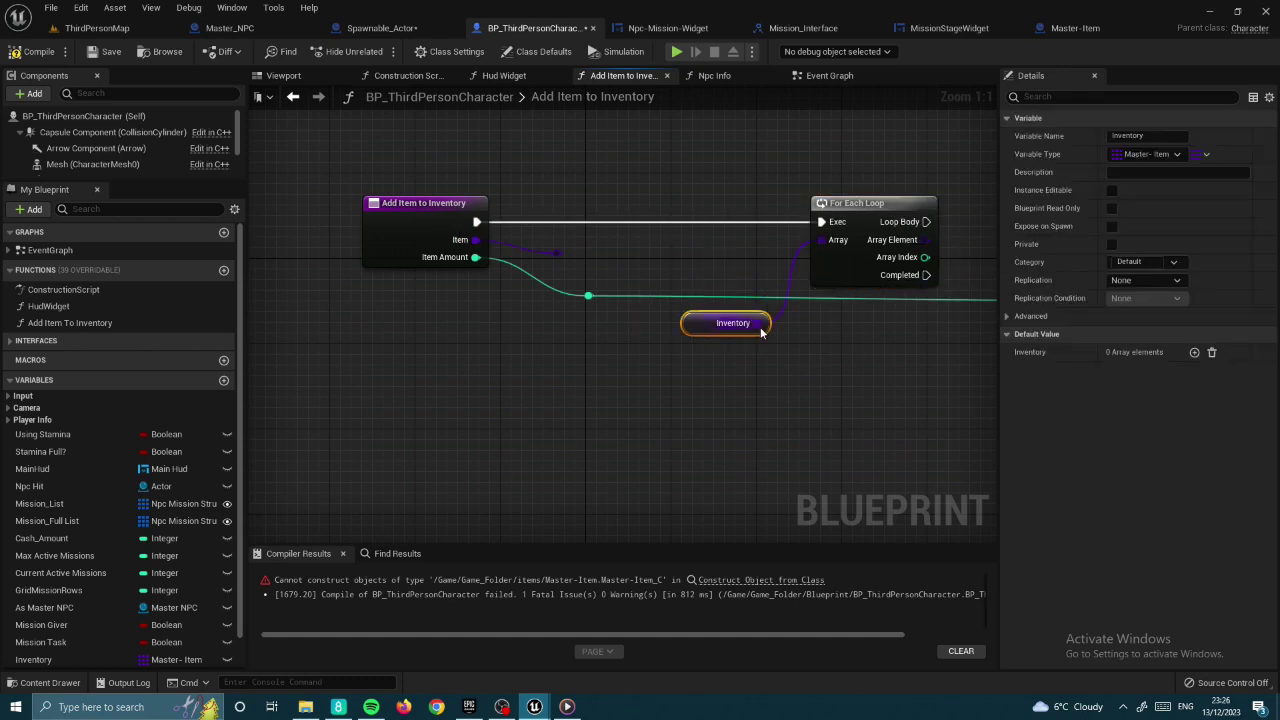
{"action": "key", "text": "ctrl+y"}
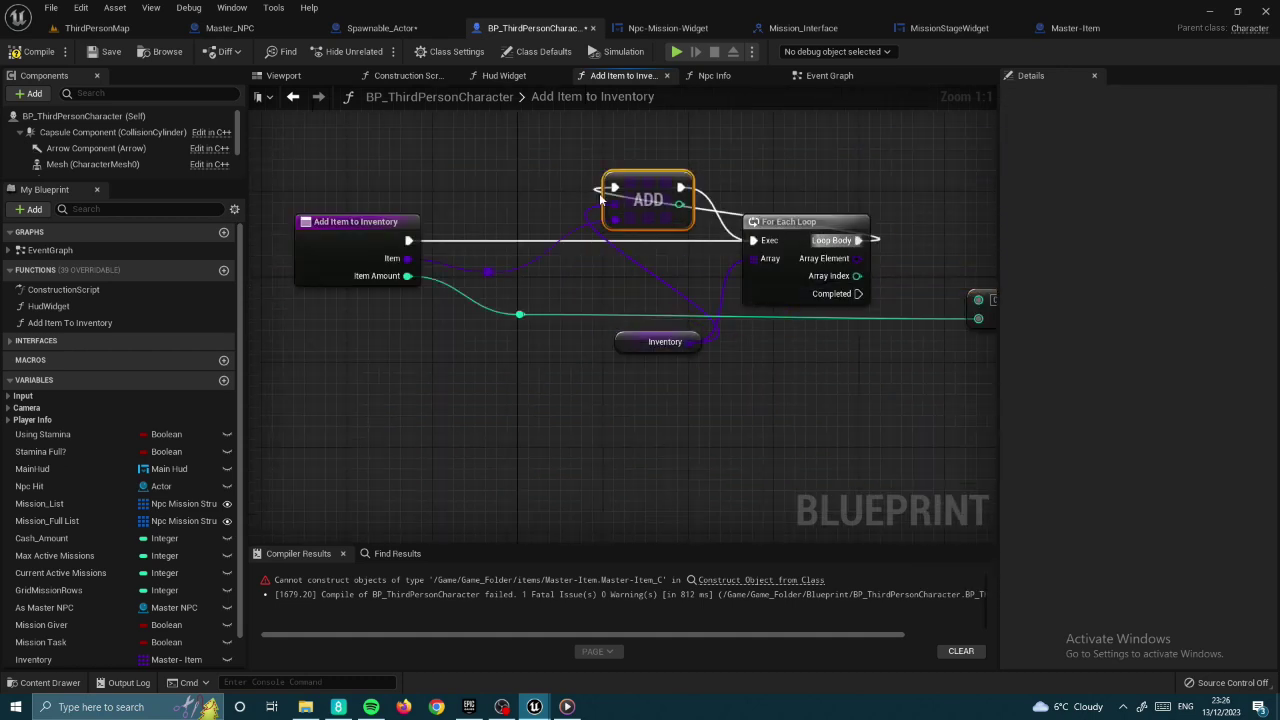
{"action": "right_click_drag", "start_coordinate": [733, 258], "coordinate": [356, 211]}
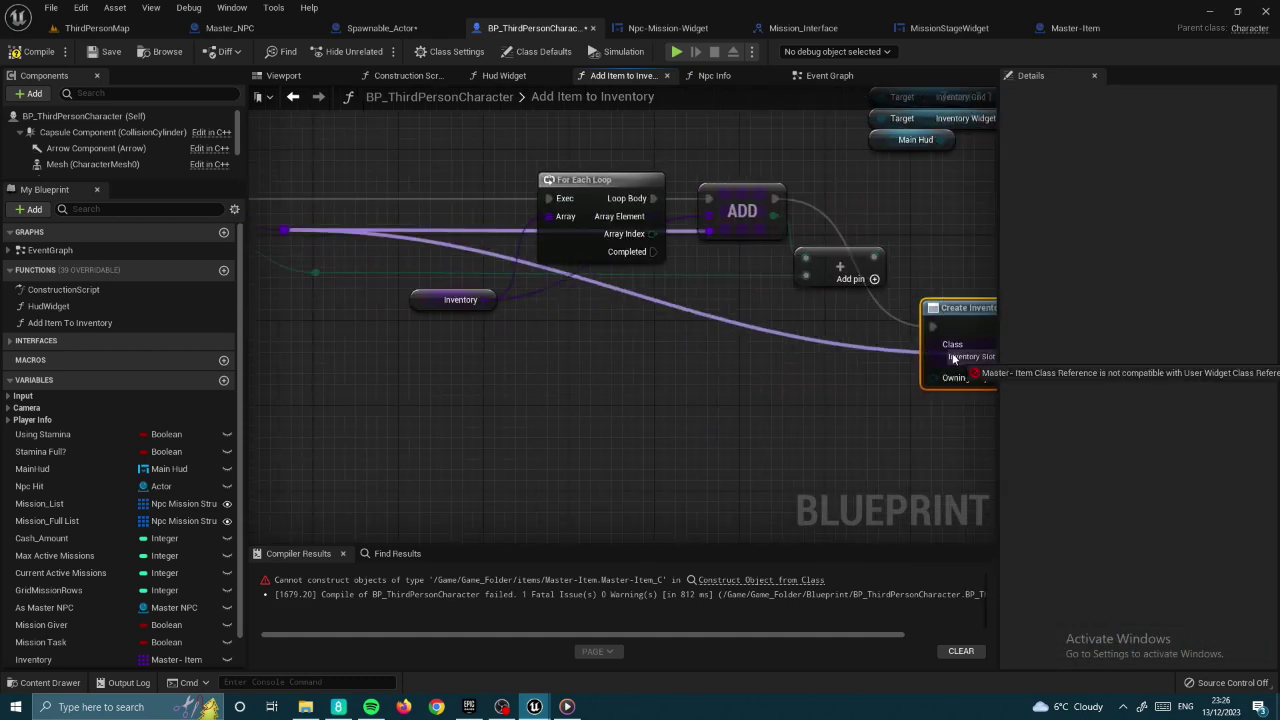
{"action": "left_click", "coordinate": [803, 352]}
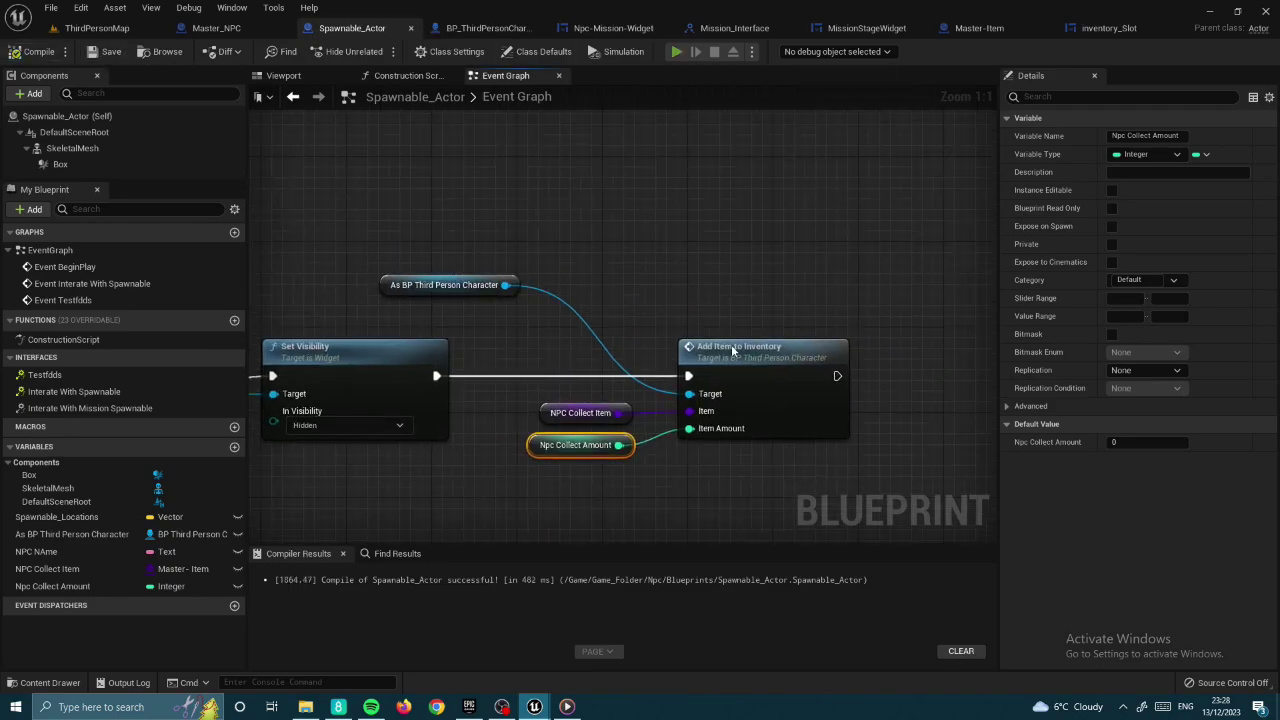
- Return to BP_ThirdPersonCharacter's Add Item to Inventory function graph
{"action": "double_click", "coordinate": [733, 349]}
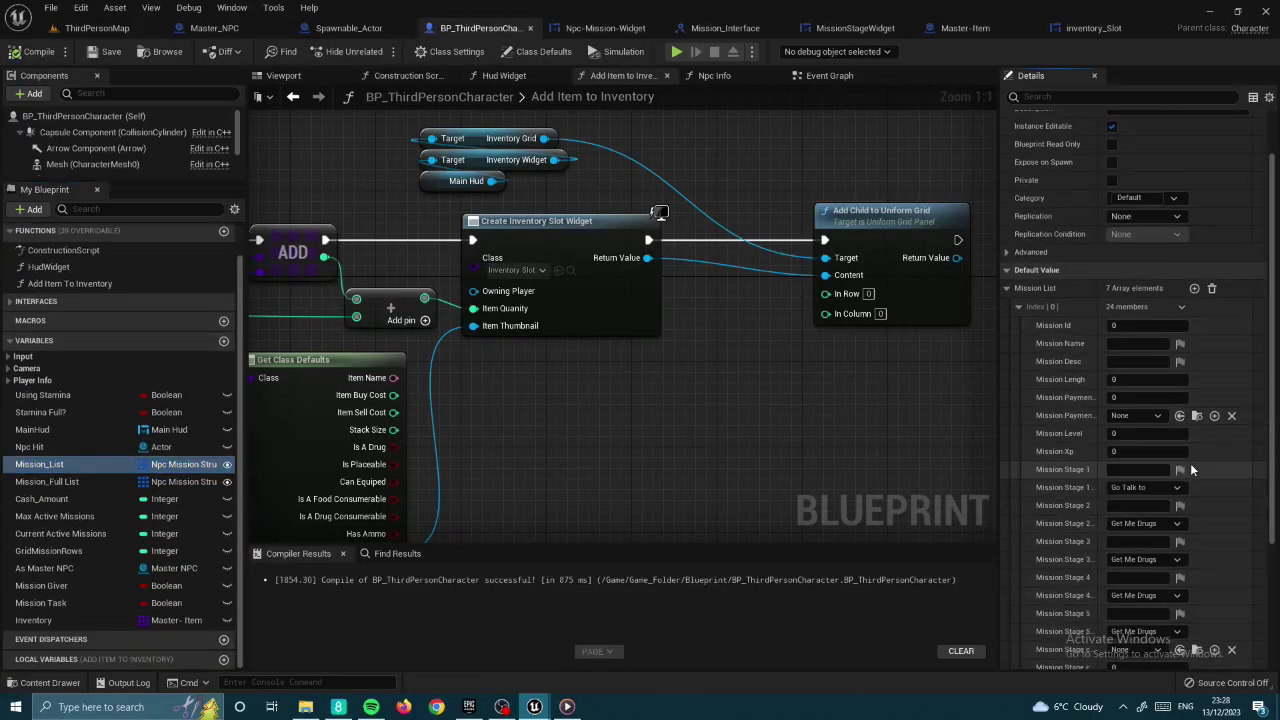
- Playtest and stop with Esc, then view the inventory_Slot widget's designer layout
{"action": "scroll", "coordinate": [1143, 578], "scroll_direction": "down", "scroll_amount": 3}
{"action": "scroll", "coordinate": [1143, 578], "scroll_direction": "down", "scroll_amount": 2}
{"action": "scroll", "coordinate": [1143, 578], "scroll_direction": "down", "scroll_amount": 3}
{"action": "scroll", "coordinate": [1143, 578], "scroll_direction": "down", "scroll_amount": 3}
{"action": "scroll", "coordinate": [1090, 590], "scroll_direction": "down", "scroll_amount": 5}
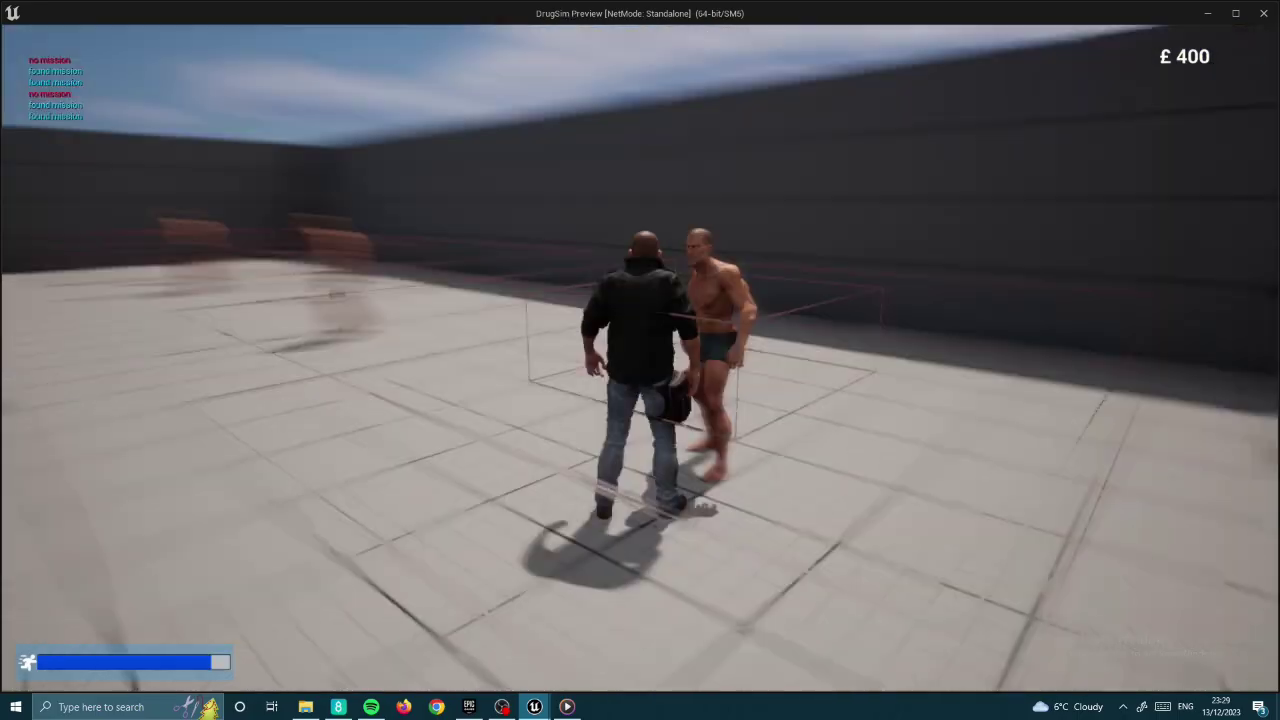
{"action": "key", "text": "Escape"}
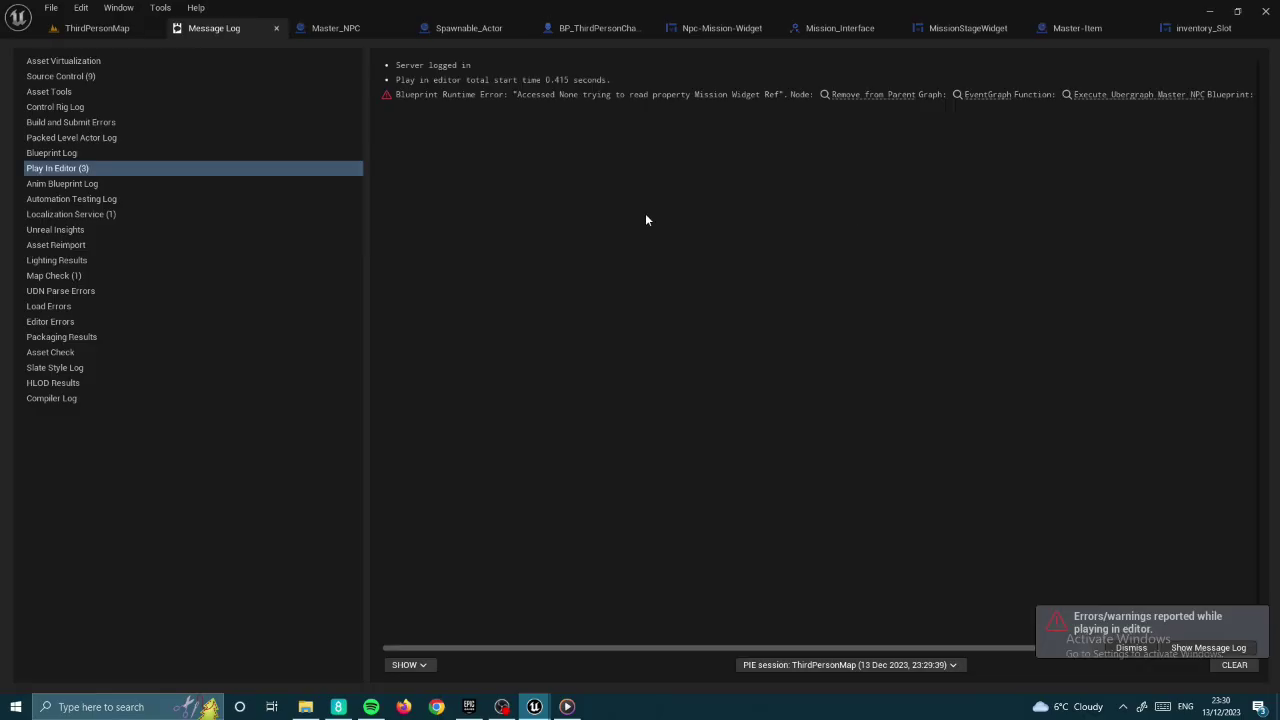
{"action": "left_click", "coordinate": [1100, 28]}
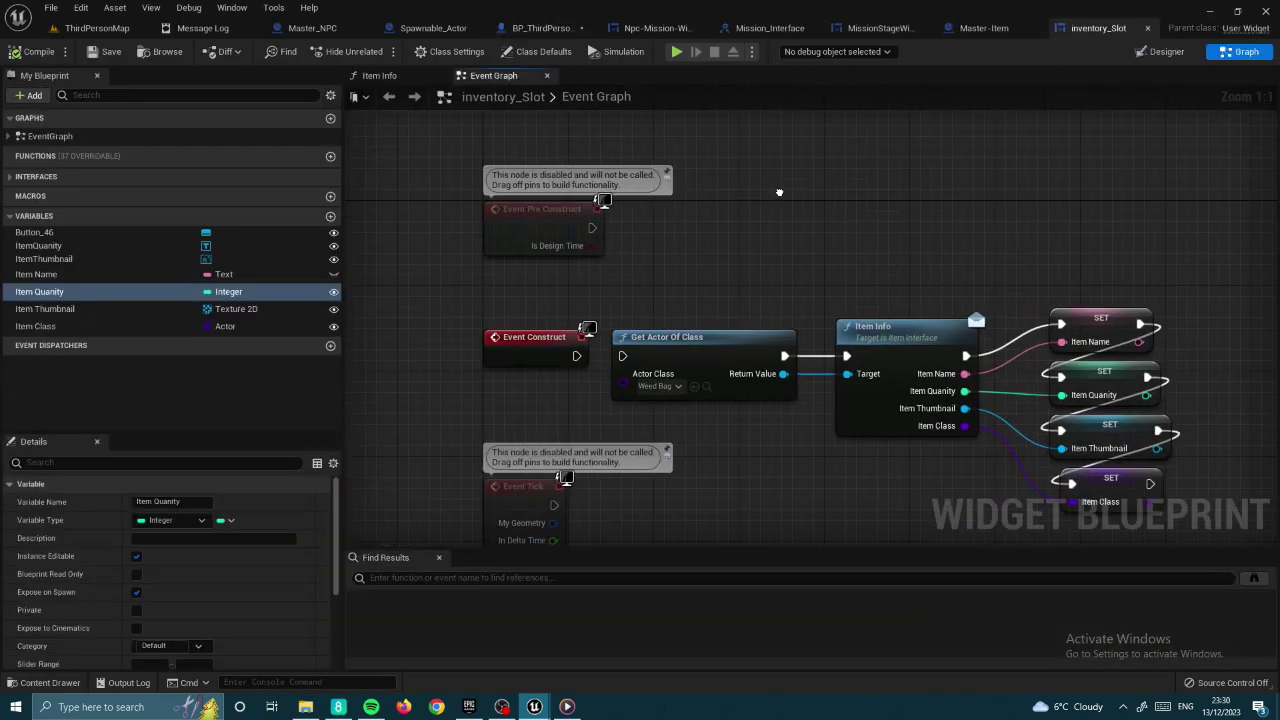
{"action": "left_click", "coordinate": [1166, 51]}
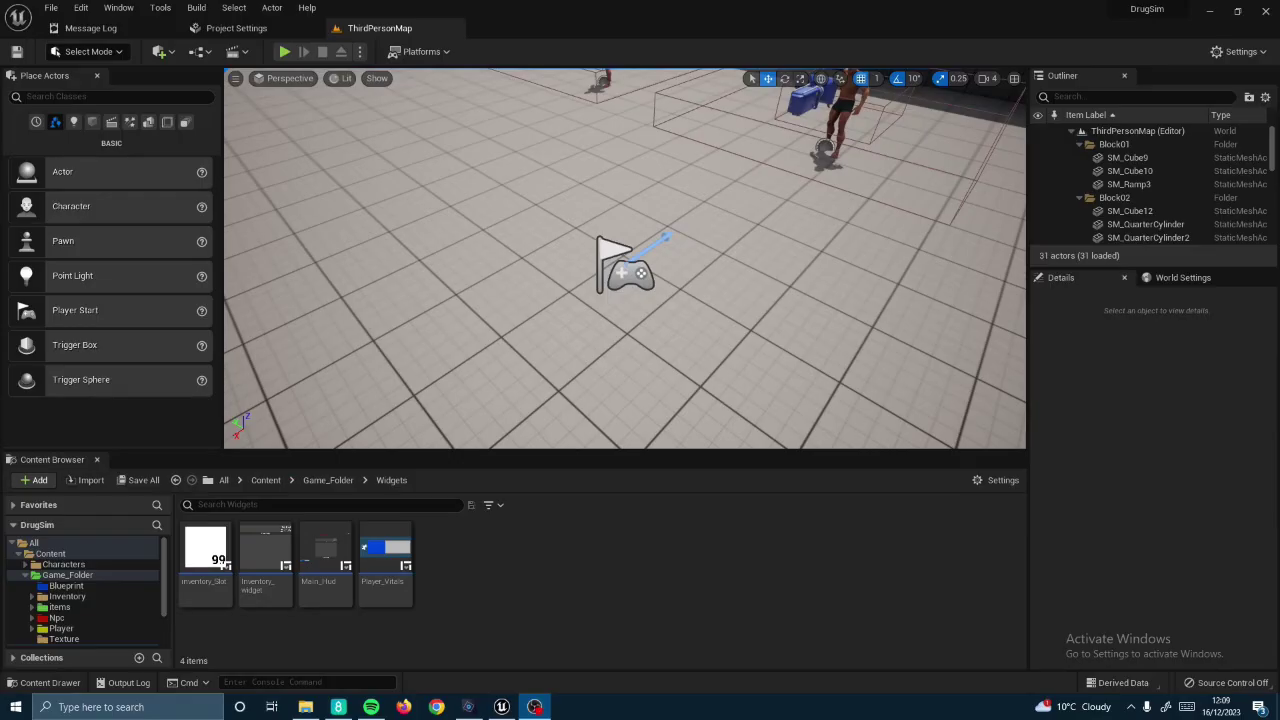
- Stop the play session and open MissionStageWidget from the Npc widgets folder
{"action": "key", "text": "Escape"}
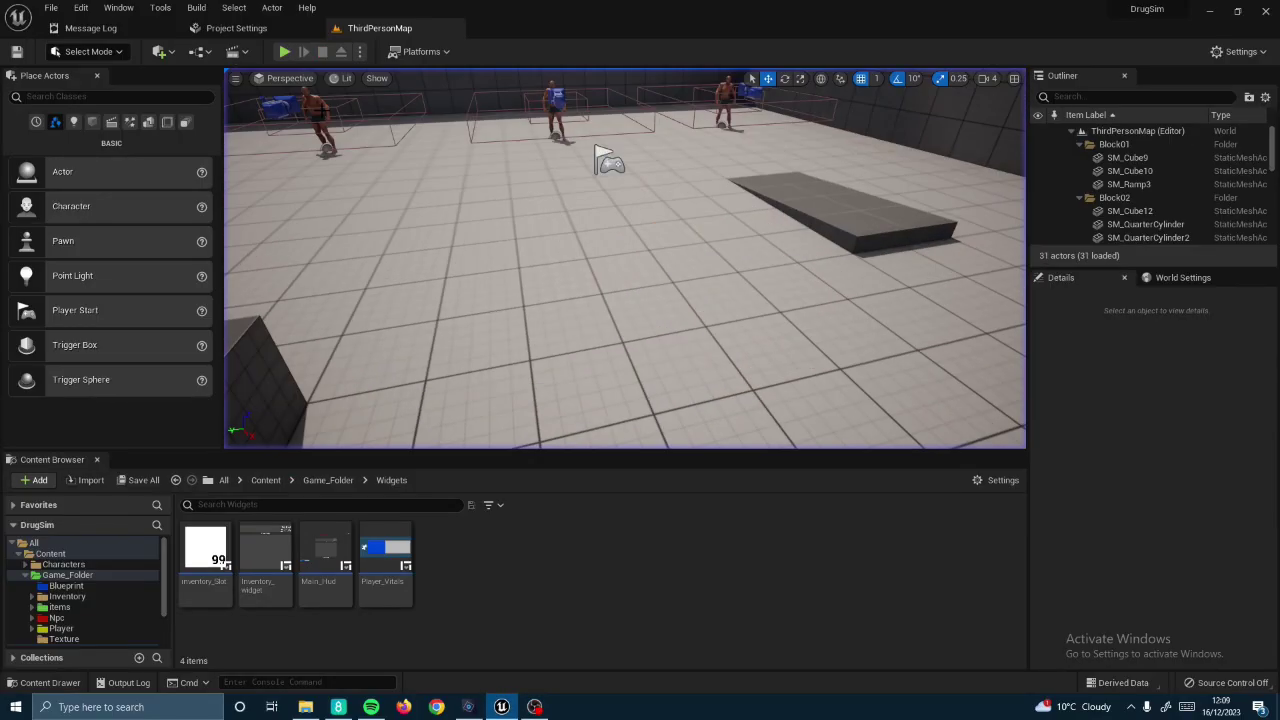
{"action": "double_click", "coordinate": [325, 555]}
{"action": "left_click", "coordinate": [325, 555]}
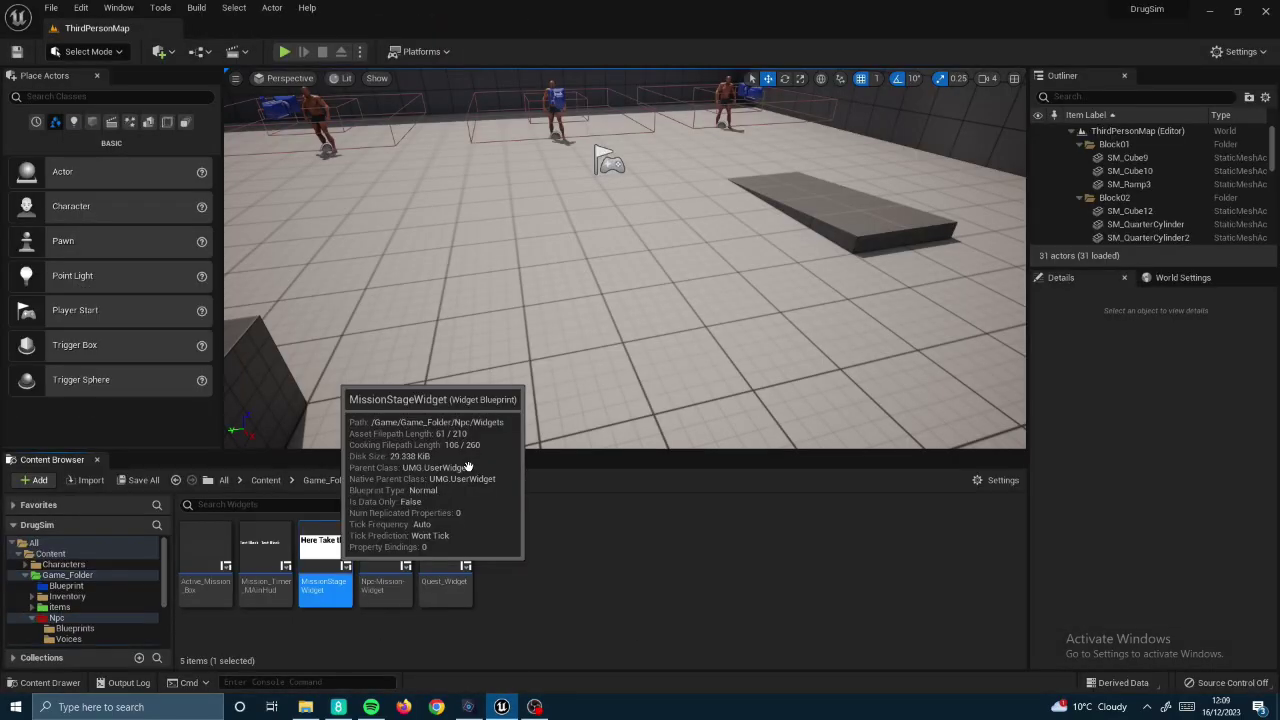
{"action": "double_click", "coordinate": [325, 558]}
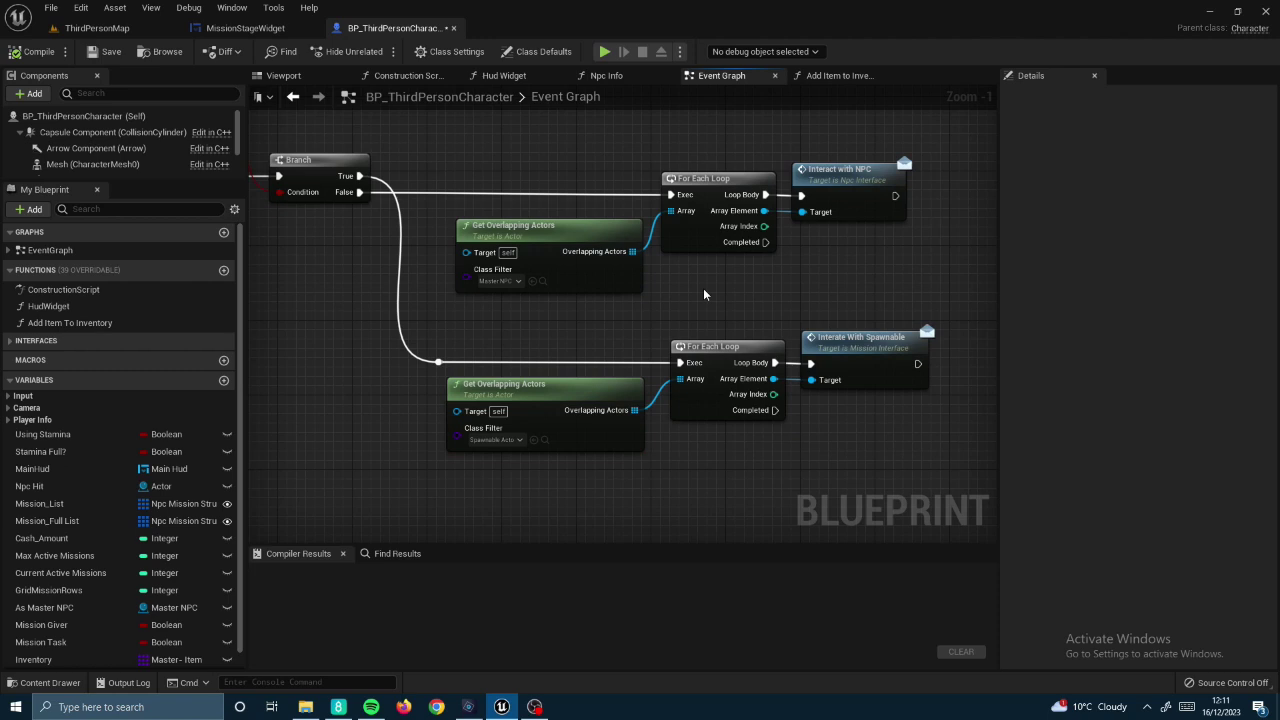
- In BP_ThirdPersonCharacter, inspect the Mission_List entries that collect weed_Bag with amount 10
{"action": "left_click", "coordinate": [227, 30]}
{"action": "left_click", "coordinate": [400, 28]}
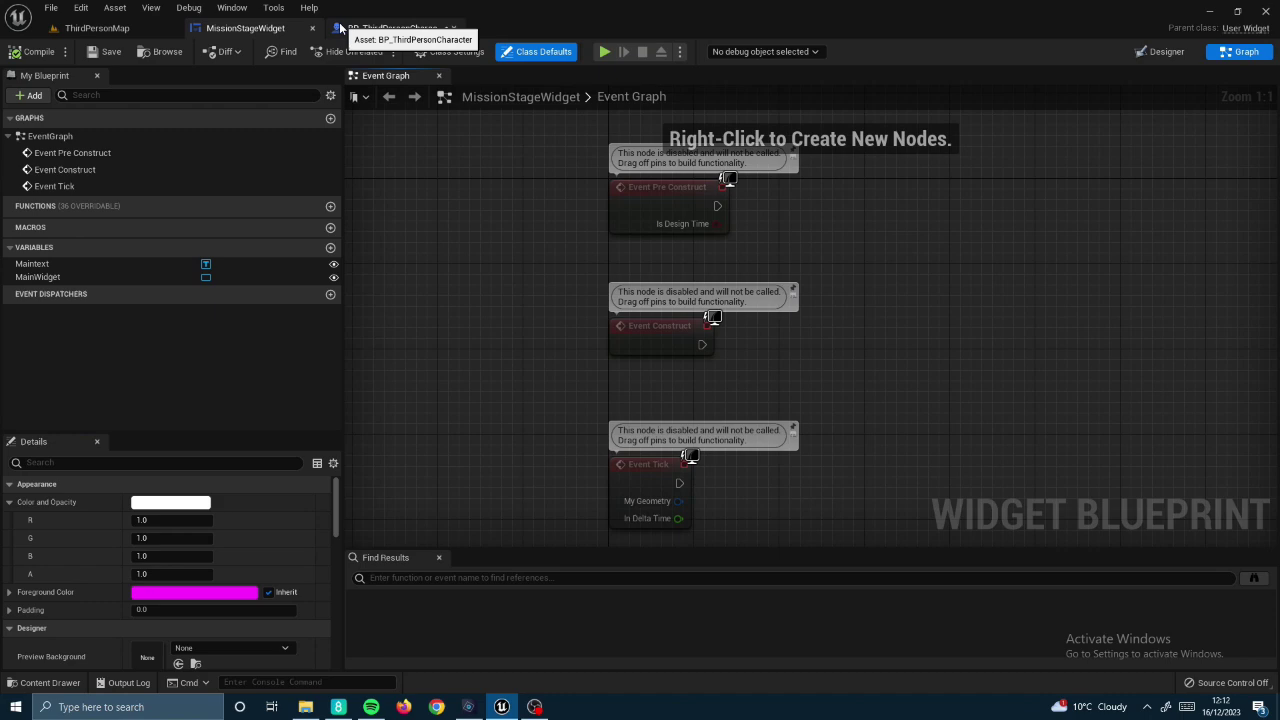
{"action": "left_click", "coordinate": [352, 28]}
{"action": "left_click", "coordinate": [721, 75]}
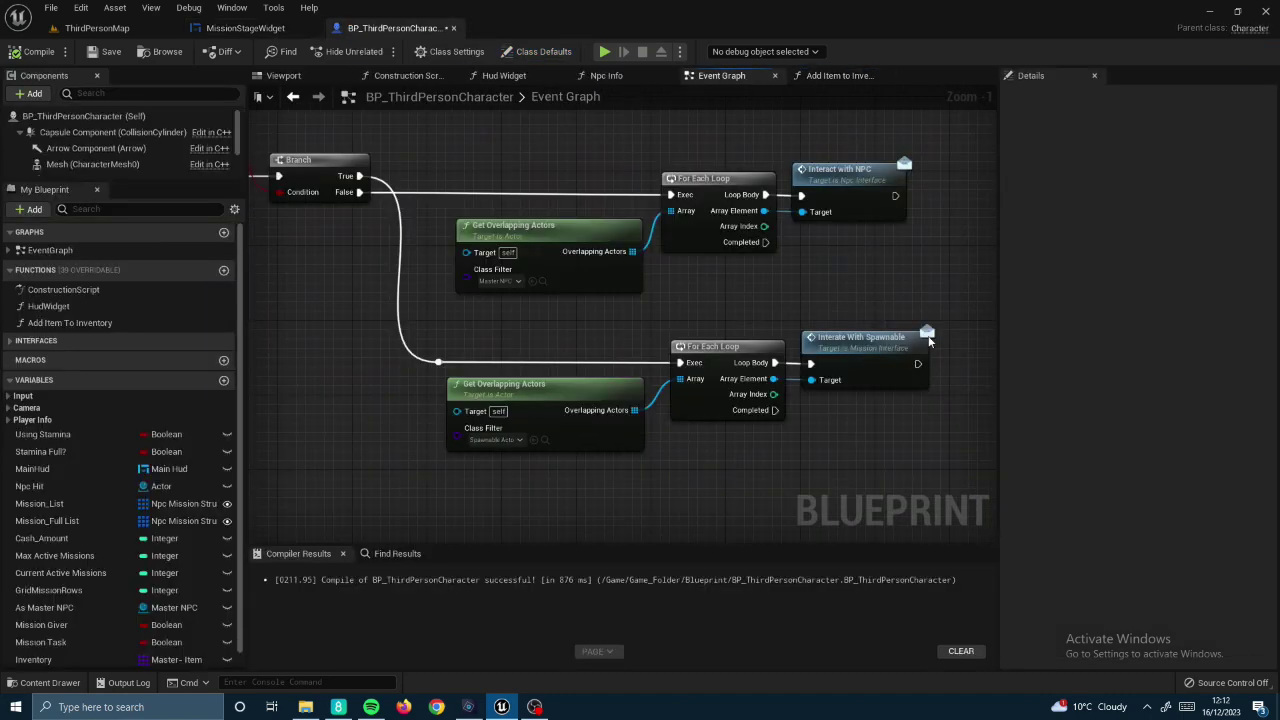
{"action": "scroll", "coordinate": [573, 433], "scroll_direction": "down", "scroll_amount": 5}
{"action": "scroll", "coordinate": [573, 433], "scroll_direction": "down", "scroll_amount": 4}
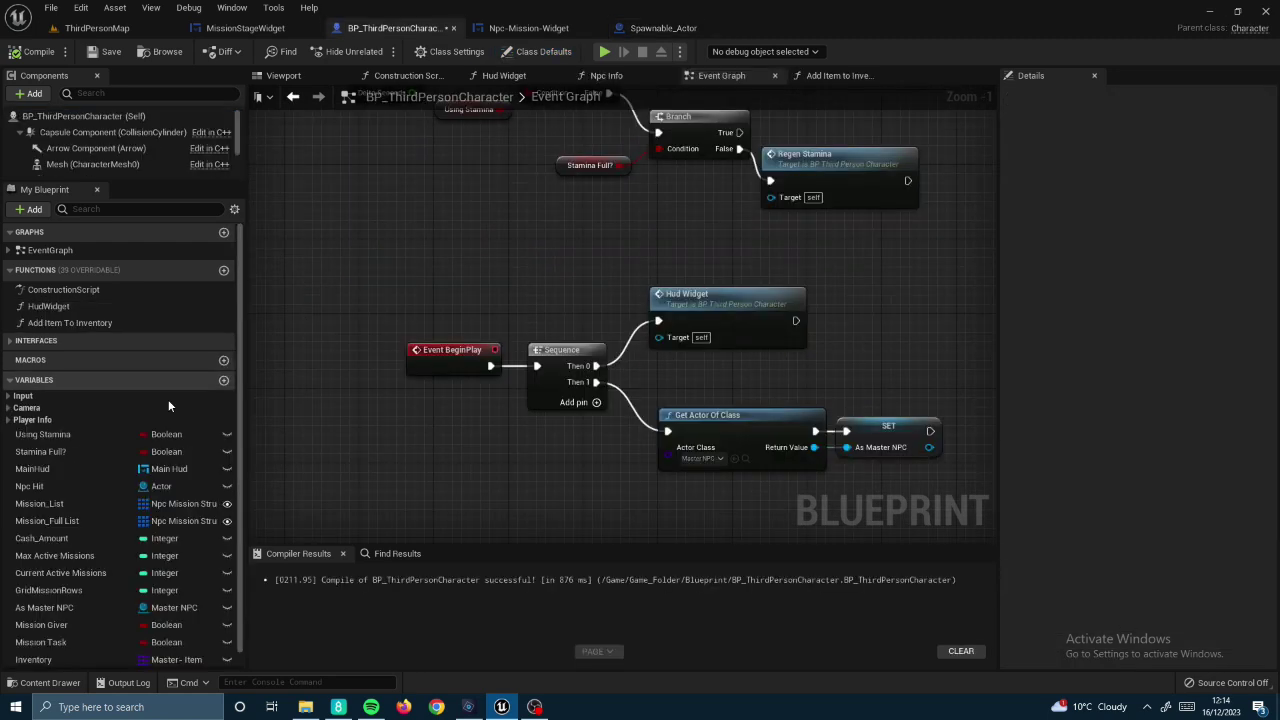
{"action": "scroll", "coordinate": [1081, 326], "scroll_direction": "up", "scroll_amount": 2}
{"action": "left_click", "coordinate": [1015, 236]}
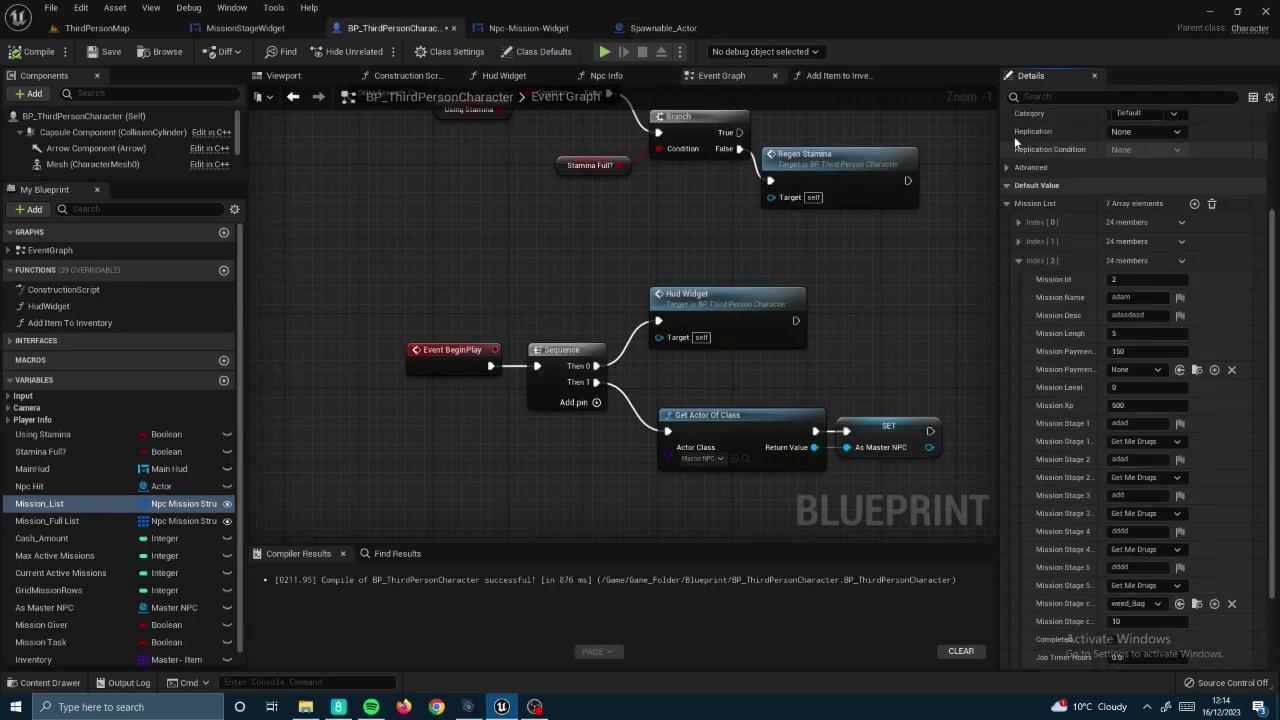
{"action": "left_click", "coordinate": [1024, 430]}
{"action": "scroll", "coordinate": [1084, 432], "scroll_direction": "down", "scroll_amount": 2}
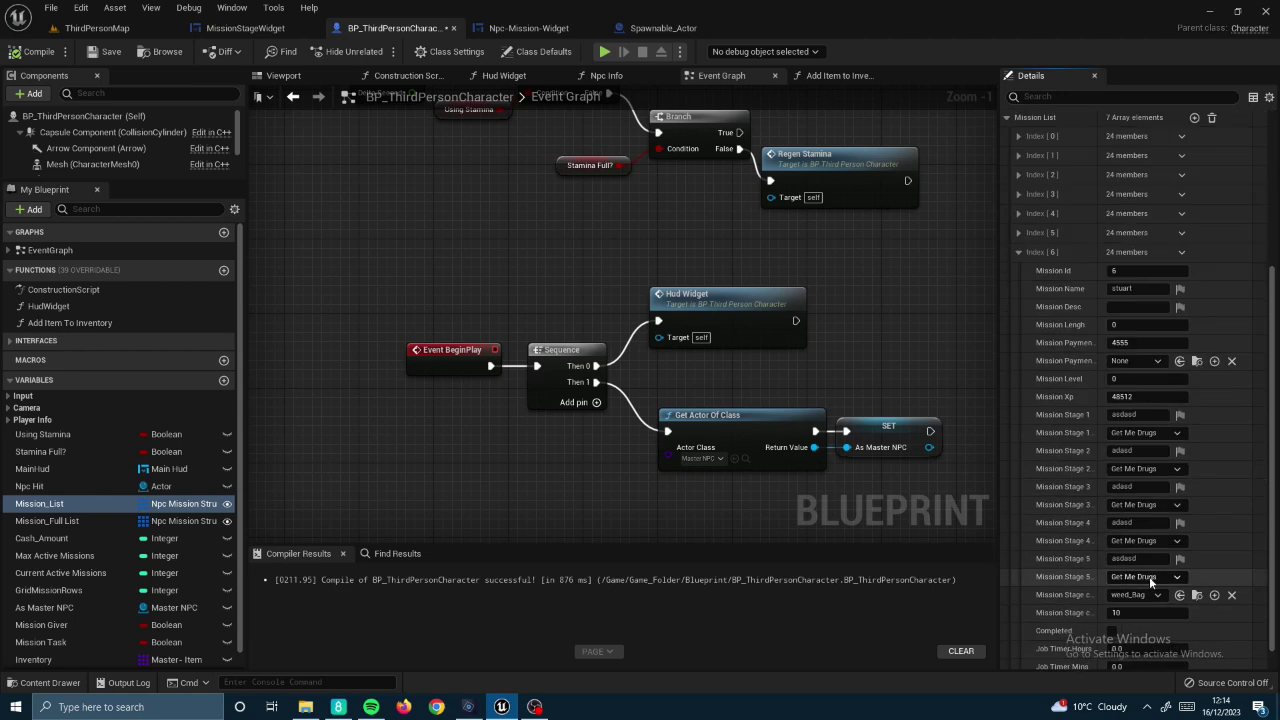
- In Spawnable_Actor, open the Add Item to Inventory graph and search for the Testfdds node
{"action": "left_click", "coordinate": [663, 28]}
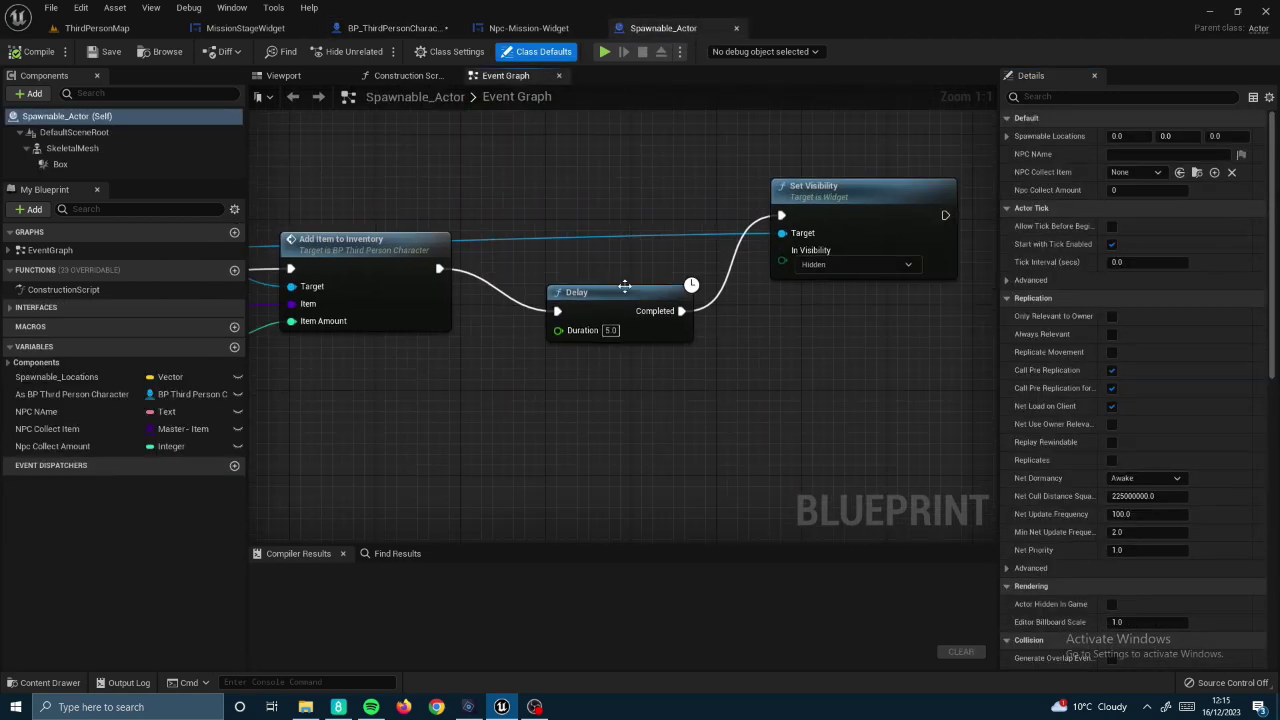
{"action": "double_click", "coordinate": [490, 252]}
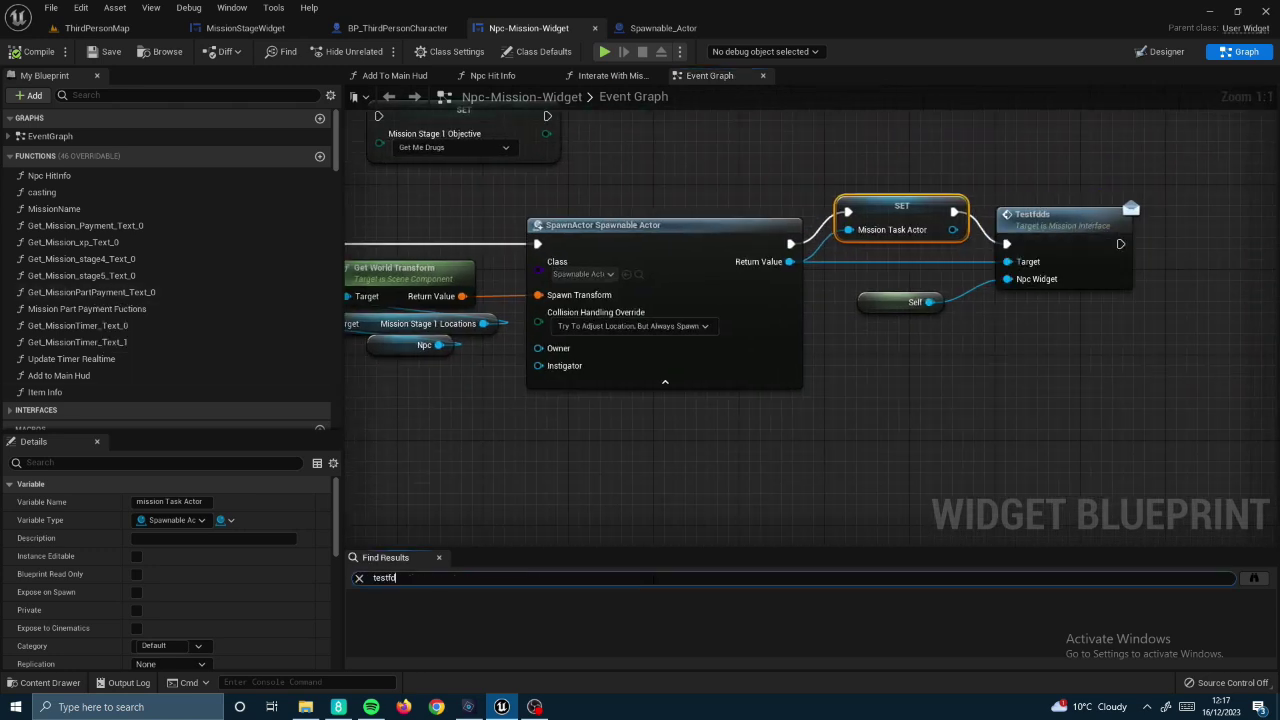
{"action": "type", "text": "ds"}
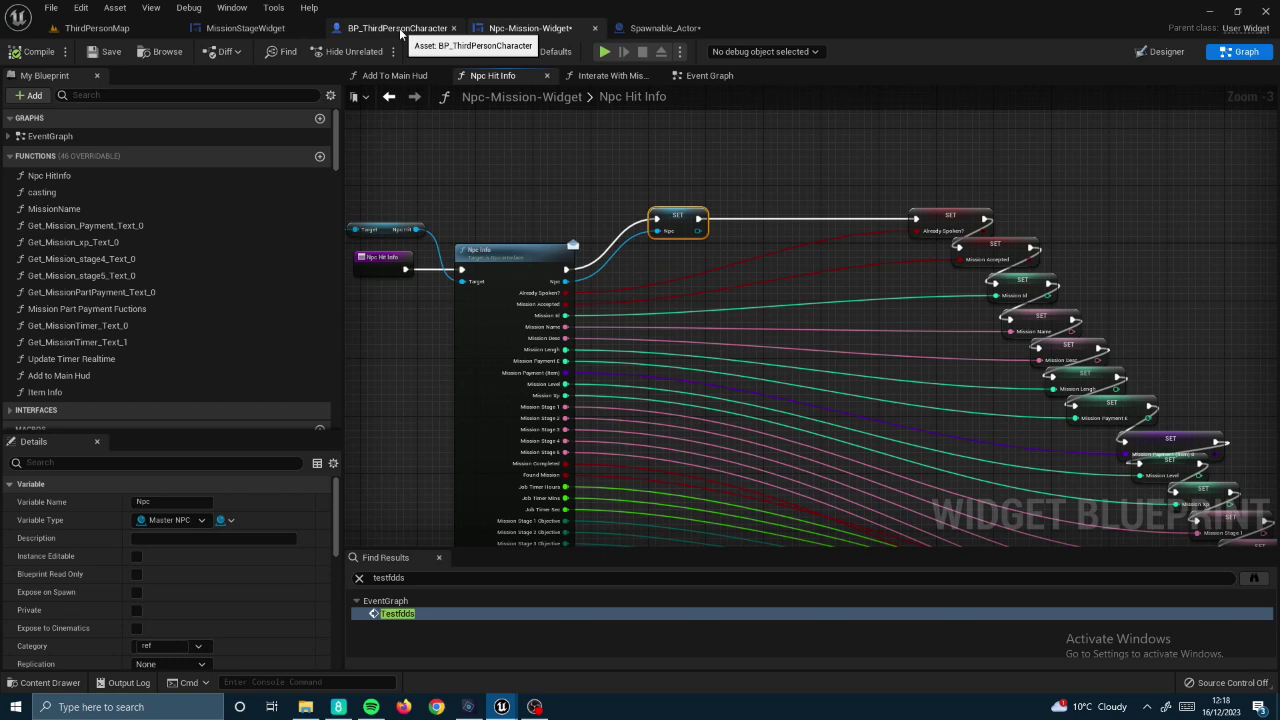
{"action": "left_click", "coordinate": [660, 28]}
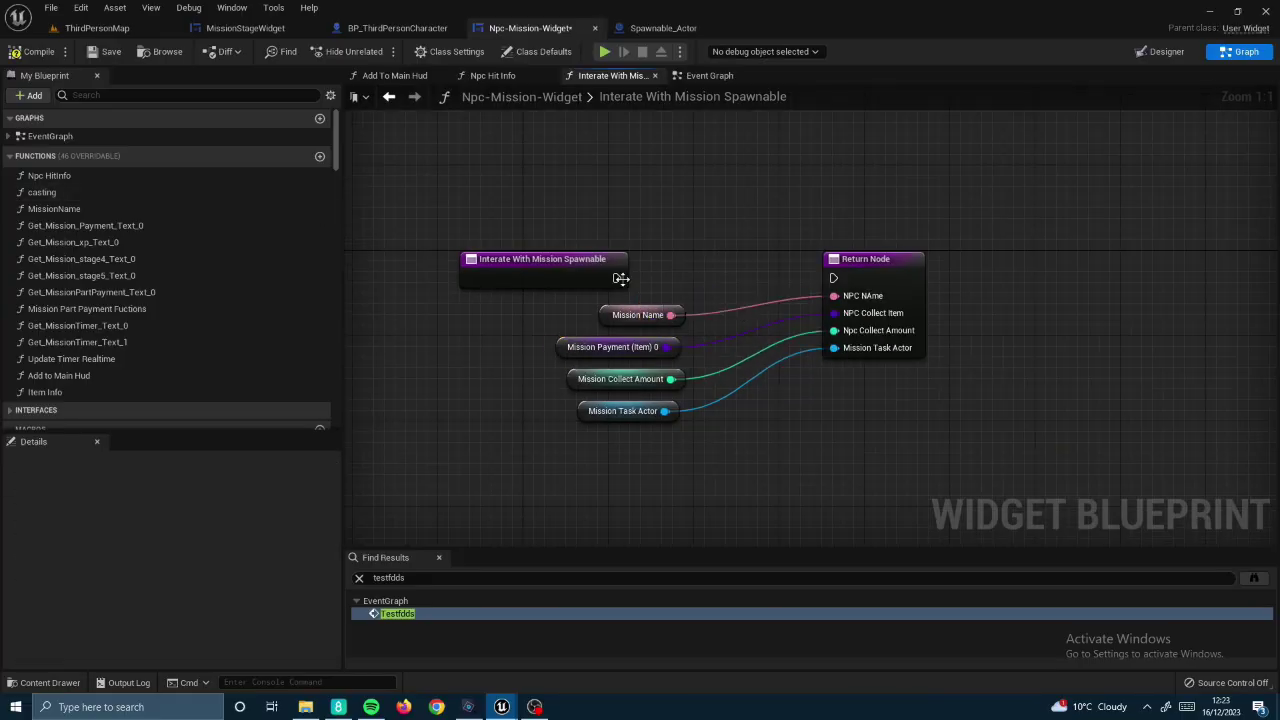
- Link the two nodes' execution, add the Mission Collect Item variable, and try wiring the class pin
{"action": "left_click_drag", "start_coordinate": [621, 278], "coordinate": [833, 278]}
{"action": "scroll", "coordinate": [144, 270], "scroll_direction": "down", "scroll_amount": 5}
{"action": "scroll", "coordinate": [144, 270], "scroll_direction": "down", "scroll_amount": 5}
{"action": "scroll", "coordinate": [144, 272], "scroll_direction": "down", "scroll_amount": 5}
{"action": "mouse_move", "coordinate": [54, 346]}
{"action": "left_mouse_down"}
{"action": "mouse_move", "coordinate": [826, 330]}
{"action": "mouse_move", "coordinate": [620, 346]}
{"action": "left_mouse_up"}
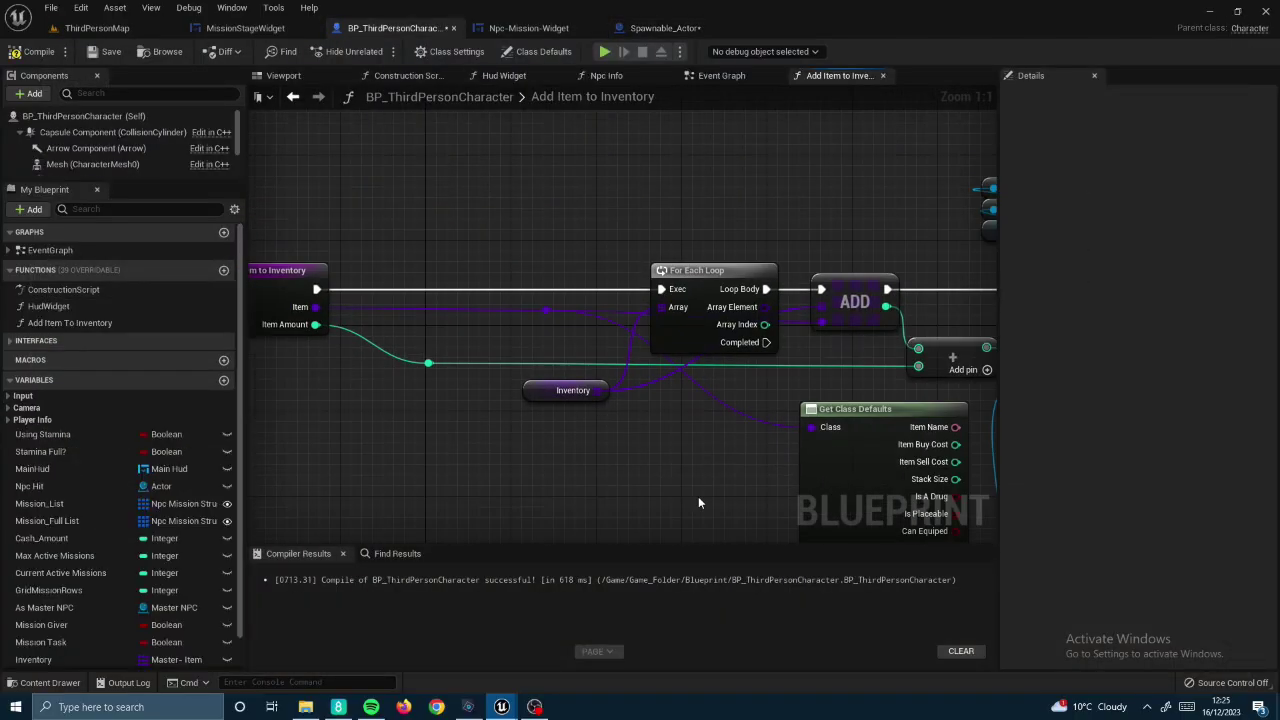
{"action": "left_click_drag", "start_coordinate": [707, 509], "coordinate": [790, 217]}
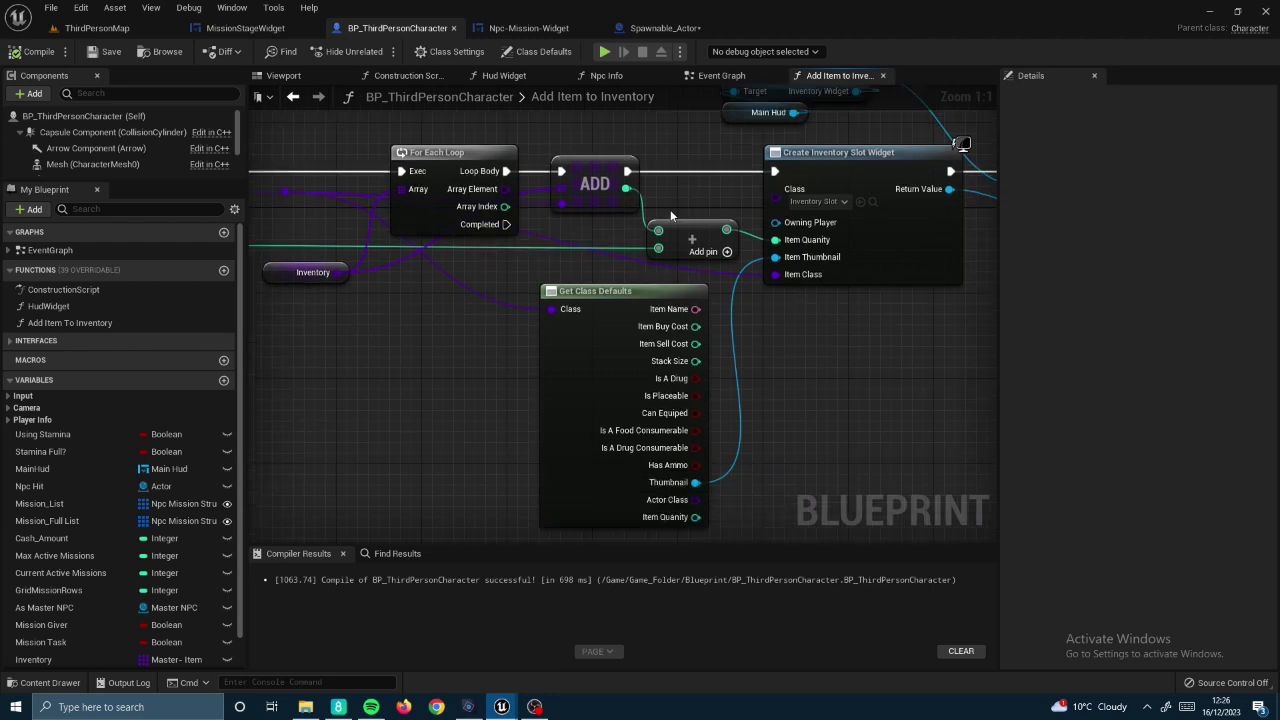
{"action": "scroll", "coordinate": [913, 334], "scroll_direction": "down", "scroll_amount": 4}
{"action": "left_click", "coordinate": [413, 205]}
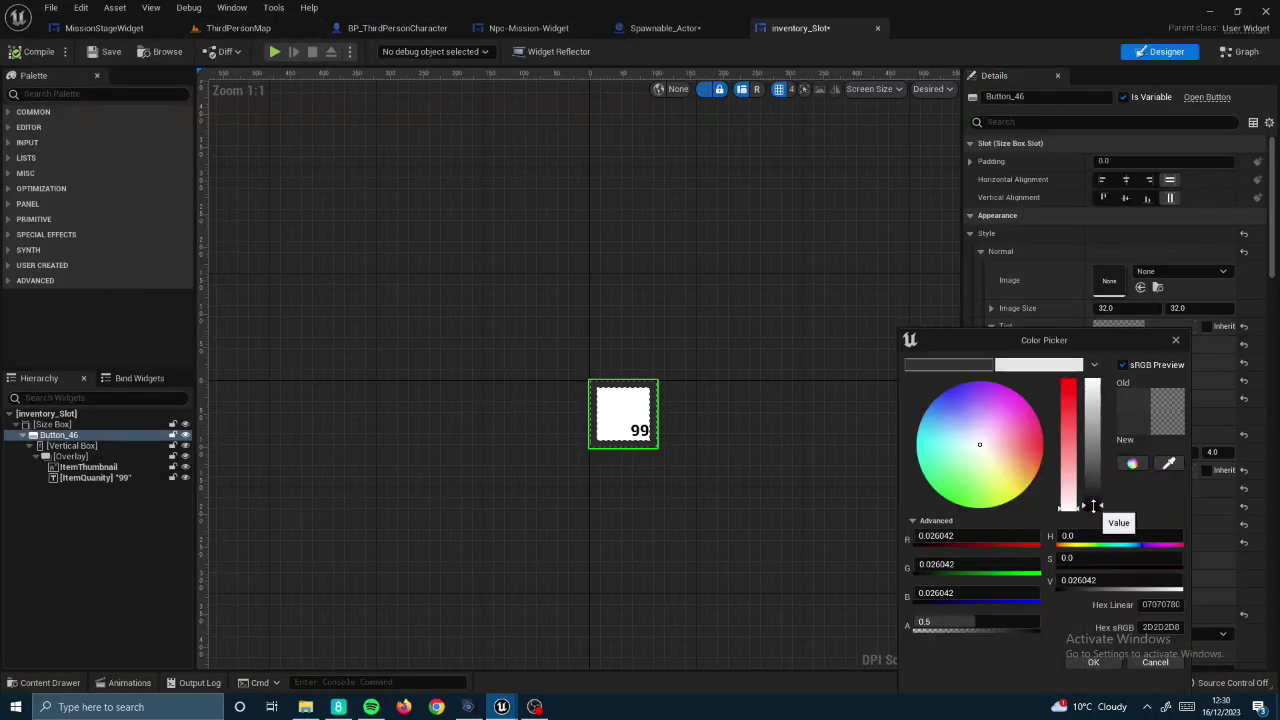
- Confirm the button tint and promote the grid's In Row input to an Inventory Row variable
{"action": "left_click", "coordinate": [1093, 662]}
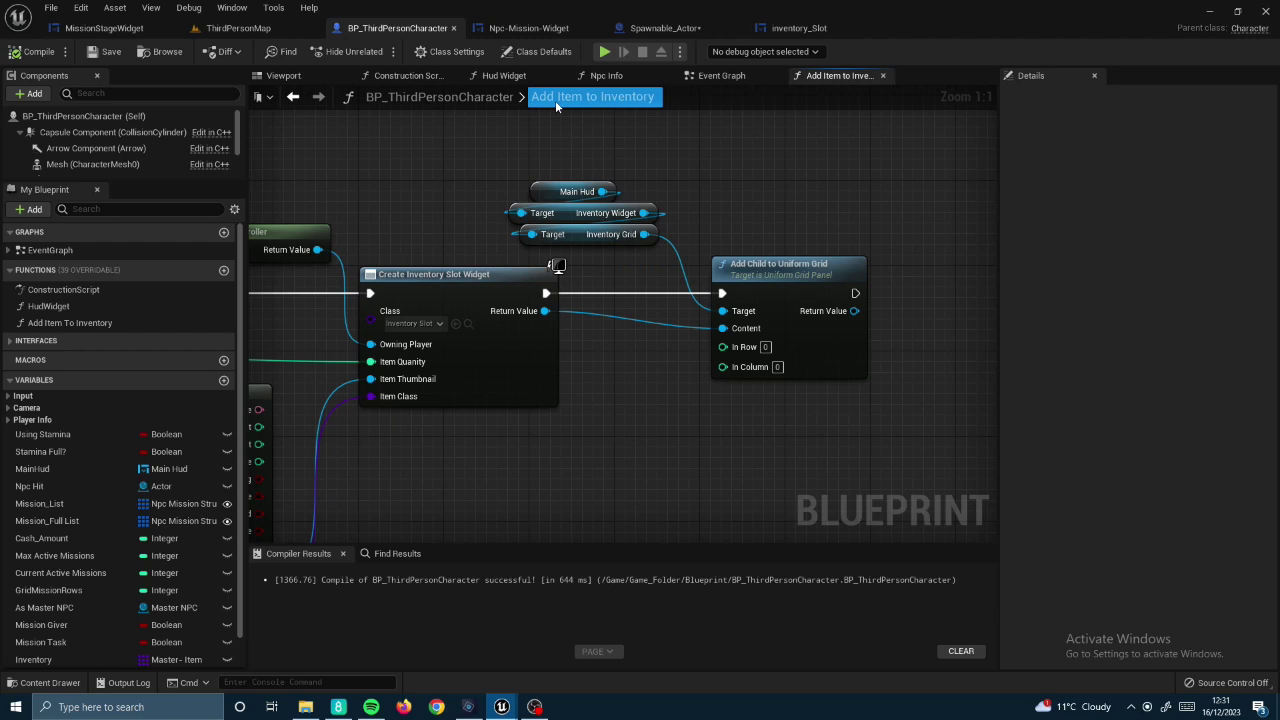
{"action": "right_click", "coordinate": [752, 334]}
{"action": "left_click", "coordinate": [815, 354]}
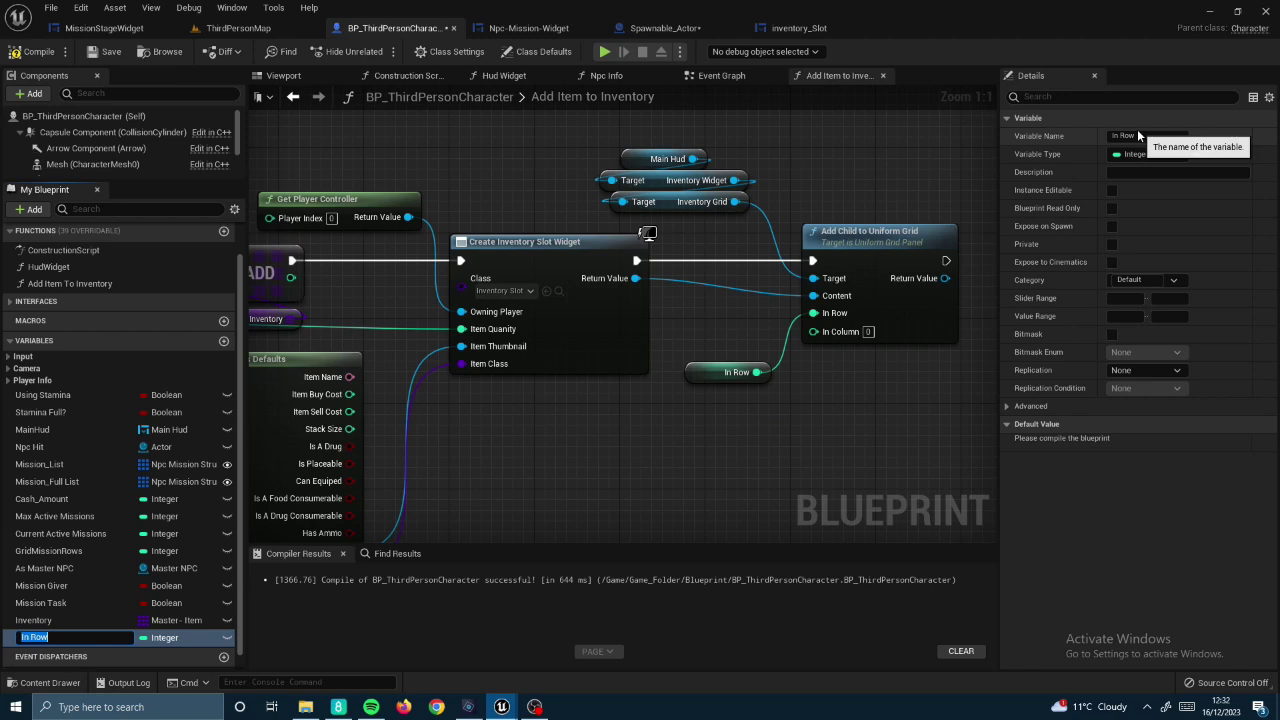
{"action": "type", "text": "y Row"}
{"action": "key", "text": "Return"}
- Arrange the Inventory Row getter, + node and SET, then add an Inventory Column variable
{"action": "left_click_drag", "start_coordinate": [886, 243], "coordinate": [929, 243]}
{"action": "left_click_drag", "start_coordinate": [712, 372], "coordinate": [688, 340]}
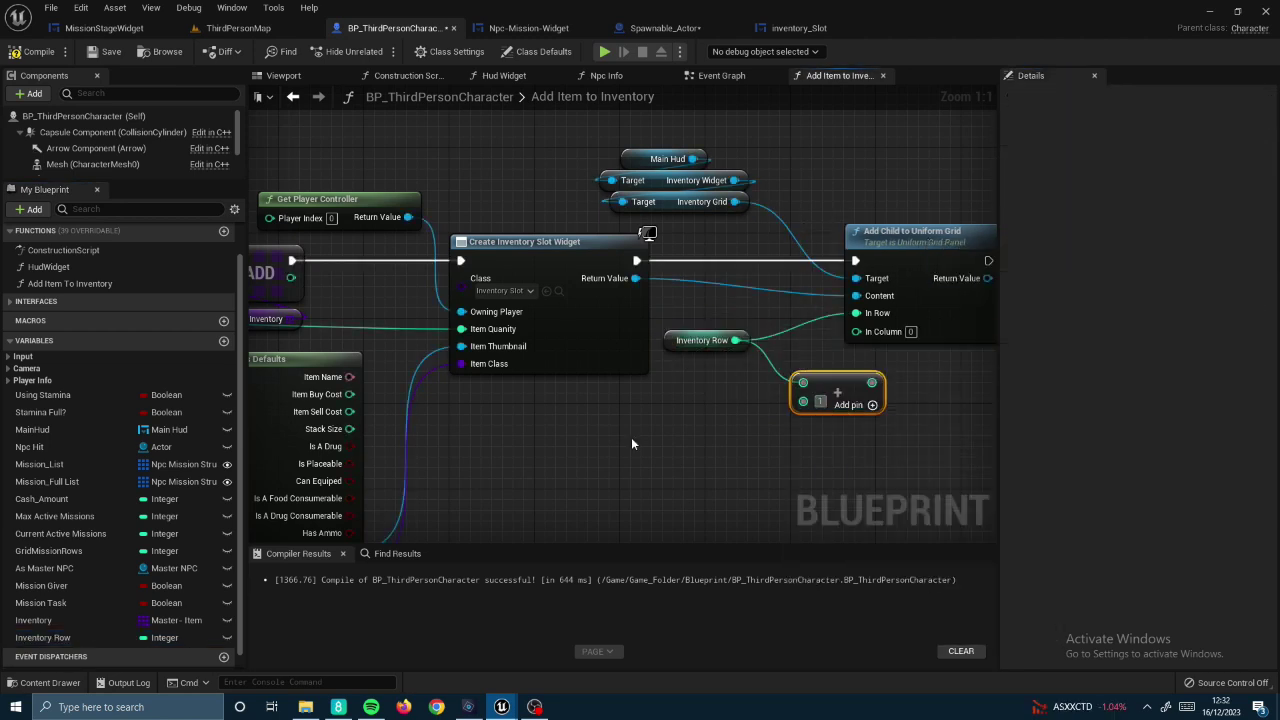
{"action": "left_click_drag", "start_coordinate": [865, 392], "coordinate": [787, 382]}
{"action": "right_click_drag", "start_coordinate": [898, 261], "coordinate": [715, 268]}
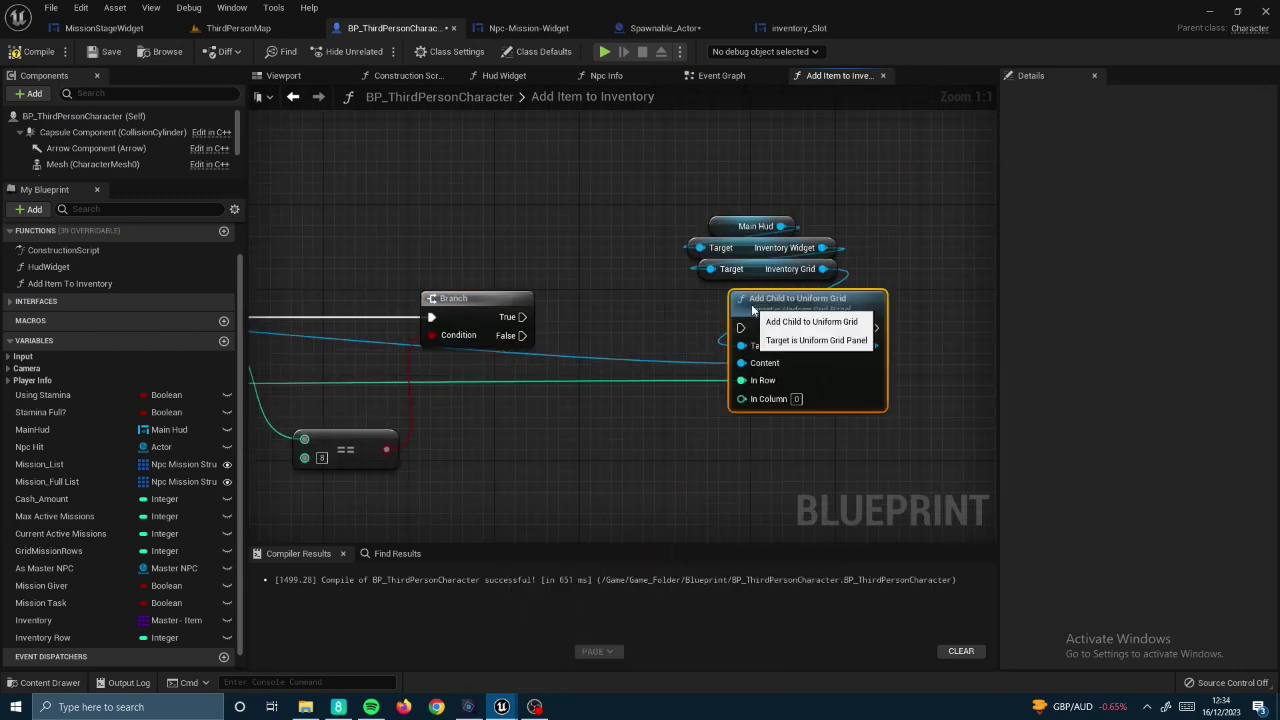
{"action": "type", "text": "ry Column"}
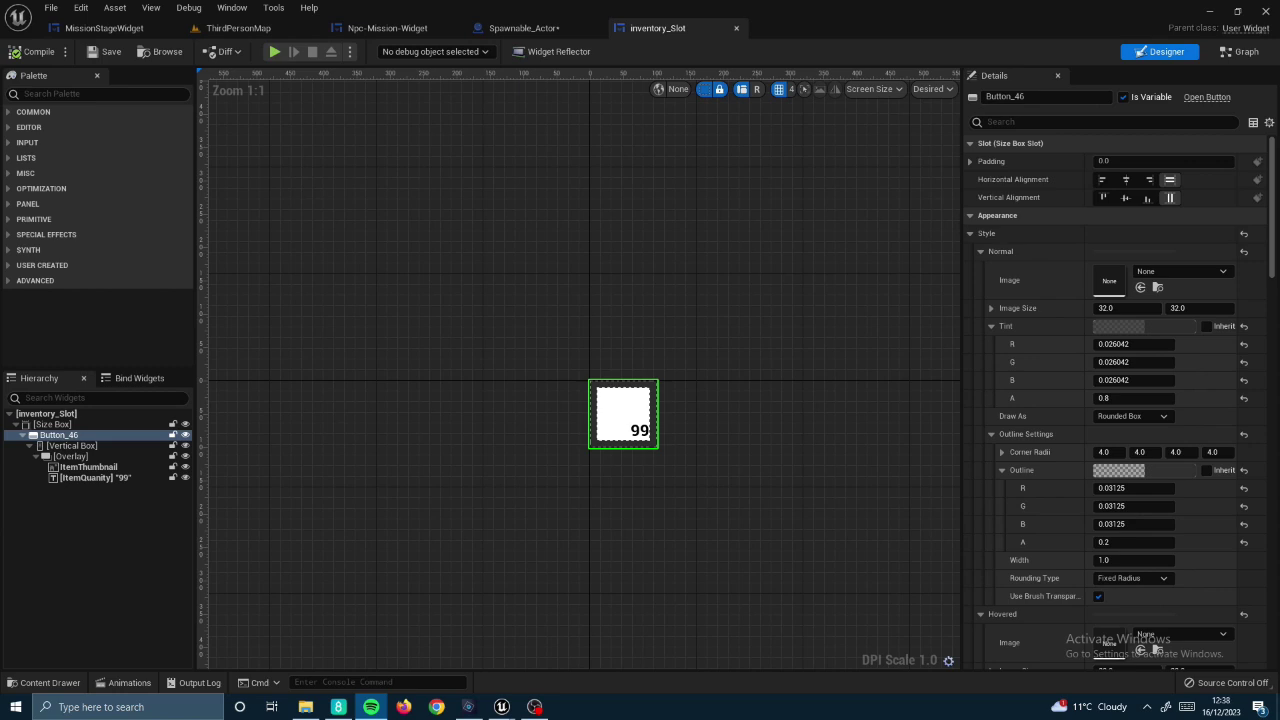
- Play-test ThirdPersonMap to check the inventory grid, then return to the SET and Branch nodes
{"action": "left_click", "coordinate": [236, 30]}
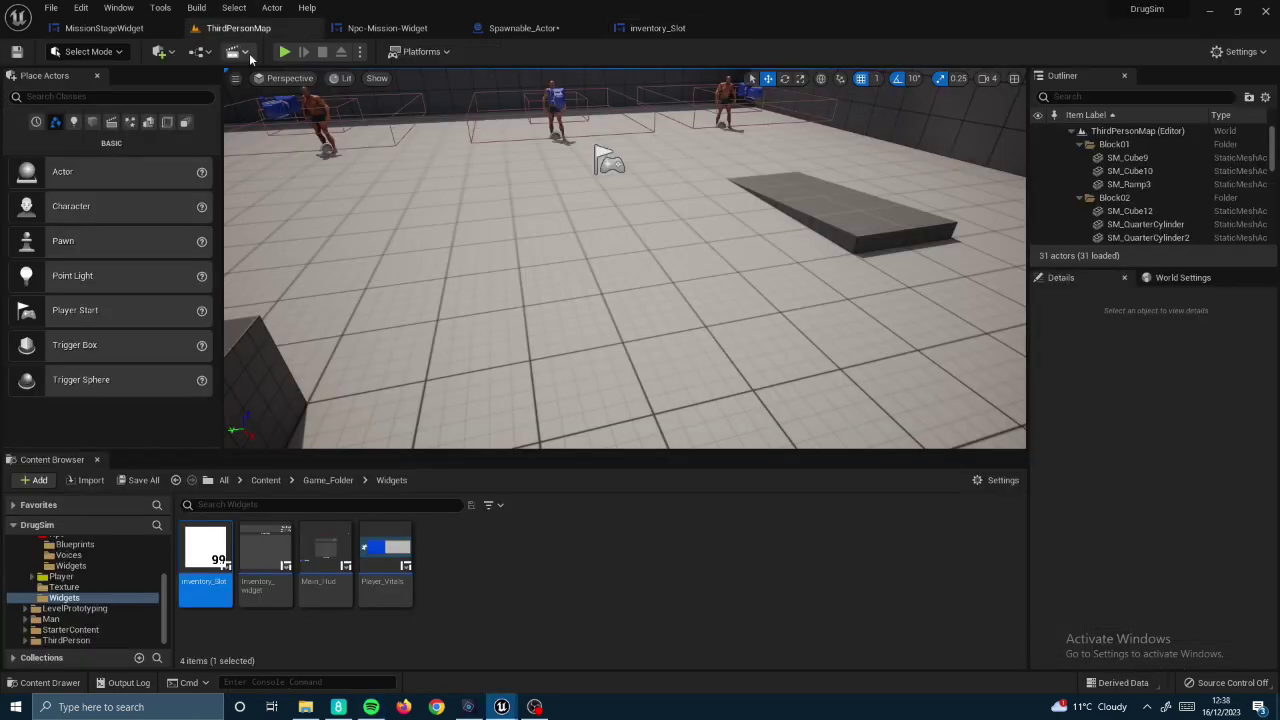
{"action": "left_click", "coordinate": [284, 51]}
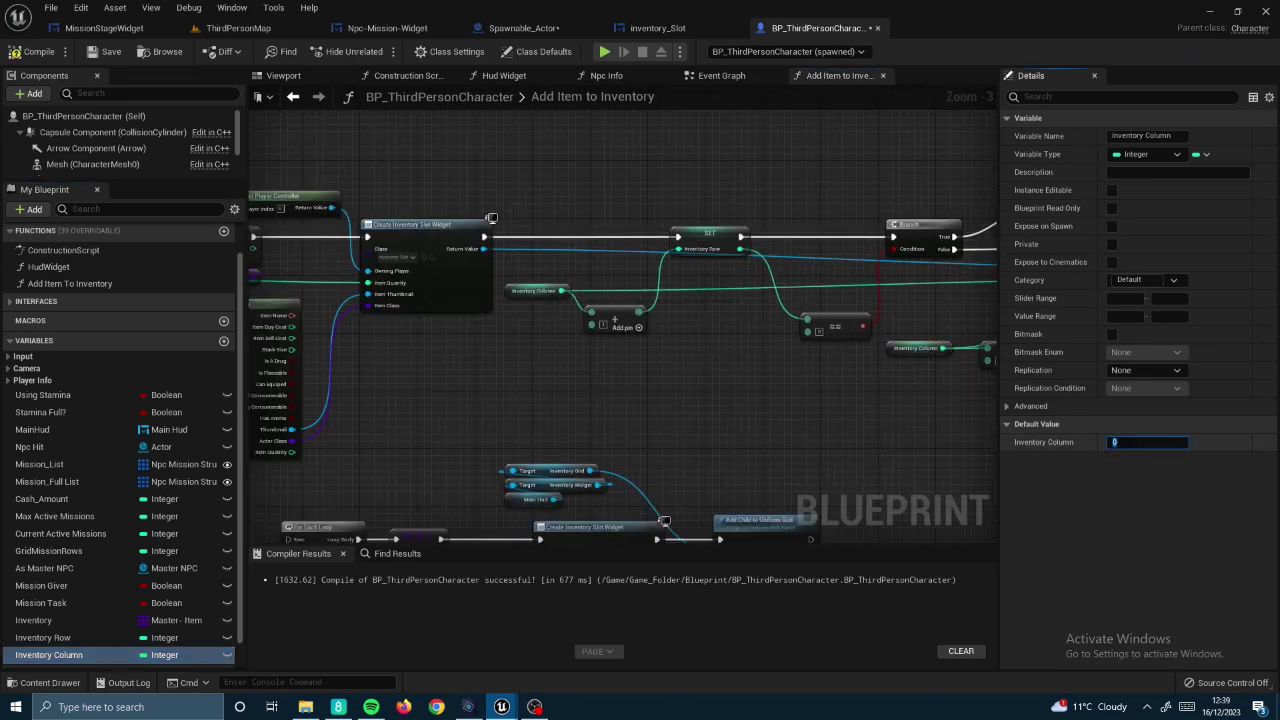
{"action": "scroll", "coordinate": [687, 361], "scroll_direction": "up", "scroll_amount": 2}
{"action": "scroll", "coordinate": [738, 298], "scroll_direction": "up", "scroll_amount": 1}
{"action": "right_click_drag", "start_coordinate": [602, 353], "coordinate": [878, 375]}
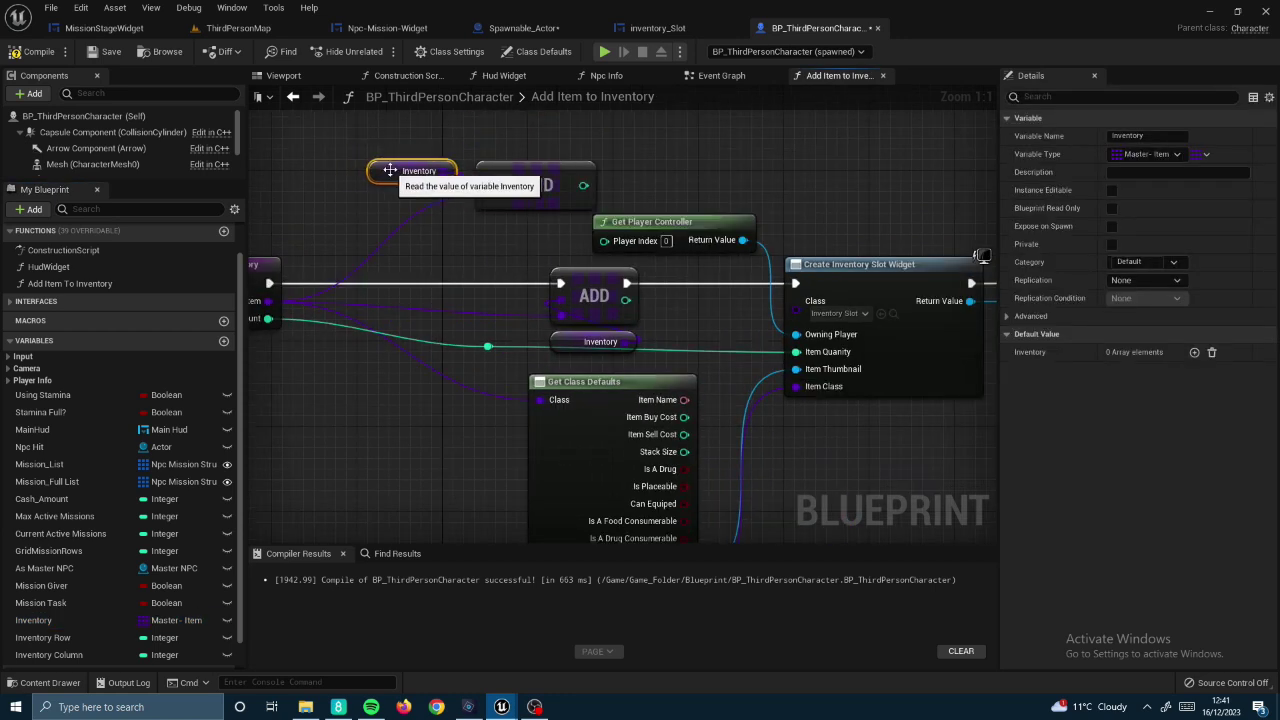
- Add a greater-than check on the FIND result
{"action": "left_click_drag", "start_coordinate": [583, 185], "coordinate": [650, 190]}
{"action": "left_click", "coordinate": [686, 251]}
{"action": "scroll", "coordinate": [592, 150], "scroll_direction": "down", "scroll_amount": 2}
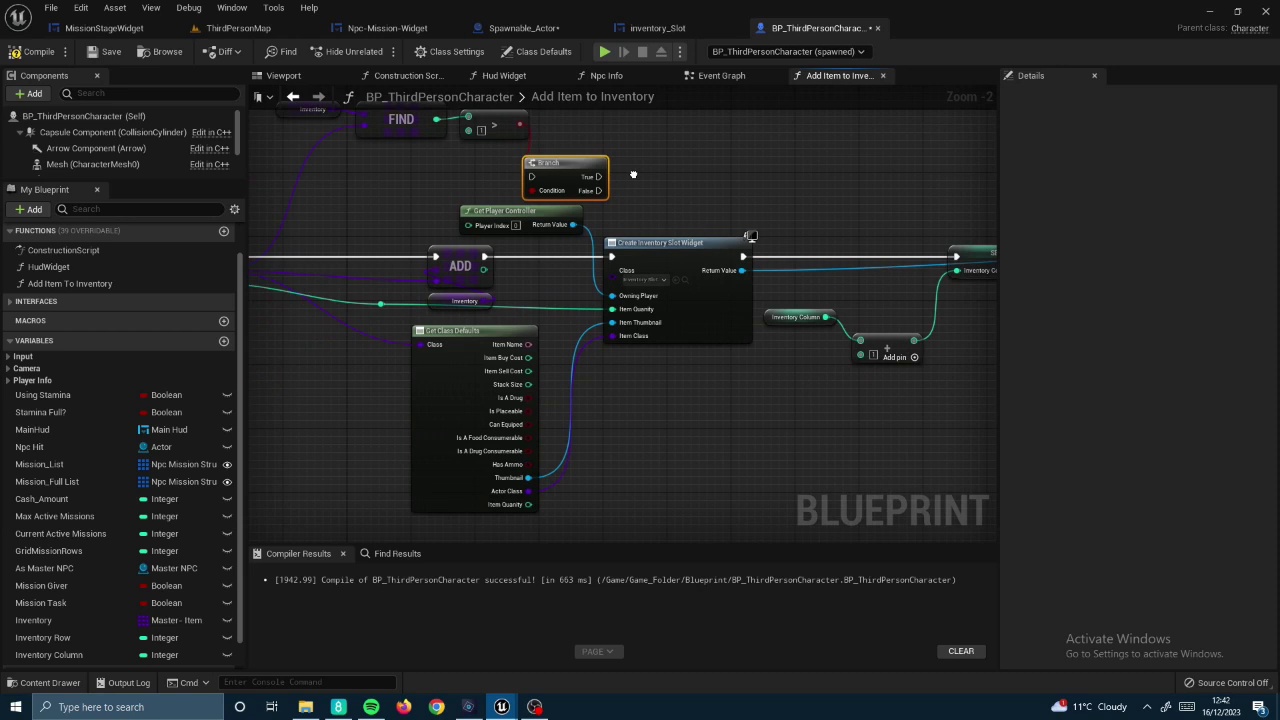
{"action": "scroll", "coordinate": [509, 216], "scroll_direction": "down", "scroll_amount": 3}
{"action": "scroll", "coordinate": [617, 364], "scroll_direction": "up", "scroll_amount": 5}
{"action": "scroll", "coordinate": [617, 364], "scroll_direction": "down", "scroll_amount": 3}
{"action": "scroll", "coordinate": [427, 158], "scroll_direction": "up", "scroll_amount": 3}
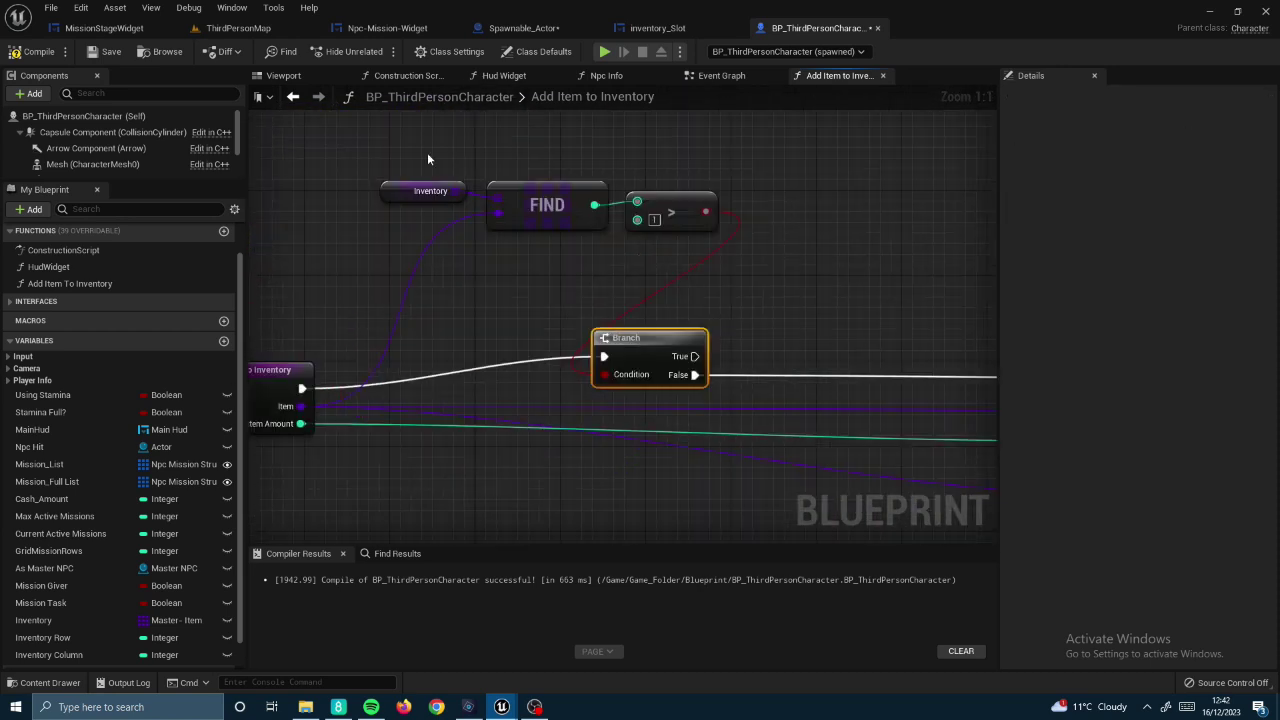
- Loop over Inventory with For Each Loop, compare each Array Element with ==, and Branch on it
{"action": "left_click_drag", "start_coordinate": [519, 319], "coordinate": [634, 183]}
{"action": "type", "text": "for each"}
{"action": "left_click", "coordinate": [690, 240]}
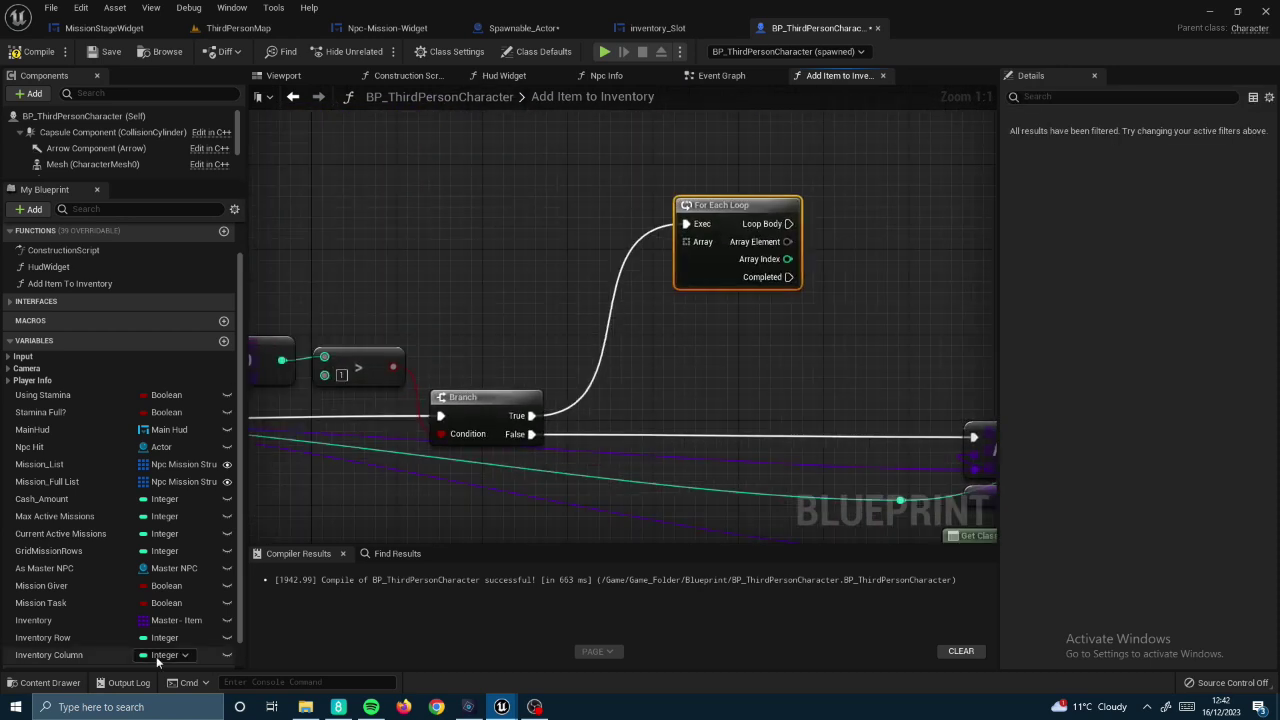
{"action": "left_click_drag", "start_coordinate": [33, 620], "coordinate": [549, 197]}
{"action": "left_click_drag", "start_coordinate": [790, 241], "coordinate": [823, 391]}
{"action": "key", "text": "Escape"}
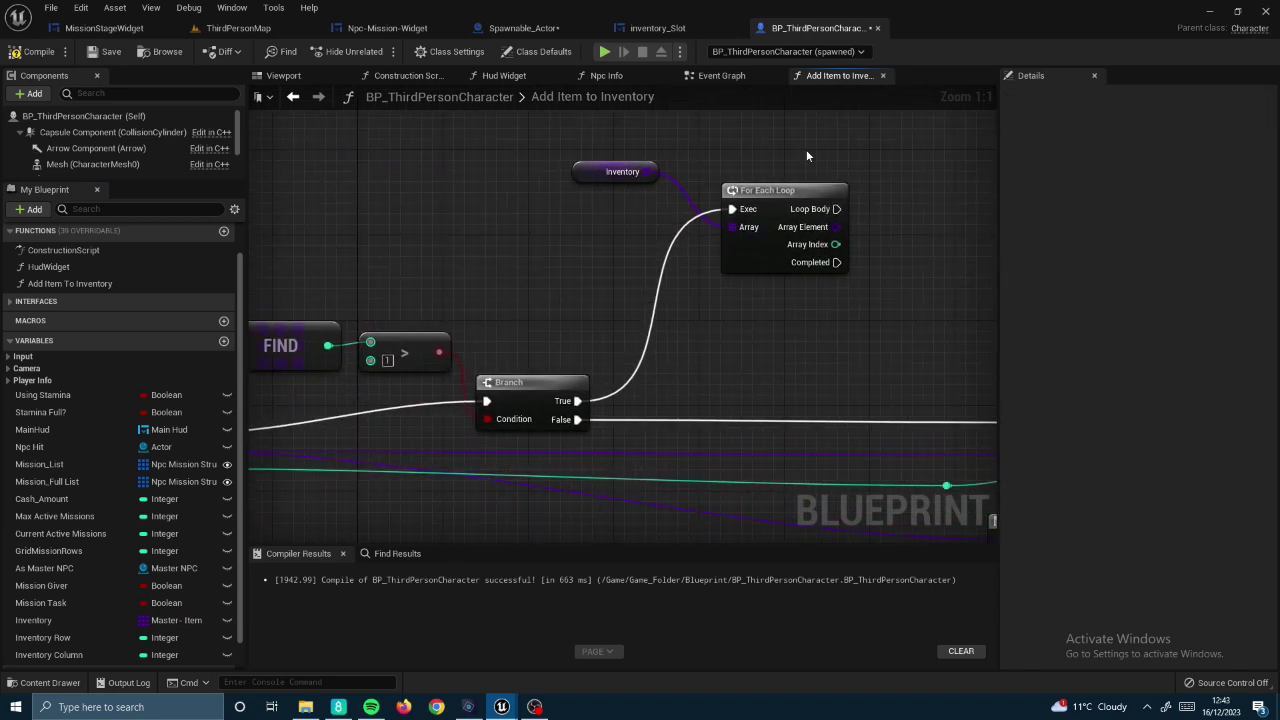
{"action": "left_click_drag", "start_coordinate": [757, 230], "coordinate": [850, 221]}
{"action": "type", "text": "=="}
{"action": "key", "text": "Return"}
{"action": "right_click_drag", "start_coordinate": [892, 244], "coordinate": [700, 230]}
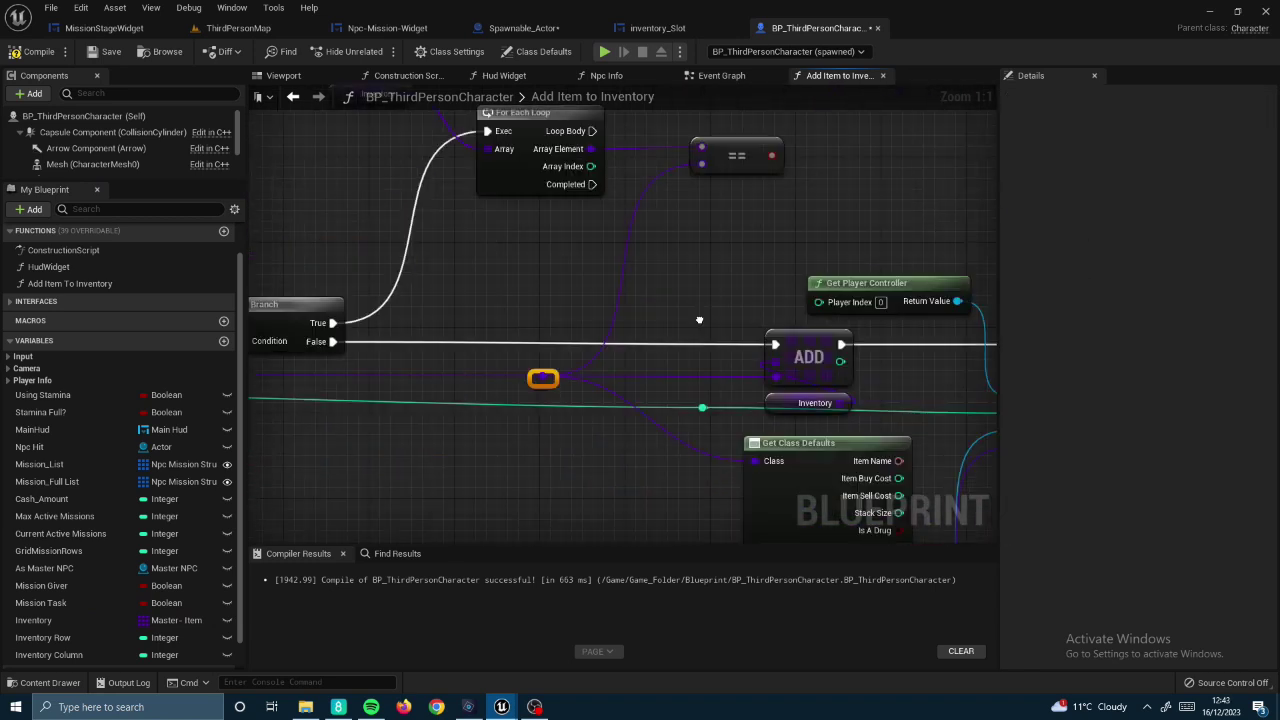
{"action": "left_click", "coordinate": [721, 174]}
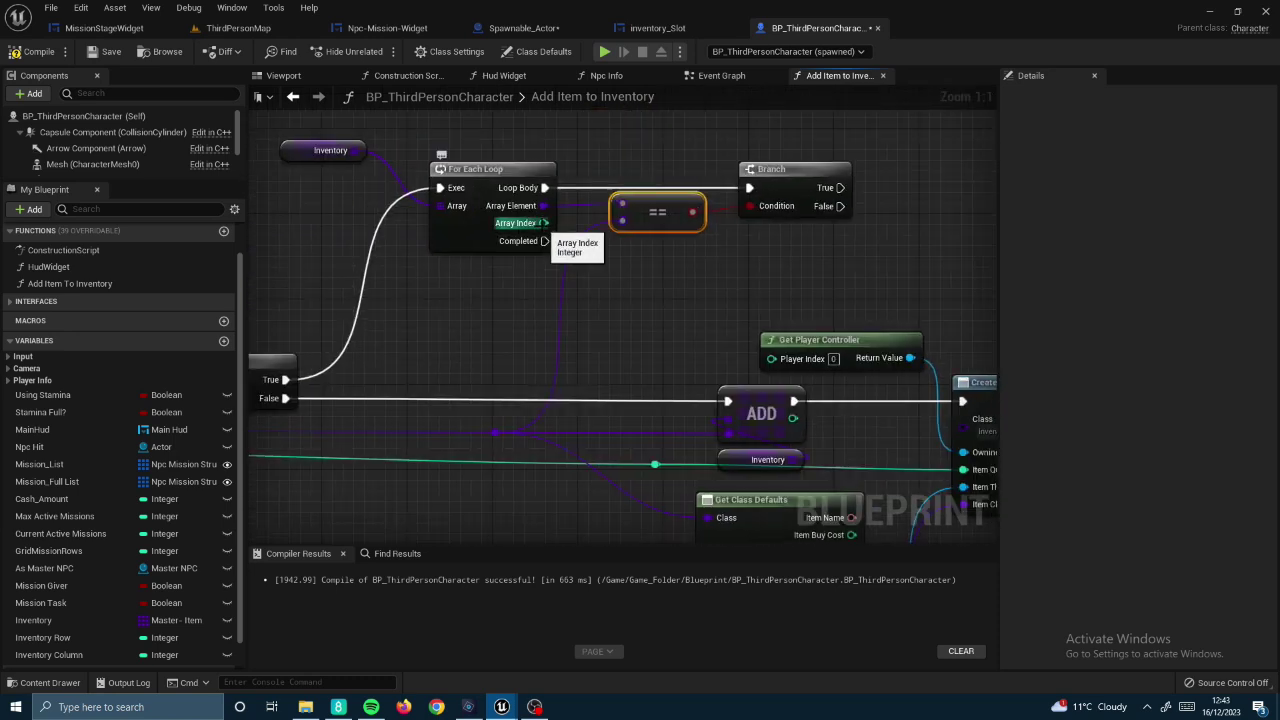
- Run a standalone preview of the game and name a new Found Item variable
{"action": "left_click_drag", "start_coordinate": [826, 199], "coordinate": [1105, 199]}
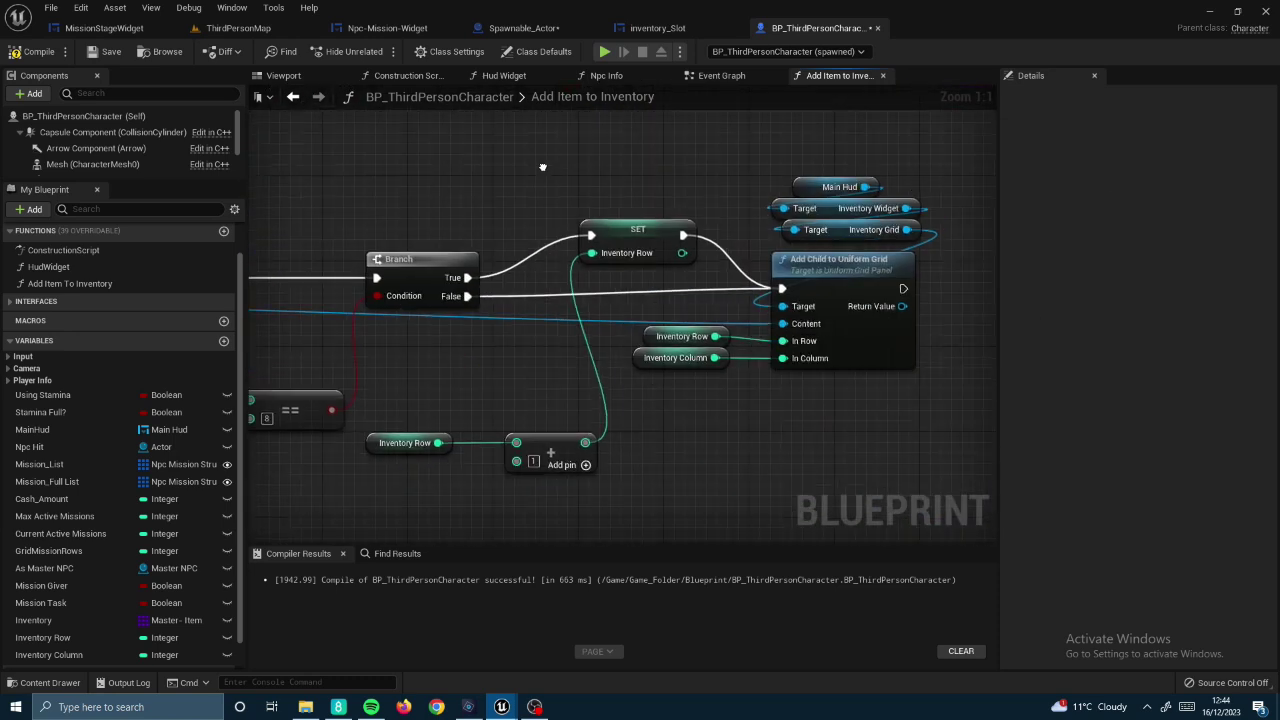
{"action": "right_click_drag", "start_coordinate": [686, 305], "coordinate": [703, 290]}
{"action": "right_click_drag", "start_coordinate": [663, 237], "coordinate": [780, 272]}
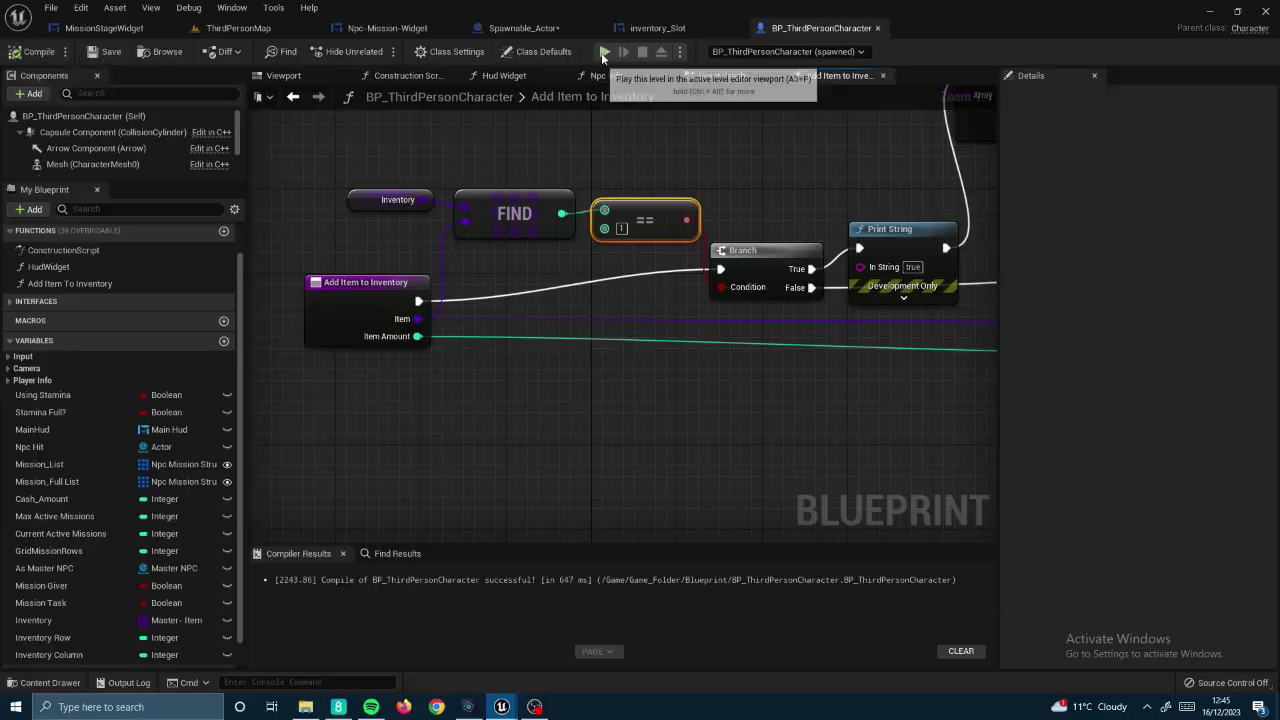
{"action": "left_click", "coordinate": [605, 51]}
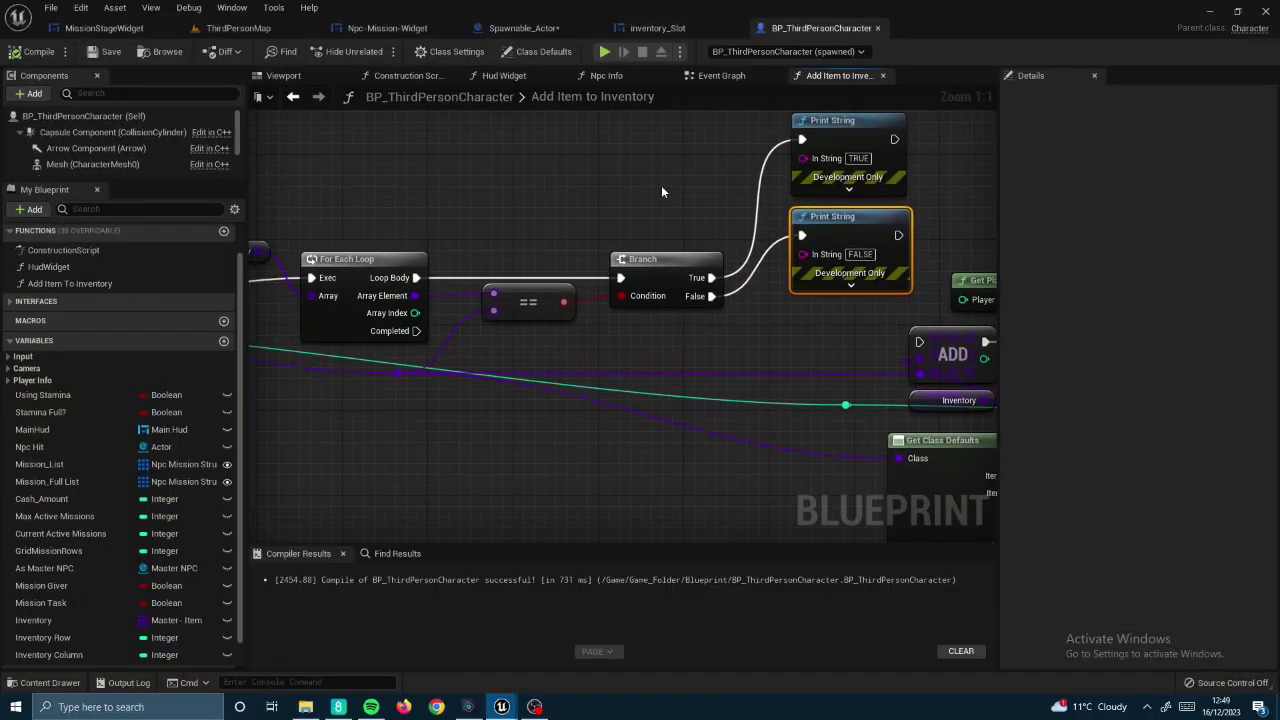
{"action": "type", "text": "Found Item"}
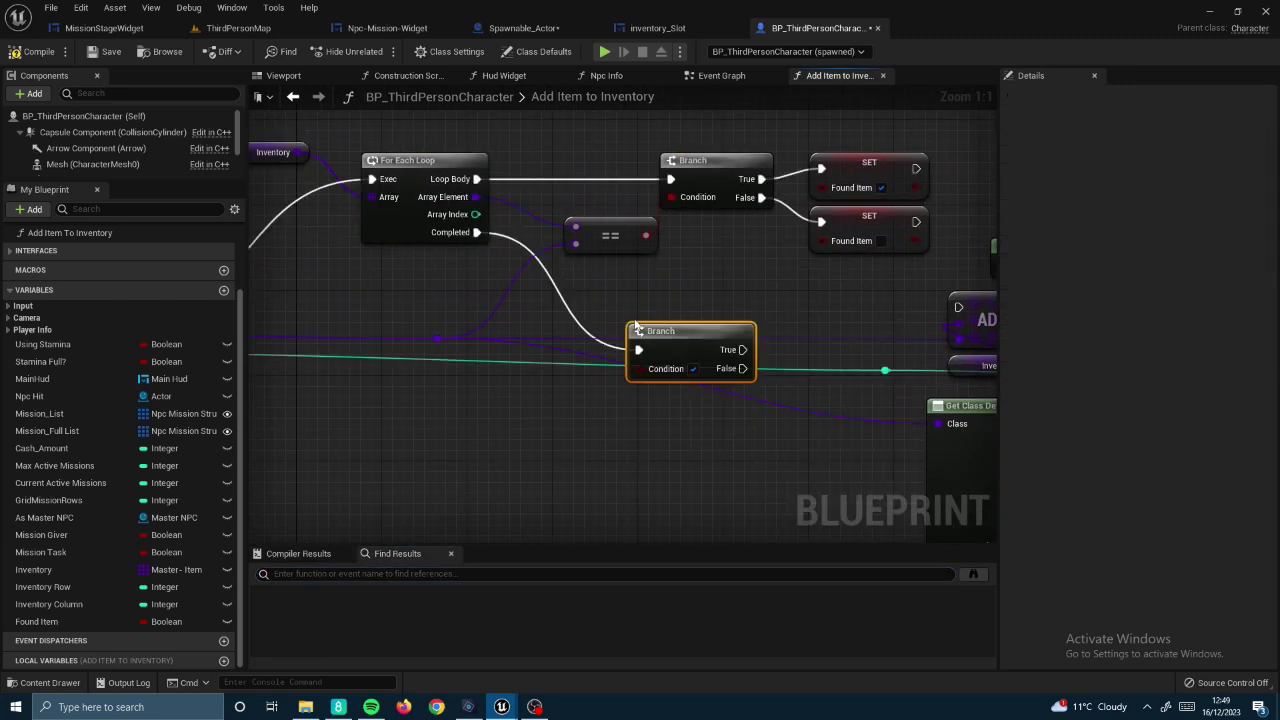
- Add an Inventory ADD array node wired to the Inventory getter
{"action": "left_click_drag", "start_coordinate": [647, 326], "coordinate": [715, 390]}
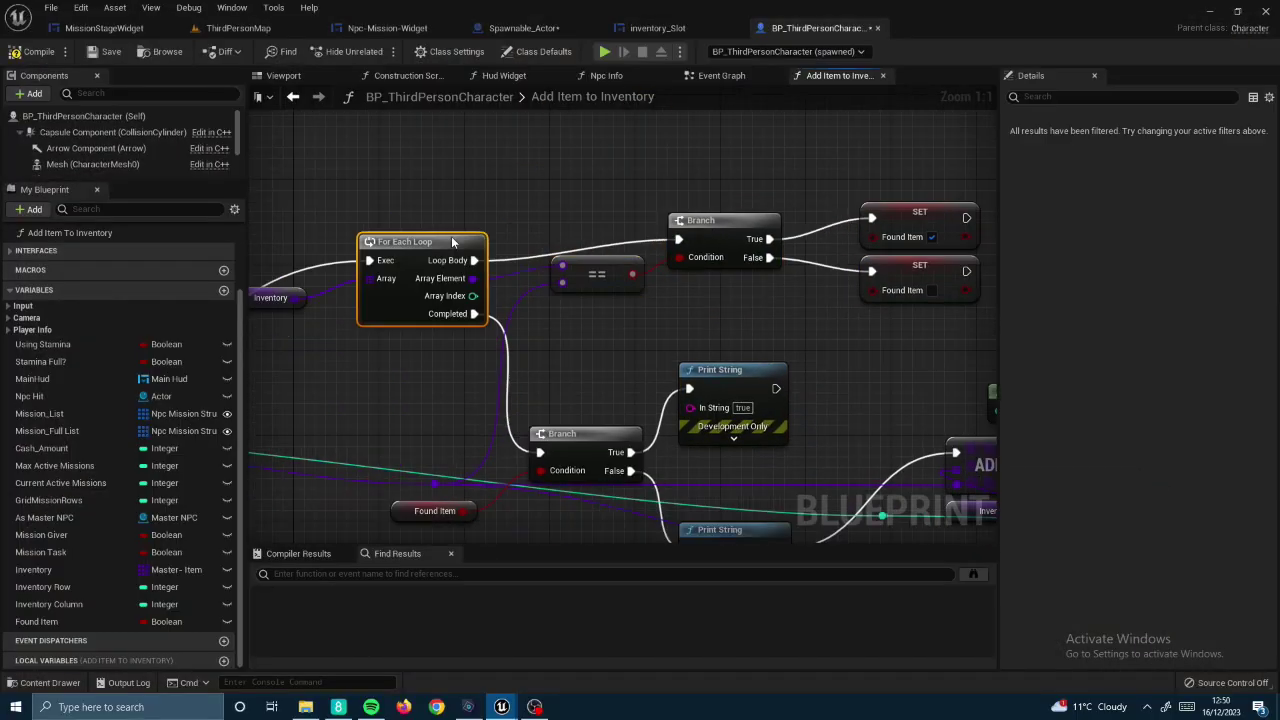
{"action": "left_click_drag", "start_coordinate": [33, 569], "coordinate": [690, 230]}
{"action": "left_click_drag", "start_coordinate": [752, 201], "coordinate": [839, 227]}
{"action": "type", "text": "add"}
{"action": "key", "text": "Return"}
{"action": "right_click_drag", "start_coordinate": [688, 213], "coordinate": [620, 213]}
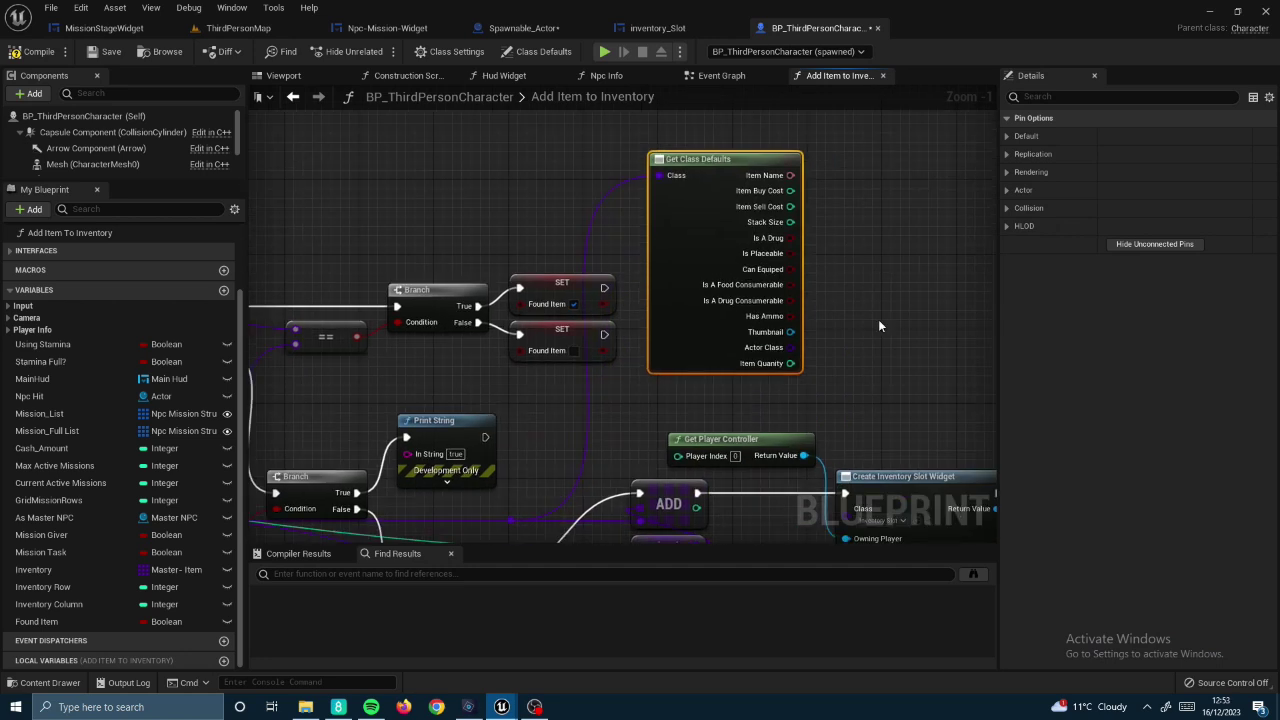
- Review the Create Inventory Slot Widget, For Each Loop, Branch and Get Class Defaults nodes
{"action": "left_click", "coordinate": [878, 319]}
{"action": "scroll", "coordinate": [878, 319], "scroll_direction": "down", "scroll_amount": 2}
{"action": "mouse_move", "coordinate": [783, 313]}
{"action": "right_mouse_down"}
{"action": "mouse_move", "coordinate": [479, 287]}
{"action": "mouse_move", "coordinate": [362, 383]}
{"action": "right_mouse_up"}
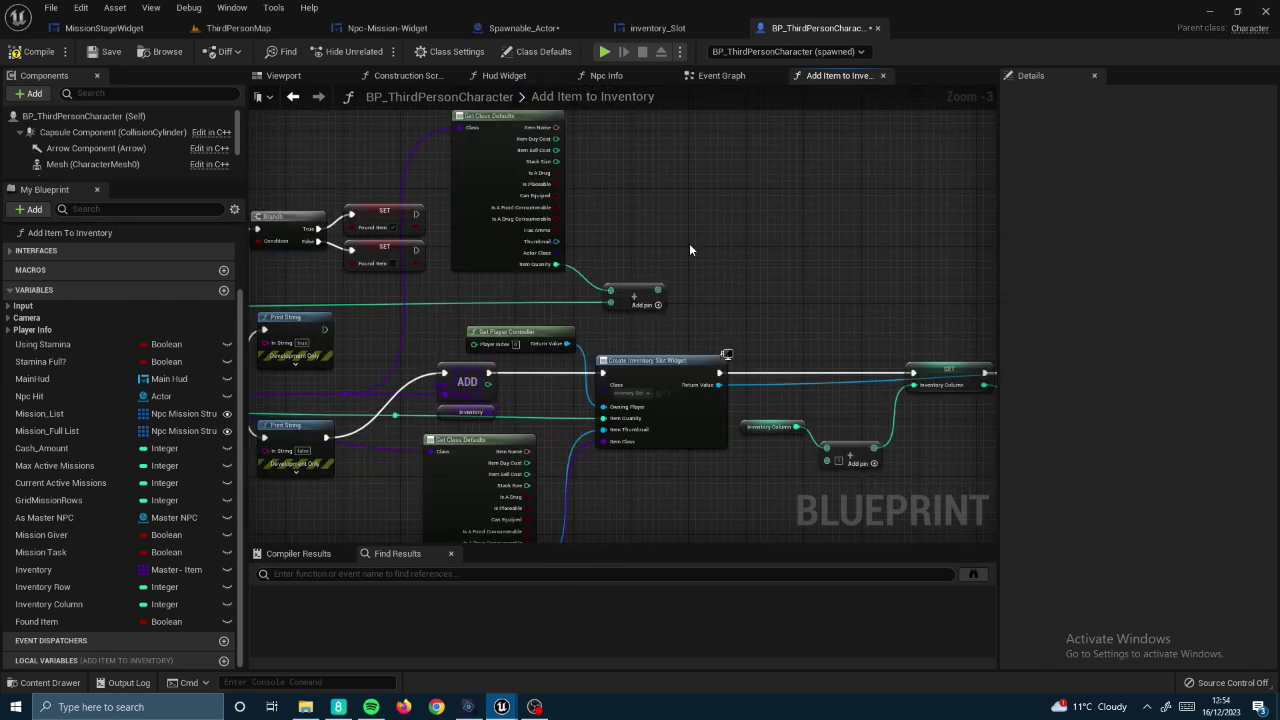
{"action": "right_click_drag", "start_coordinate": [689, 243], "coordinate": [685, 236]}
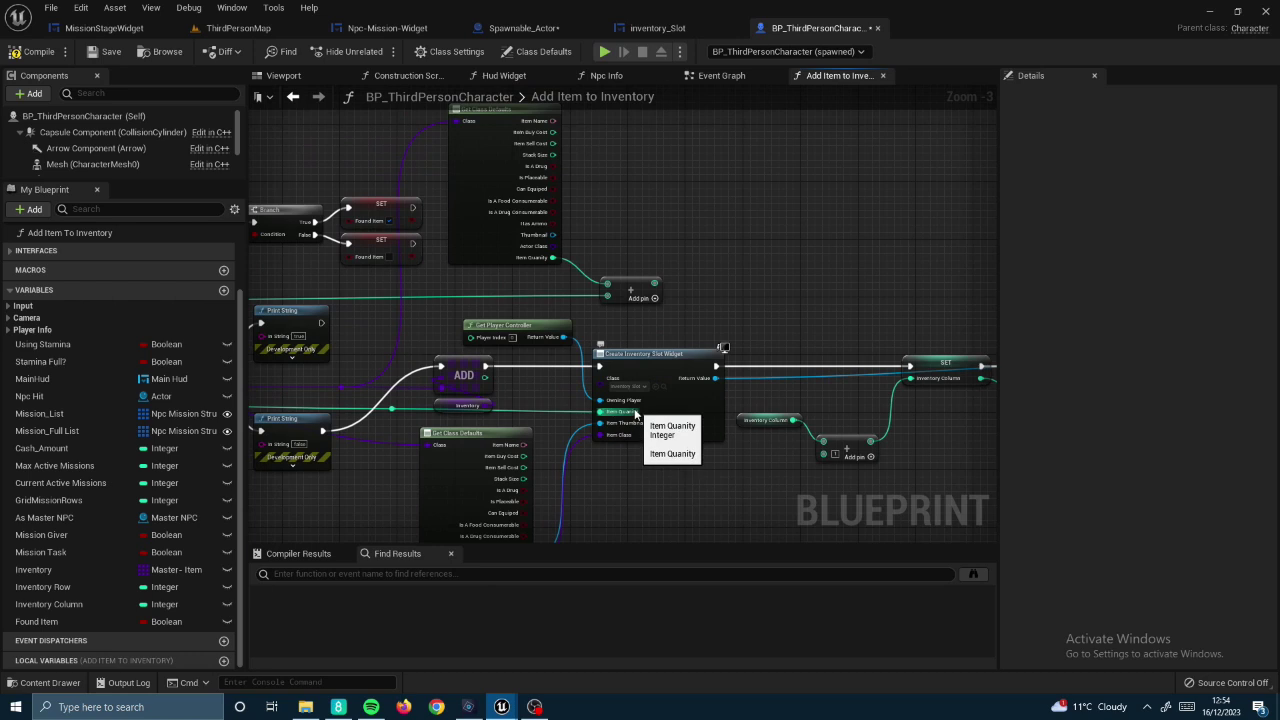
{"action": "right_click_drag", "start_coordinate": [635, 415], "coordinate": [932, 289]}
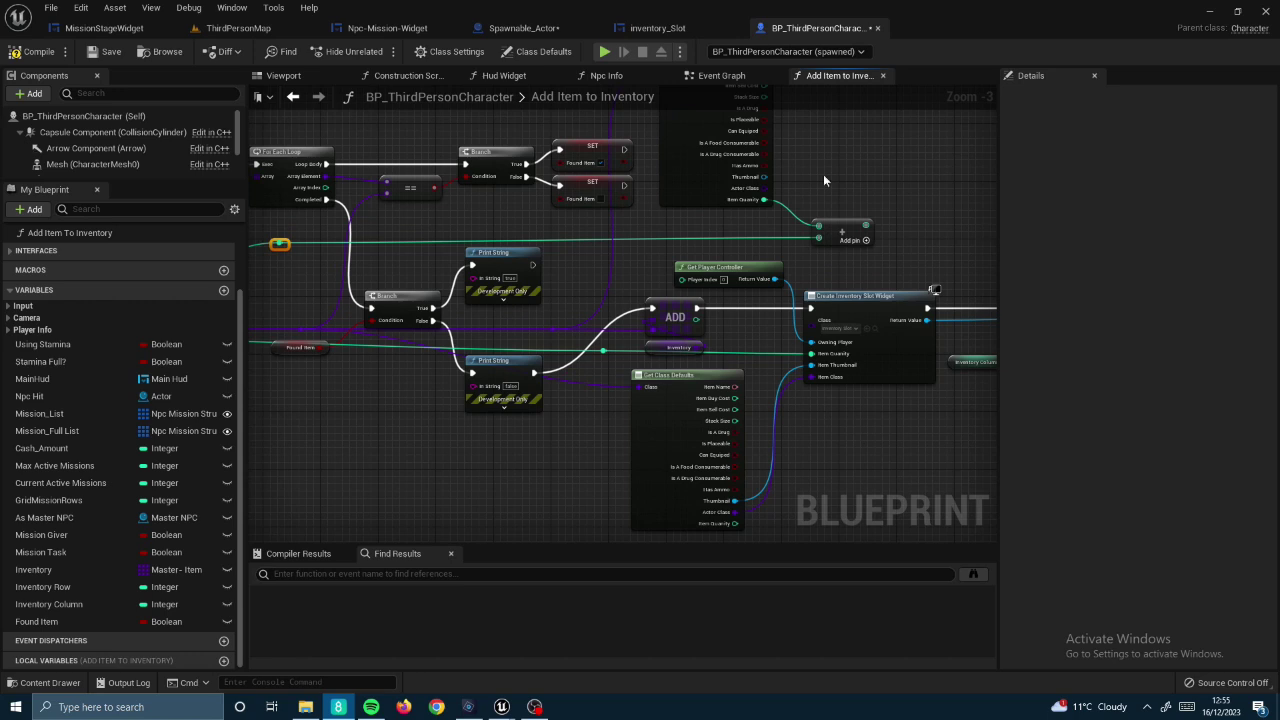
{"action": "right_click_drag", "start_coordinate": [697, 233], "coordinate": [714, 251]}
{"action": "key", "text": "Escape"}
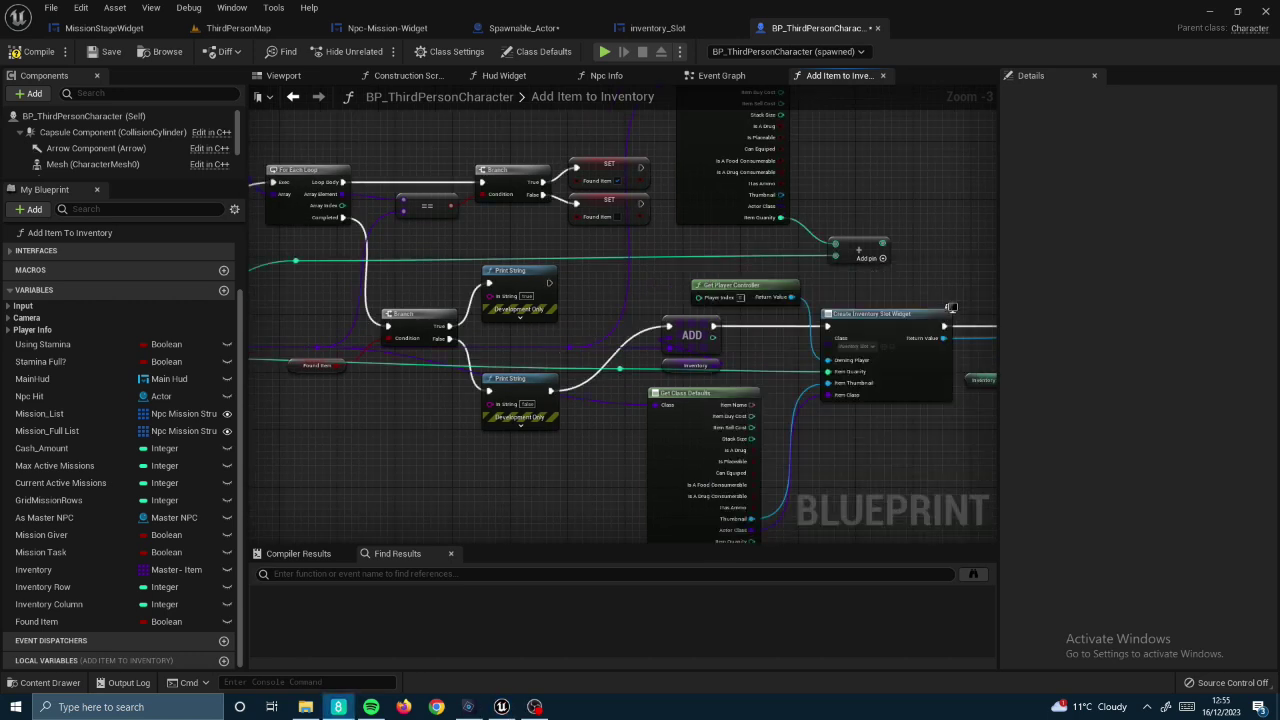
{"action": "right_click_drag", "start_coordinate": [860, 185], "coordinate": [775, 280]}
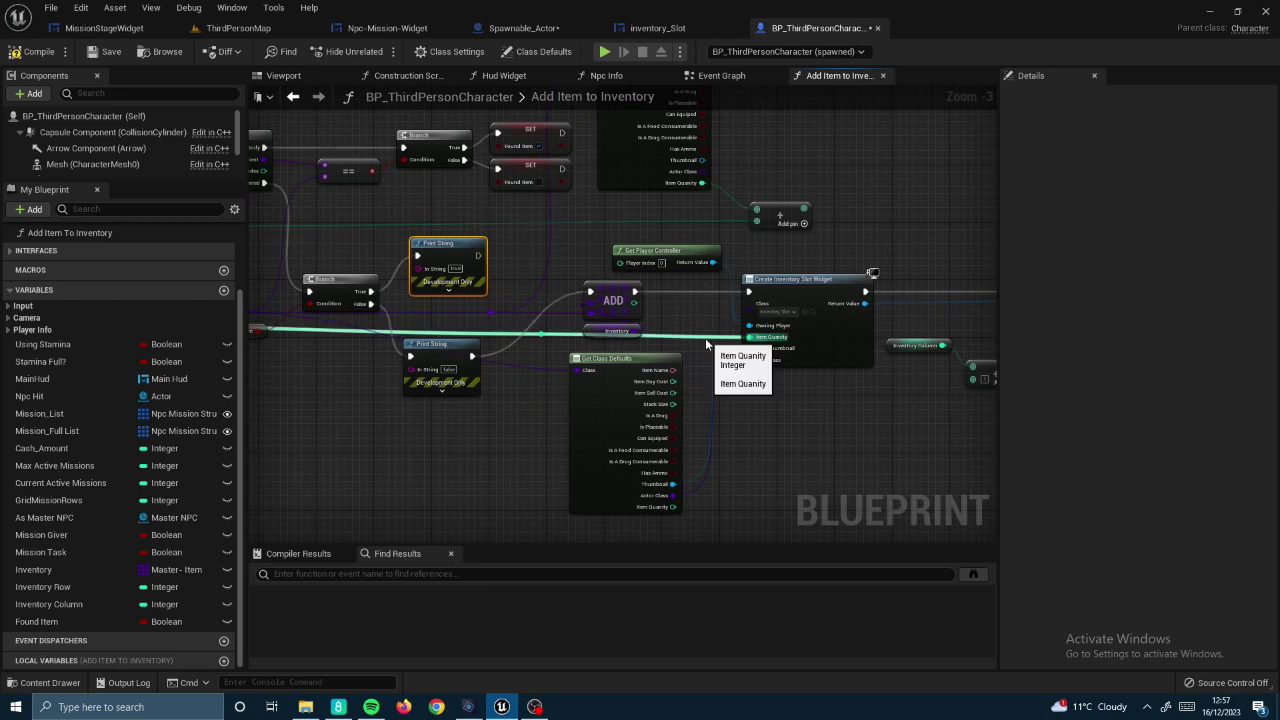
- Feed Get Class Defaults' Item Quantity into a + node and pull a setter off the item class
{"action": "left_click_drag", "start_coordinate": [665, 358], "coordinate": [622, 351]}
{"action": "left_click_drag", "start_coordinate": [630, 374], "coordinate": [686, 365]}
{"action": "left_click", "coordinate": [760, 420]}
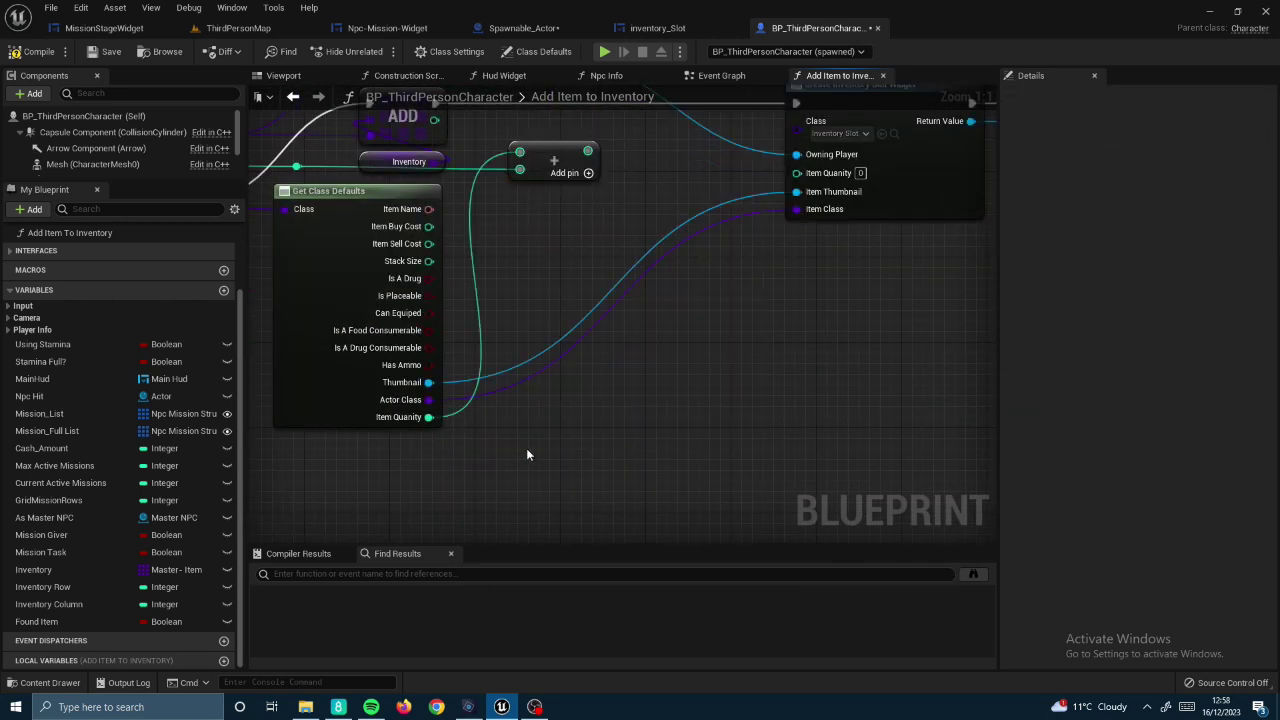
{"action": "left_click_drag", "start_coordinate": [428, 399], "coordinate": [693, 263]}
{"action": "type", "text": "se"}
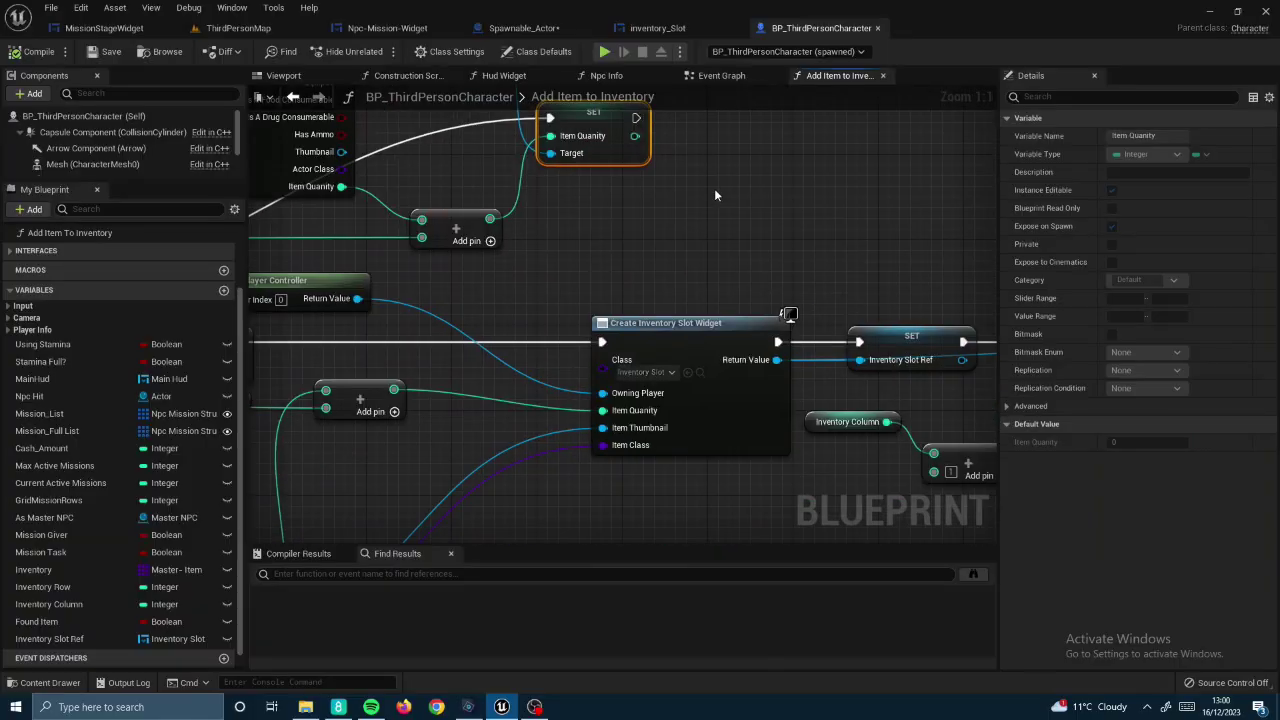
- Add SET Item Quanity and SET Item Class nodes on Inventory Slot Ref
{"action": "right_click_drag", "start_coordinate": [714, 194], "coordinate": [750, 311]}
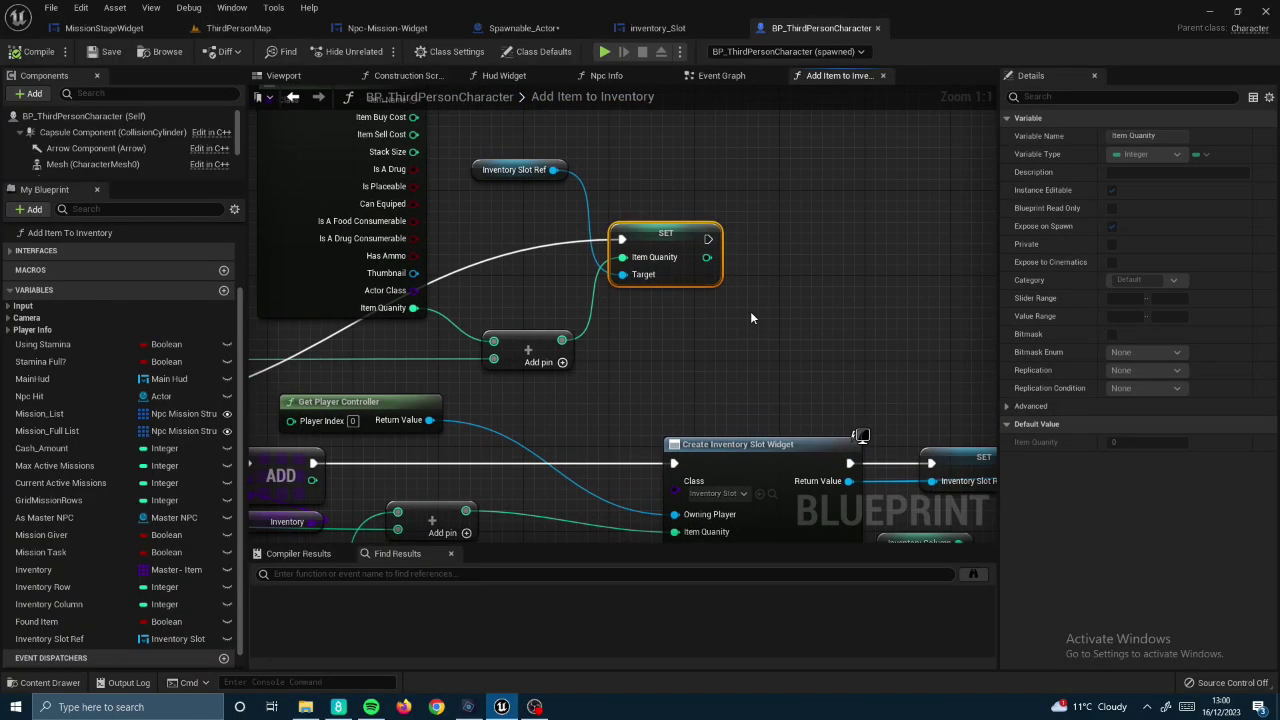
{"action": "left_click_drag", "start_coordinate": [554, 169], "coordinate": [620, 196]}
{"action": "type", "text": "SET ITEM"}
{"action": "key", "text": "Return"}
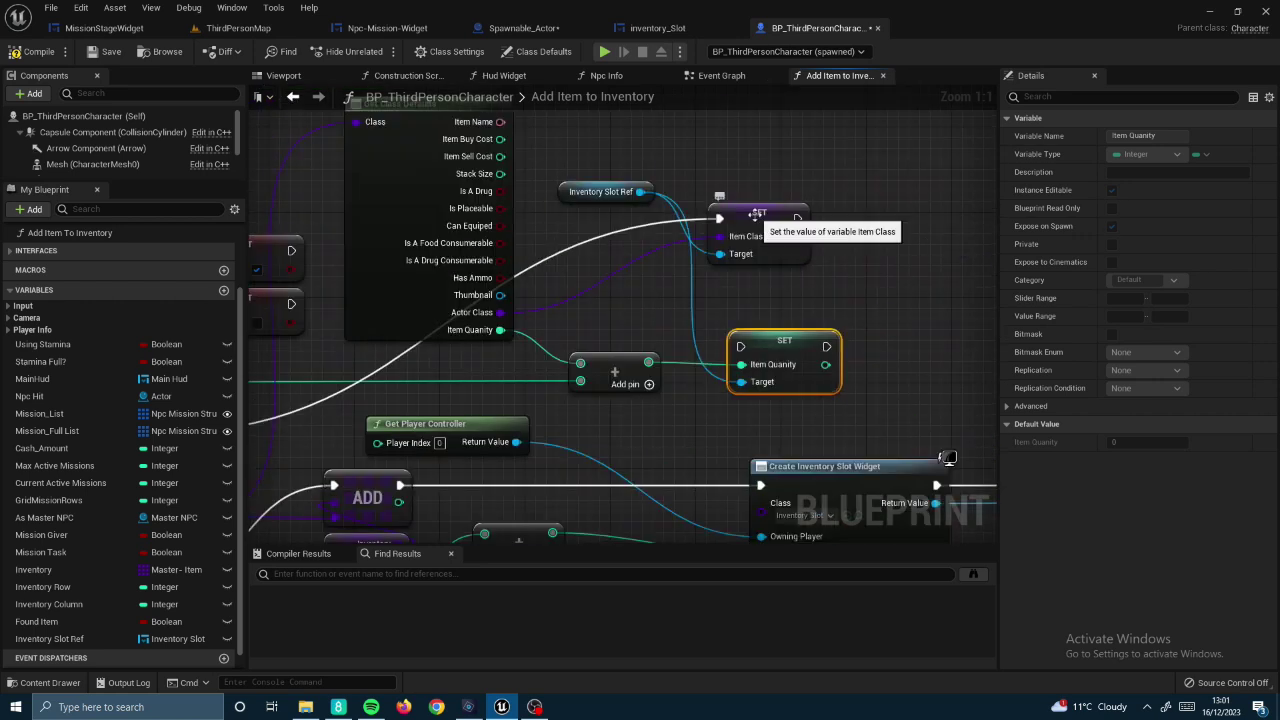
{"action": "right_click_drag", "start_coordinate": [815, 367], "coordinate": [768, 400]}
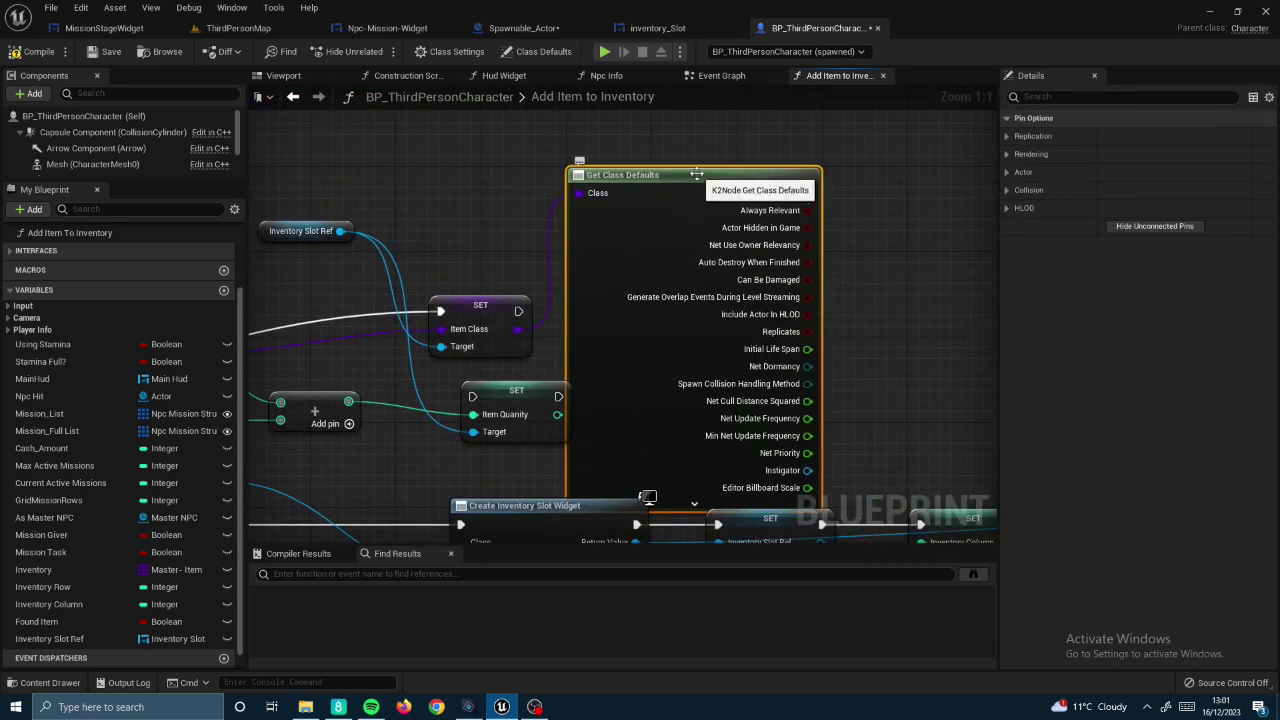
{"action": "left_click", "coordinate": [725, 295]}
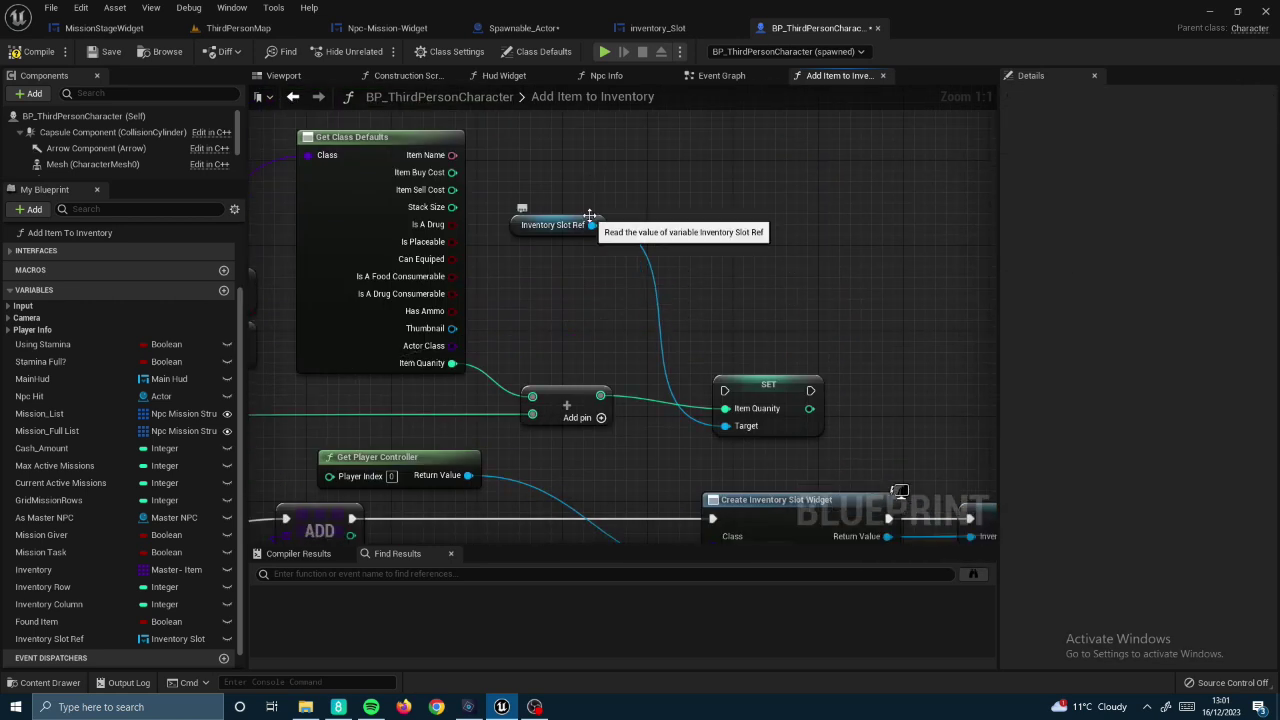
{"action": "mouse_move", "coordinate": [590, 215]}
{"action": "left_mouse_down"}
{"action": "mouse_move", "coordinate": [592, 283]}
{"action": "mouse_move", "coordinate": [717, 297]}
{"action": "left_mouse_up"}
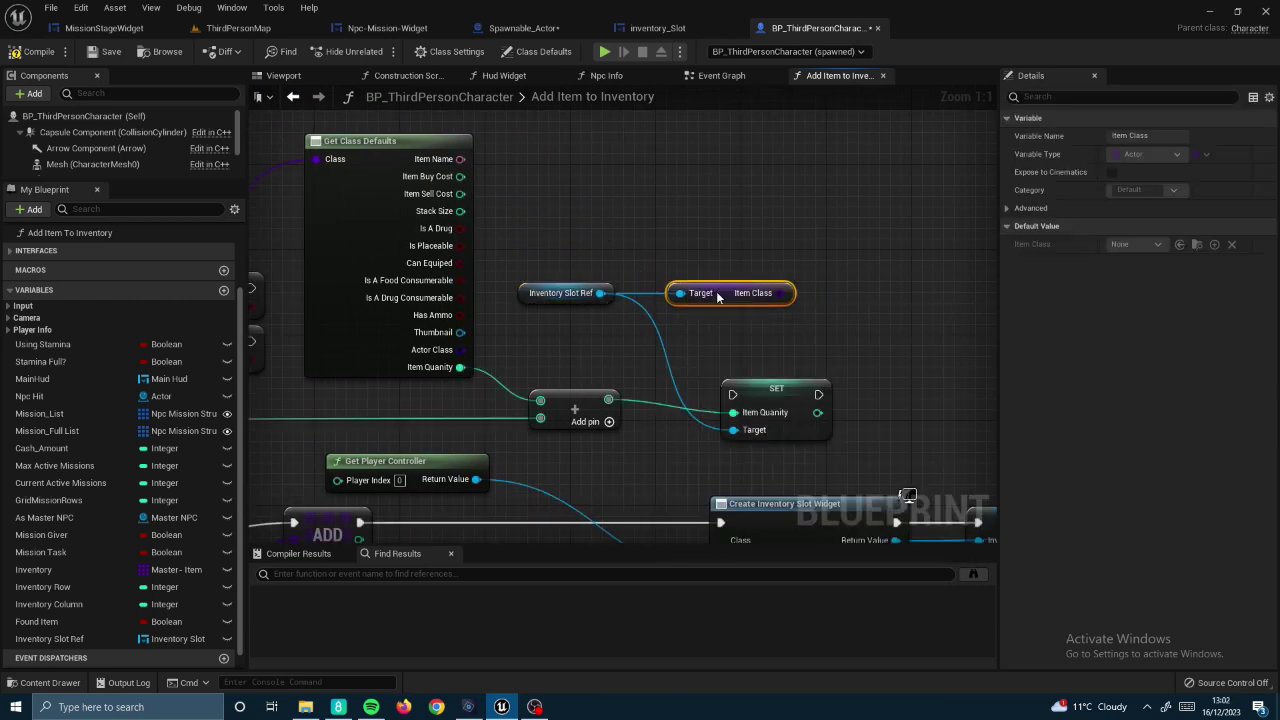
{"action": "key", "text": "ctrl+v"}
{"action": "left_click_drag", "start_coordinate": [829, 343], "coordinate": [813, 190]}
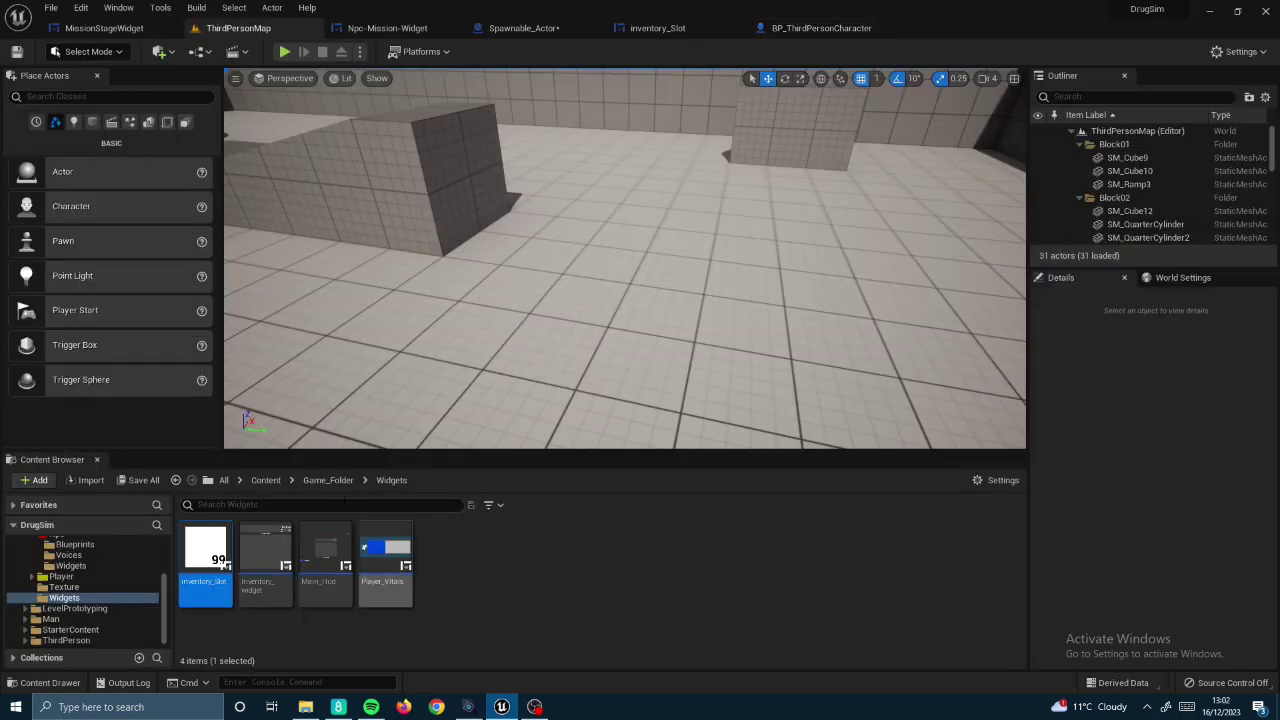
- Open inventory_Slot, tidy the Add Item to Inventory graph, and select the Inventory variable
{"action": "double_click", "coordinate": [220, 555]}
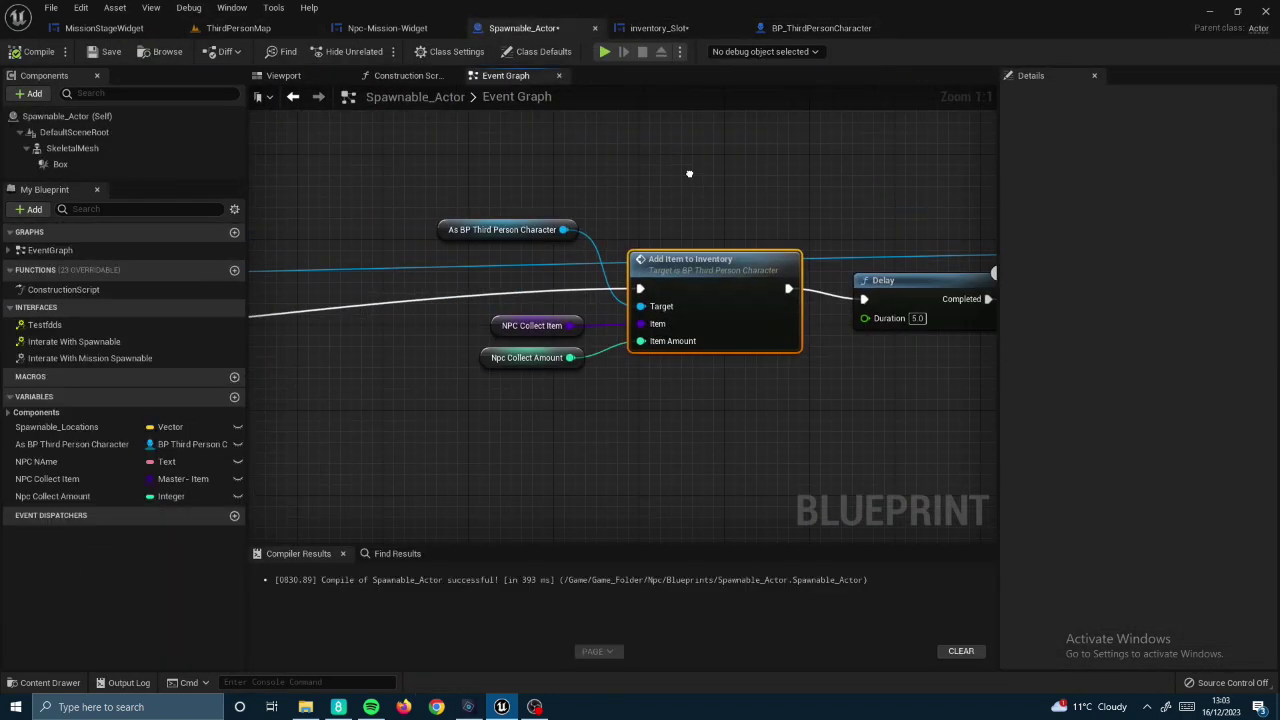
{"action": "left_click", "coordinate": [623, 343]}
{"action": "left_click", "coordinate": [655, 28]}
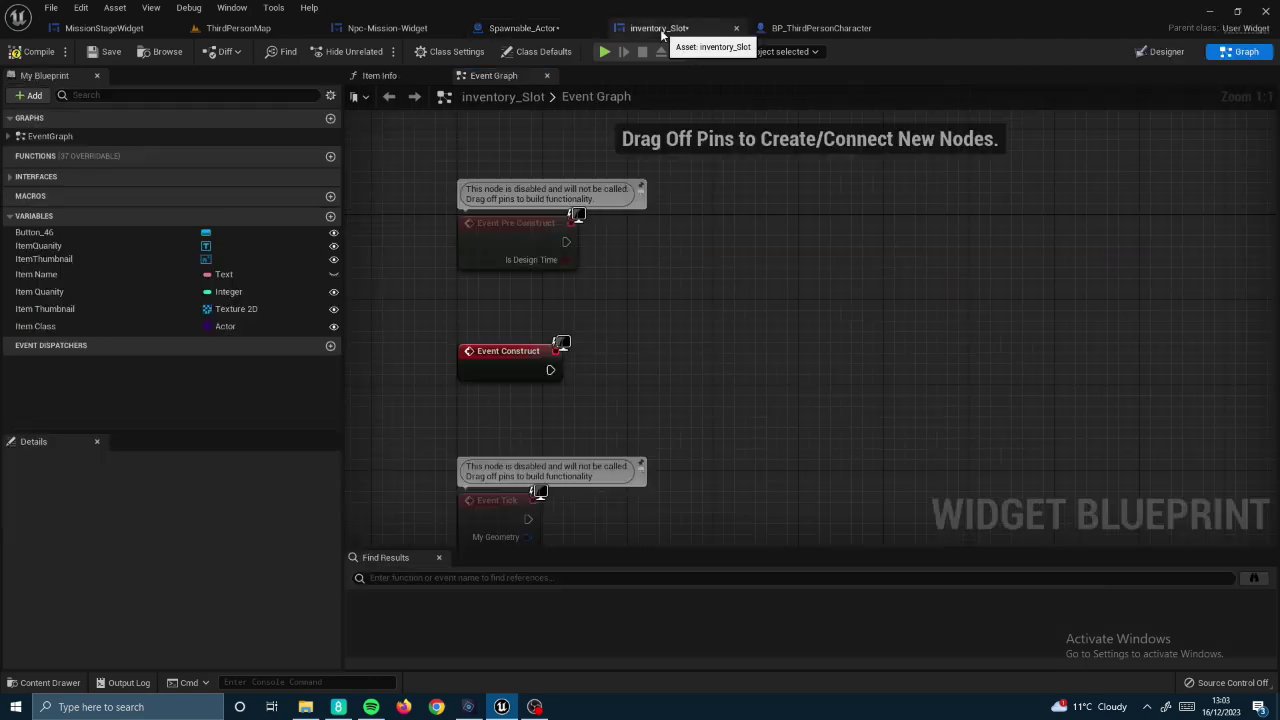
{"action": "scroll", "coordinate": [837, 309], "scroll_direction": "down", "scroll_amount": 2}
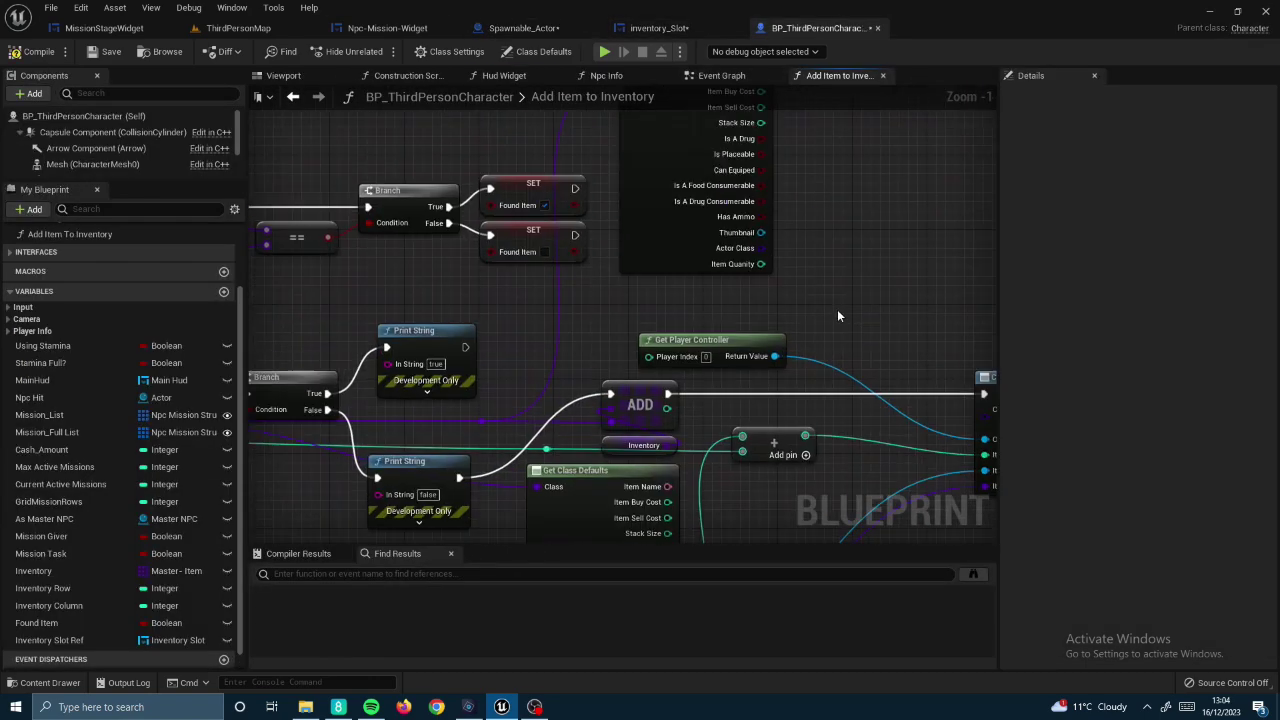
{"action": "left_click_drag", "start_coordinate": [665, 330], "coordinate": [760, 289]}
{"action": "right_click_drag", "start_coordinate": [663, 290], "coordinate": [600, 300]}
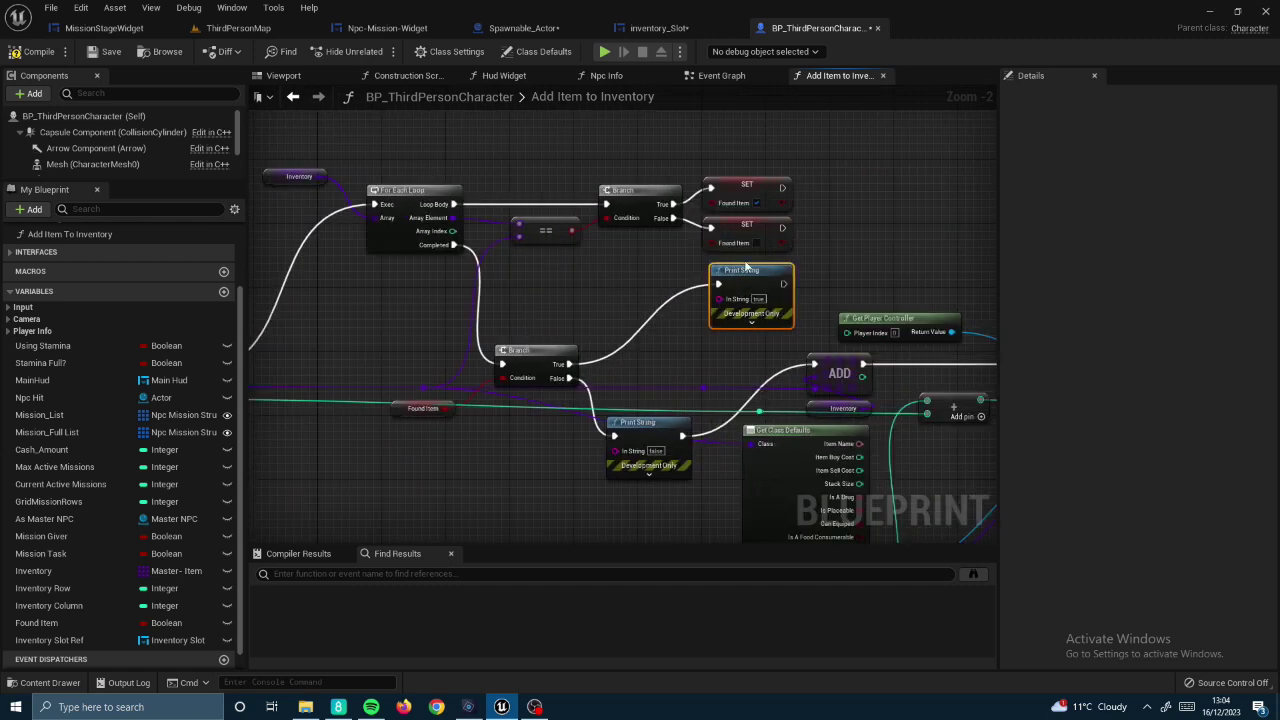
{"action": "left_click", "coordinate": [372, 338]}
{"action": "mouse_move", "coordinate": [700, 400]}
{"action": "right_mouse_down"}
{"action": "mouse_move", "coordinate": [539, 241]}
{"action": "mouse_move", "coordinate": [390, 234]}
{"action": "right_mouse_up"}
- Change the Inventory variable from an array to a map and rebuild its broken connections
{"action": "left_click", "coordinate": [1190, 154]}
{"action": "left_click", "coordinate": [1186, 240]}
{"action": "left_click", "coordinate": [537, 580]}
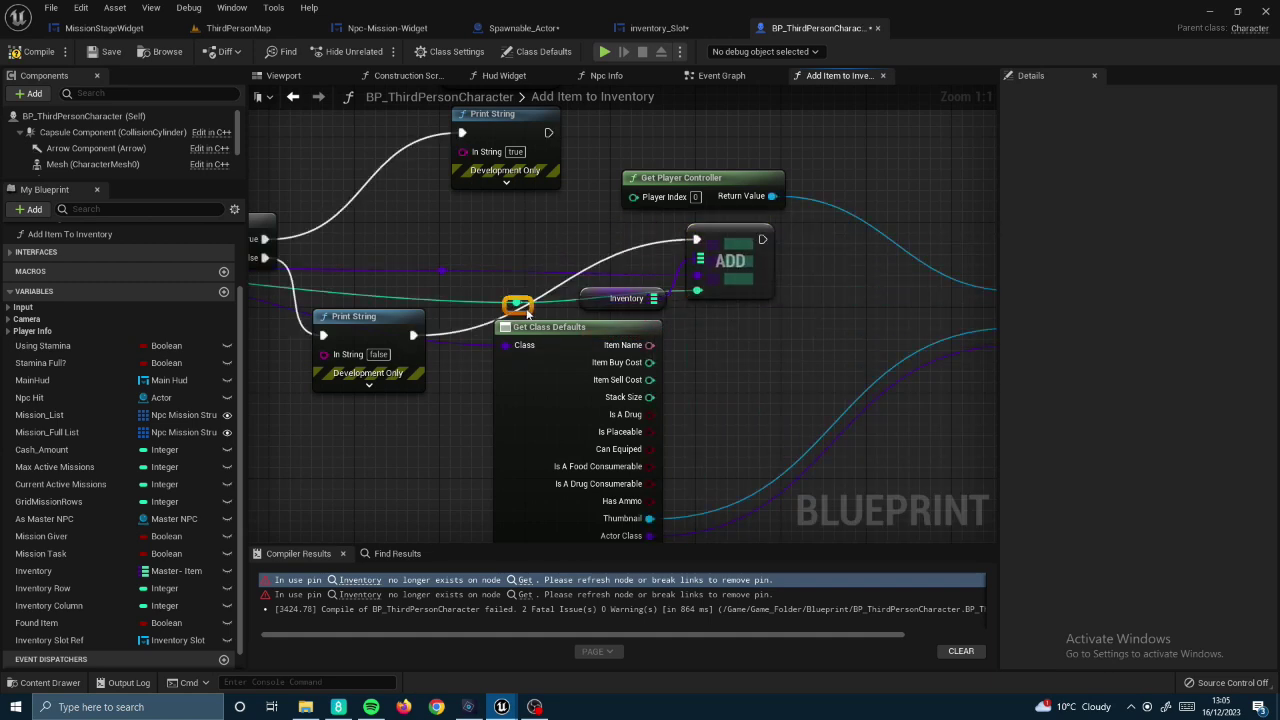
{"action": "key", "text": "F7"}
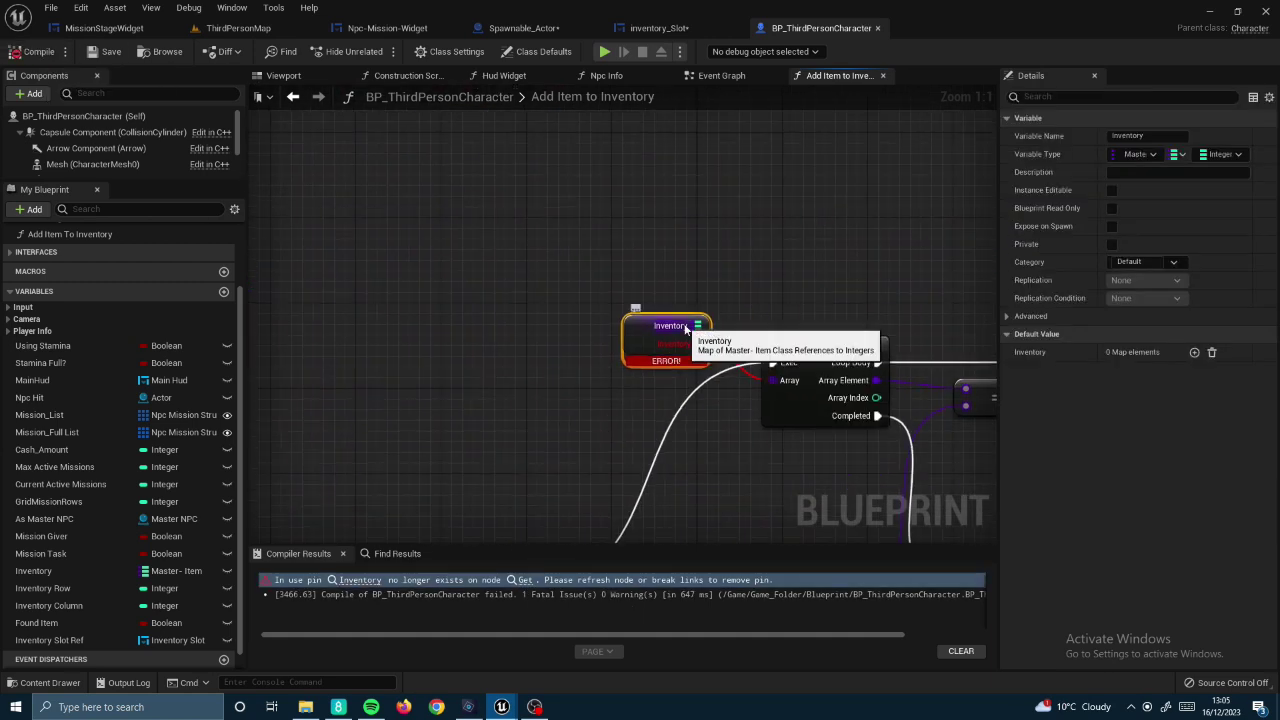
{"action": "left_click_drag", "start_coordinate": [697, 326], "coordinate": [650, 300]}
{"action": "key", "text": "Escape"}
{"action": "left_click_drag", "start_coordinate": [537, 294], "coordinate": [689, 225]}
{"action": "left_click", "coordinate": [1073, 54]}
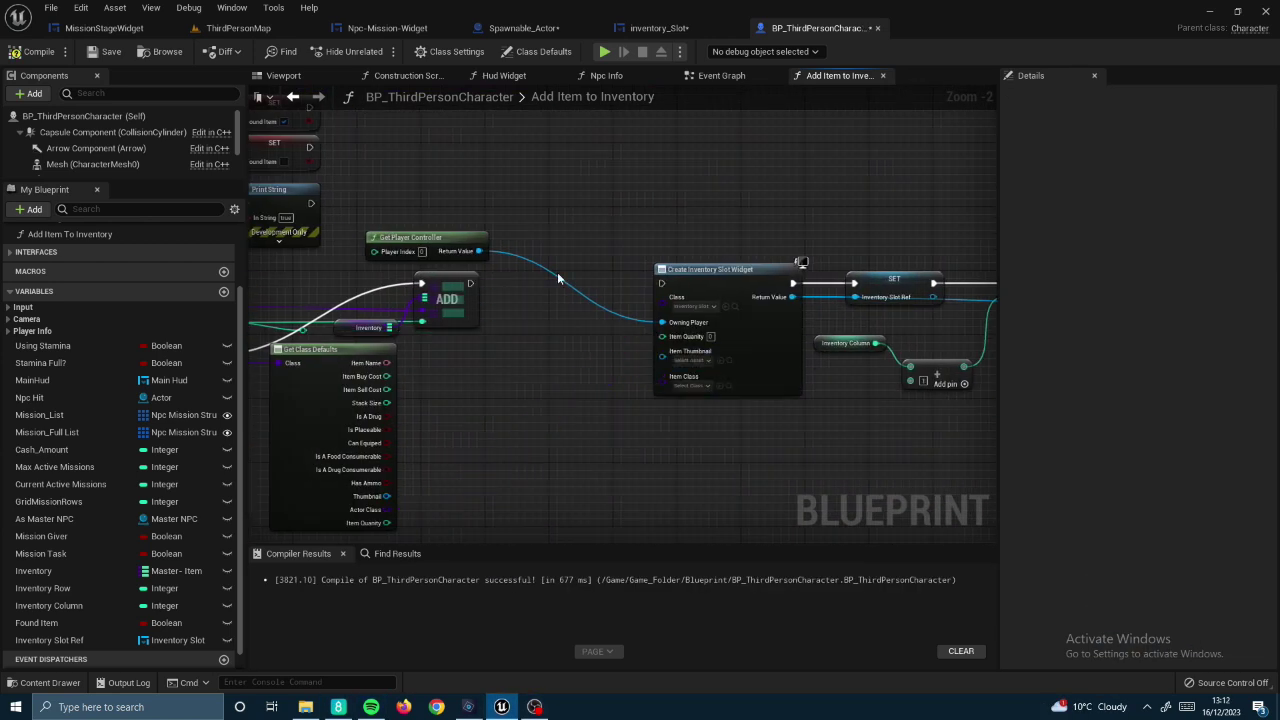
- Add a Get Class Defaults node off the item class pin and wire it in
{"action": "scroll", "coordinate": [799, 176], "scroll_direction": "down", "scroll_amount": 4}
{"action": "scroll", "coordinate": [890, 237], "scroll_direction": "up", "scroll_amount": 7}
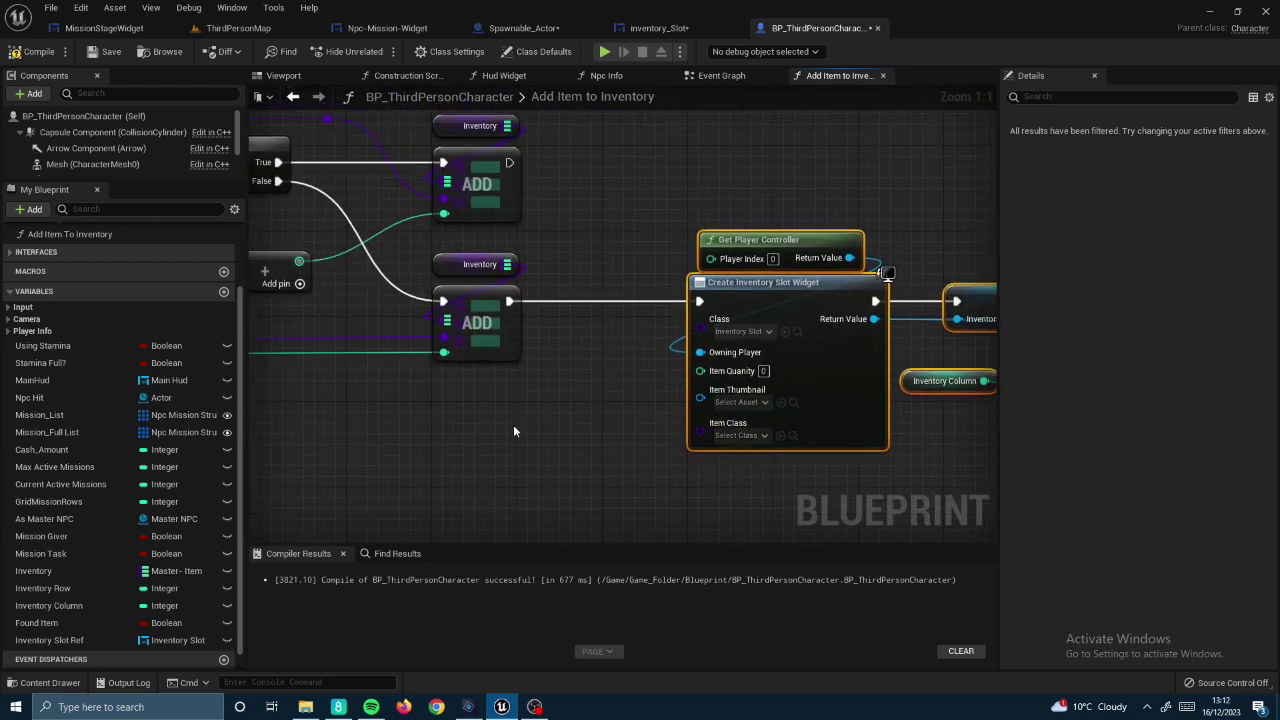
{"action": "left_click_drag", "start_coordinate": [320, 300], "coordinate": [732, 366]}
{"action": "type", "text": "get class defaults"}
{"action": "key", "text": "Return"}
{"action": "right_click_drag", "start_coordinate": [731, 382], "coordinate": [355, 332]}
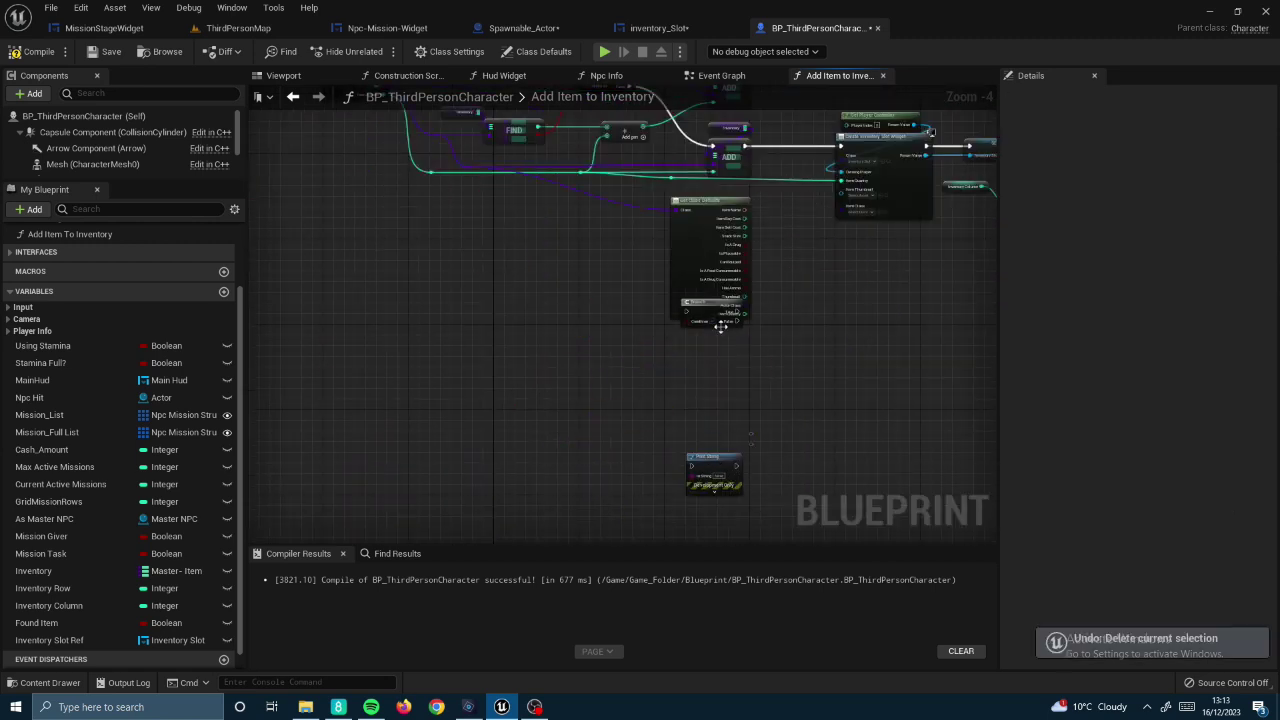
{"action": "mouse_move", "coordinate": [878, 231]}
{"action": "left_mouse_down"}
{"action": "mouse_move", "coordinate": [216, 258]}
{"action": "mouse_move", "coordinate": [624, 170]}
{"action": "mouse_move", "coordinate": [663, 200]}
{"action": "mouse_move", "coordinate": [620, 252]}
{"action": "left_mouse_up"}
- In inventory_Slot, add a Cast To BP_ThirdPersonCharacter node
{"action": "left_click", "coordinate": [622, 28]}
{"action": "type", "text": "cast to third"}
{"action": "key", "text": "Return"}
- Promote the cast result to a character variable and add a FIND node on its Inventory map
{"action": "type", "text": "get pla"}
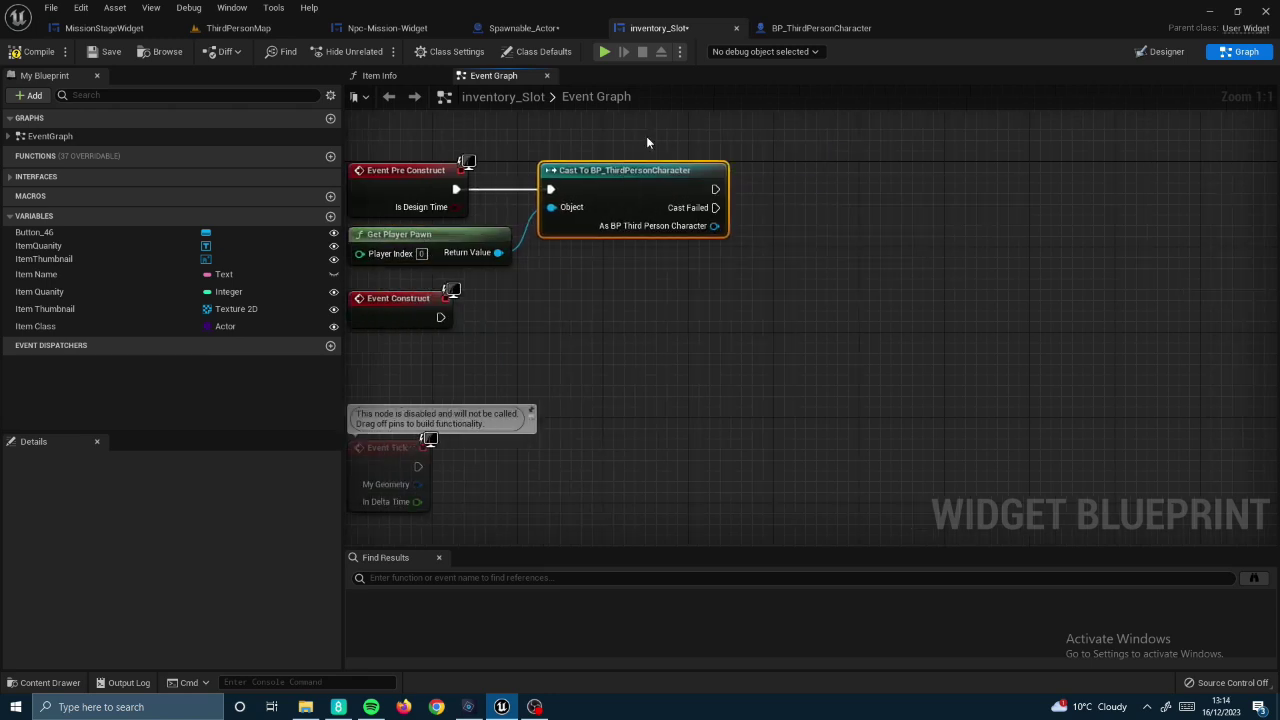
{"action": "left_click", "coordinate": [535, 364]}
{"action": "mouse_move", "coordinate": [72, 343]}
{"action": "left_mouse_down", "text": "ctrl"}
{"action": "mouse_move", "coordinate": [571, 271]}
{"action": "mouse_move", "coordinate": [686, 300]}
{"action": "left_mouse_up", "text": "ctrl"}
{"action": "left_click", "coordinate": [737, 357]}
{"action": "left_click_drag", "start_coordinate": [783, 304], "coordinate": [845, 368]}
{"action": "type", "text": "find"}
{"action": "key", "text": "Return"}
- Review inventory_Slot's thumbnail and quantity text in the designer, then move Event Construct lower
{"action": "left_click", "coordinate": [821, 28]}
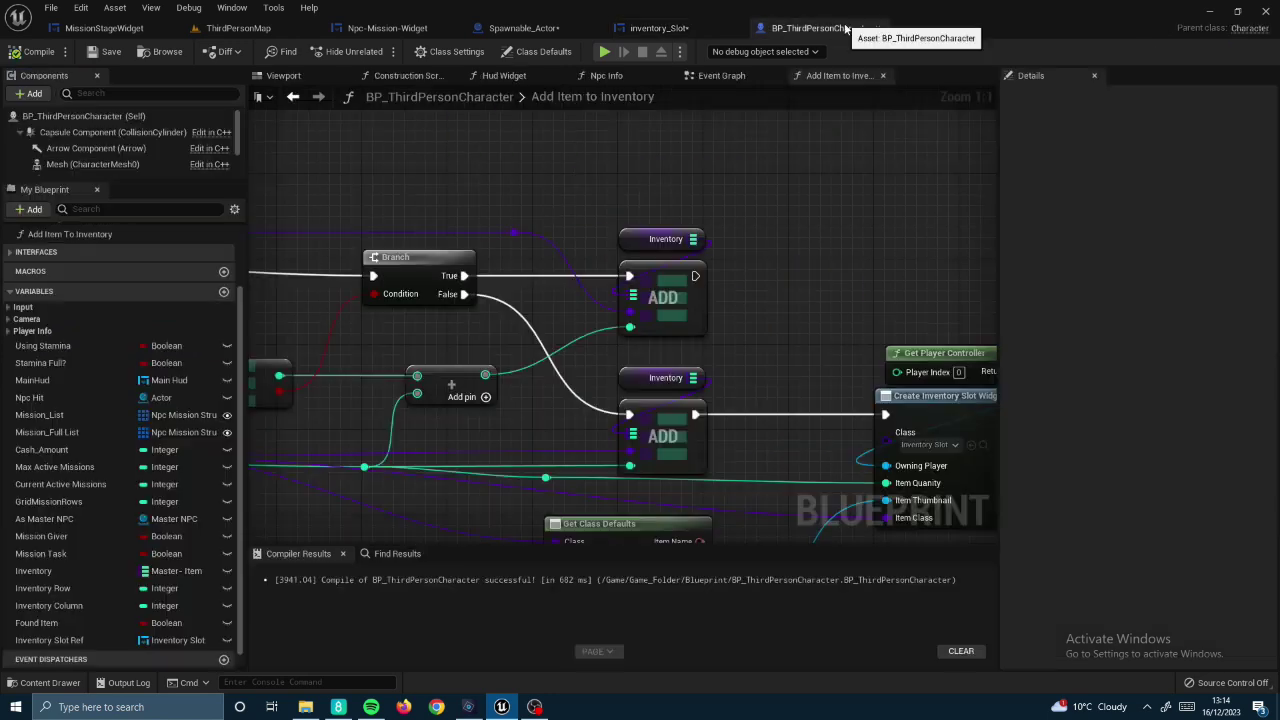
{"action": "left_click", "coordinate": [658, 28]}
{"action": "left_click", "coordinate": [1166, 51]}
{"action": "left_click", "coordinate": [639, 440]}
{"action": "left_click", "coordinate": [639, 440]}
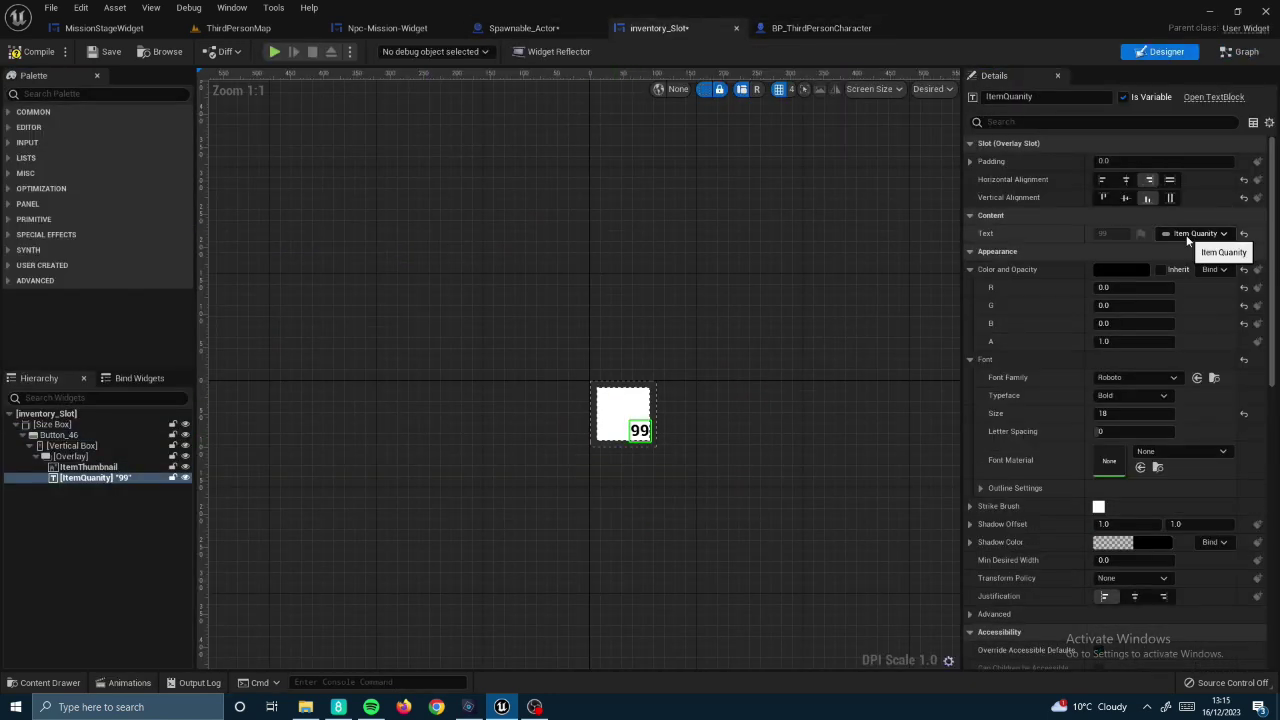
{"action": "left_click", "coordinate": [523, 28]}
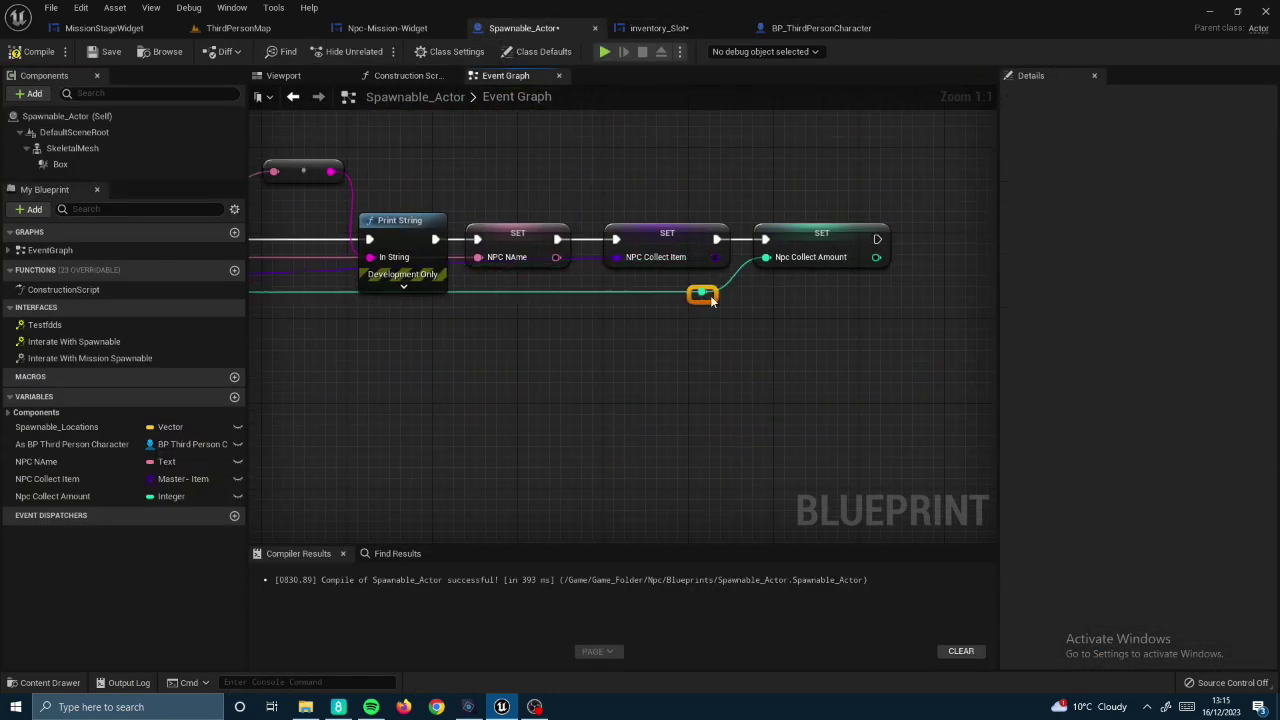
{"action": "left_click", "coordinate": [658, 28]}
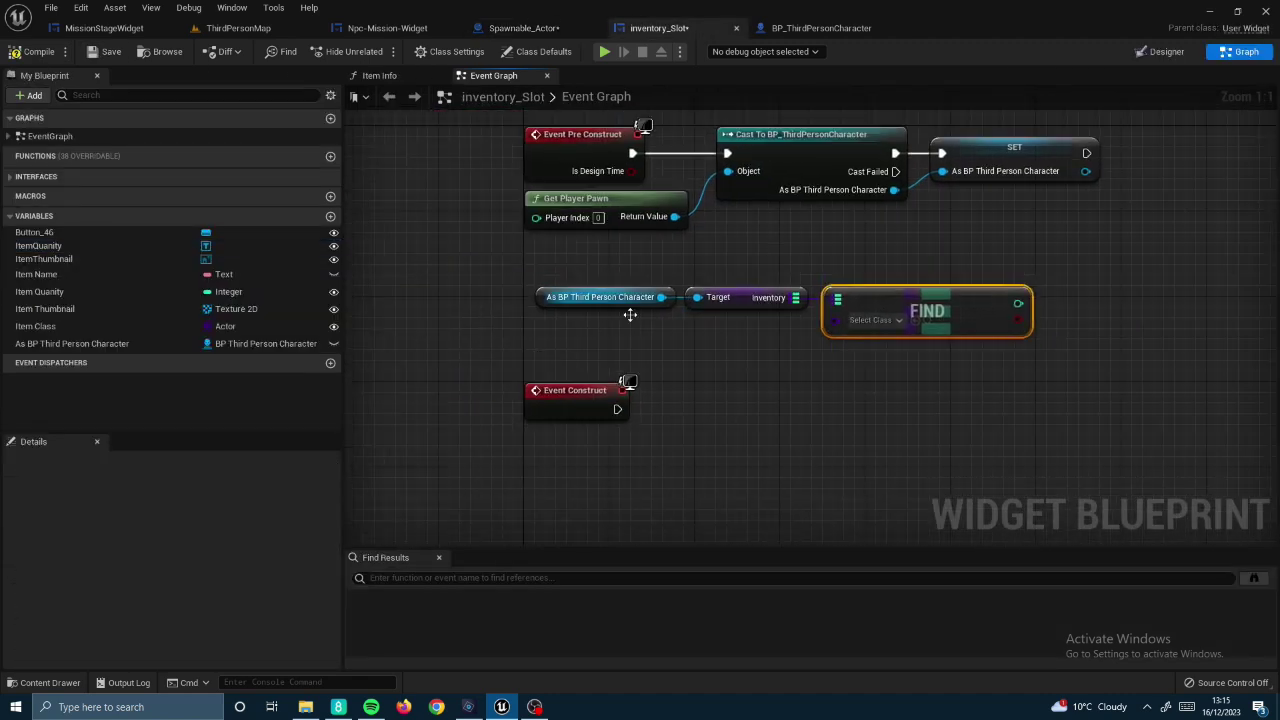
{"action": "left_click_drag", "start_coordinate": [575, 400], "coordinate": [573, 485]}
- Change the Item Class variable's type to a Master-Item class
{"action": "left_click", "coordinate": [222, 326]}
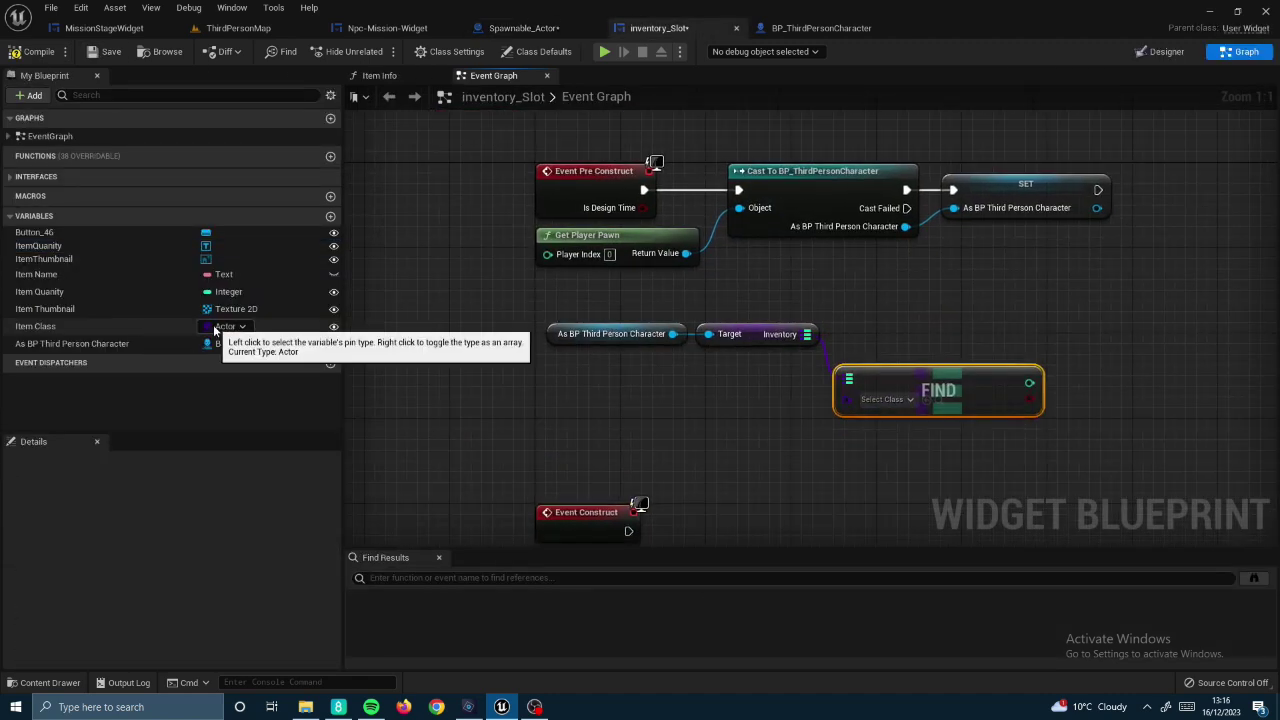
{"action": "left_click", "coordinate": [222, 326]}
{"action": "left_click", "coordinate": [418, 77]}
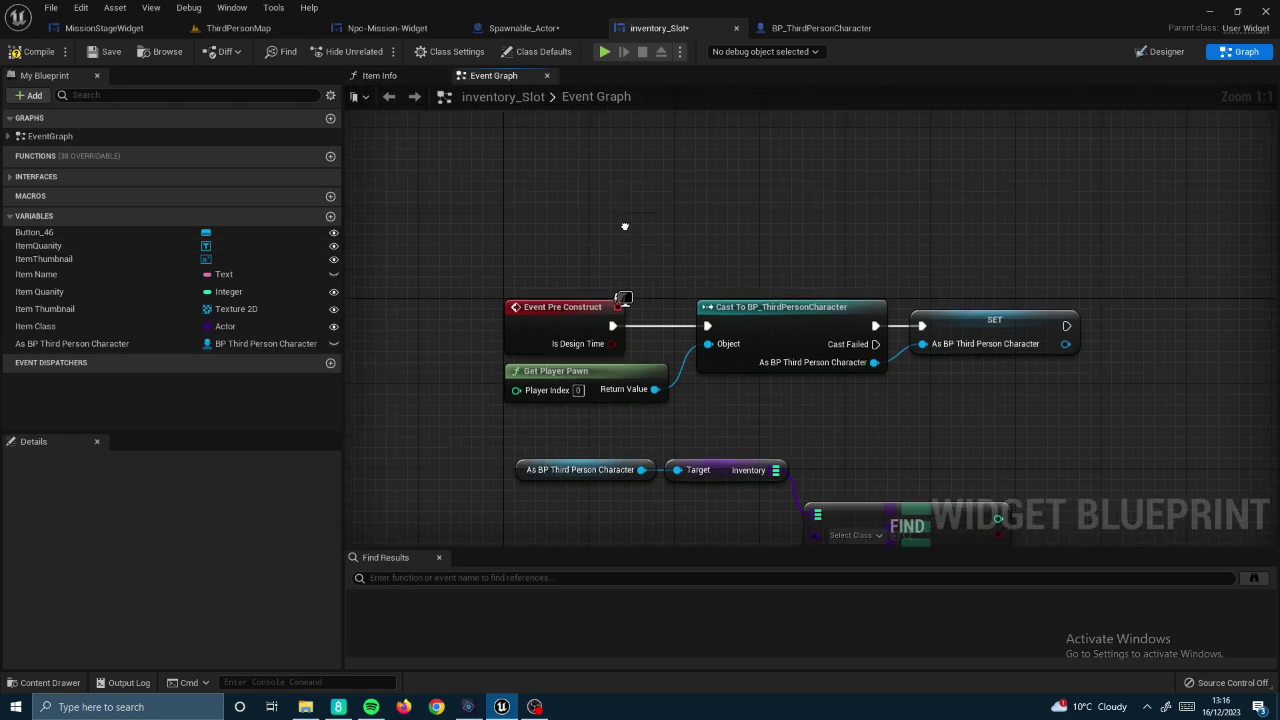
{"action": "left_click", "coordinate": [524, 28]}
{"action": "left_click", "coordinate": [821, 28]}
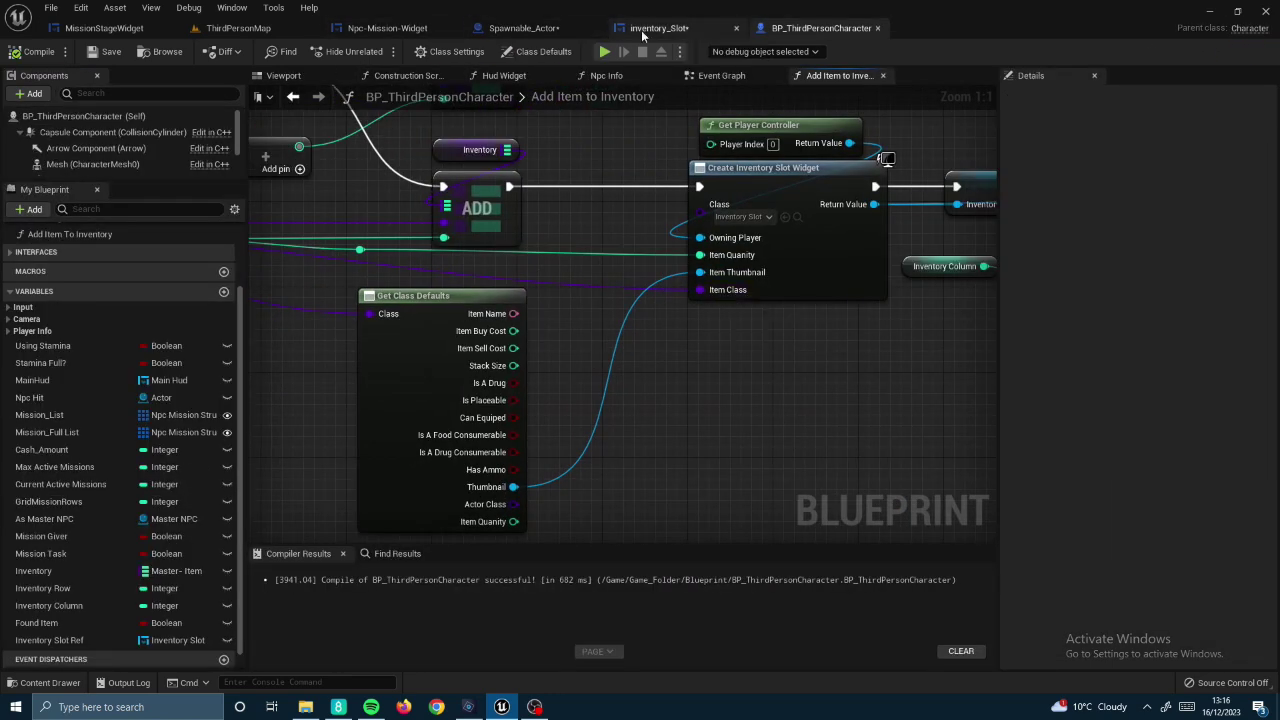
{"action": "left_click", "coordinate": [642, 30]}
{"action": "left_click", "coordinate": [222, 326]}
- Run Event Construct into a Branch and add a SET Item Quanity node
{"action": "right_click_drag", "start_coordinate": [700, 450], "coordinate": [728, 255]}
{"action": "mouse_move", "coordinate": [880, 295]}
{"action": "left_mouse_down"}
{"action": "mouse_move", "coordinate": [952, 383]}
{"action": "mouse_move", "coordinate": [539, 451]}
{"action": "left_mouse_up"}
{"action": "left_click_drag", "start_coordinate": [497, 432], "coordinate": [540, 389]}
{"action": "right_click_drag", "start_coordinate": [931, 310], "coordinate": [828, 309]}
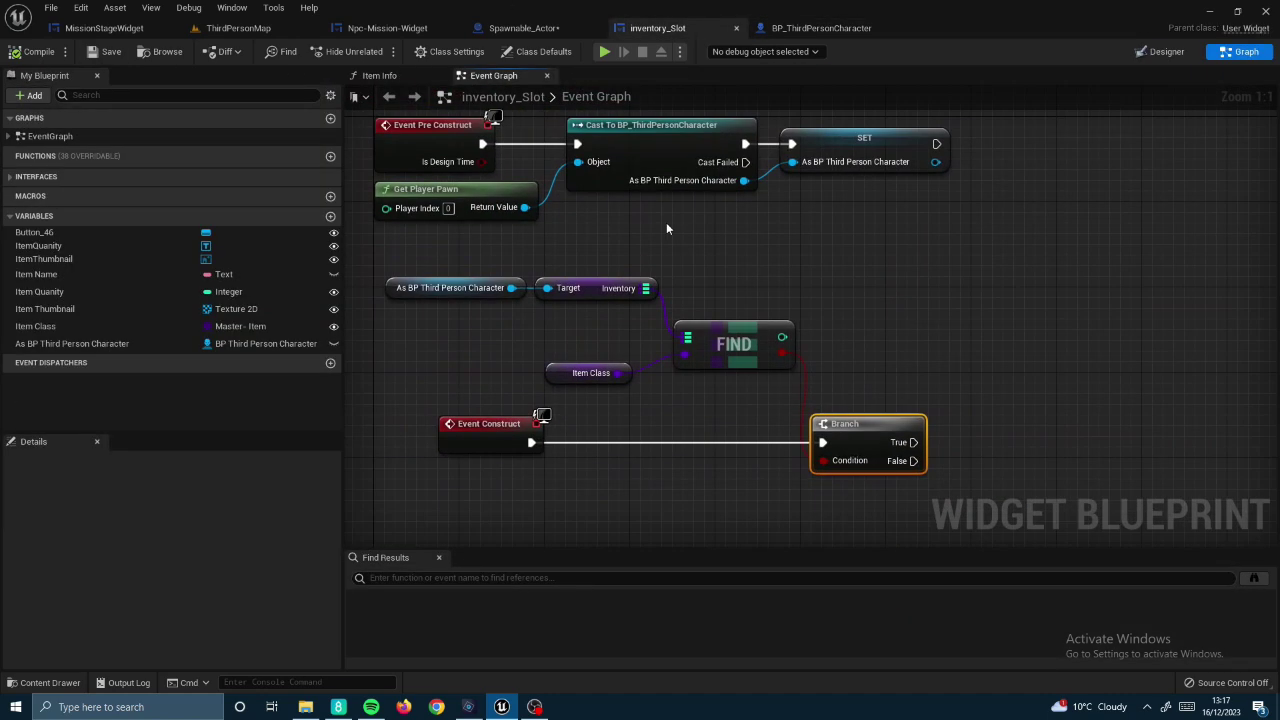
{"action": "left_click_drag", "start_coordinate": [101, 291], "coordinate": [500, 483], "text": "ctrl"}
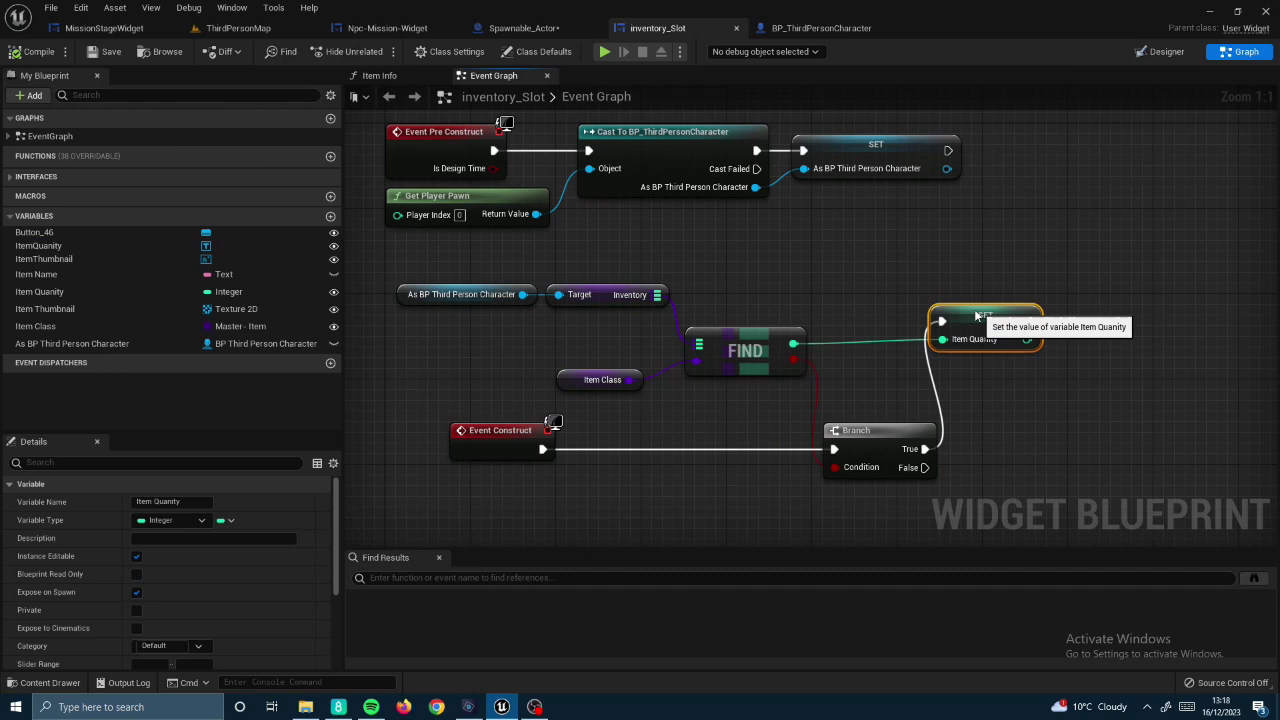
{"action": "left_click", "coordinate": [820, 28]}
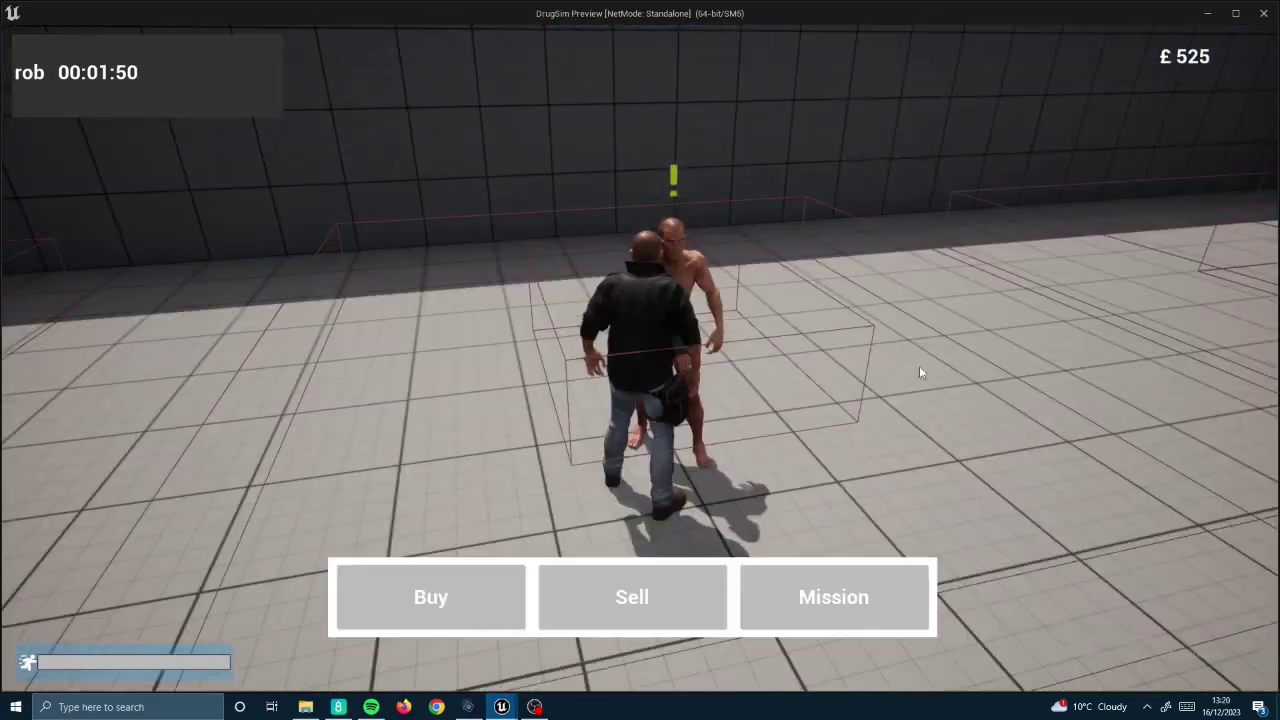
- In play, talk to the NPC and accept the mission
{"action": "left_click", "coordinate": [834, 594]}
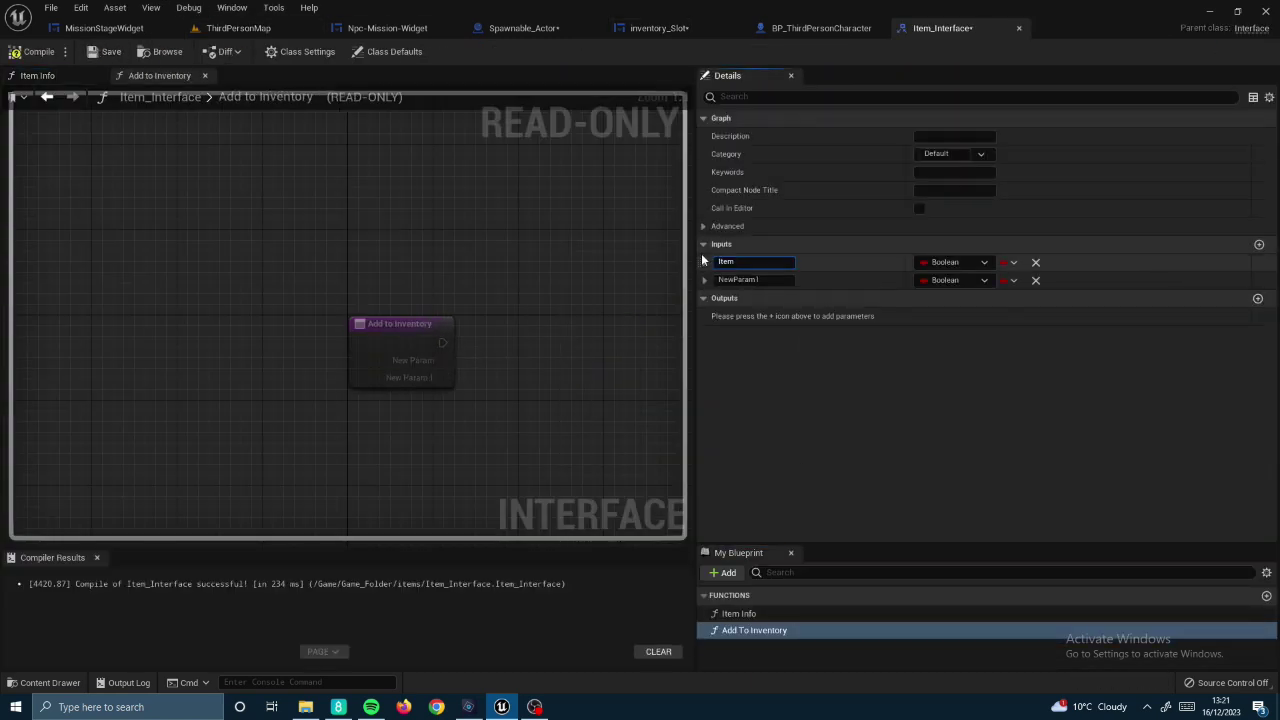
- Name the inputs Item Thumbnail (Texture 2D), Item Quanity and Item Class (class reference)
{"action": "type", "text": "ail"}
{"action": "left_click", "coordinate": [943, 262]}
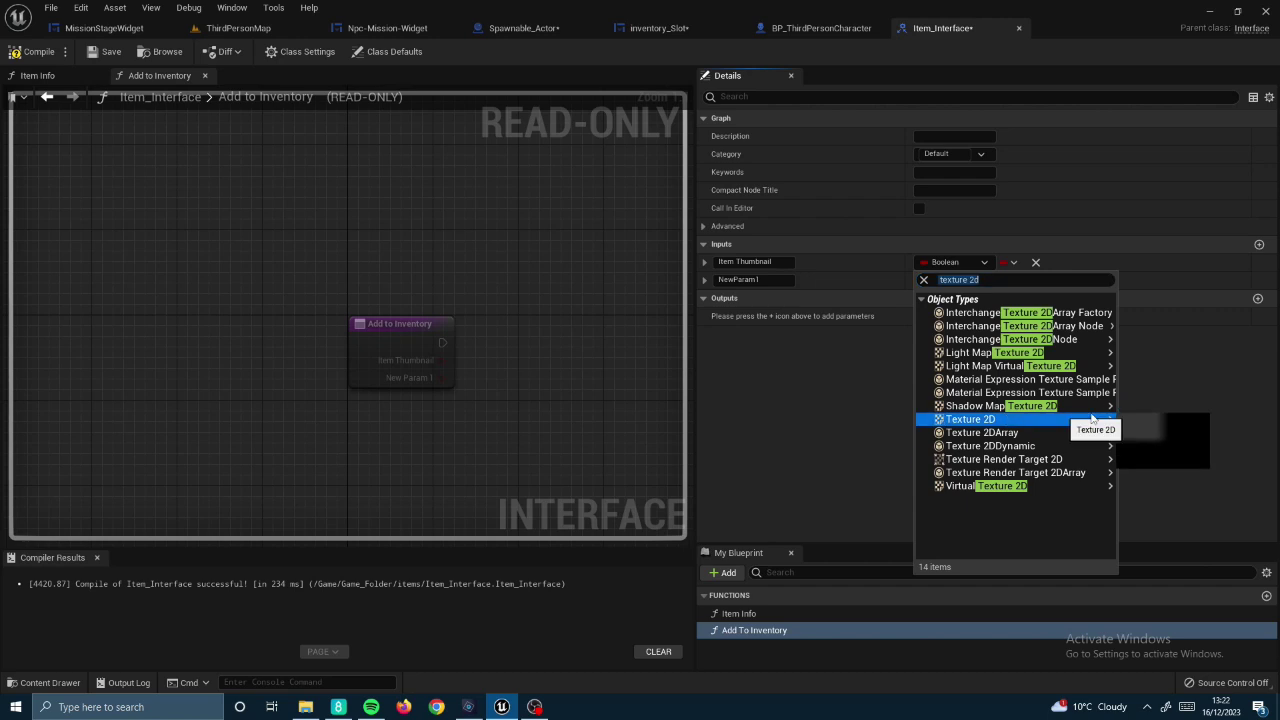
{"action": "left_click", "coordinate": [1093, 419]}
{"action": "type", "text": "Item Qu"}
{"action": "left_click", "coordinate": [950, 298]}
{"action": "left_click", "coordinate": [1160, 393]}
- Compile the inventory_Slot widget
{"action": "left_click", "coordinate": [640, 30]}
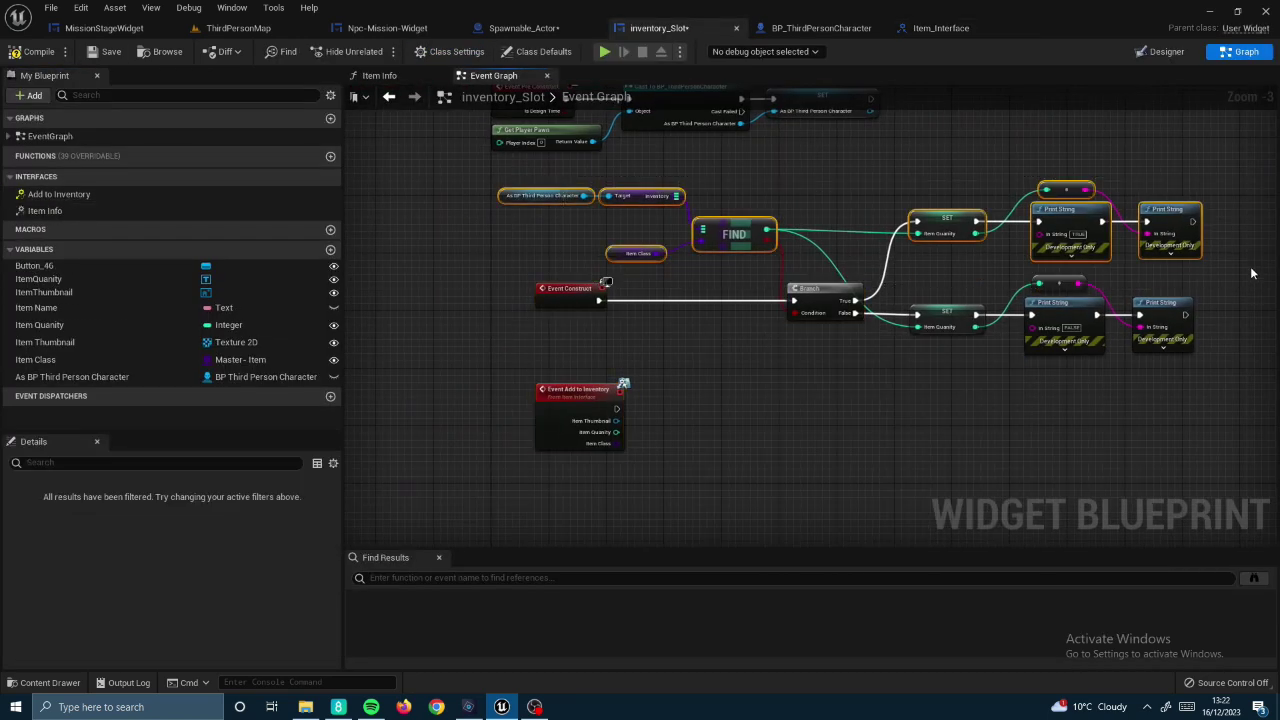
{"action": "left_click", "coordinate": [40, 52]}
{"action": "left_click", "coordinate": [820, 28]}
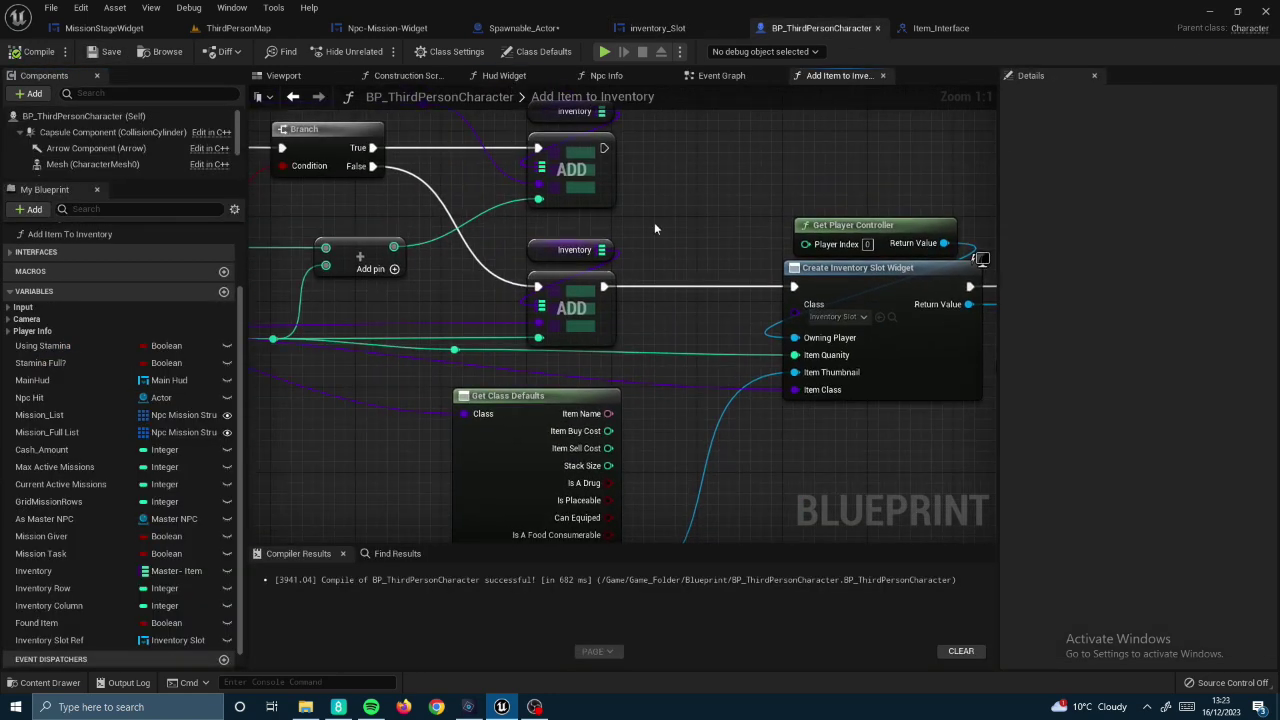
- Call Add to Inventory on the Inventory Slot Ref and wire its input pins
{"action": "right_click_drag", "start_coordinate": [655, 229], "coordinate": [285, 253]}
{"action": "left_click_drag", "start_coordinate": [748, 329], "coordinate": [800, 250]}
{"action": "left_click", "coordinate": [662, 227]}
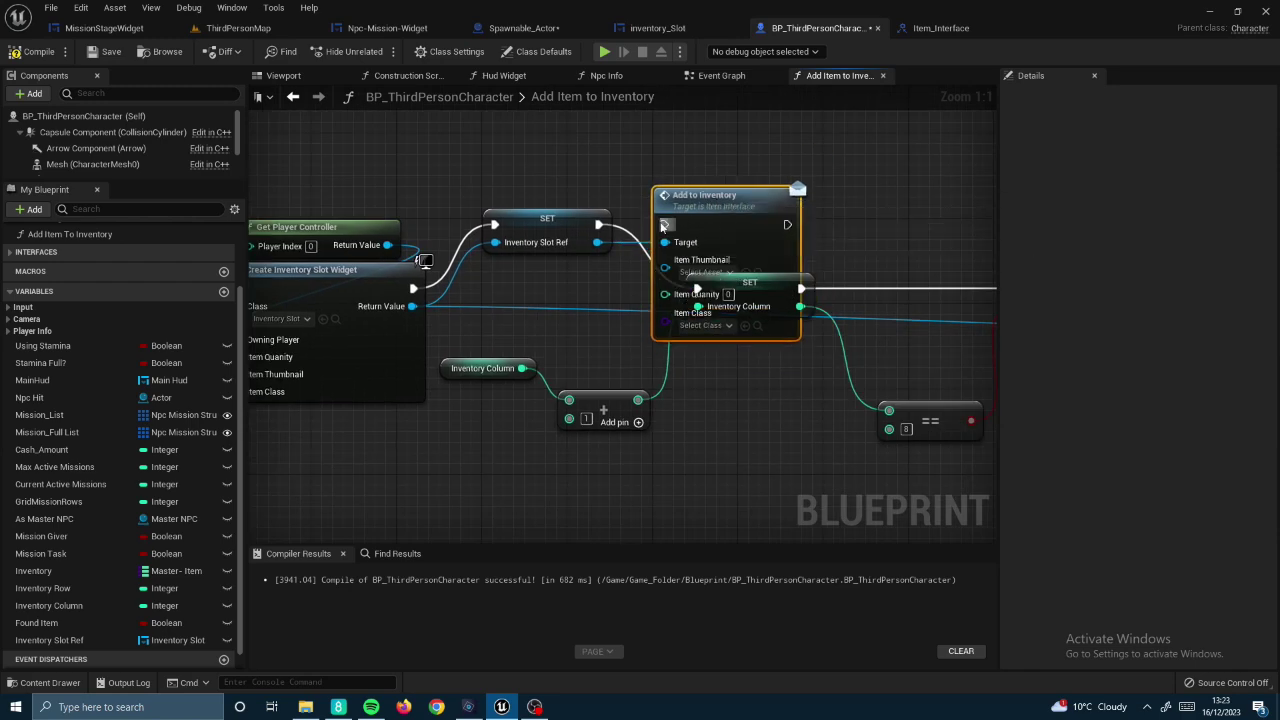
{"action": "left_click_drag", "start_coordinate": [665, 294], "coordinate": [330, 270]}
{"action": "scroll", "coordinate": [666, 303], "scroll_direction": "down", "scroll_amount": 3}
{"action": "scroll", "coordinate": [666, 303], "scroll_direction": "up", "scroll_amount": 2}
{"action": "right_click_drag", "start_coordinate": [692, 286], "coordinate": [502, 258]}
{"action": "left_click_drag", "start_coordinate": [502, 258], "coordinate": [590, 235]}
{"action": "mouse_move", "coordinate": [695, 356]}
{"action": "right_mouse_down"}
{"action": "mouse_move", "coordinate": [824, 178]}
{"action": "mouse_move", "coordinate": [710, 237]}
{"action": "right_mouse_up"}
- Search for a class defaults node off the Master-Item class pin, then view the Find and Add nodes
{"action": "left_click_drag", "start_coordinate": [330, 393], "coordinate": [819, 236]}
{"action": "type", "text": "classd e"}
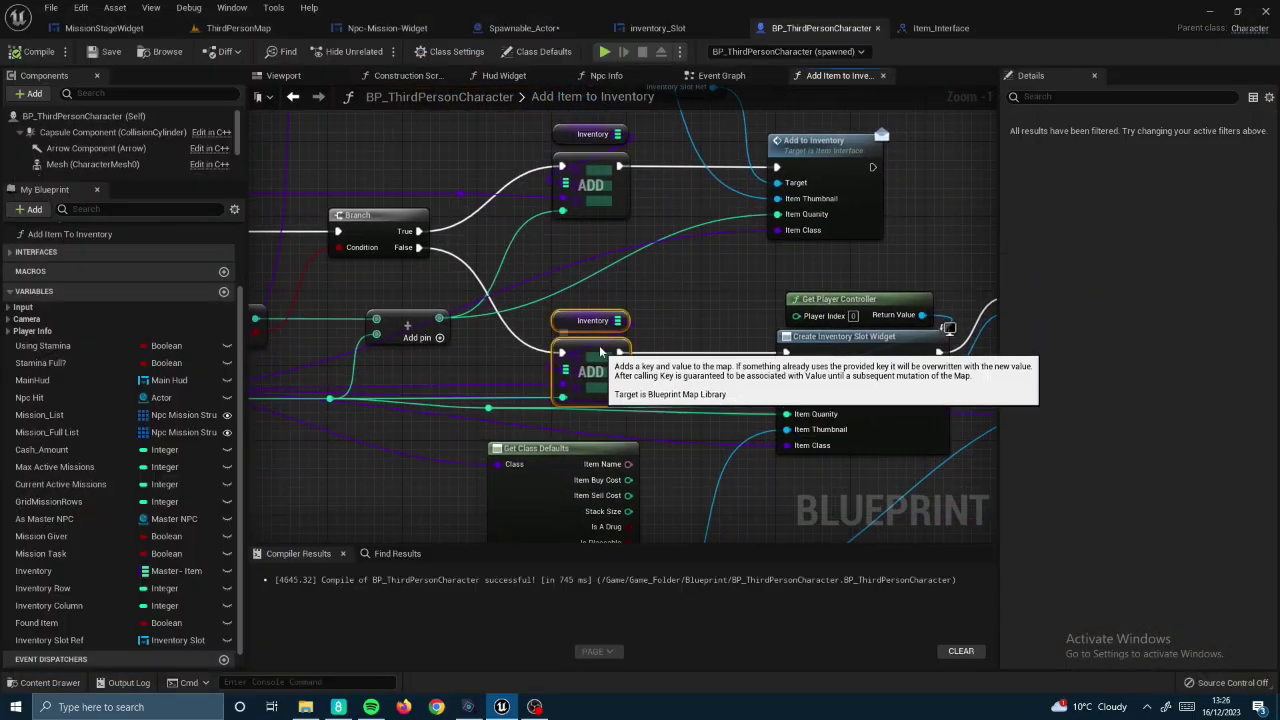
{"action": "right_click_drag", "start_coordinate": [601, 350], "coordinate": [748, 273]}
{"action": "right_click_drag", "start_coordinate": [704, 125], "coordinate": [588, 304]}
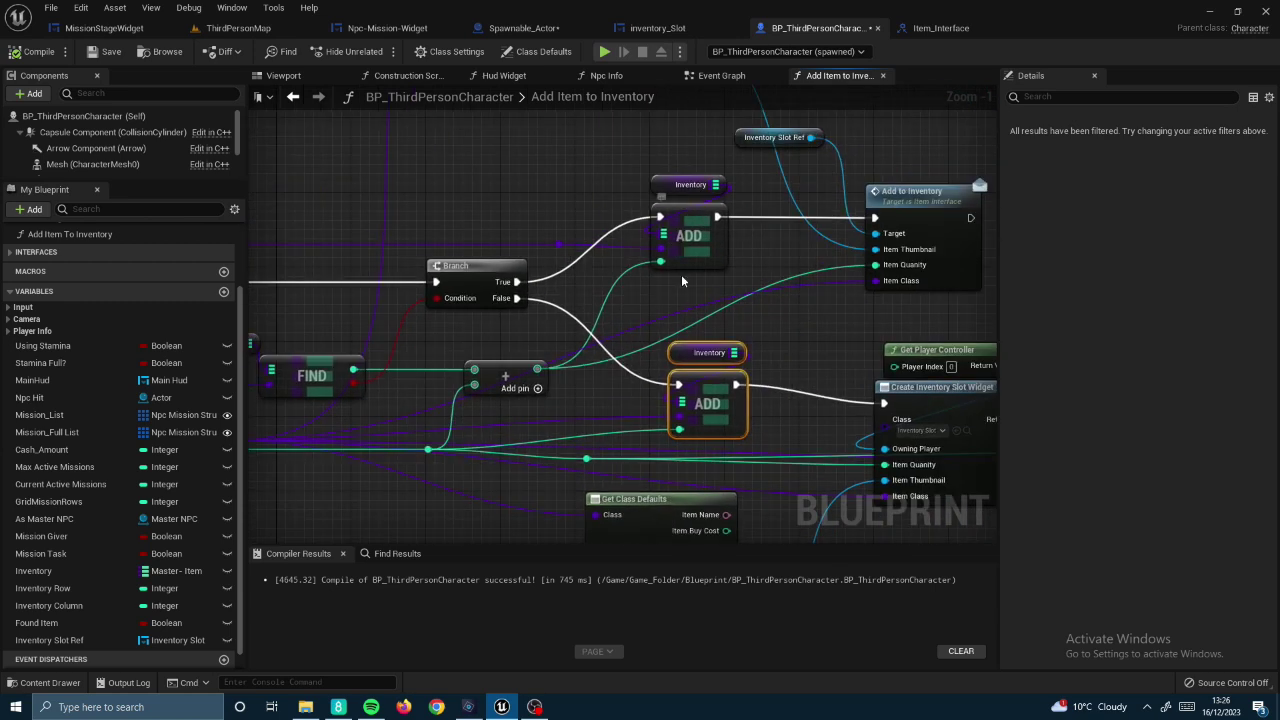
{"action": "right_click_drag", "start_coordinate": [681, 281], "coordinate": [588, 303]}
- Run the DrugSim preview, then stop it to return to the ThirdPersonMap editor
{"action": "key", "text": "ctrl+v"}
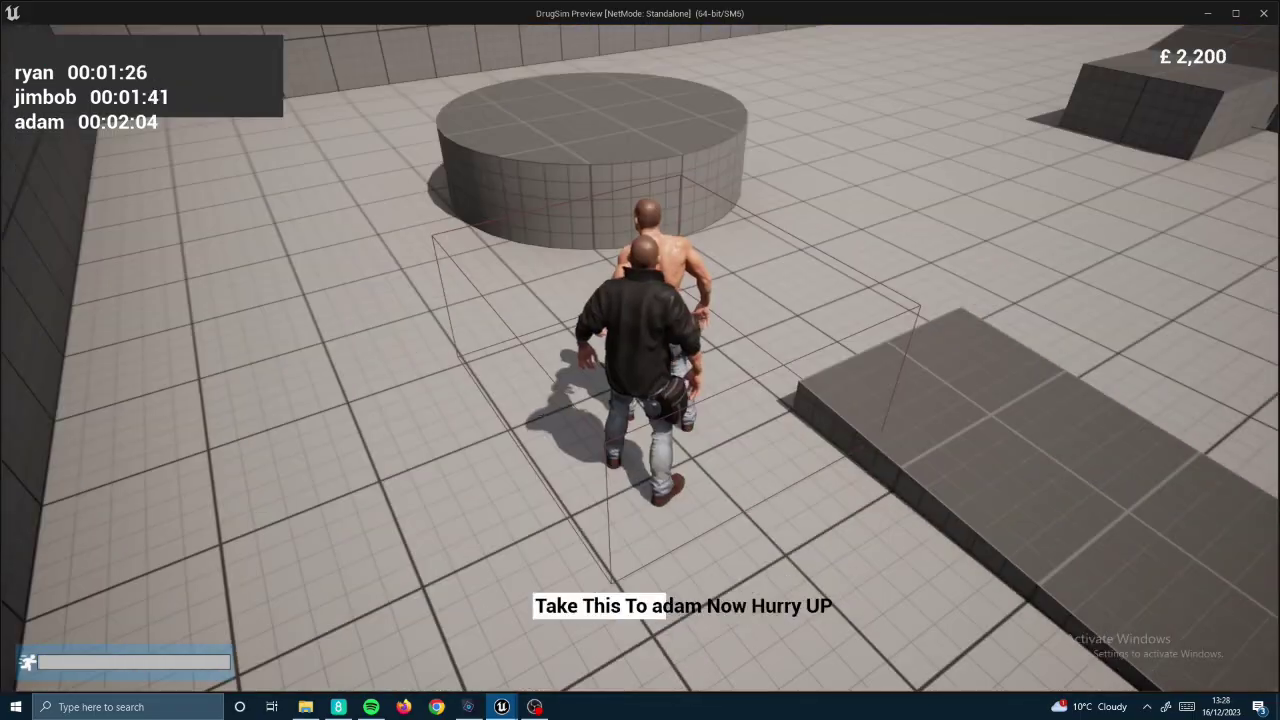
{"action": "key", "text": "Escape"}
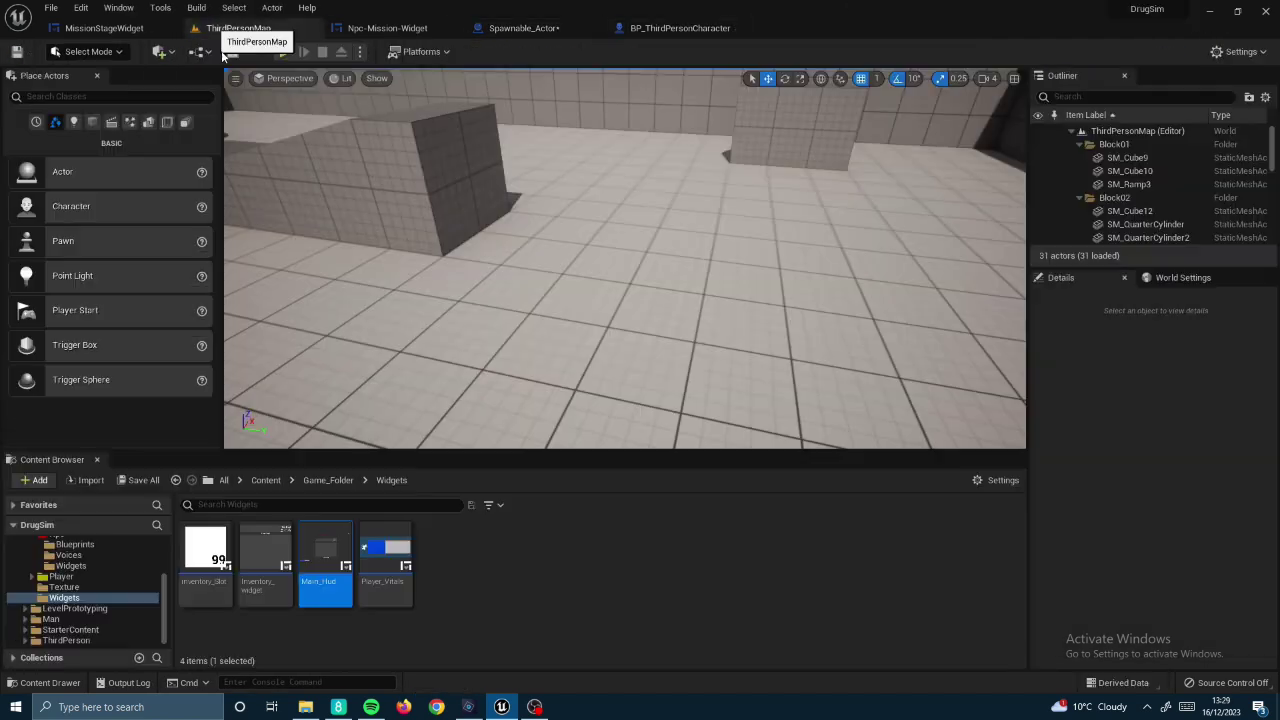
- Scroll the Content Browser toward Master_NPC and the Game_Folder Blueprint folder
{"action": "scroll", "coordinate": [928, 289], "scroll_direction": "down", "scroll_amount": 10}
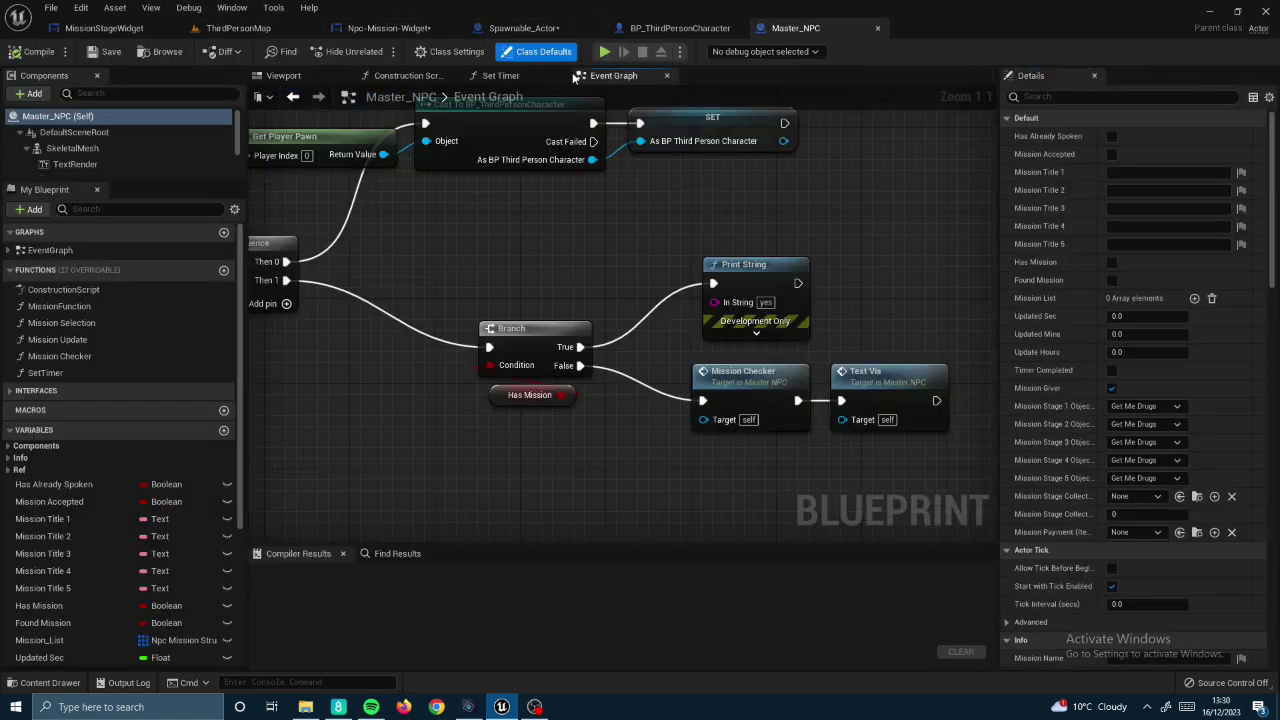
{"action": "scroll", "coordinate": [716, 391], "scroll_direction": "down", "scroll_amount": 5}
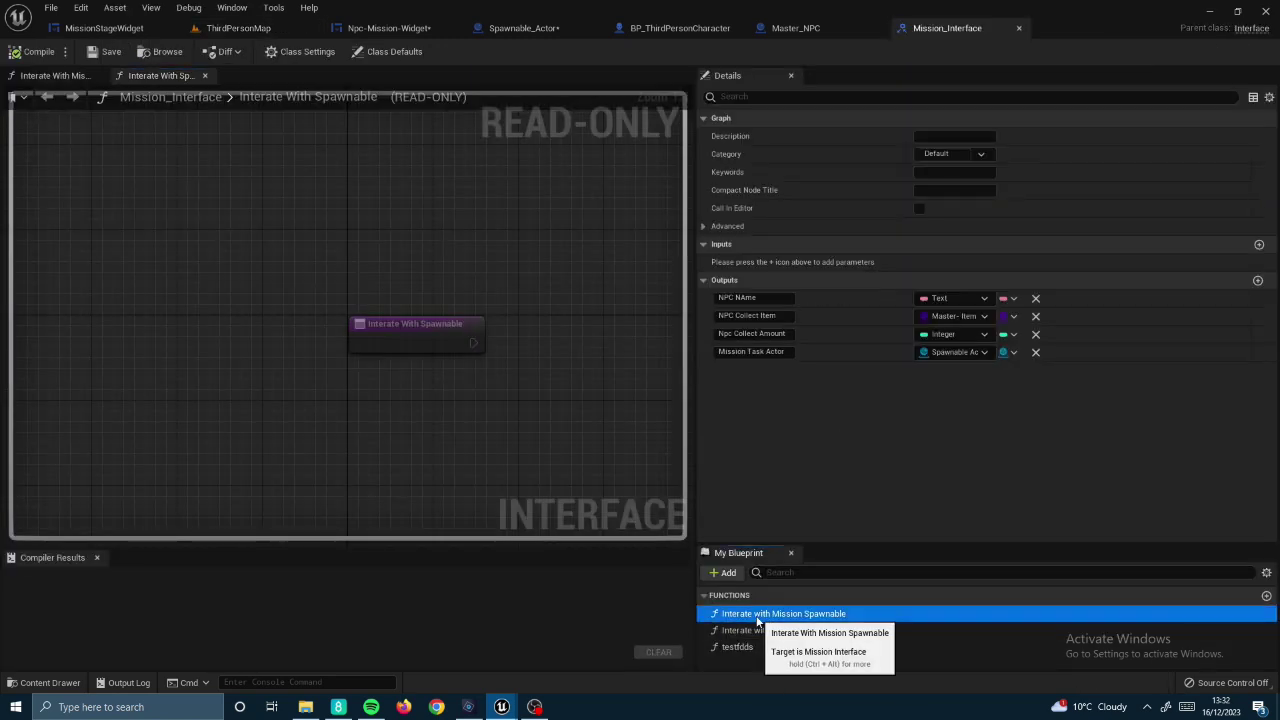
- Add a new Mission_Interface function named Interate With Mission Giver
{"action": "left_click", "coordinate": [1266, 595]}
{"action": "type", "text": "Interatc"}
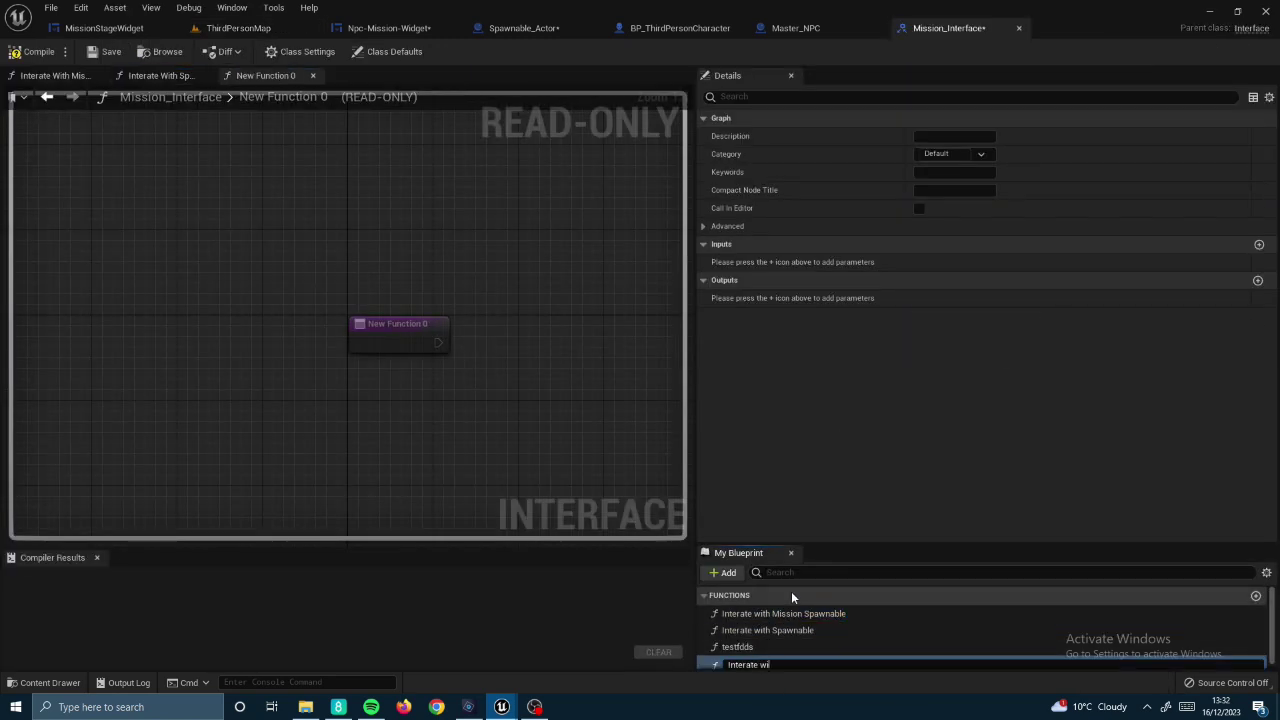
{"action": "left_click", "coordinate": [714, 611]}
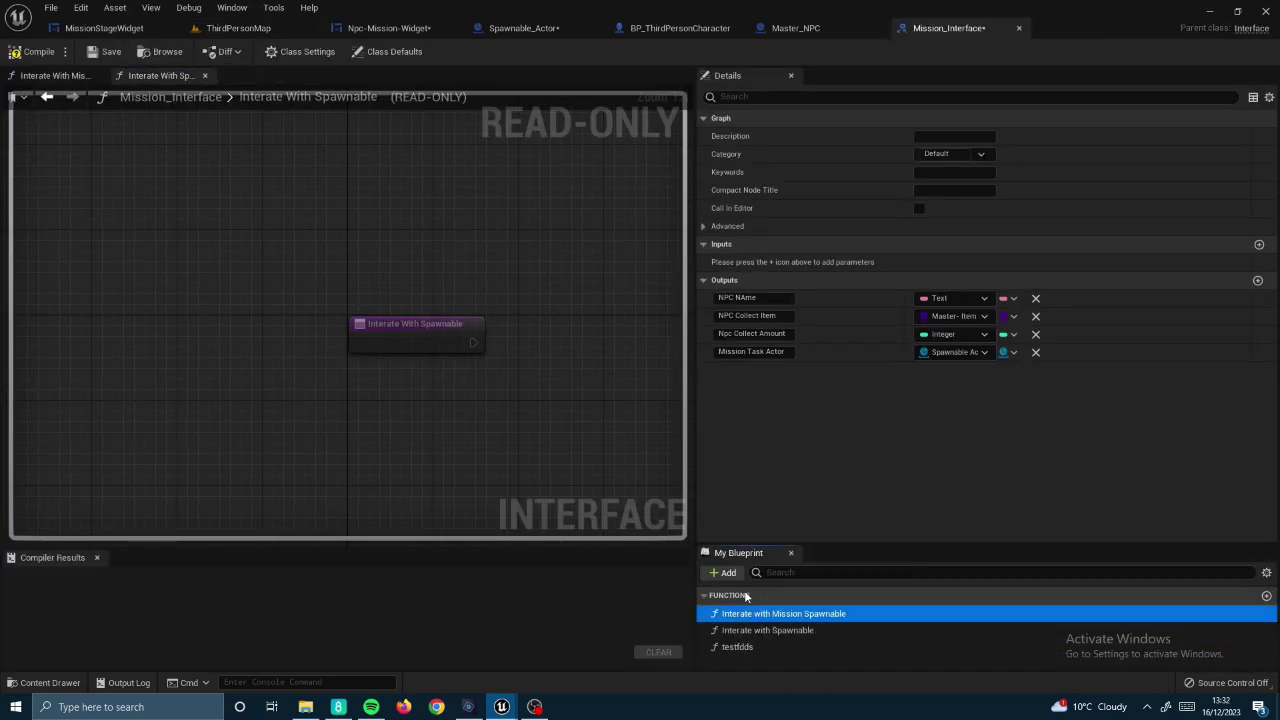
{"action": "type", "text": "Interate with Mission Give"}
{"action": "left_click", "coordinate": [523, 28]}
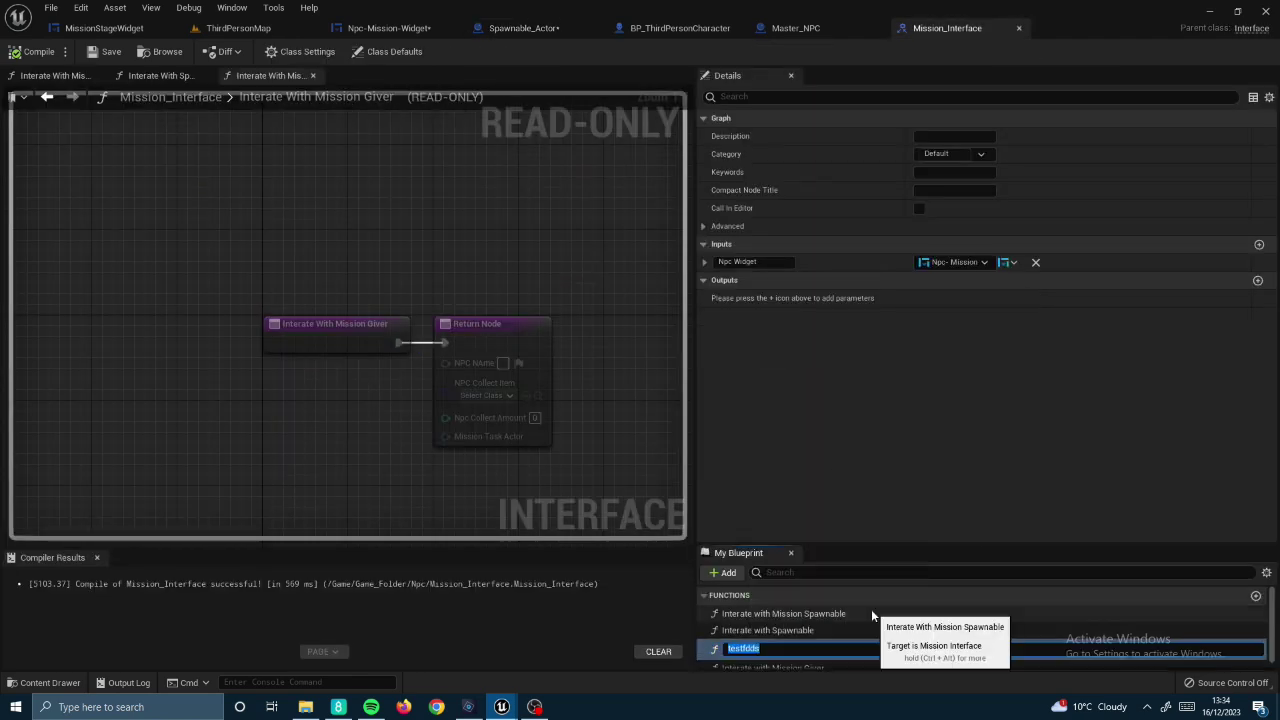
- Duplicate the Event Widget to Actor function and check its Npc Widget input type
{"action": "right_click", "coordinate": [800, 647]}
{"action": "left_click", "coordinate": [831, 624]}
{"action": "key", "text": "ctrl+v"}
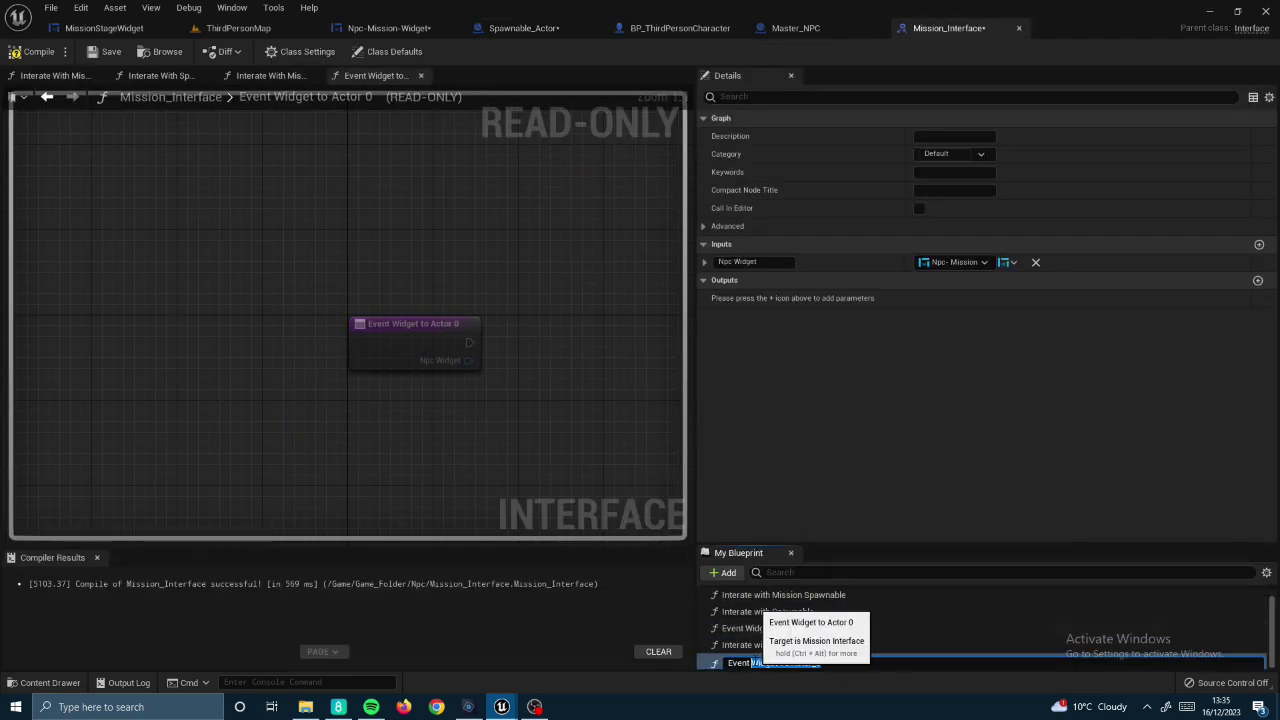
{"action": "left_click", "coordinate": [955, 262]}
{"action": "left_click", "coordinate": [686, 258]}
{"action": "left_click", "coordinate": [955, 262]}
{"action": "left_click", "coordinate": [357, 30]}
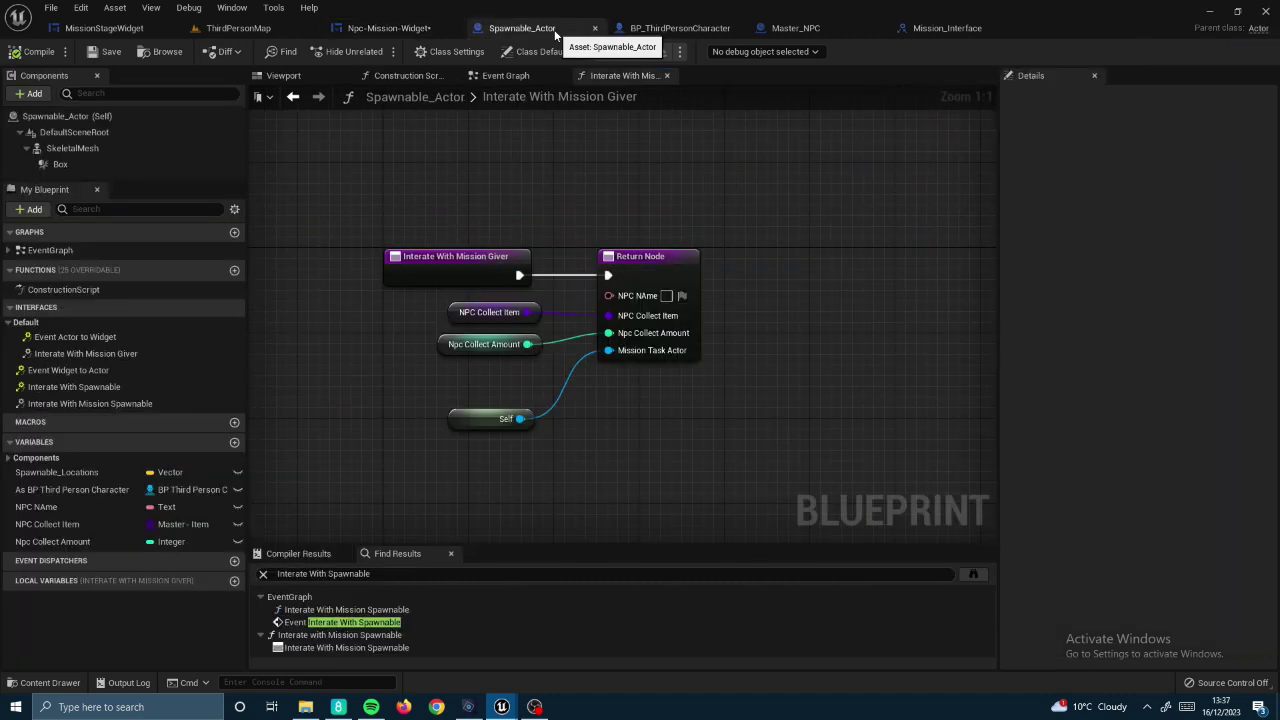
- Add a Collected Item ? Boolean to Spawnable_Actor and a Spawnable Actor output to the interface function
{"action": "left_click", "coordinate": [896, 358]}
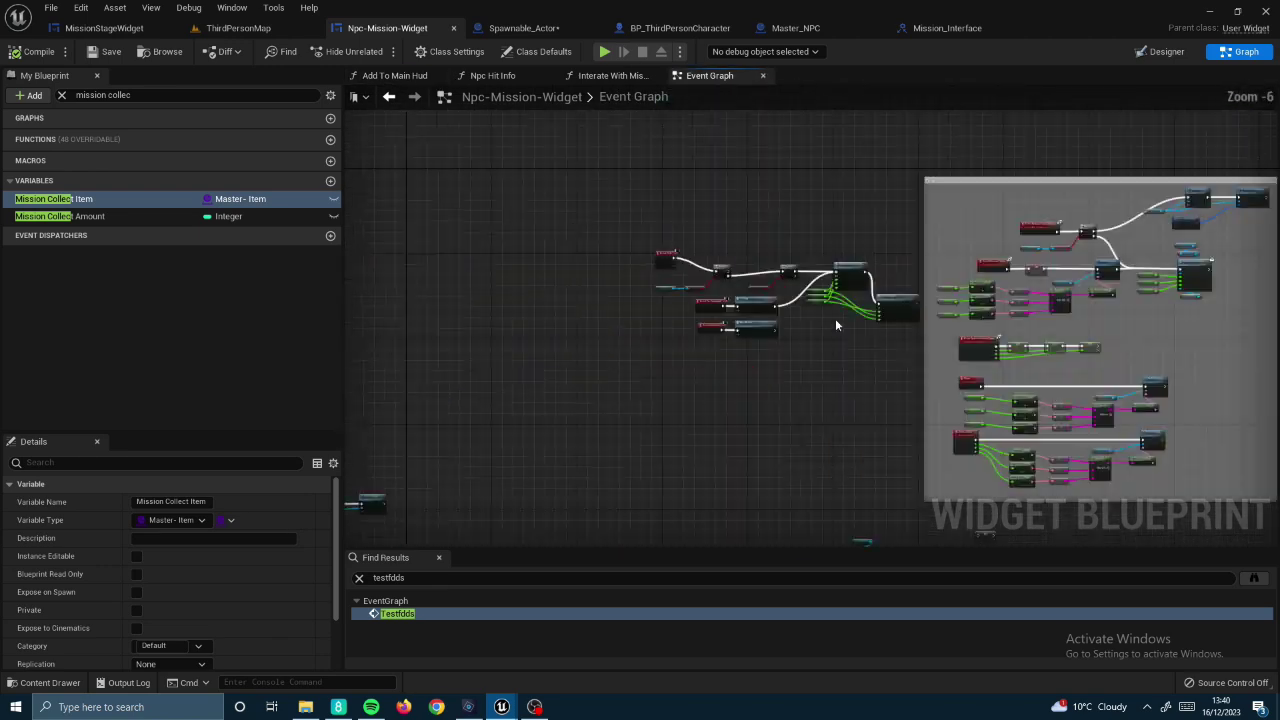
{"action": "left_click", "coordinate": [522, 28]}
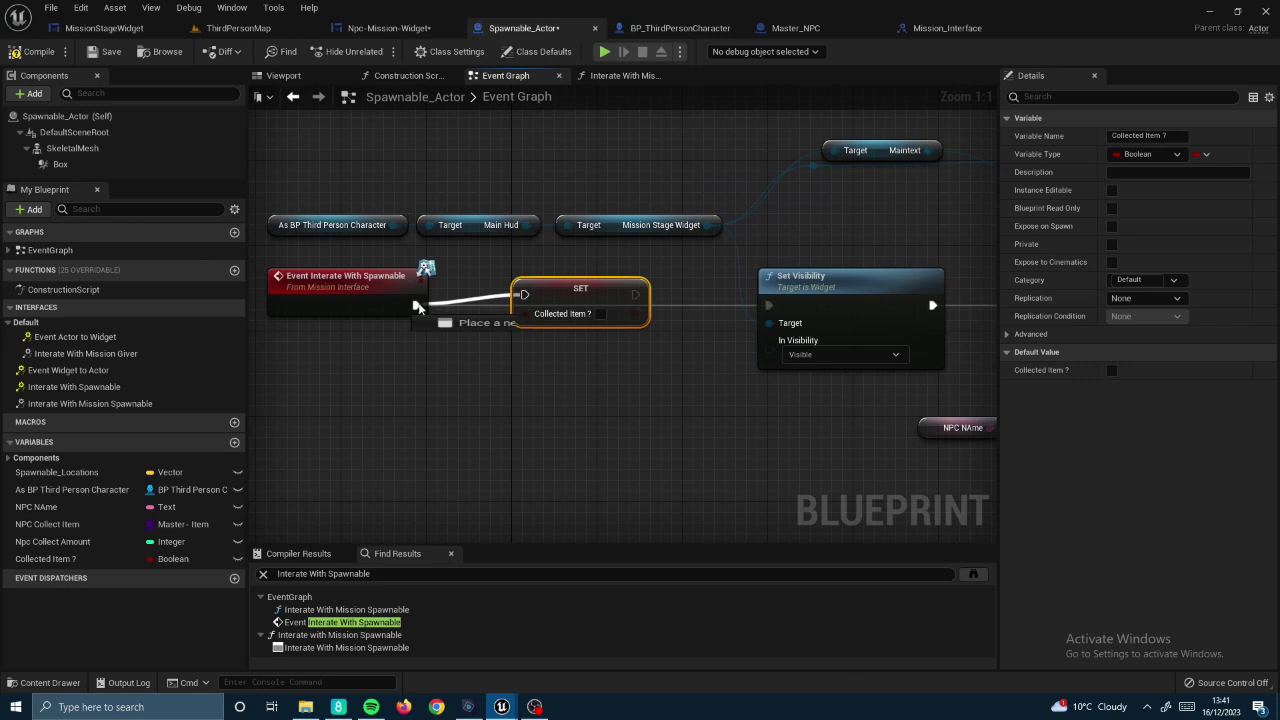
{"action": "left_click", "coordinate": [947, 28]}
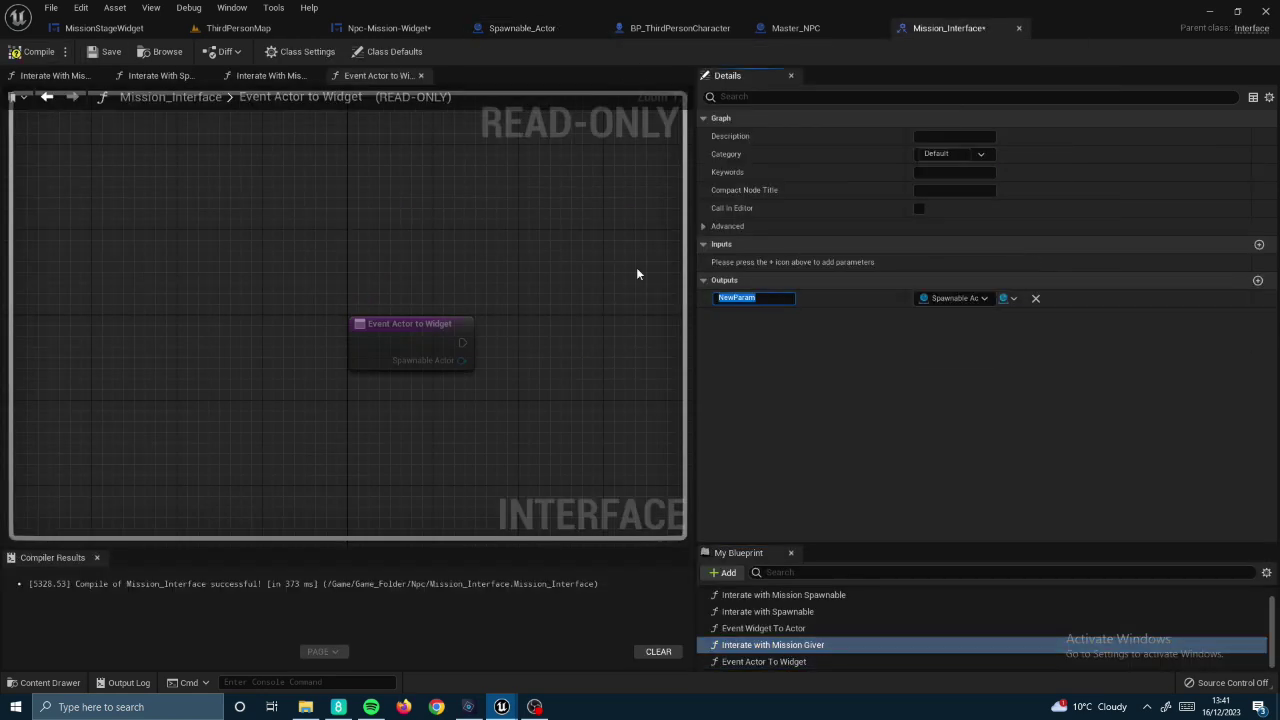
{"action": "left_click", "coordinate": [1258, 280]}
{"action": "type", "text": "Spawan"}
{"action": "left_click", "coordinate": [955, 316]}
{"action": "type", "text": "spawnable"}
{"action": "left_click", "coordinate": [986, 389]}
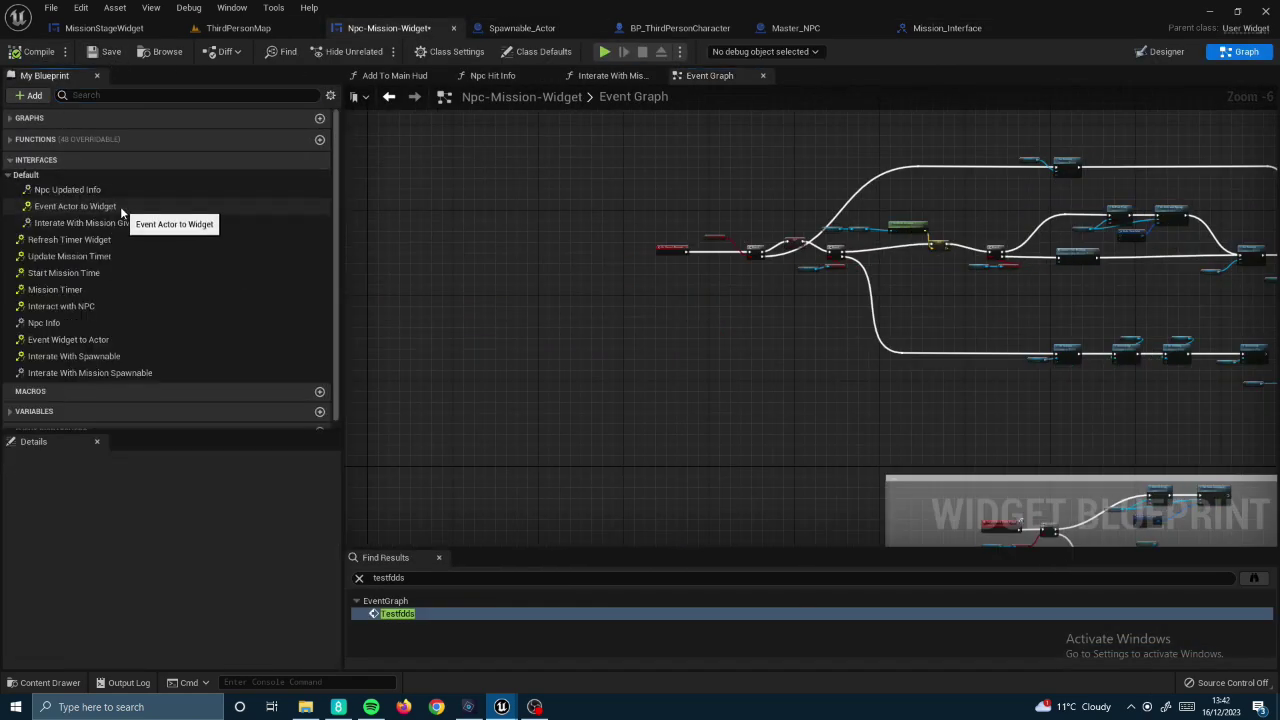
- Place the Event Actor to Widget event and name Interate With Mission Giver's second output Collected
{"action": "double_click", "coordinate": [120, 206]}
{"action": "left_click_drag", "start_coordinate": [572, 292], "coordinate": [665, 293]}
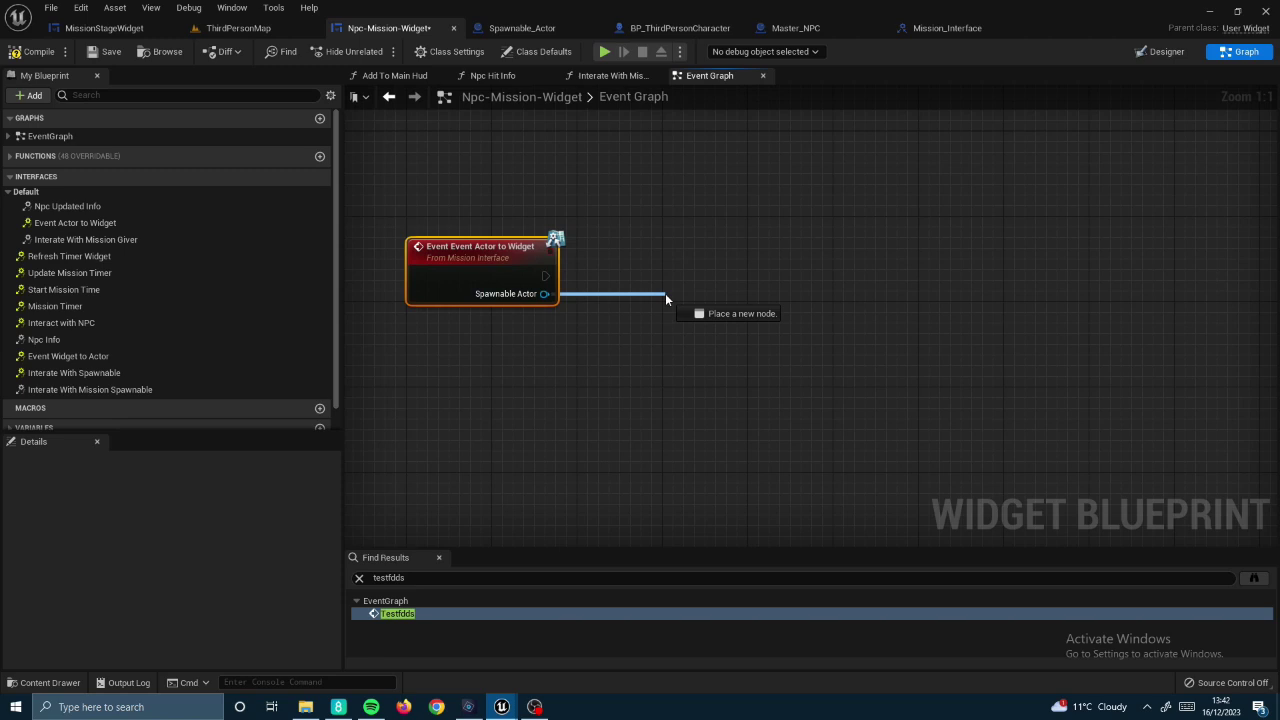
{"action": "left_click", "coordinate": [947, 28]}
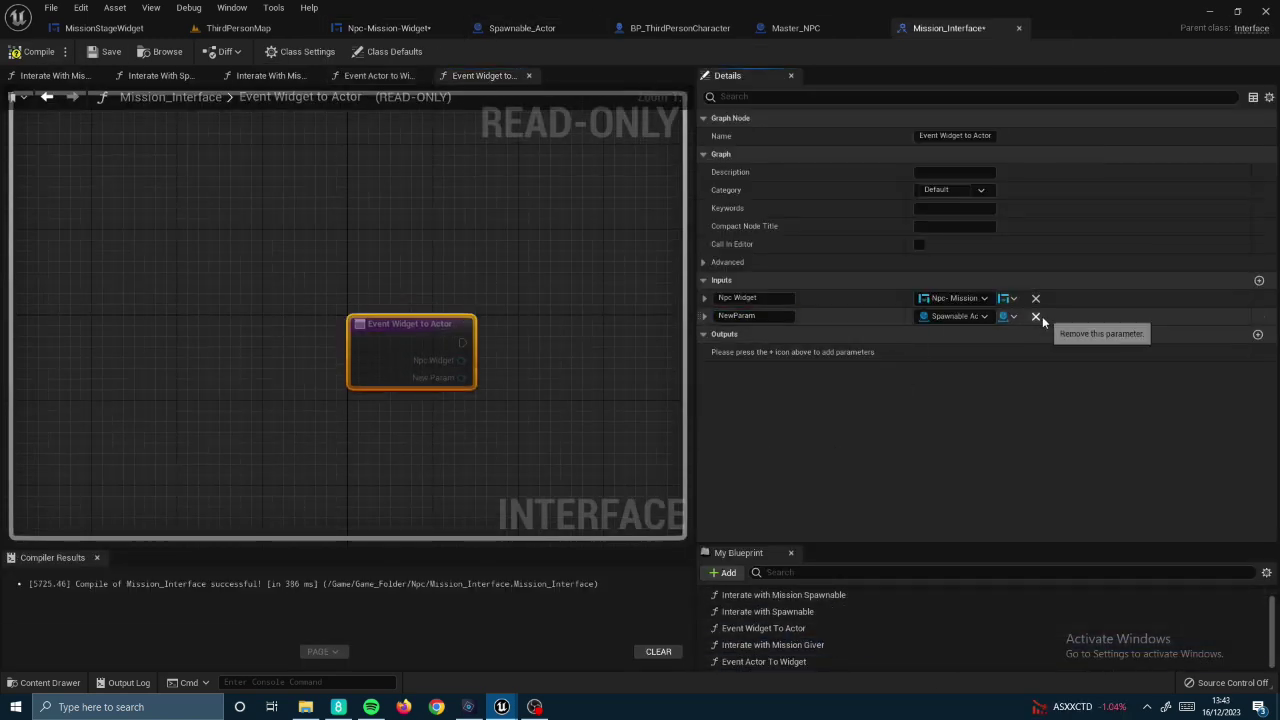
{"action": "double_click", "coordinate": [805, 644]}
{"action": "left_click", "coordinate": [779, 315]}
{"action": "type", "text": "Coll"}
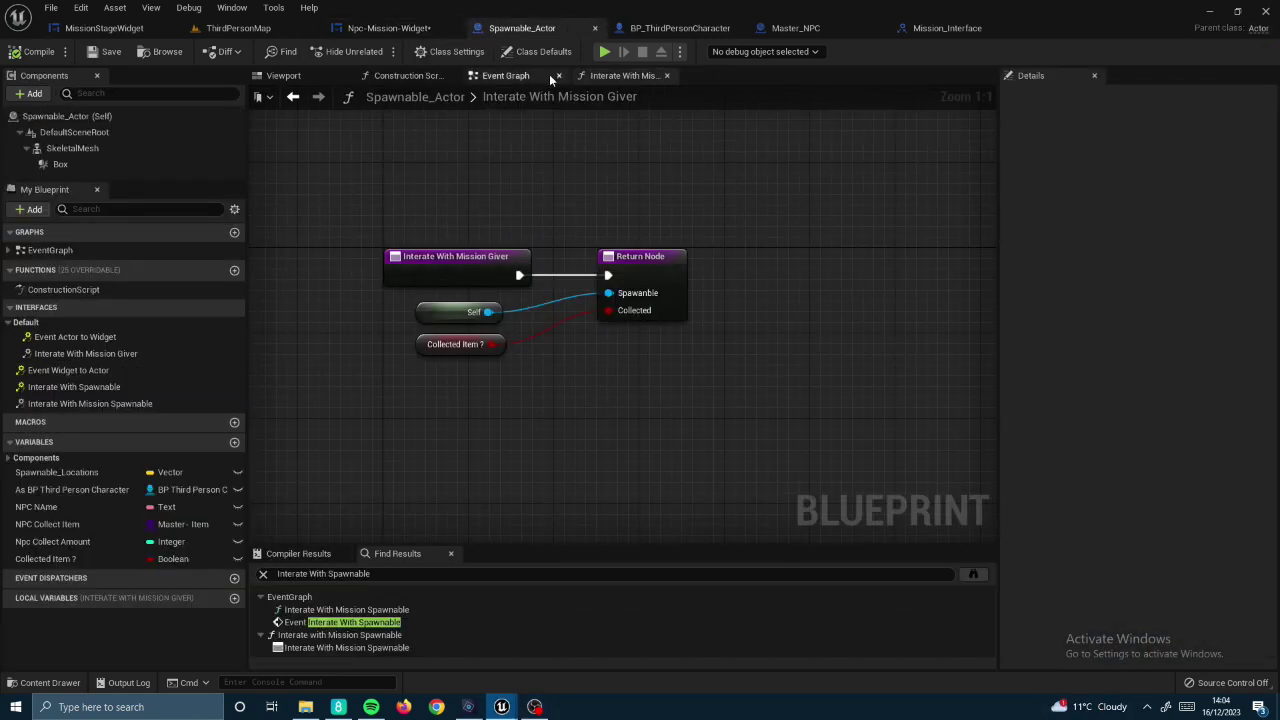
- Call Interate With Mission Giver from the Spawnable Actor and save the blueprint
{"action": "left_click", "coordinate": [549, 74]}
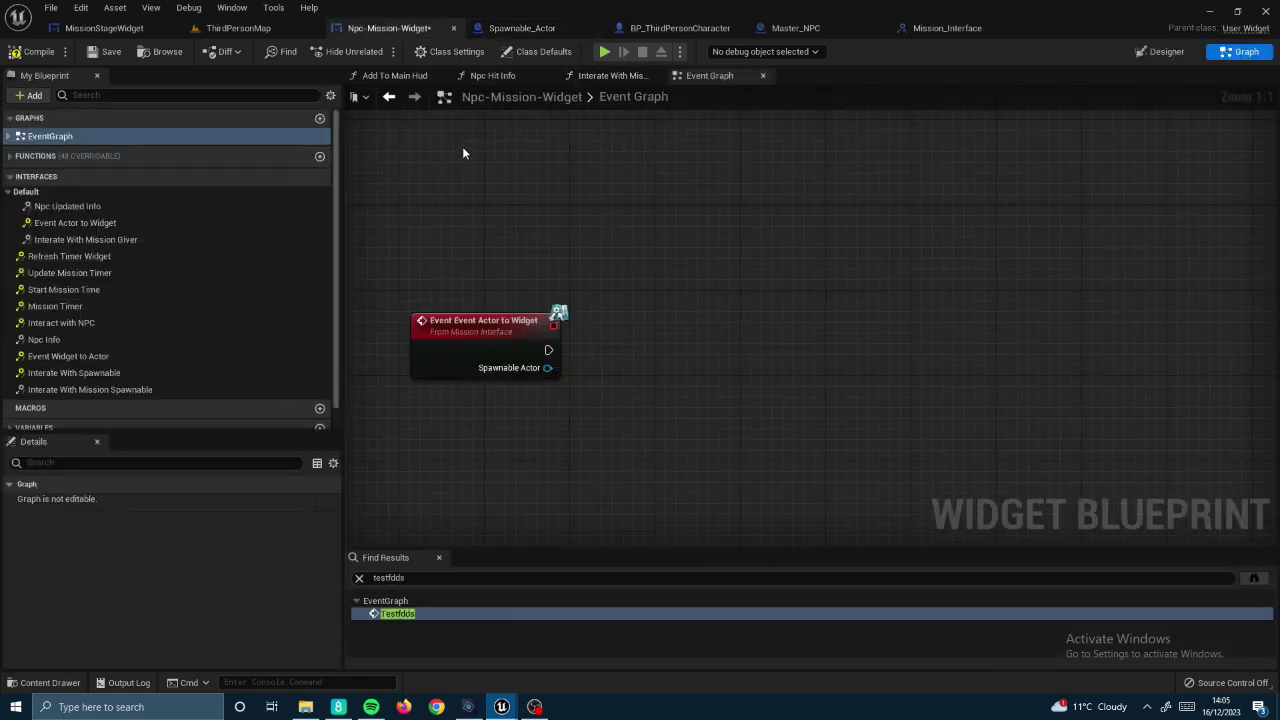
{"action": "left_click_drag", "start_coordinate": [553, 399], "coordinate": [643, 374]}
{"action": "type", "text": "intera"}
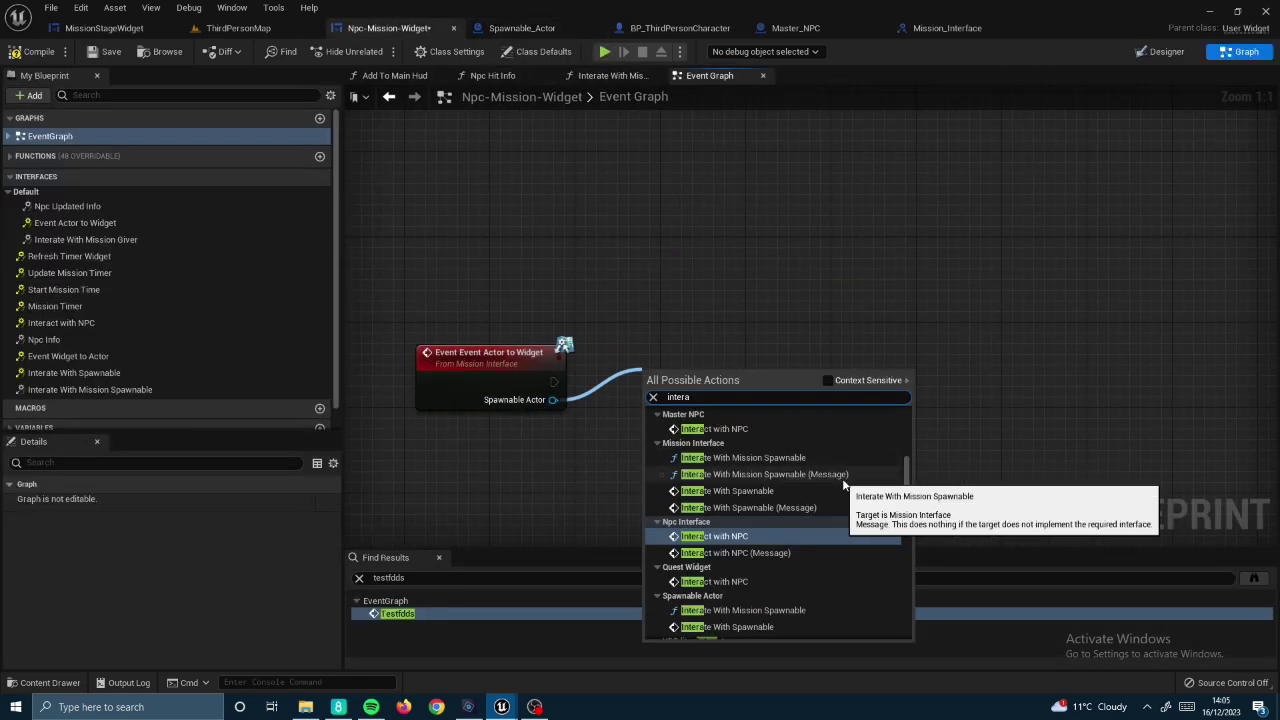
{"action": "scroll", "coordinate": [843, 485], "scroll_direction": "up", "scroll_amount": 2}
{"action": "left_click", "coordinate": [700, 480]}
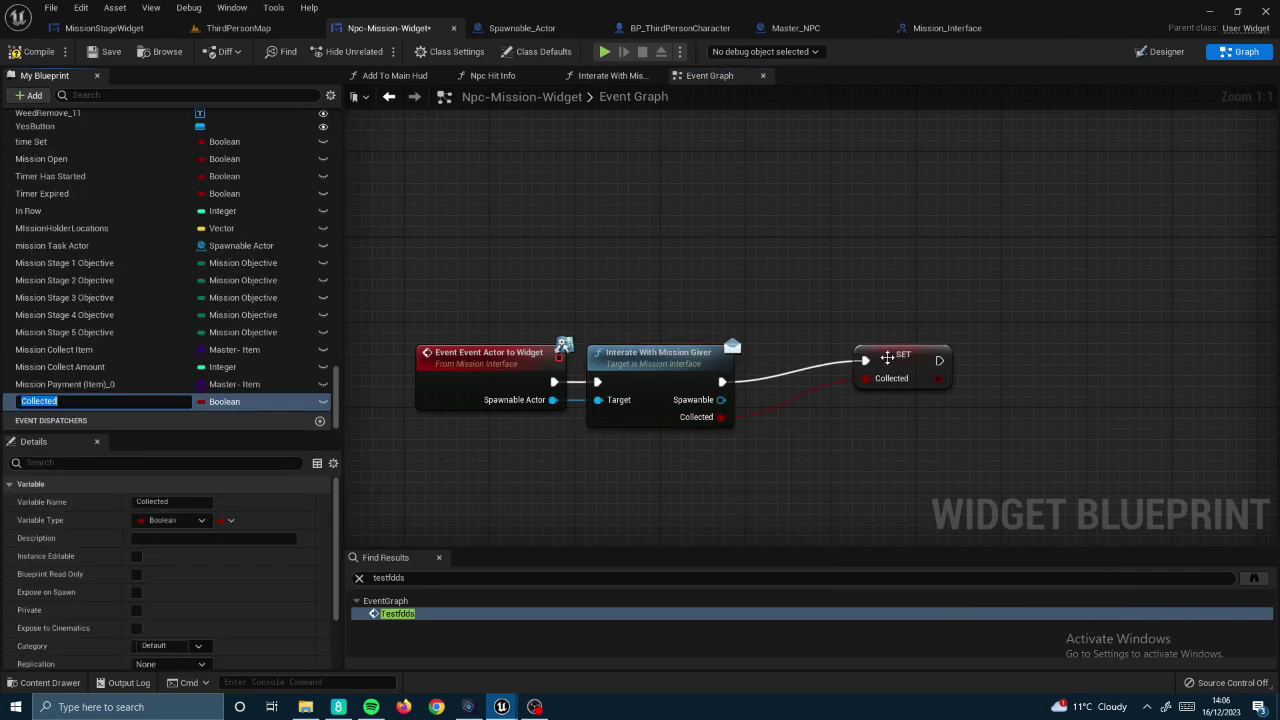
{"action": "scroll", "coordinate": [704, 259], "scroll_direction": "down", "scroll_amount": 5}
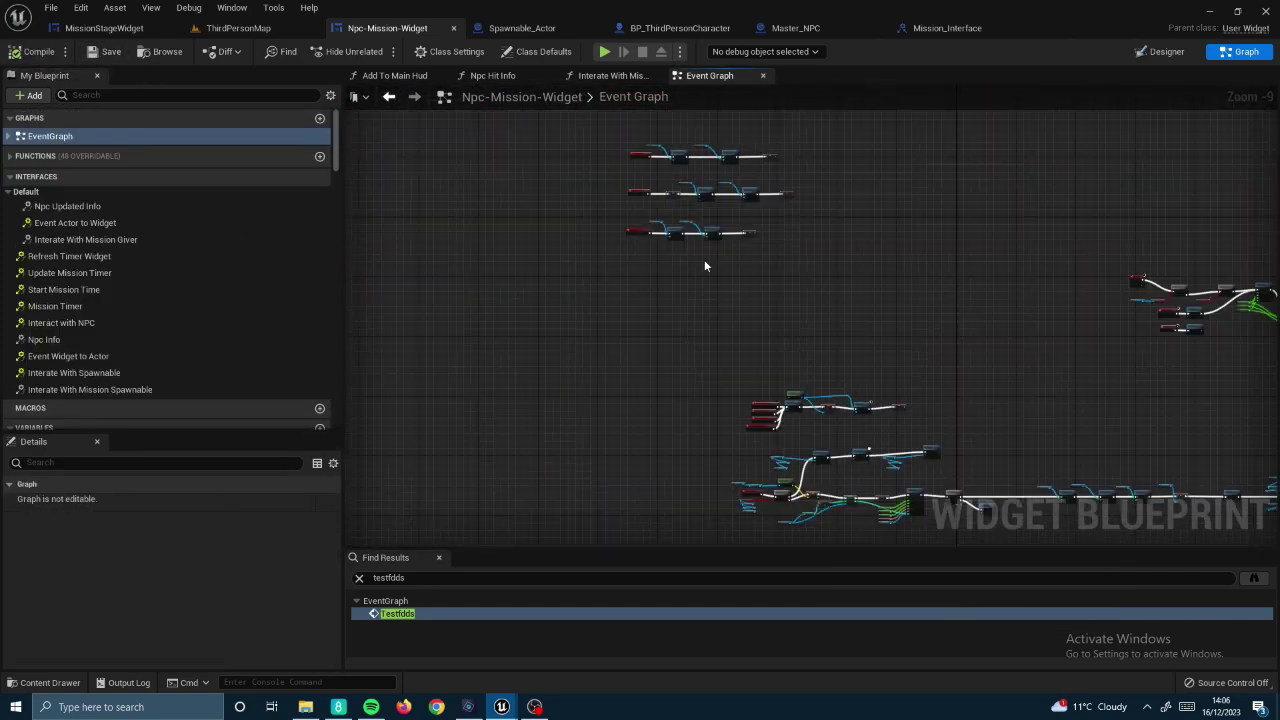
{"action": "scroll", "coordinate": [682, 158], "scroll_direction": "up", "scroll_amount": 4}
{"action": "left_click", "coordinate": [634, 350]}
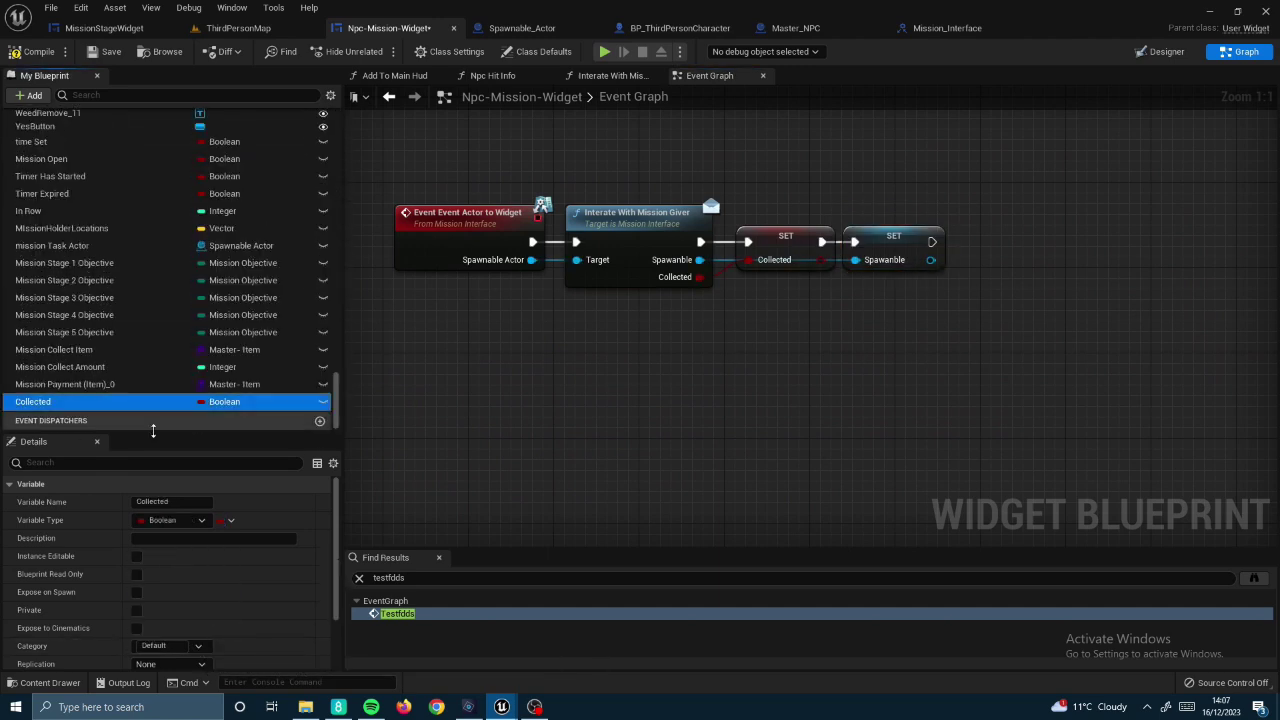
{"action": "left_click", "coordinate": [39, 51]}
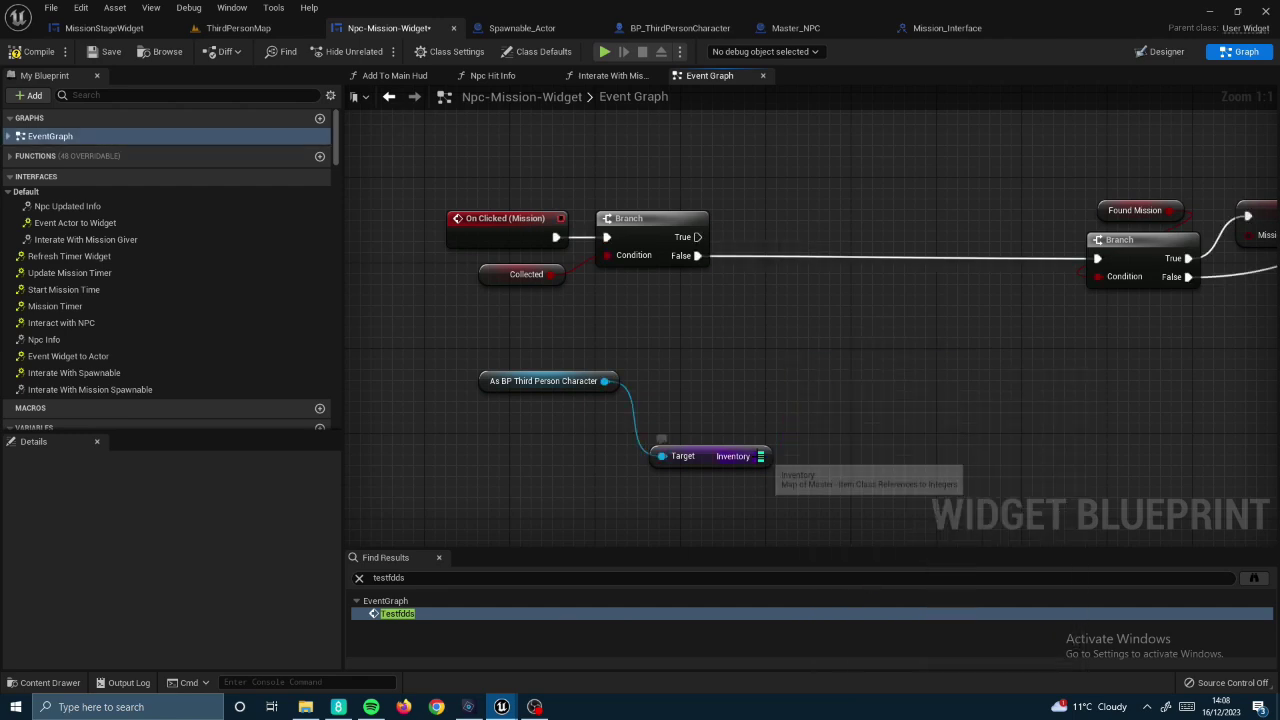
- Add a map Remove node wired to Inventory near the Mission Collect Amount subtraction, then play-test the mission
{"action": "scroll", "coordinate": [244, 272], "scroll_direction": "down", "scroll_amount": 2}
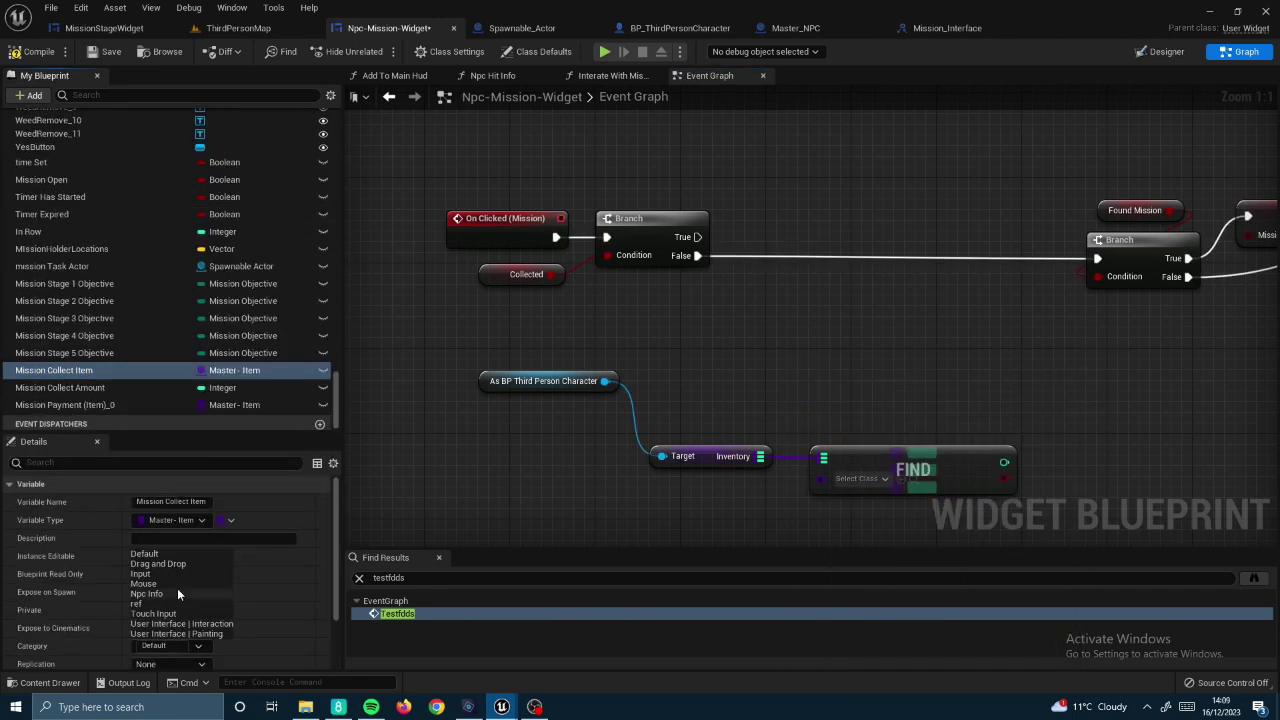
{"action": "scroll", "coordinate": [122, 272], "scroll_direction": "down", "scroll_amount": 7}
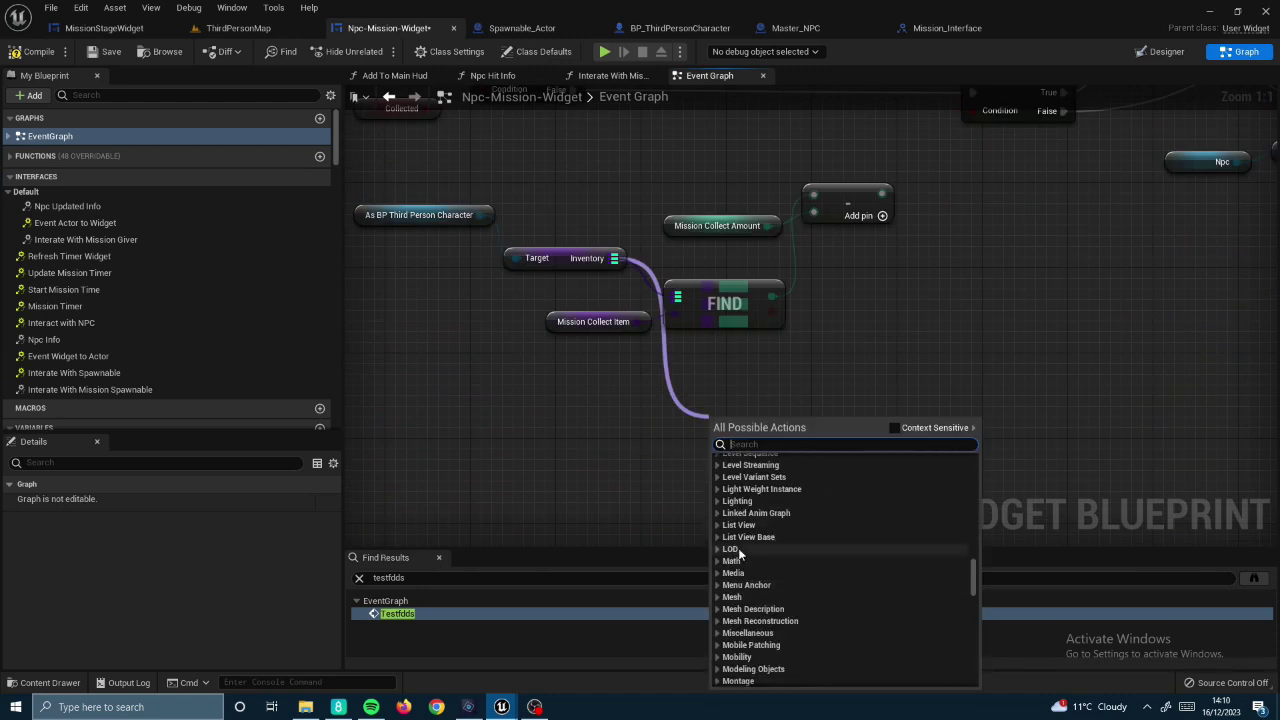
{"action": "scroll", "coordinate": [748, 545], "scroll_direction": "down", "scroll_amount": 3}
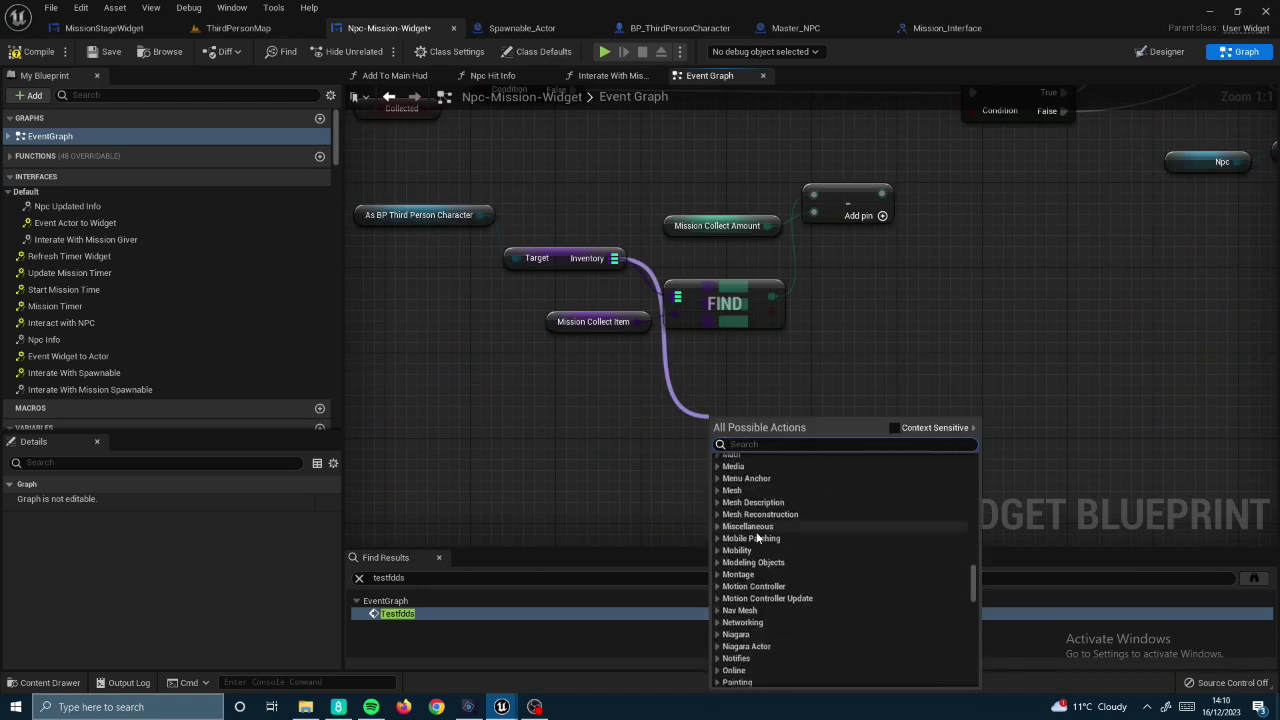
{"action": "left_click", "coordinate": [763, 642]}
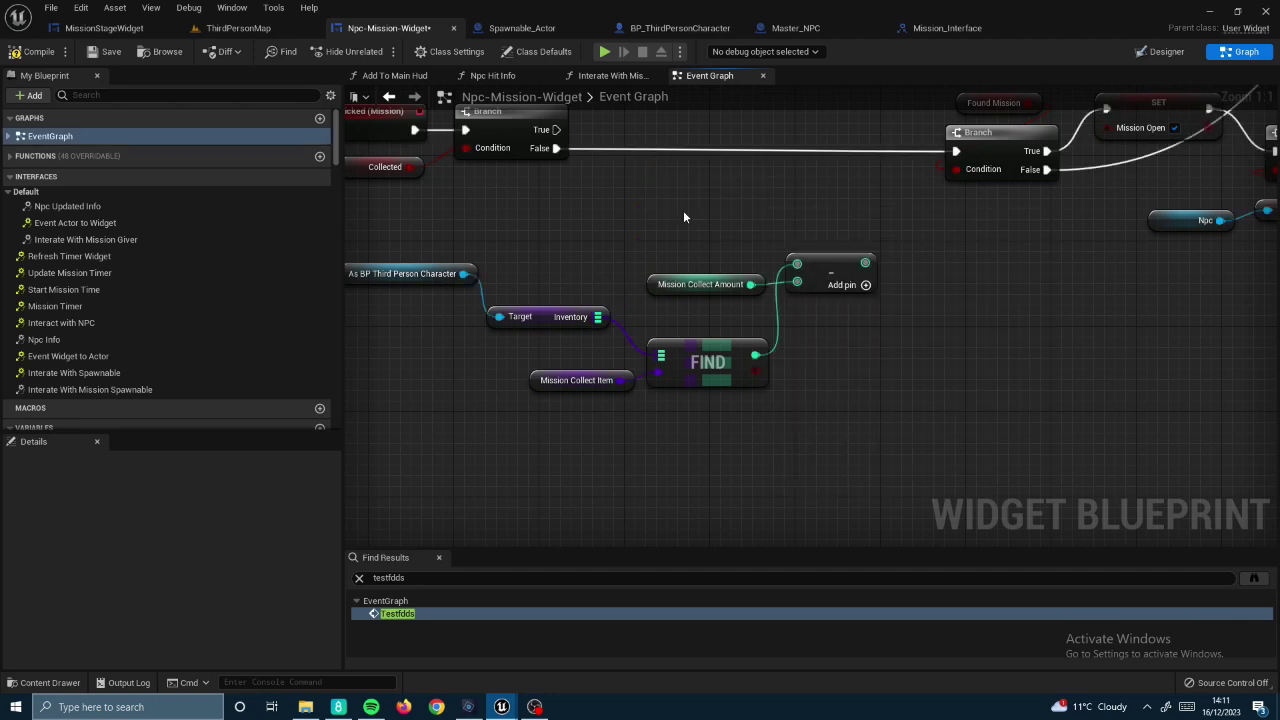
{"action": "left_click_drag", "start_coordinate": [683, 216], "coordinate": [792, 306]}
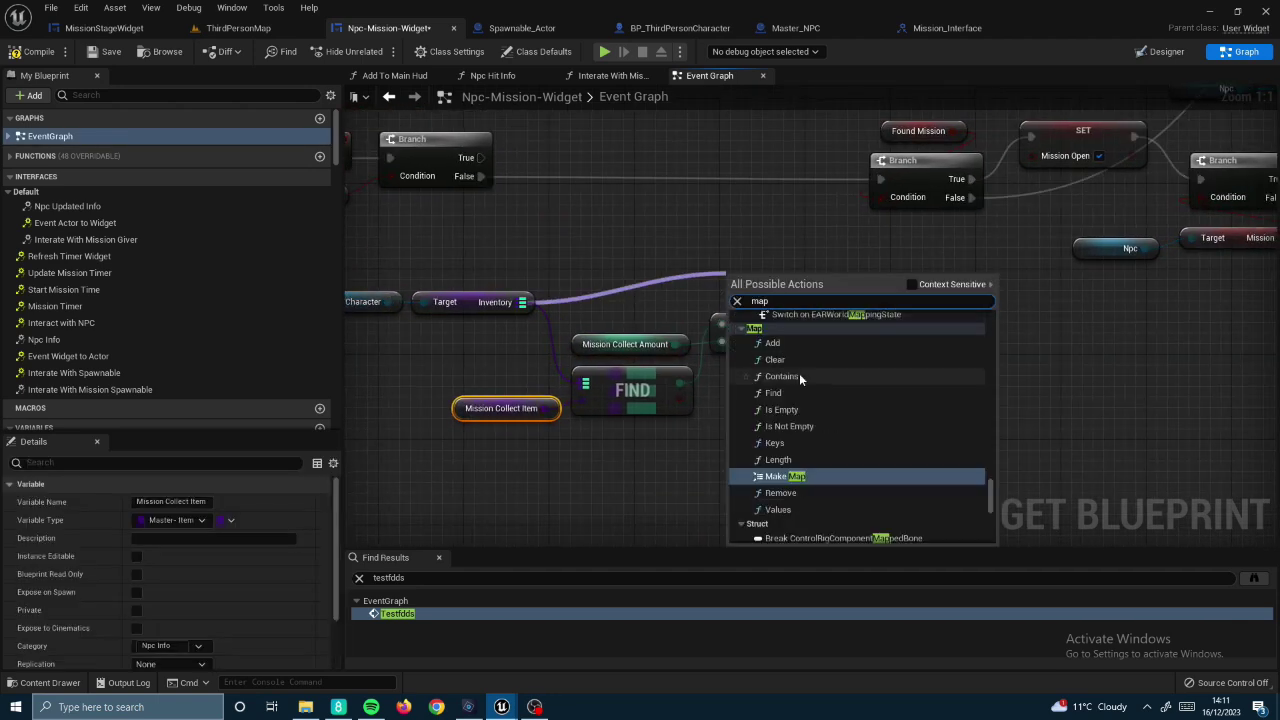
{"action": "left_click", "coordinate": [698, 459]}
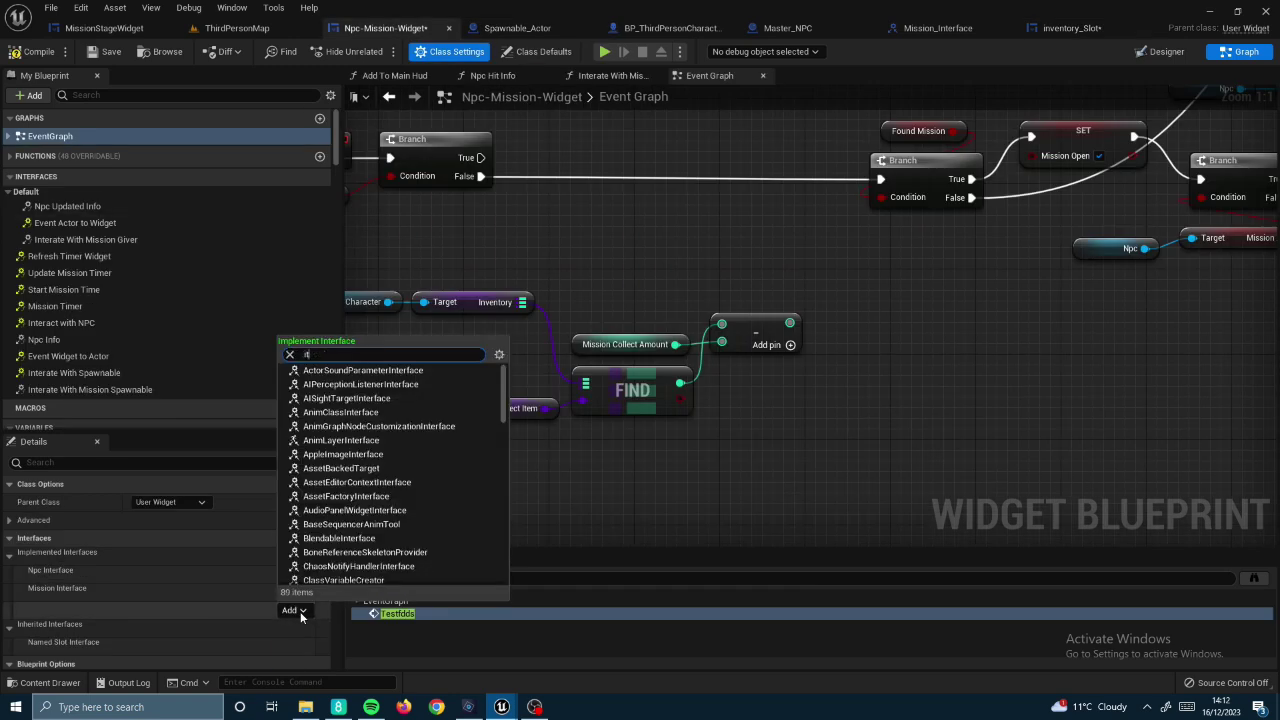
{"action": "left_click", "coordinate": [1040, 29]}
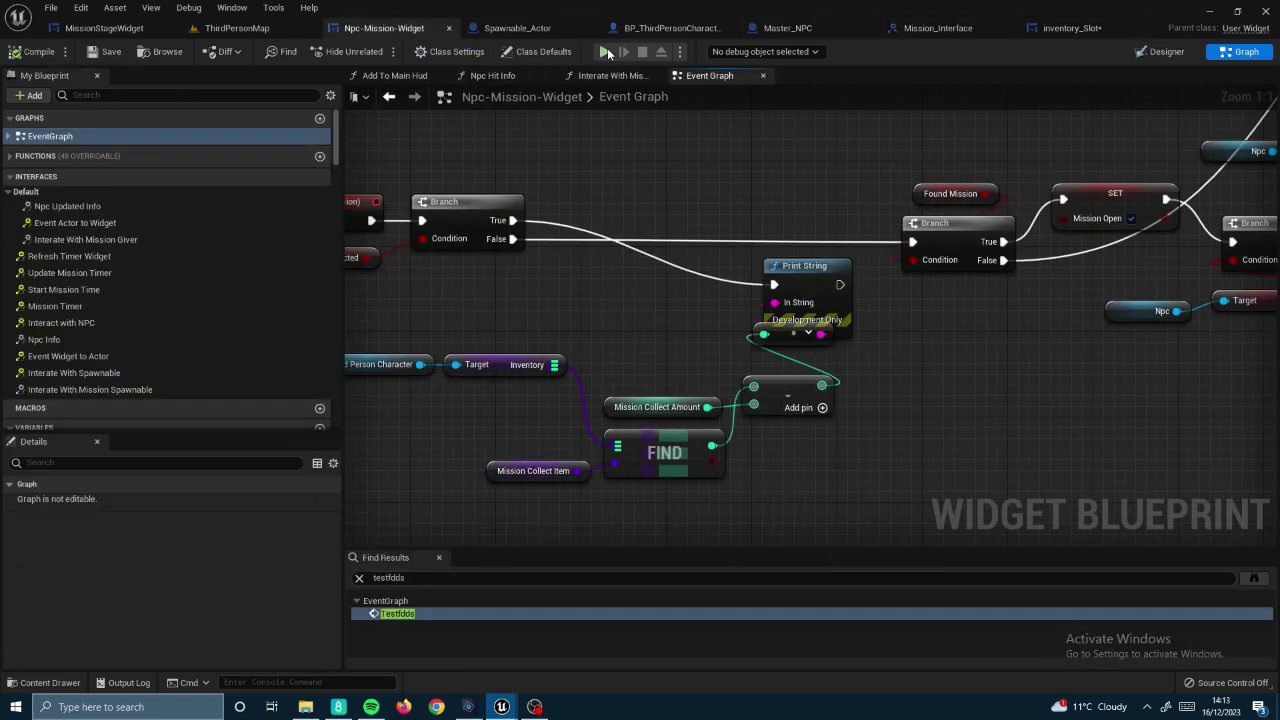
{"action": "left_click", "coordinate": [607, 51]}
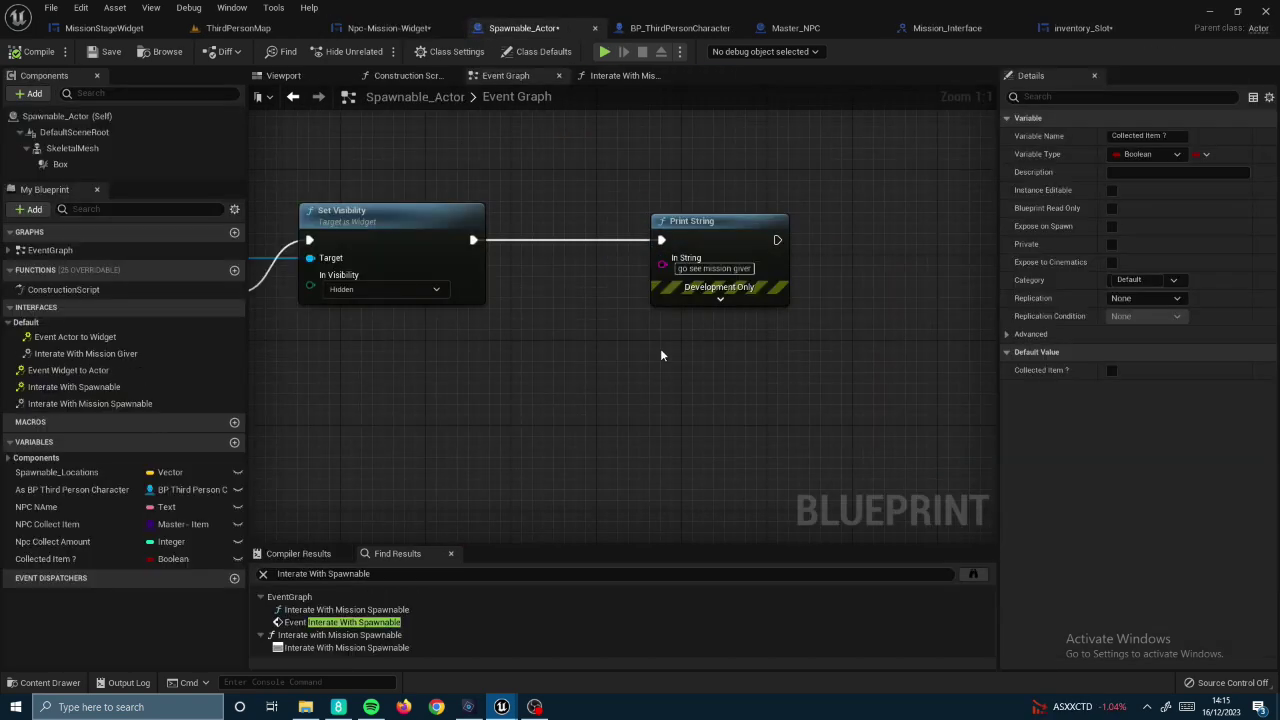
- Add an Event Actor to Widget call in the Spawnable_Actor event graph
{"action": "right_click", "coordinate": [661, 348]}
{"action": "type", "text": "EVENT ACTOR TO WIDGET"}
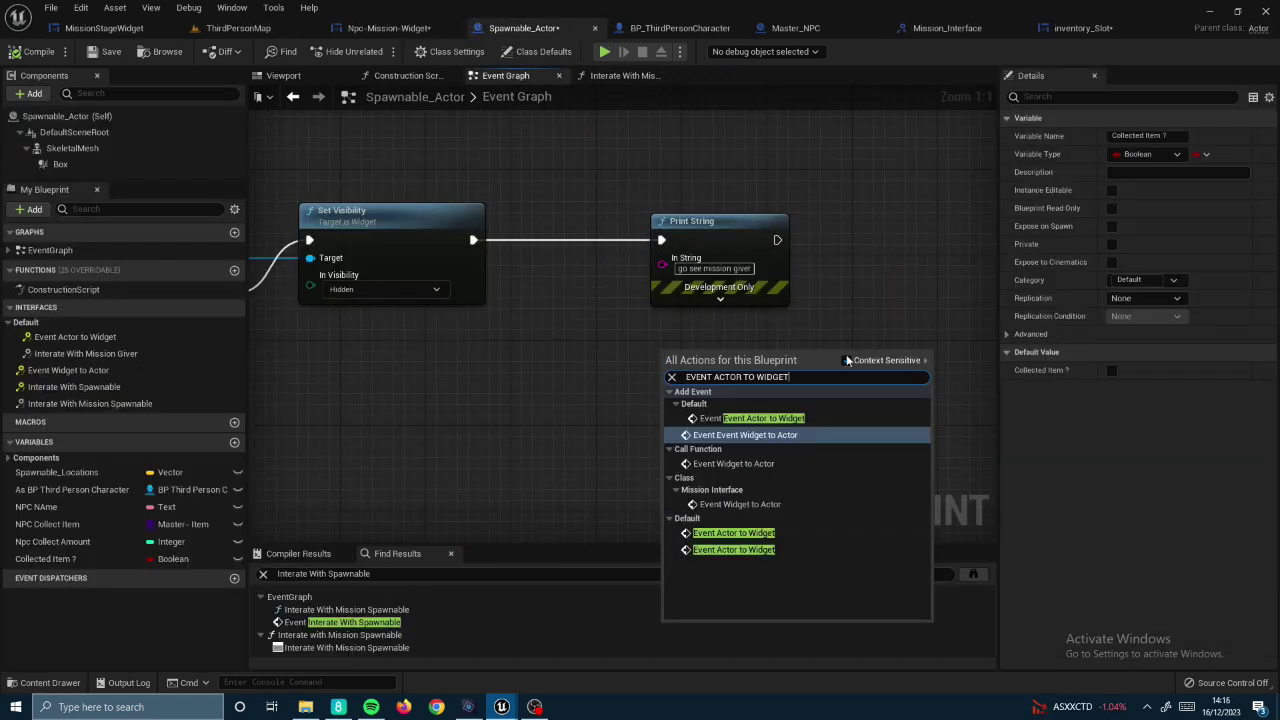
{"action": "left_click", "coordinate": [740, 423]}
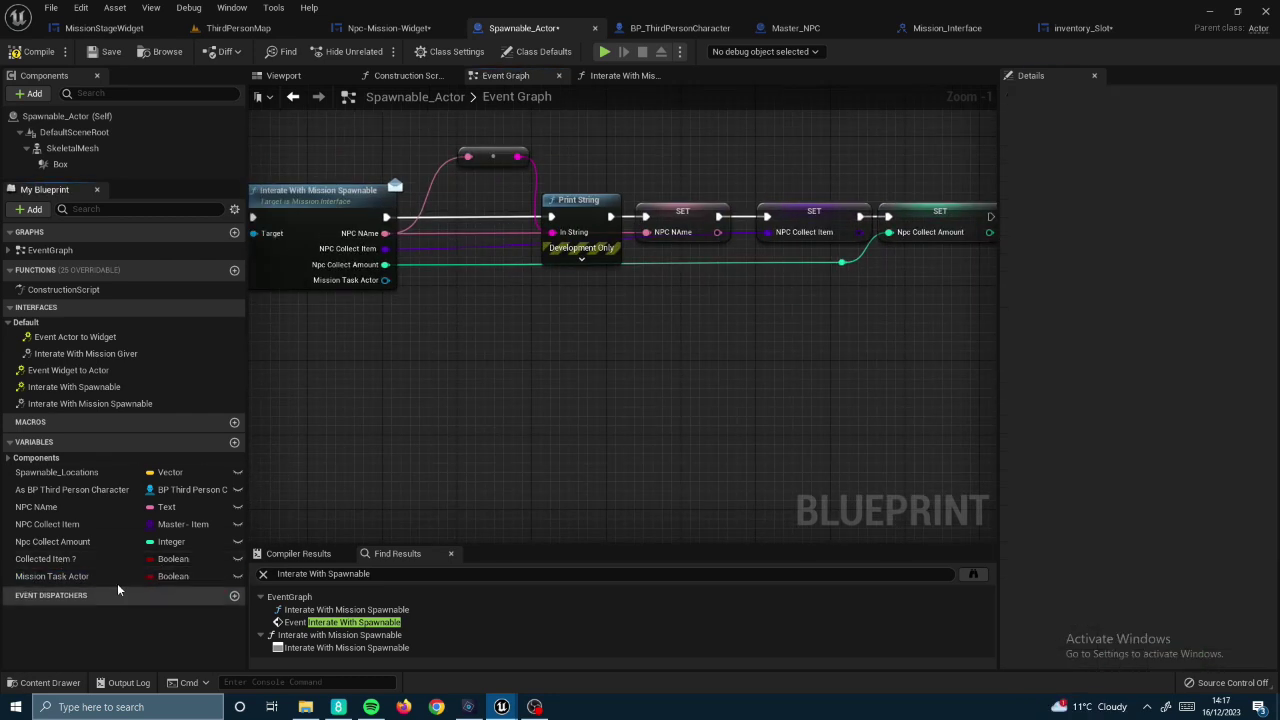
{"action": "left_click", "coordinate": [400, 28]}
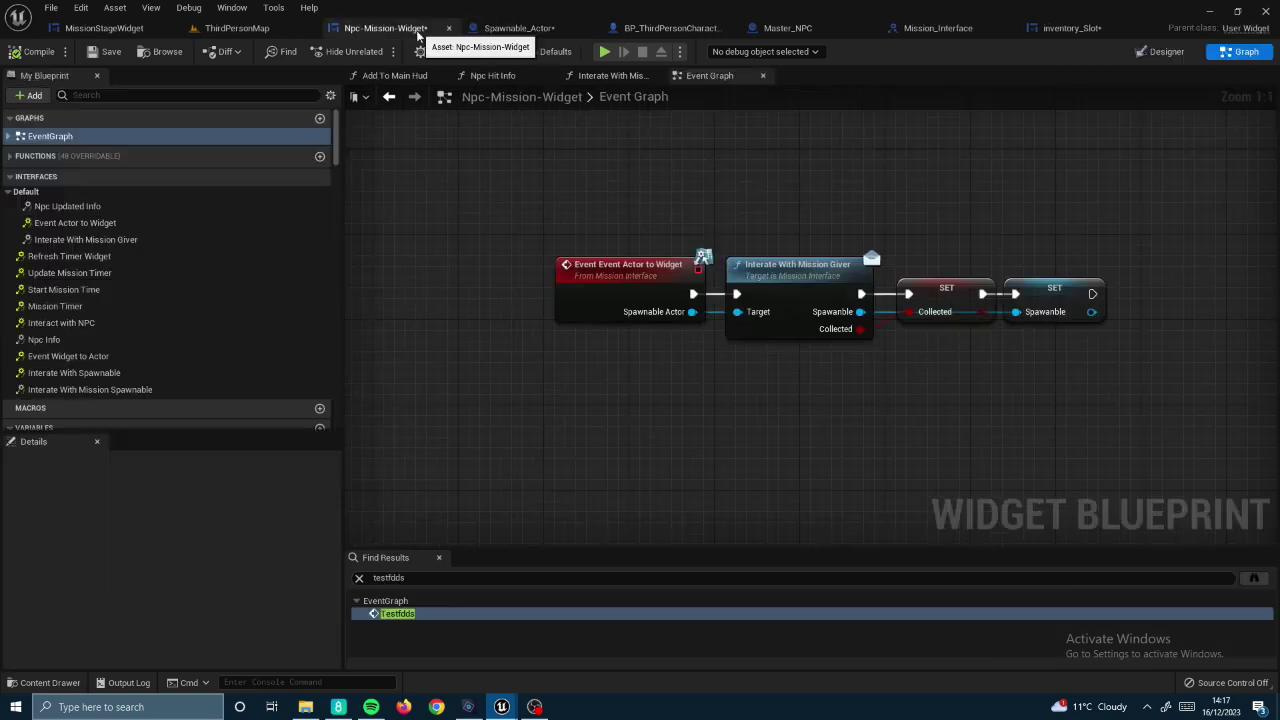
{"action": "left_click", "coordinate": [591, 30]}
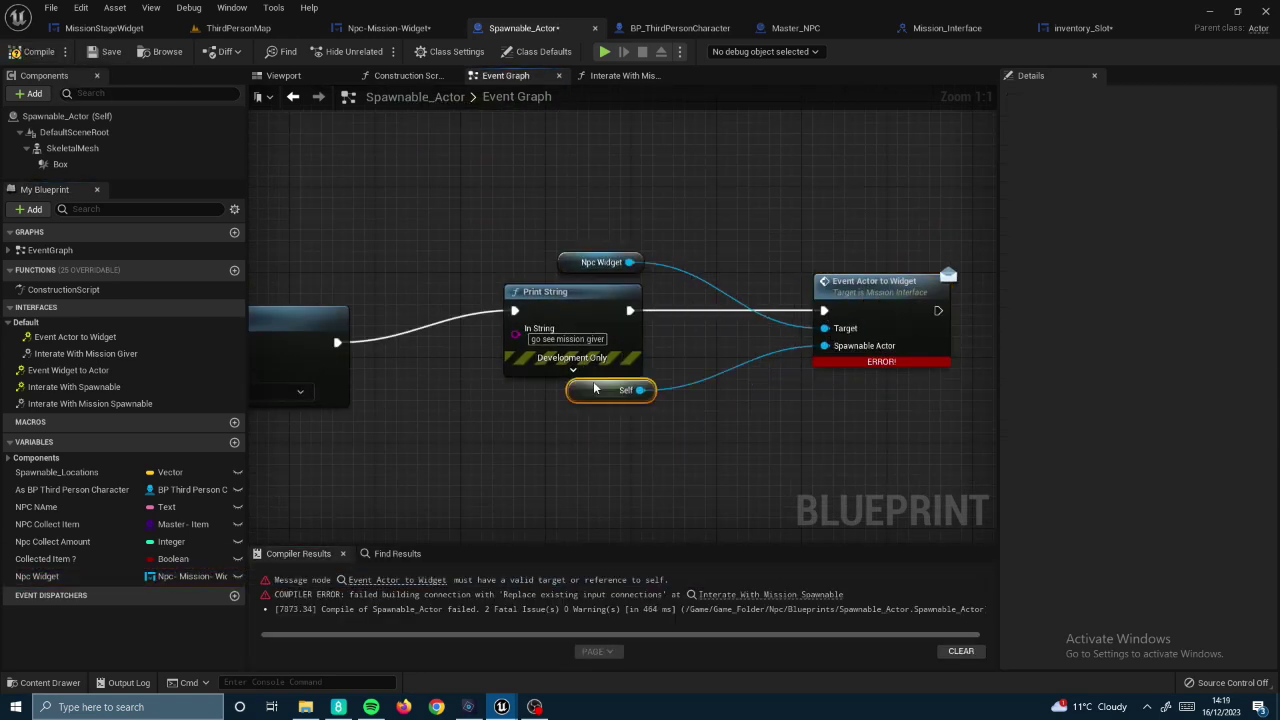
- Fix the compile error by moving SET Collected, then review the widget's Event Actor to Widget implementation
{"action": "left_click", "coordinate": [770, 580]}
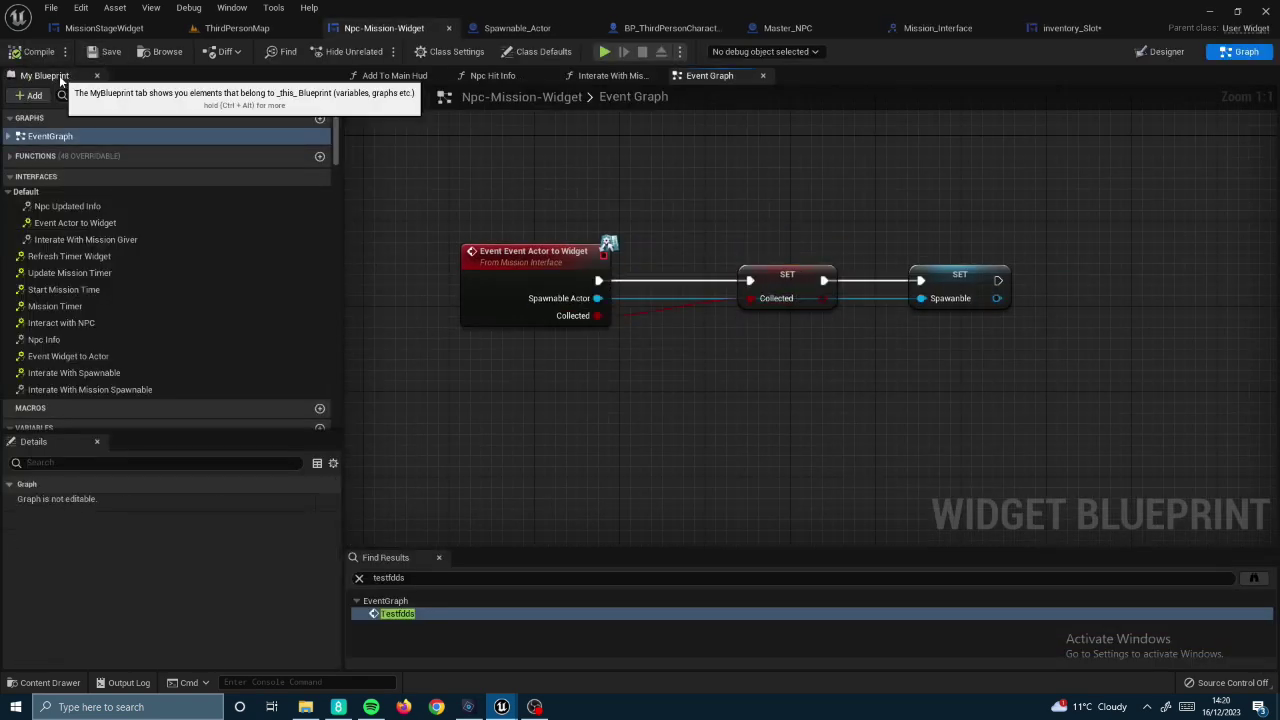
{"action": "left_click_drag", "start_coordinate": [784, 281], "coordinate": [687, 281]}
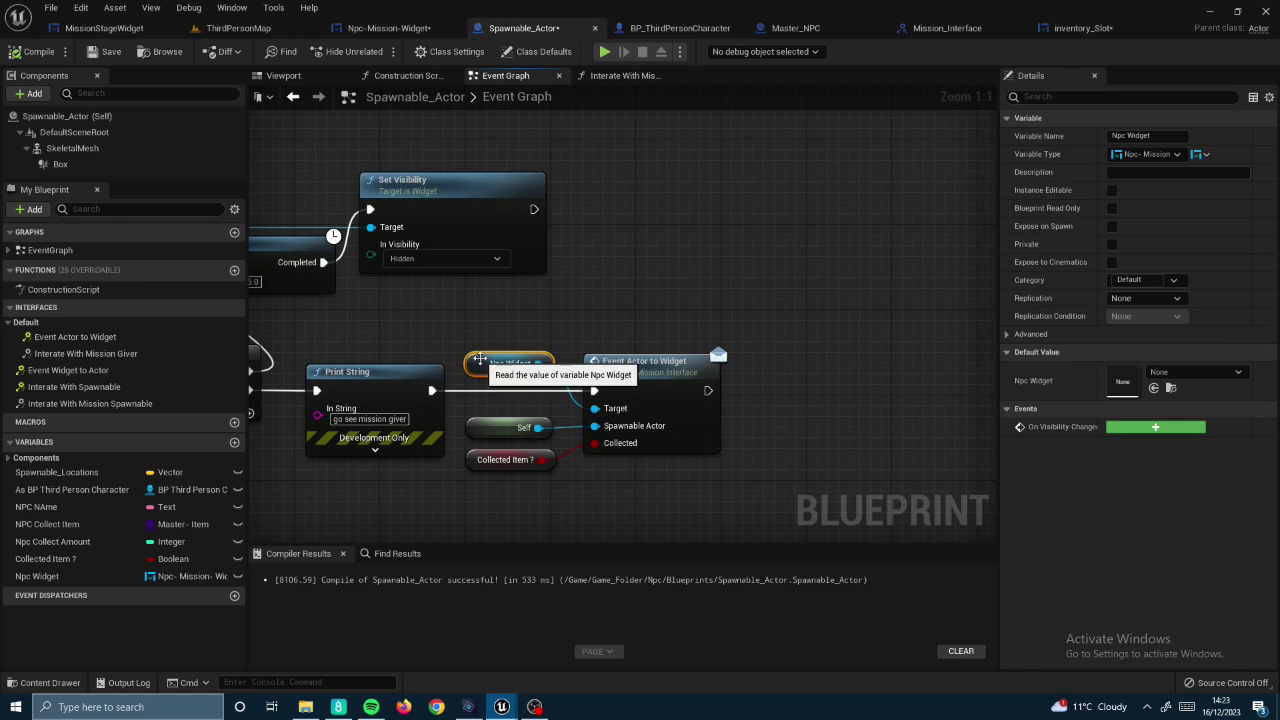
{"action": "double_click", "coordinate": [686, 362]}
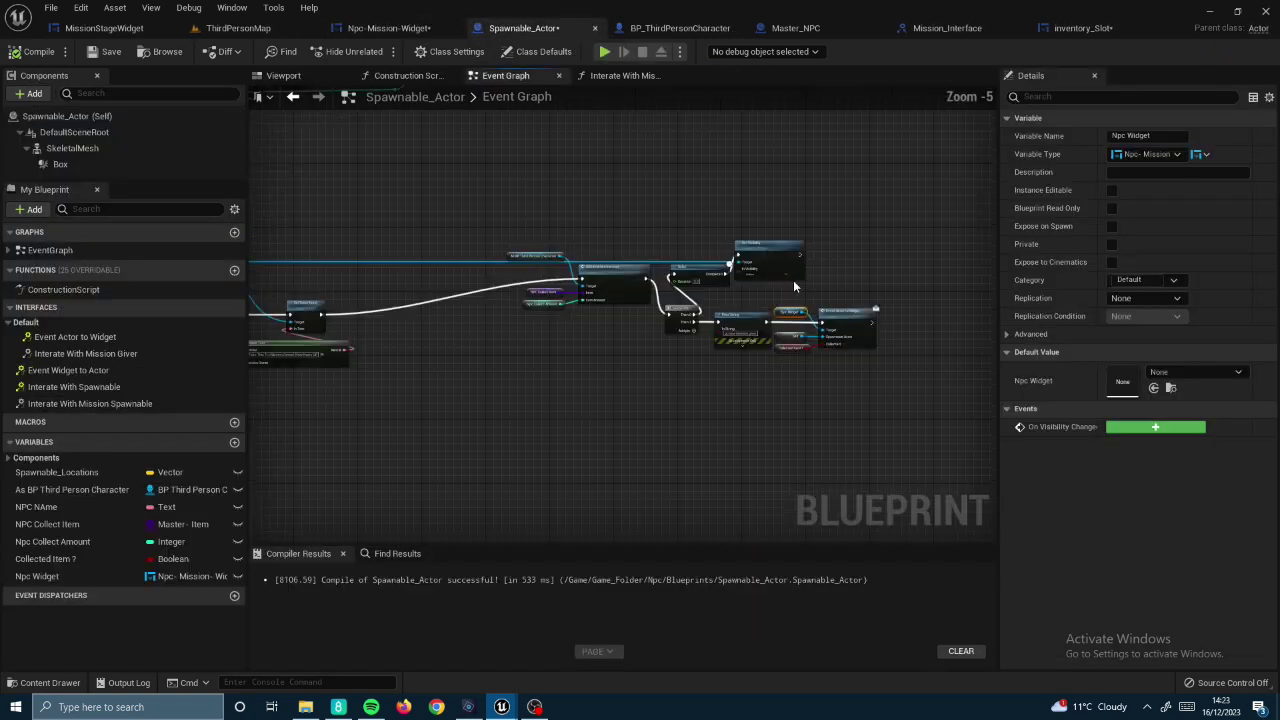
{"action": "right_click_drag", "start_coordinate": [585, 318], "coordinate": [535, 280]}
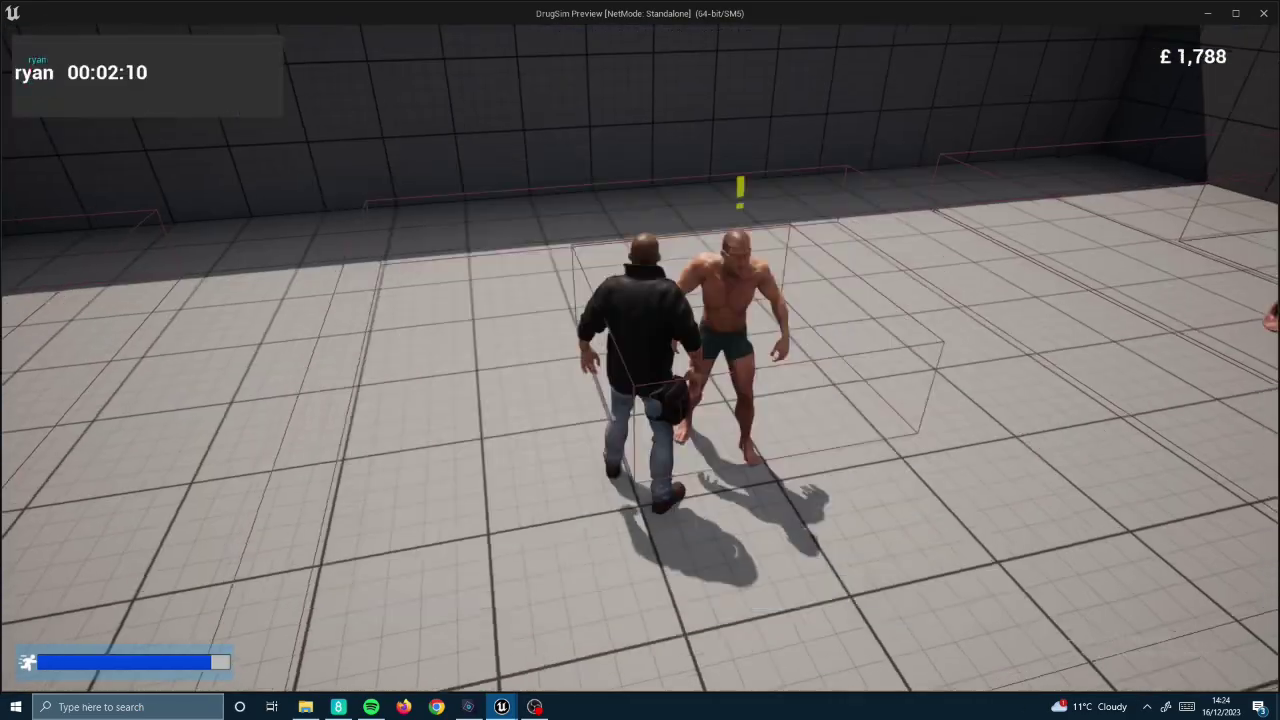
- Scroll through the Npc-Mission-Widget event graph to inspect its nodes
{"action": "scroll", "coordinate": [676, 295], "scroll_direction": "down", "scroll_amount": 4}
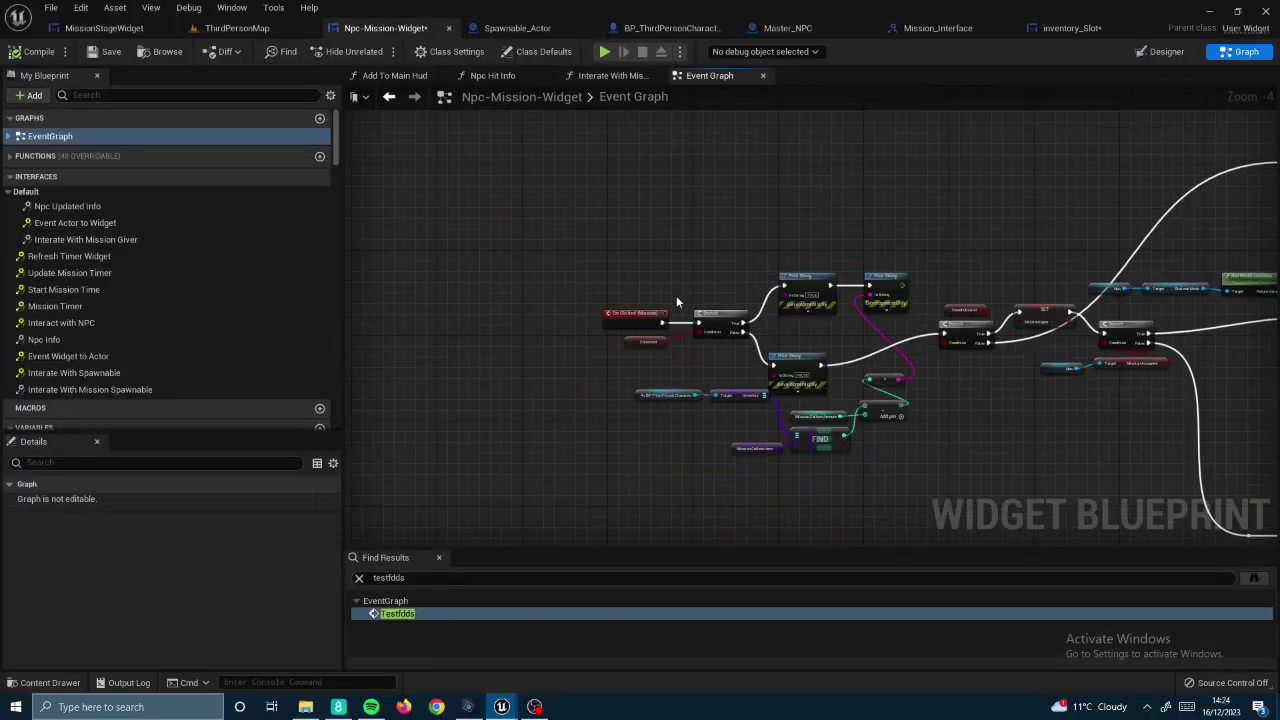
{"action": "scroll", "coordinate": [676, 295], "scroll_direction": "down", "scroll_amount": 2}
{"action": "scroll", "coordinate": [97, 299], "scroll_direction": "up", "scroll_amount": 5}
{"action": "scroll", "coordinate": [548, 309], "scroll_direction": "up", "scroll_amount": 7}
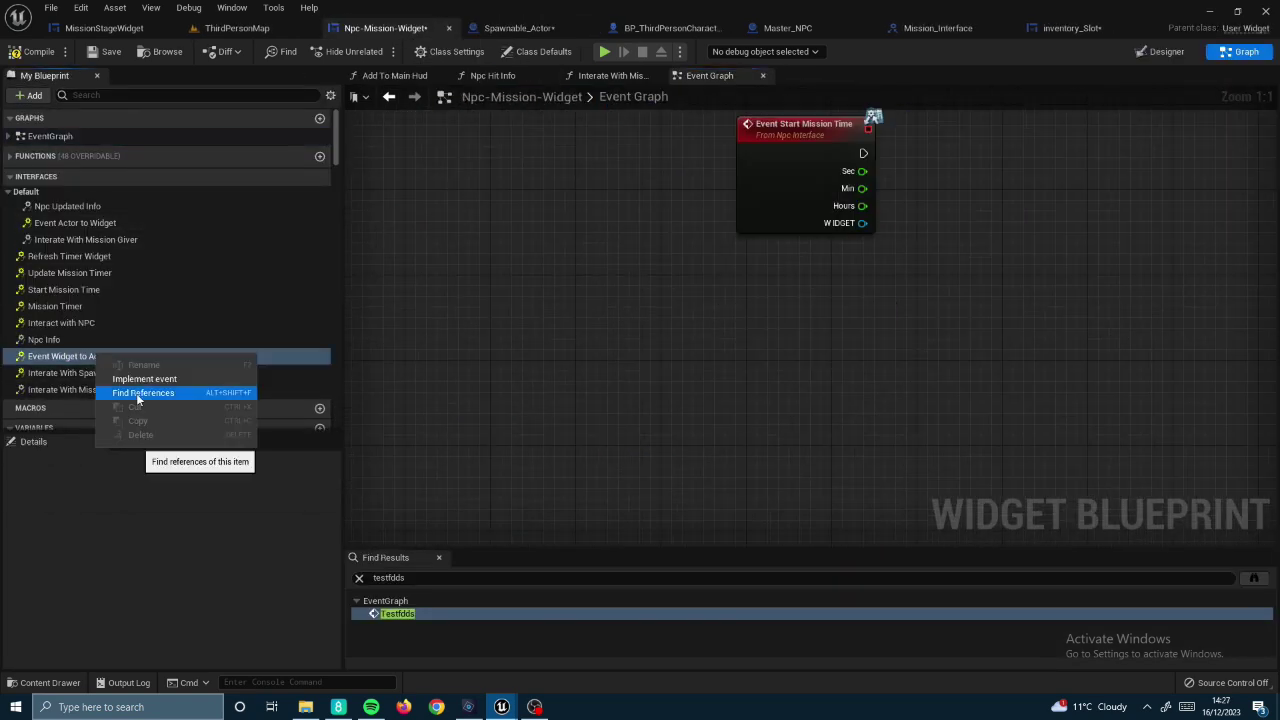
- Locate the SET Npc Widget node under Event Widget To Actor, trying then deleting a Mission Completed getter
{"action": "left_click", "coordinate": [137, 393]}
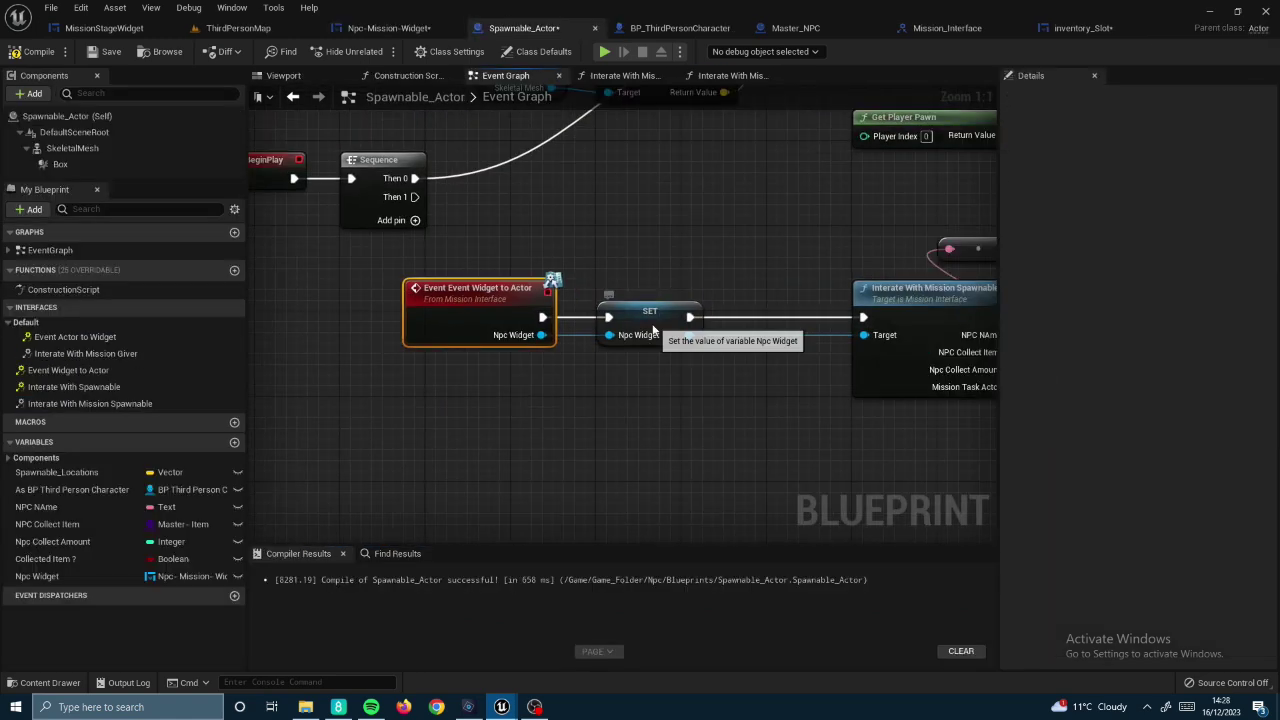
{"action": "left_click", "coordinate": [653, 330]}
{"action": "right_click_drag", "start_coordinate": [644, 251], "coordinate": [434, 239]}
{"action": "left_click_drag", "start_coordinate": [476, 323], "coordinate": [564, 429]}
{"action": "type", "text": "comp"}
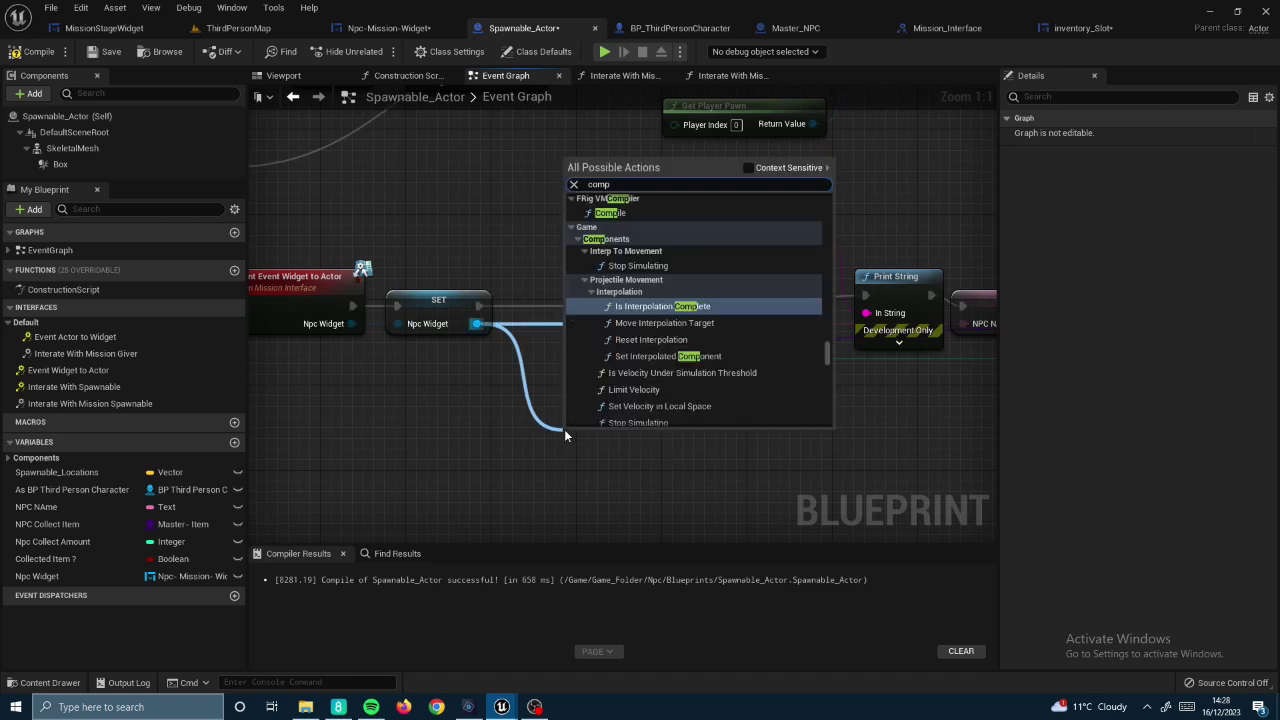
{"action": "type", "text": "leted"}
{"action": "left_click", "coordinate": [686, 226]}
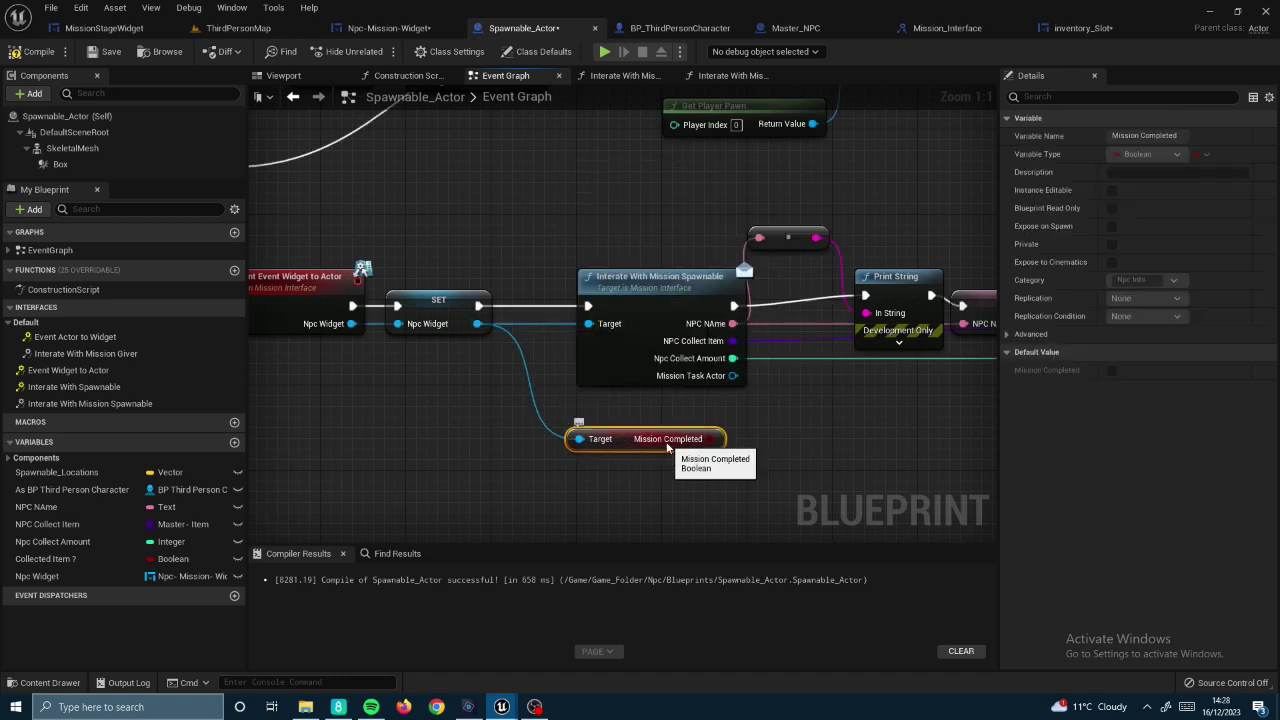
{"action": "key", "text": "Delete"}
- Add a Get Mission Name node from the Npc Widget getter for the Print String
{"action": "right_click_drag", "start_coordinate": [706, 375], "coordinate": [560, 360]}
{"action": "left_click_drag", "start_coordinate": [757, 248], "coordinate": [694, 194]}
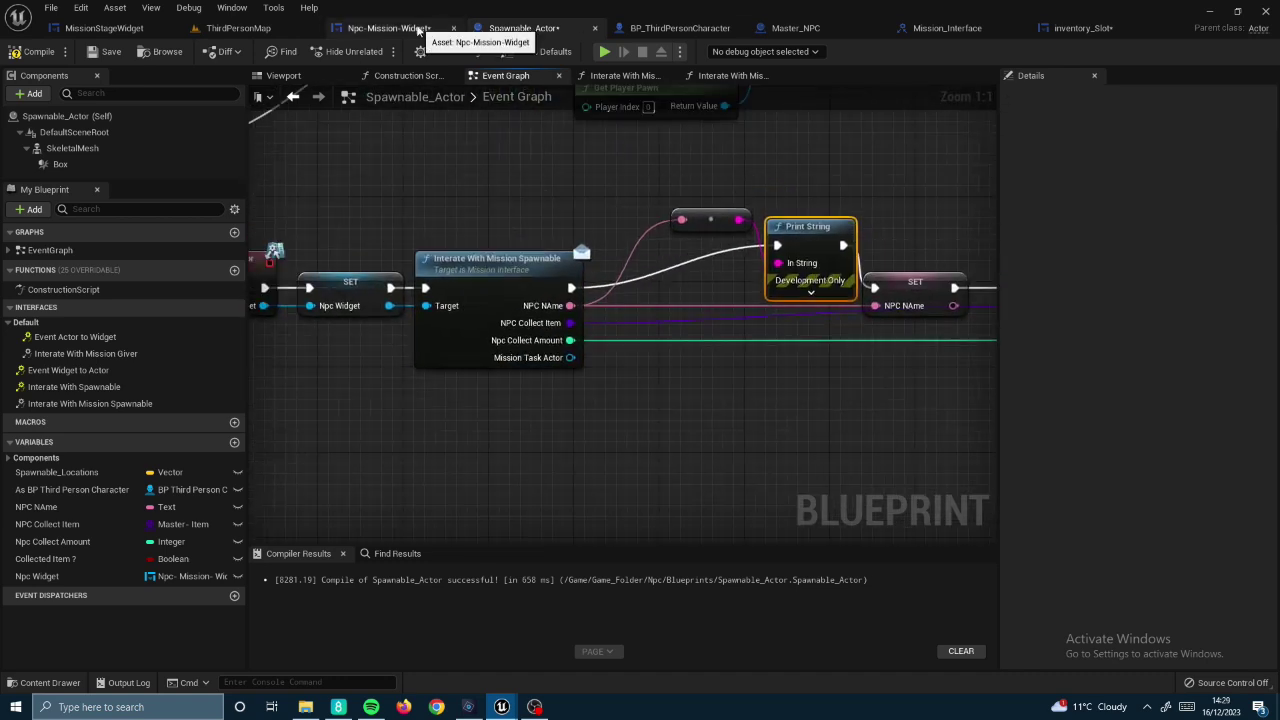
{"action": "right_click_drag", "start_coordinate": [700, 350], "coordinate": [372, 293]}
{"action": "left_click_drag", "start_coordinate": [461, 208], "coordinate": [566, 214]}
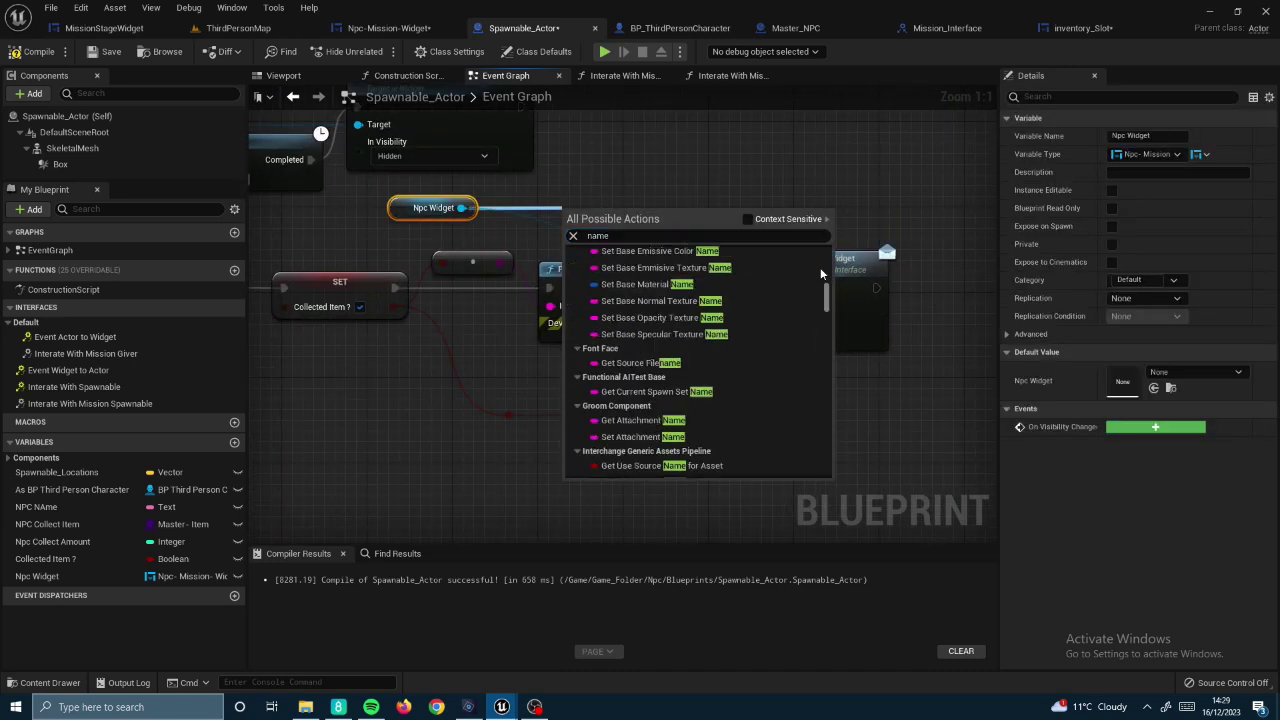
{"action": "left_click_drag", "start_coordinate": [461, 208], "coordinate": [566, 214]}
{"action": "left_click_drag", "start_coordinate": [461, 208], "coordinate": [546, 212]}
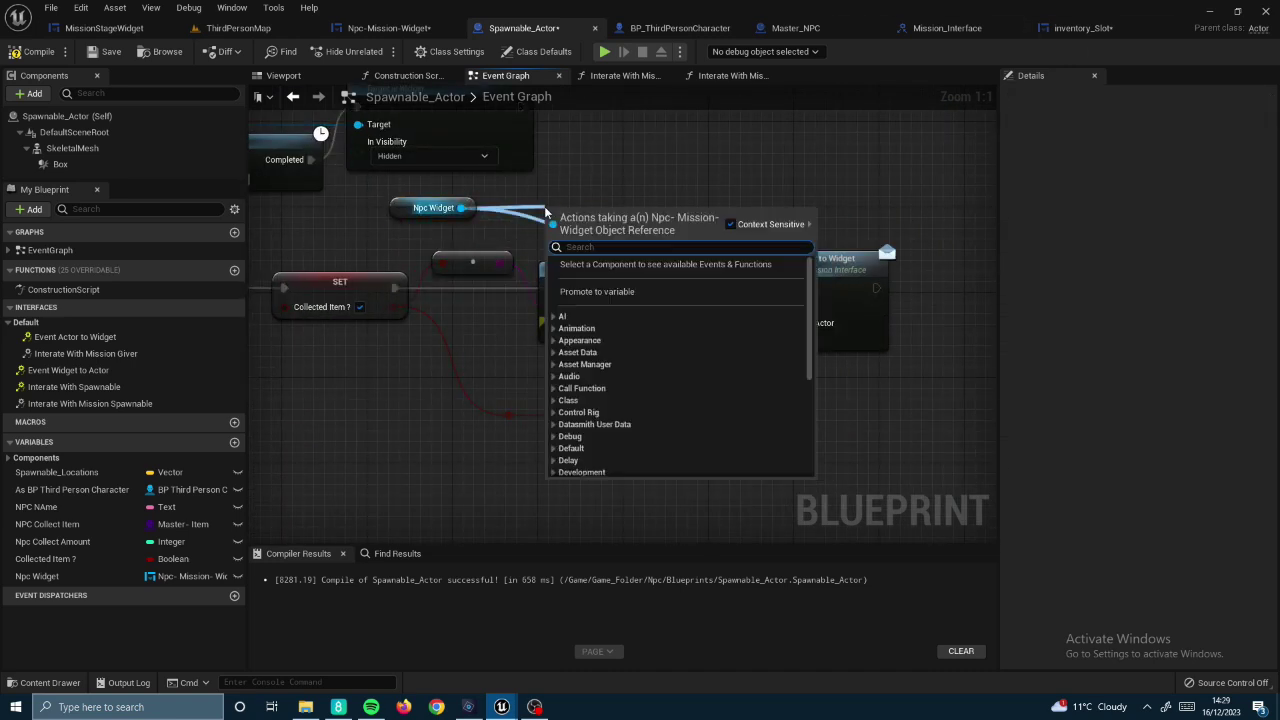
{"action": "left_click", "coordinate": [688, 470]}
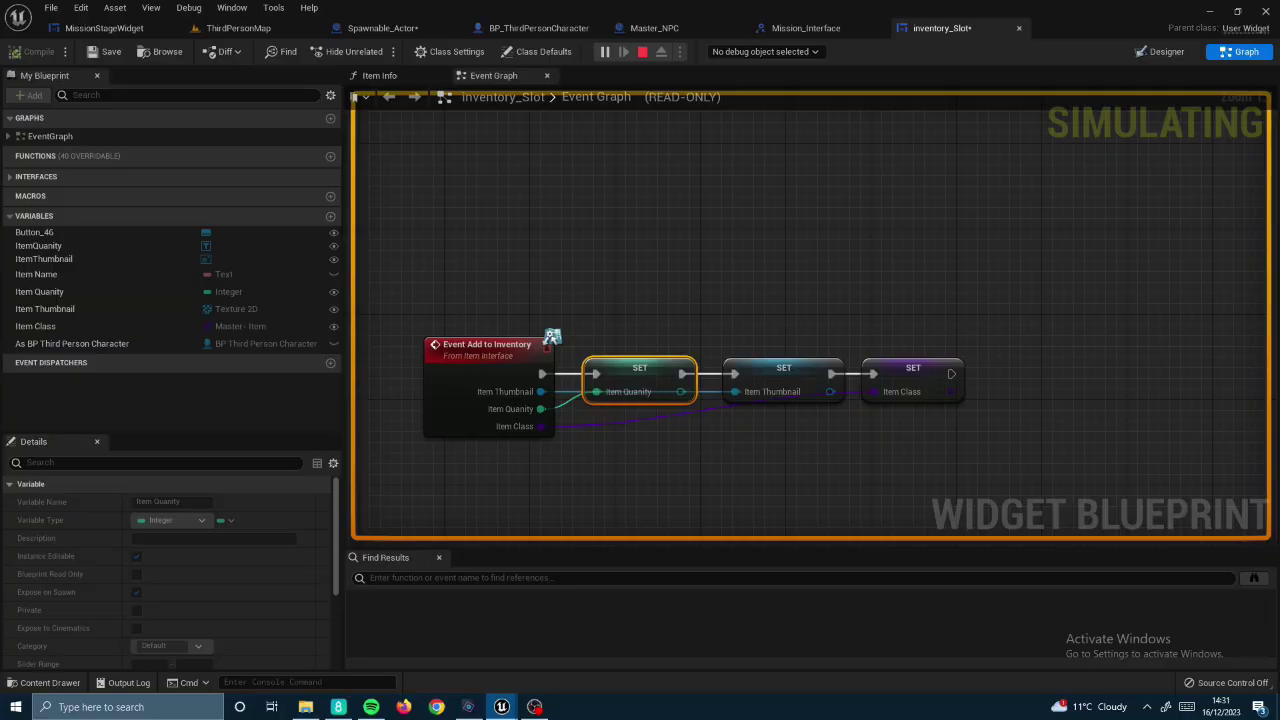
- Return to Spawnable_Actor and play-test the game in a standalone preview
{"action": "left_click", "coordinate": [427, 28]}
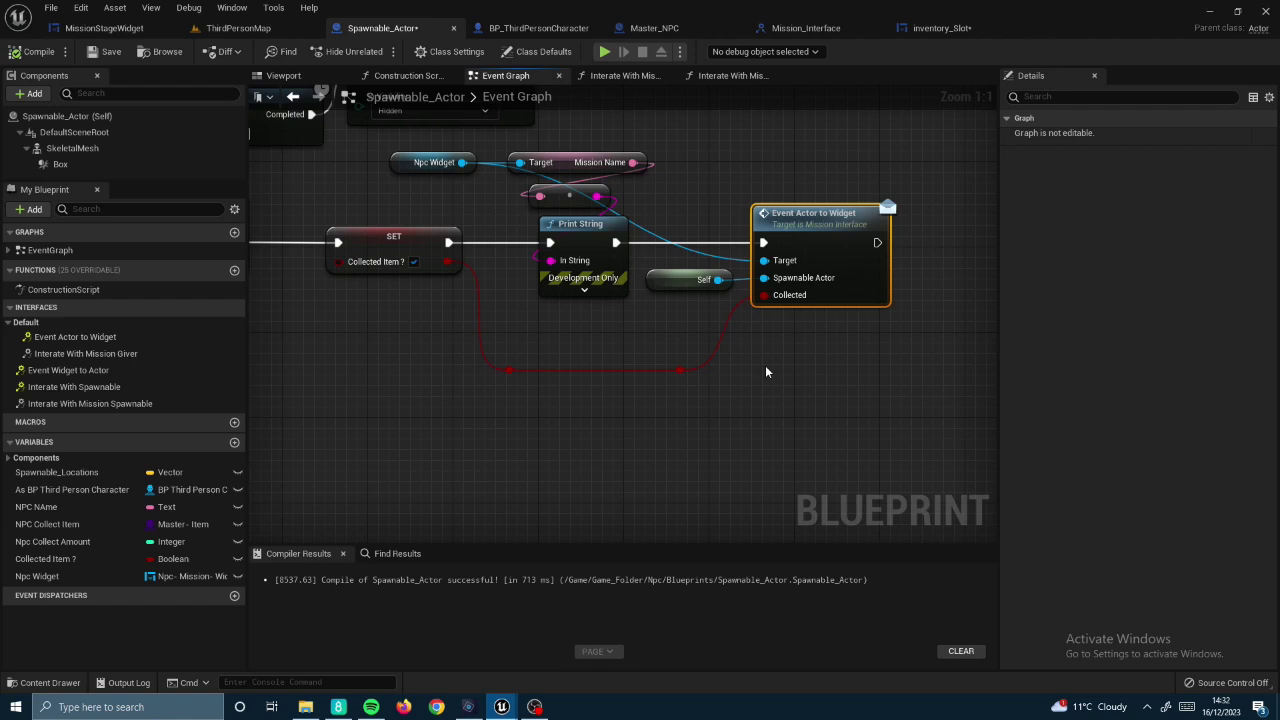
{"action": "left_click", "coordinate": [605, 51]}
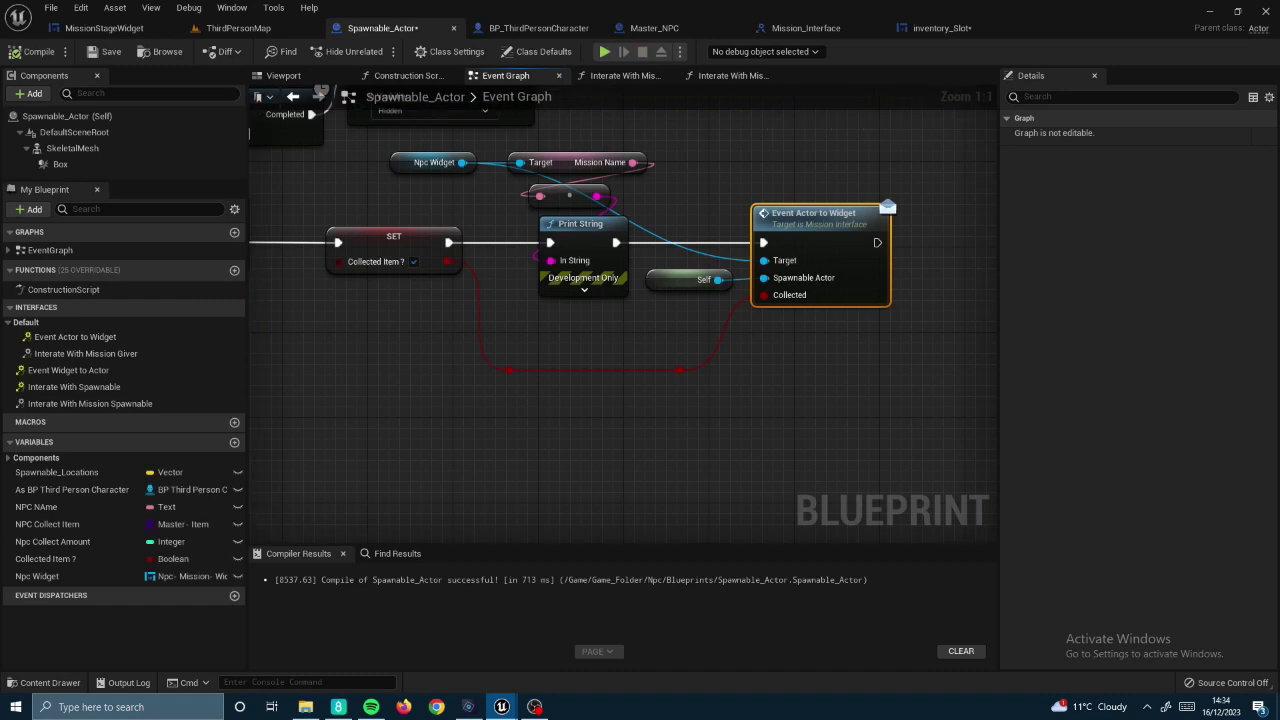
{"action": "right_click_drag", "start_coordinate": [473, 276], "coordinate": [601, 295]}
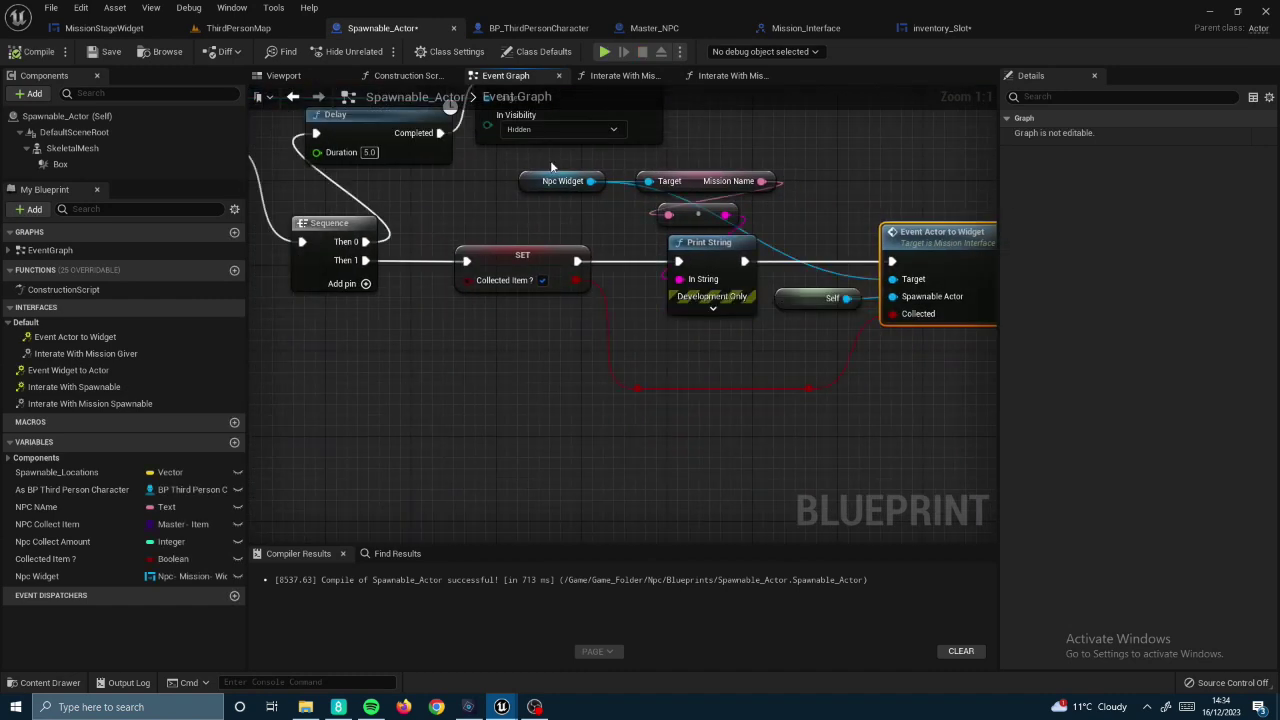